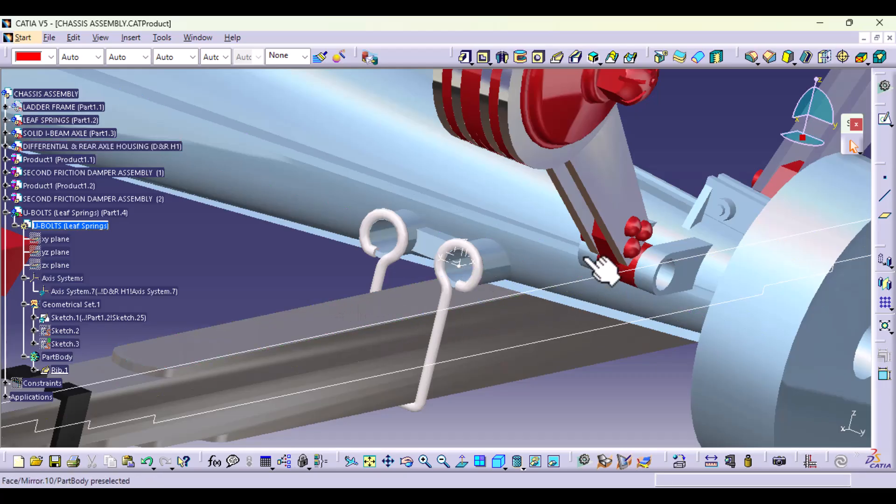
pyautogui.moveTo(574, 321); pyautogui.dragTo(426, 314, button='middle')
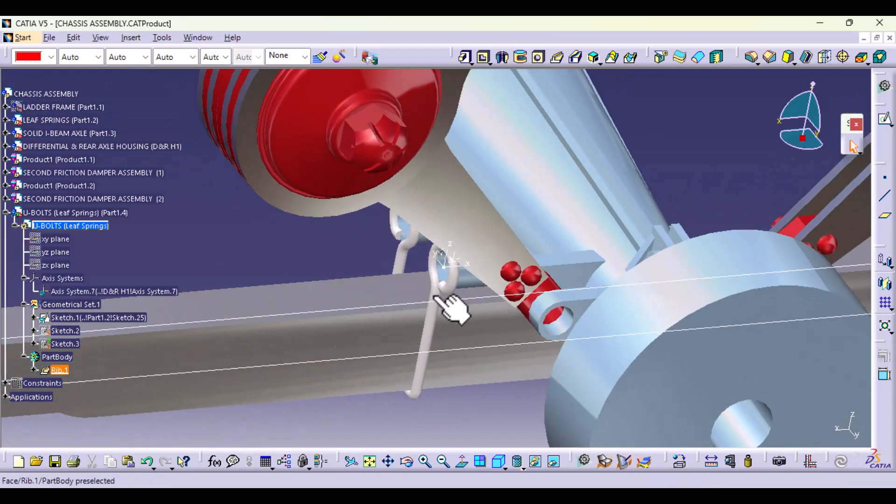
pyautogui.click(60, 370)
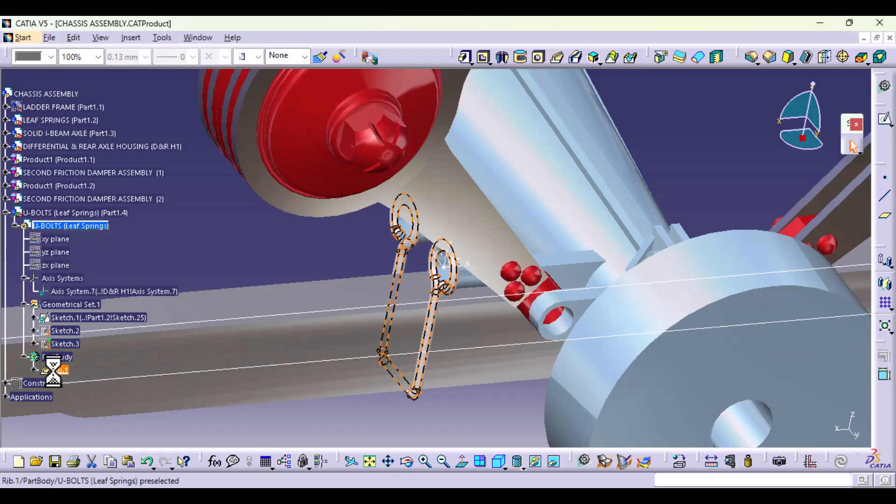
pyautogui.click(884, 293)
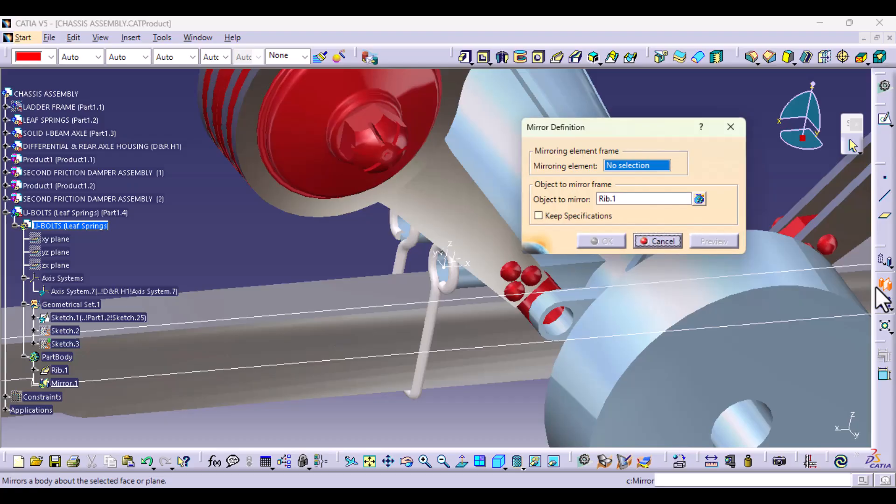
pyautogui.moveTo(409, 230); pyautogui.dragTo(369, 337, button='middle')
pyautogui.moveTo(359, 276); pyautogui.dragTo(320, 413, button='middle')
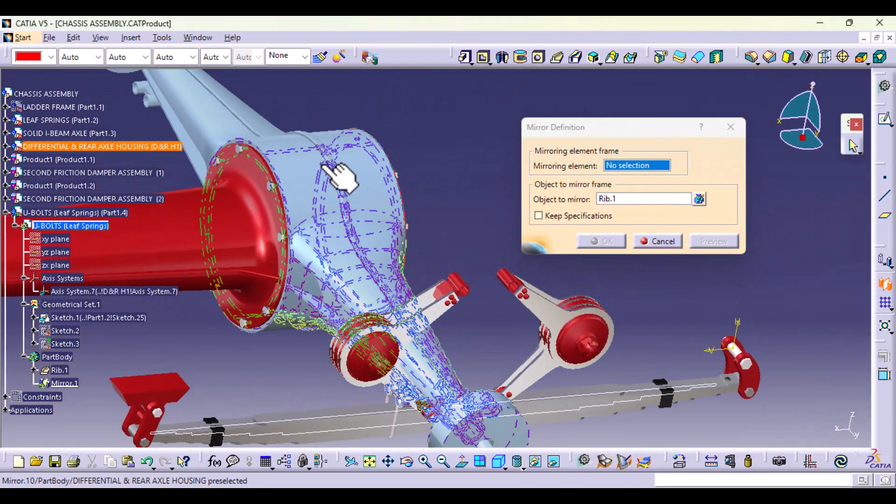
pyautogui.click(672, 241)
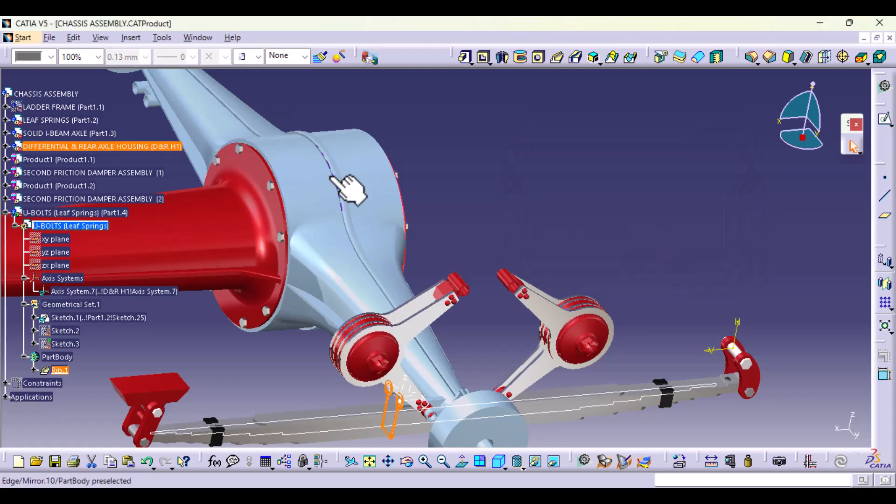
# Step: Publish Axis System.1 of the DIFFERENTIAL & REAR AXLE HOUSING part
pyautogui.click(6, 146)
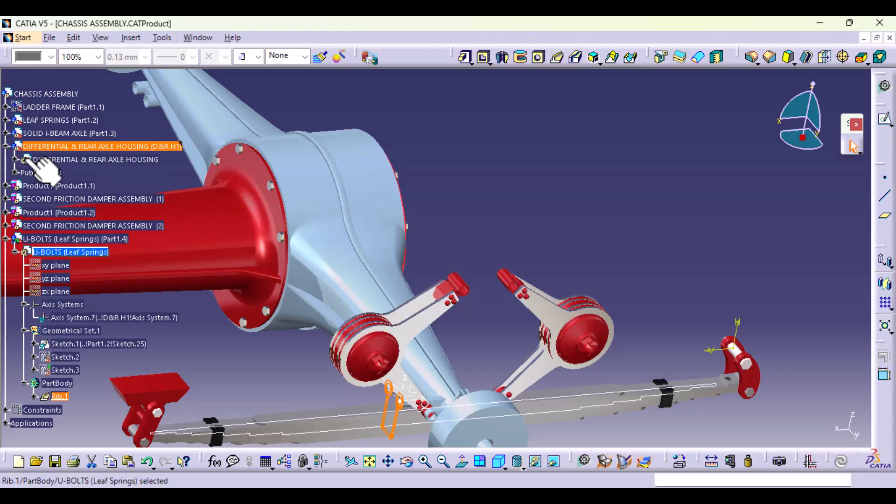
pyautogui.click(15, 159)
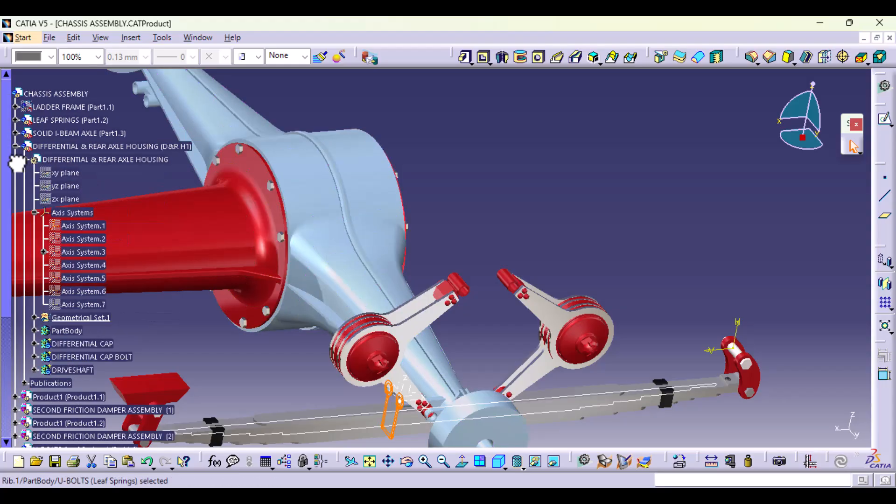
pyautogui.click(89, 226)
pyautogui.doubleClick(90, 226)
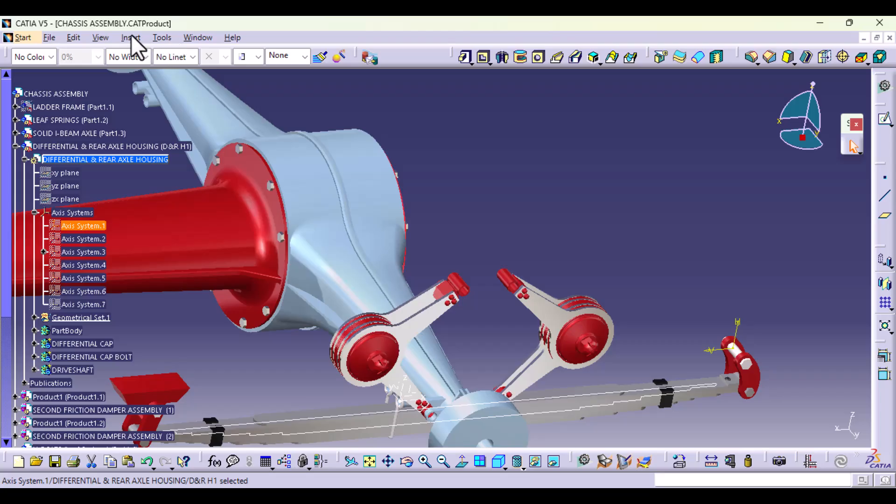
pyautogui.click(162, 37)
pyautogui.click(220, 391)
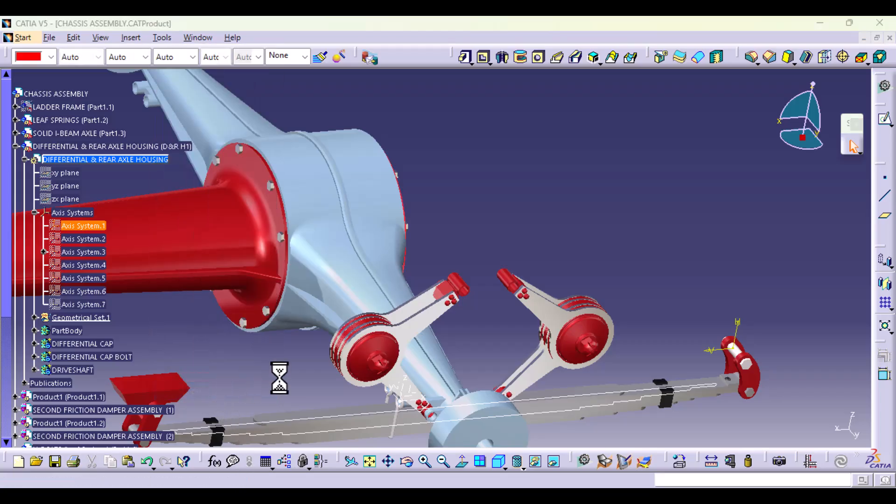
pyautogui.click(686, 385)
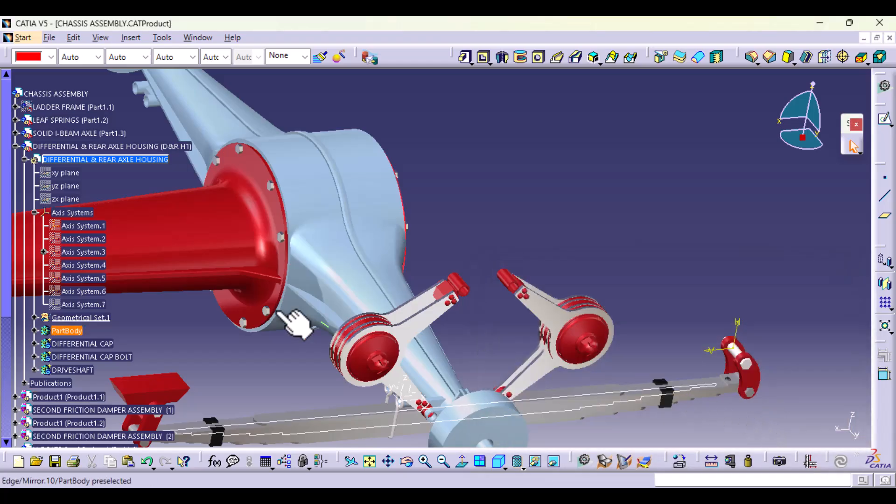
# Step: Copy the published Axis System.1 from the differential and rear axle housing's publications
pyautogui.click(33, 212)
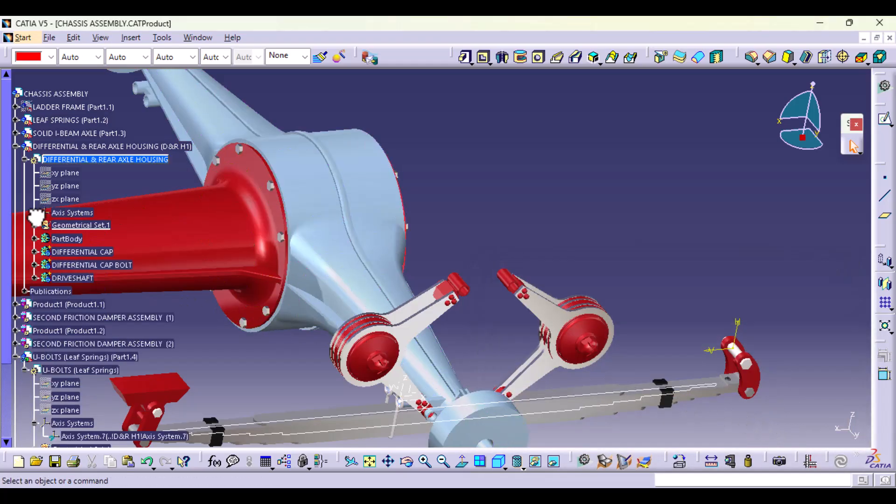
pyautogui.click(25, 291)
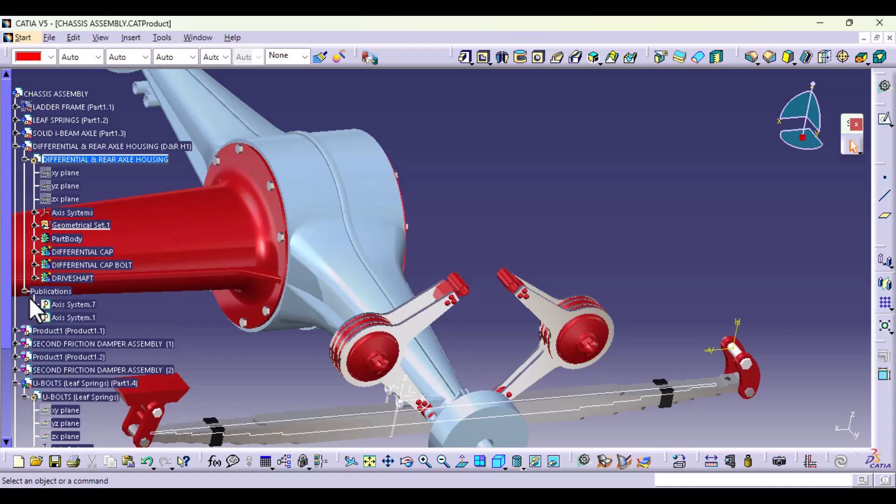
pyautogui.rightClick(85, 317)
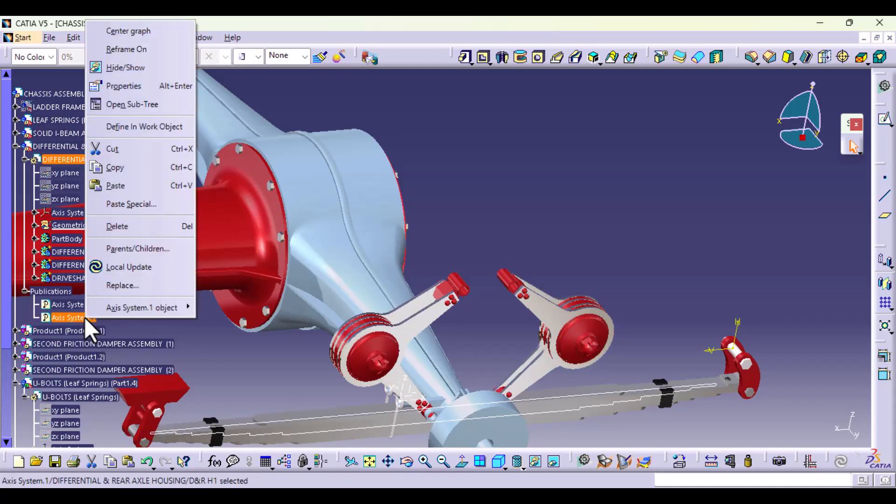
pyautogui.click(119, 169)
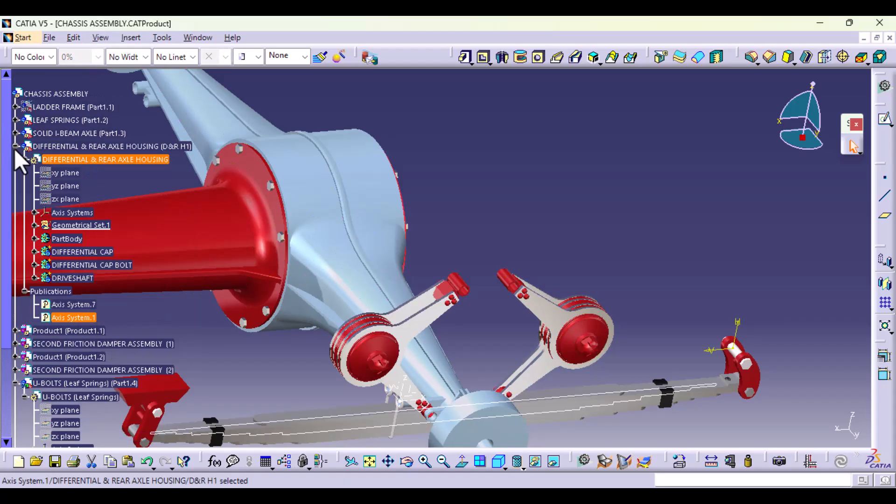
# Step: Paste the copied axis system into the U-BOLTS (Leaf Springs) part using the As Result With Link option
pyautogui.click(16, 147)
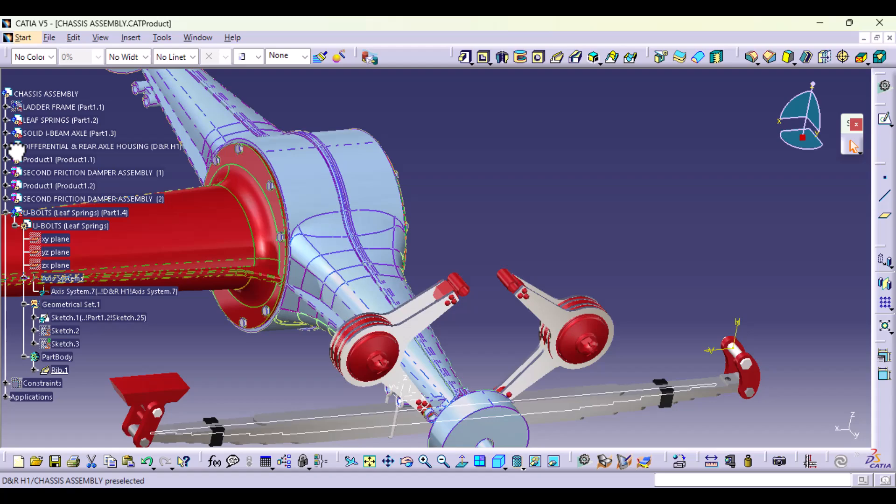
pyautogui.doubleClick(56, 358)
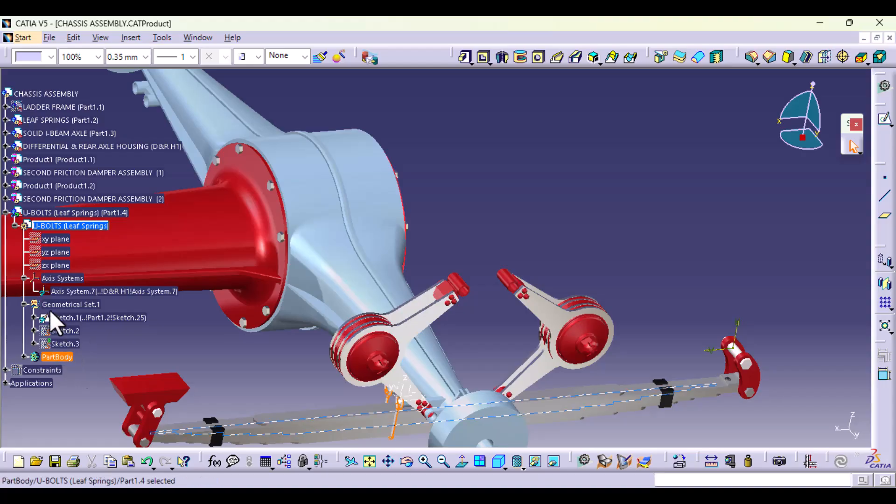
pyautogui.rightClick(90, 227)
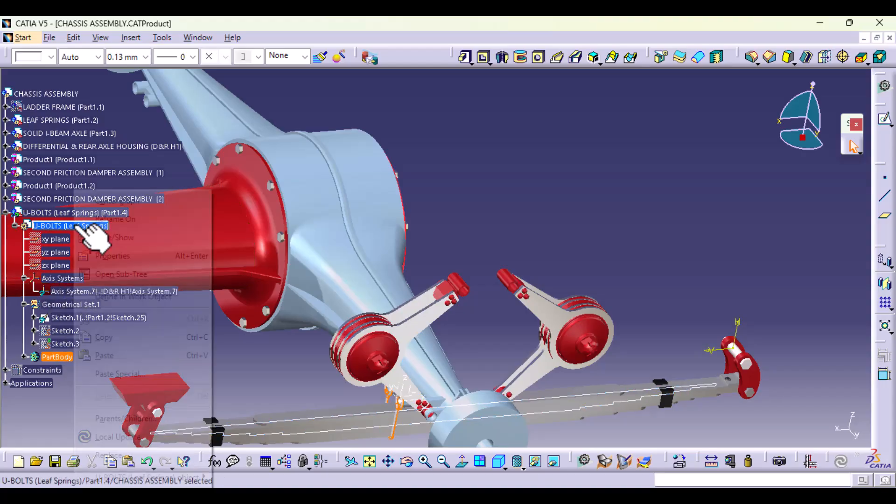
pyautogui.click(114, 374)
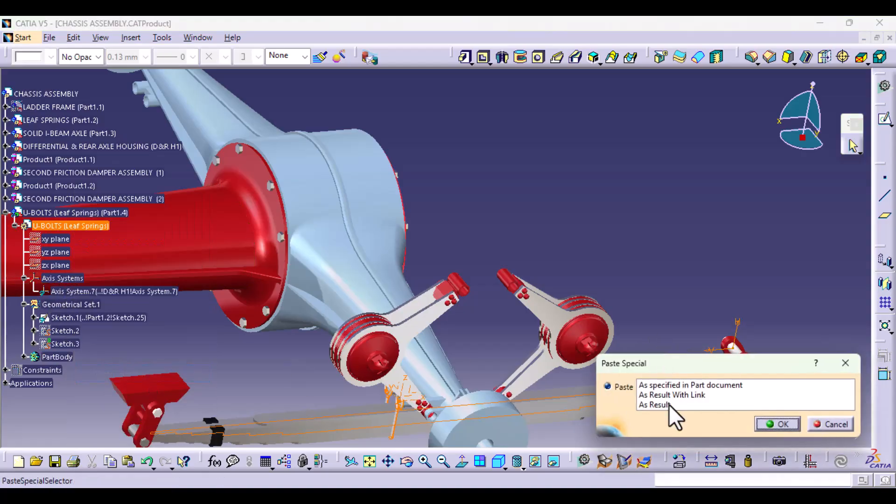
pyautogui.click(670, 394)
pyautogui.click(779, 424)
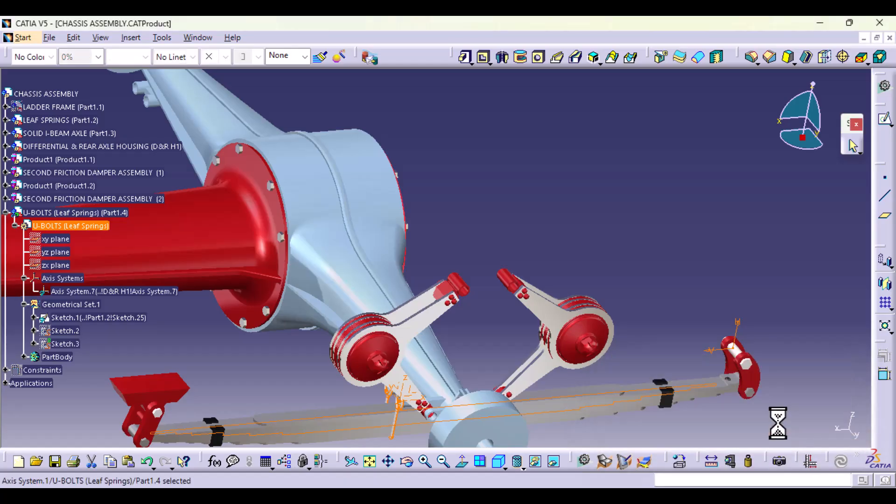
pyautogui.click(270, 382)
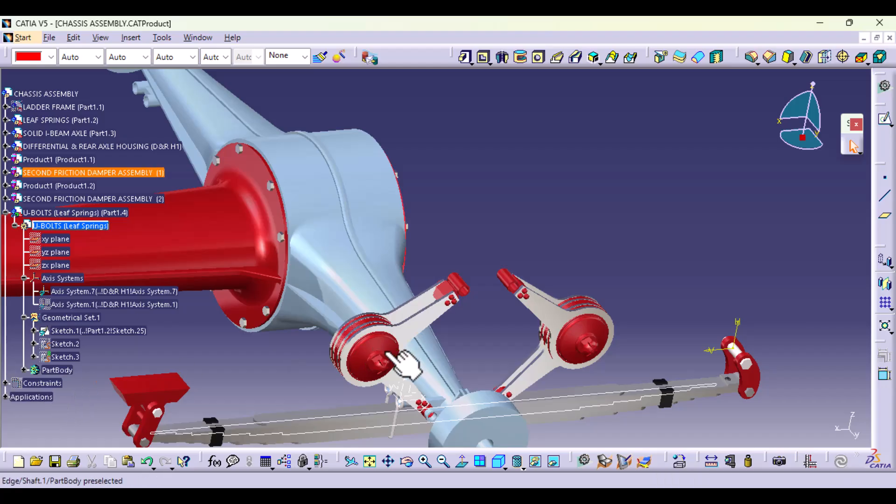
# Step: Show the hidden Axis System.1 in the U-BOLTS part
pyautogui.click(77, 304)
pyautogui.rightClick(77, 304)
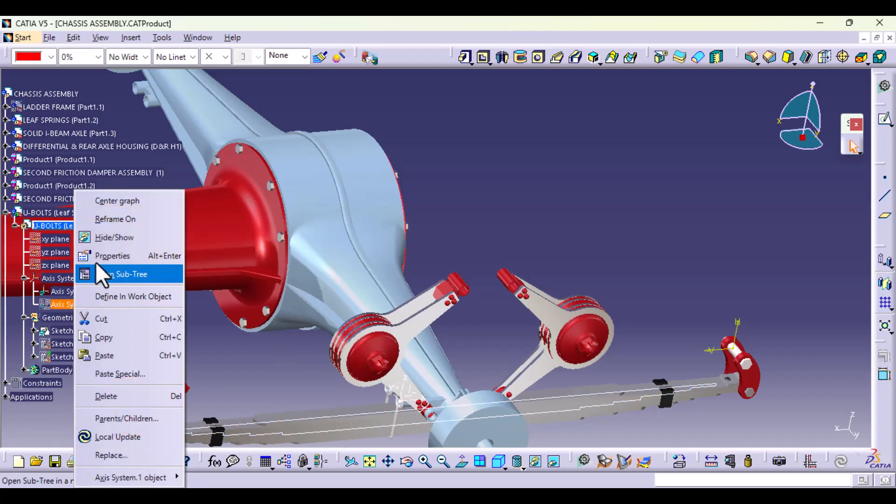
pyautogui.click(118, 237)
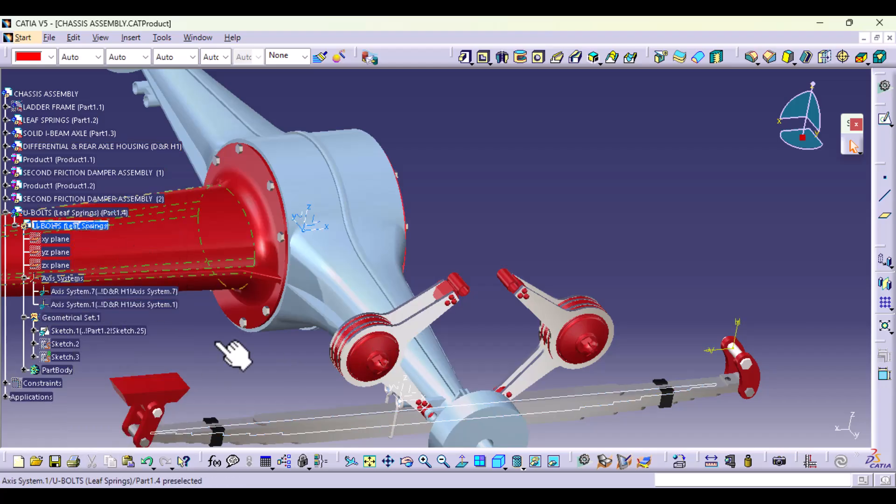
# Step: Mirror the U-BOLTS PartBody's current solid about the YZ plane of Axis System.1
pyautogui.moveTo(503, 314); pyautogui.dragTo(505, 244, button='middle')
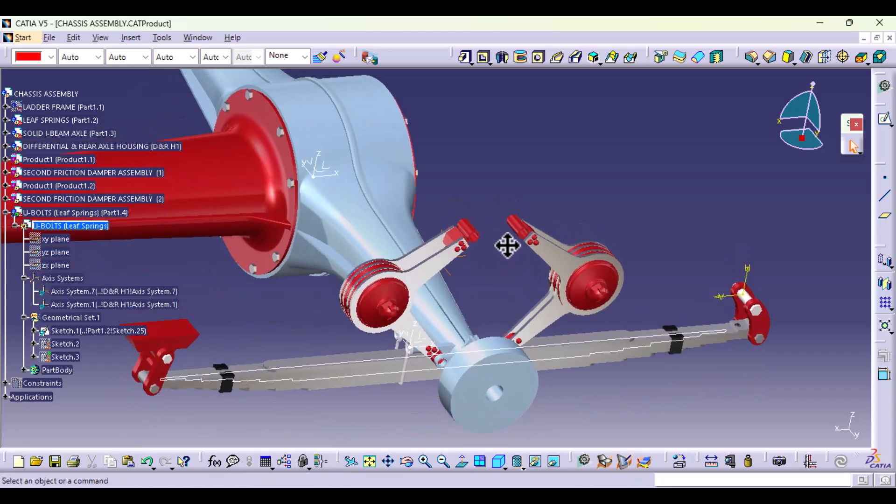
pyautogui.rightClick(75, 370)
pyautogui.click(156, 176)
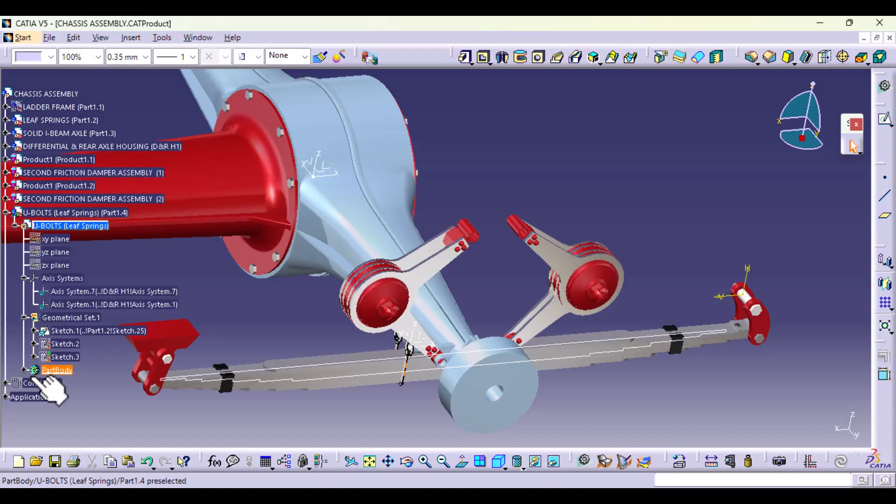
pyautogui.click(885, 281)
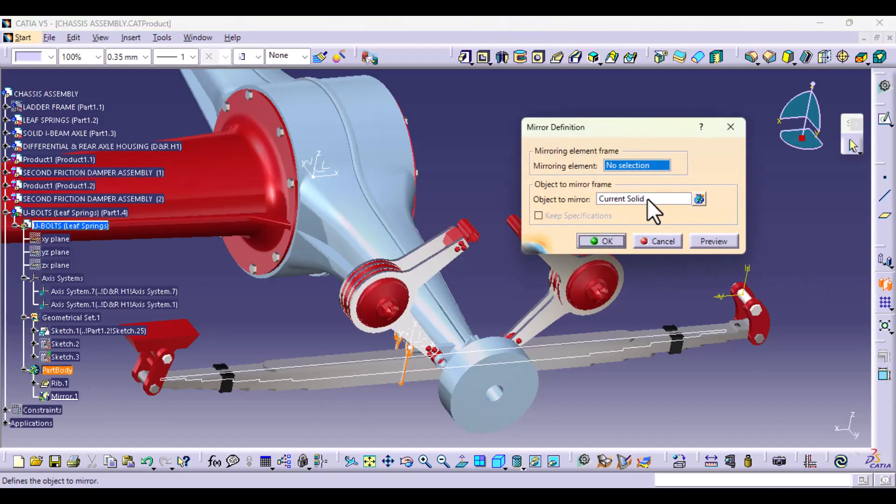
pyautogui.click(275, 210)
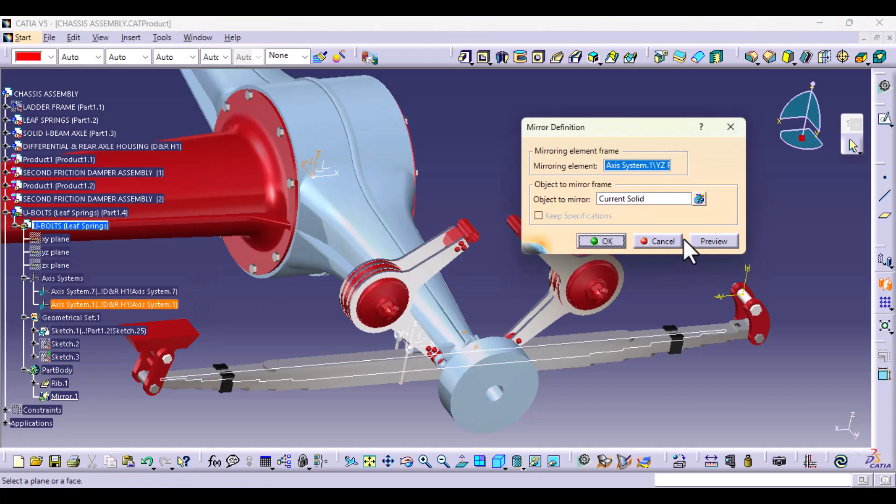
pyautogui.moveTo(496, 380); pyautogui.dragTo(434, 289, button='middle')
pyautogui.click(610, 238)
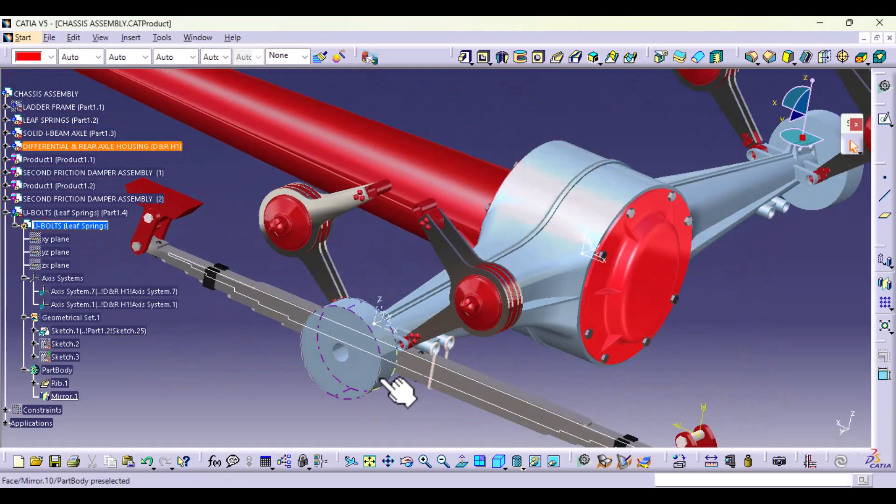
# Step: Create a sketch on the XY plane of Axis System.7 and draw a vertical axis along the centre of the axle housing
pyautogui.moveTo(400, 392); pyautogui.dragTo(424, 356, button='middle')
pyautogui.click(425, 335)
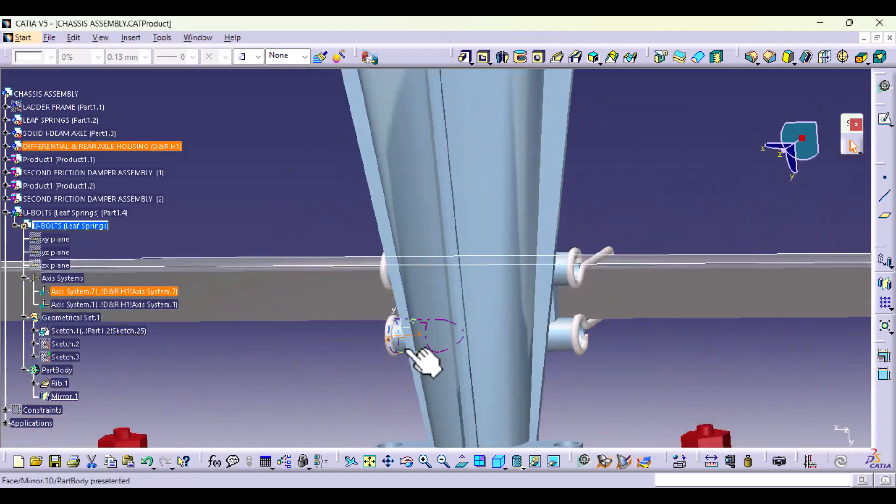
pyautogui.click(884, 120)
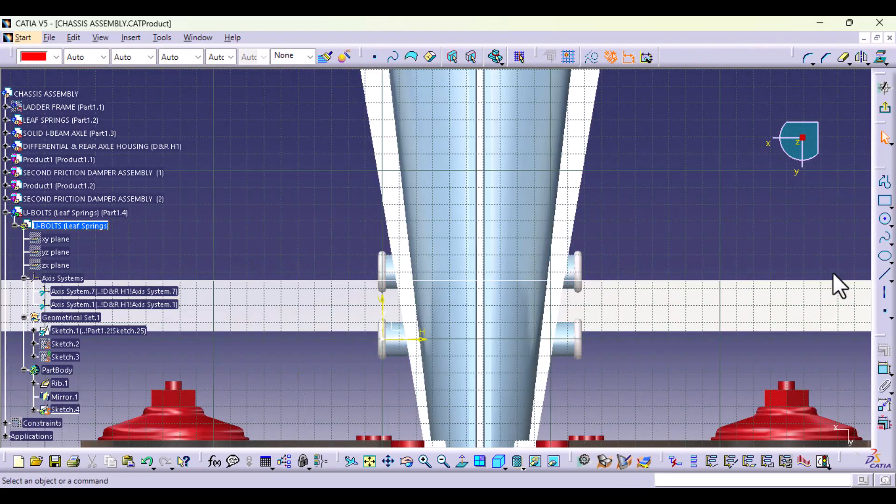
pyautogui.click(884, 205)
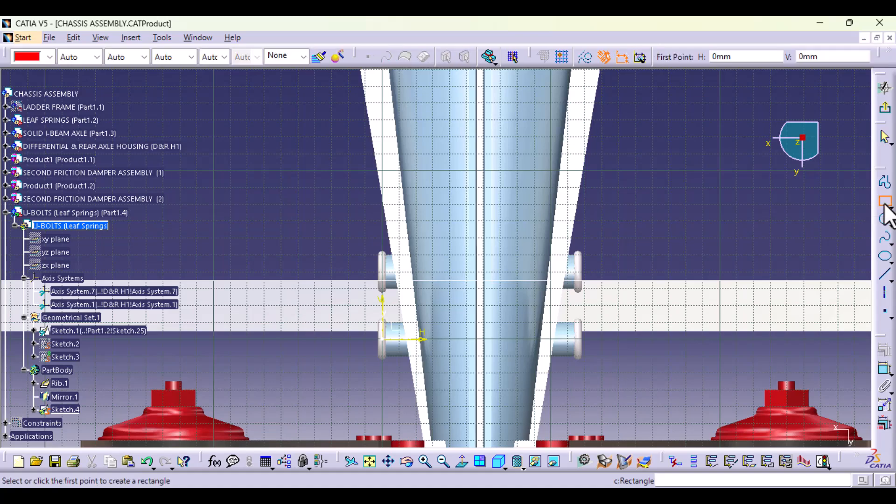
pyautogui.click(885, 203)
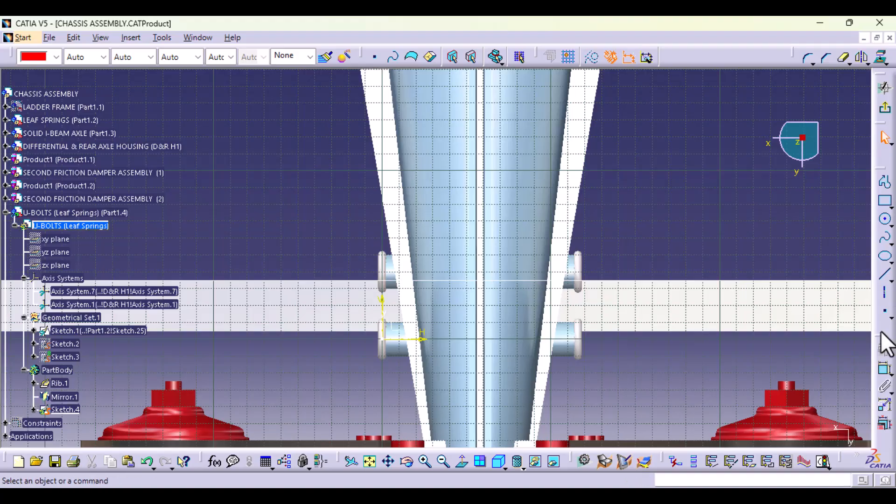
pyautogui.click(884, 295)
pyautogui.moveTo(533, 210); pyautogui.dragTo(481, 187, button='middle')
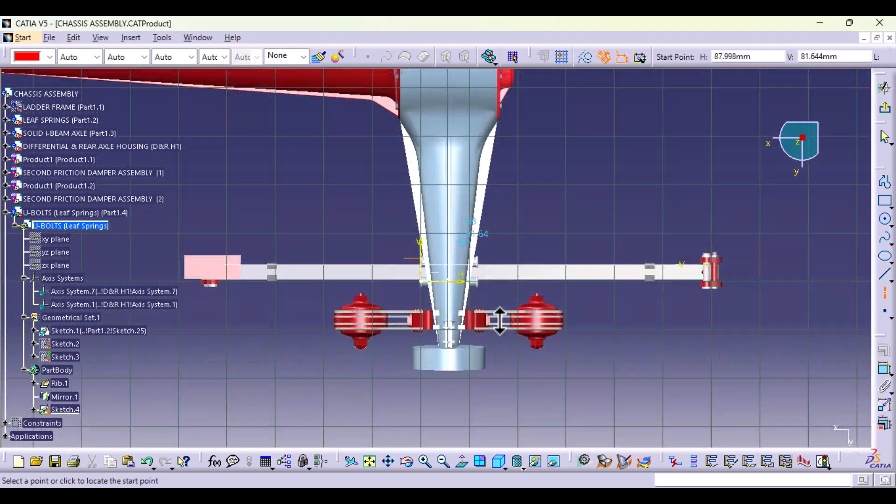
pyautogui.click(449, 105)
pyautogui.click(449, 438)
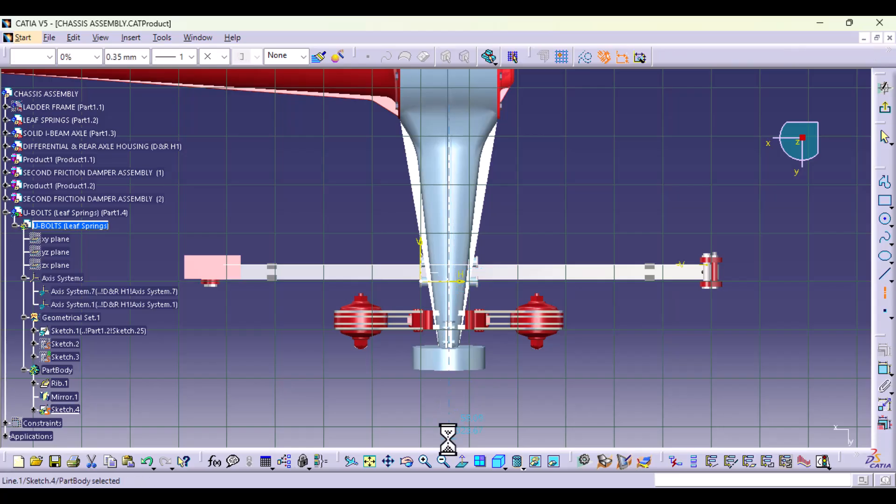
# Step: Constrain the vertical sketch axis coincident with the origin of Axis System.1 at the centre of the differential housing
pyautogui.moveTo(628, 120); pyautogui.dragTo(606, 311, button='middle')
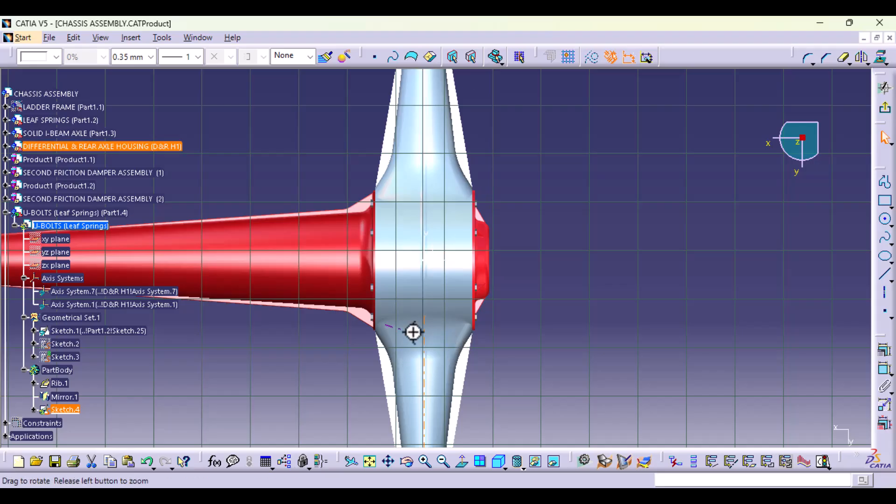
pyautogui.moveTo(410, 332); pyautogui.dragTo(486, 244, button='middle')
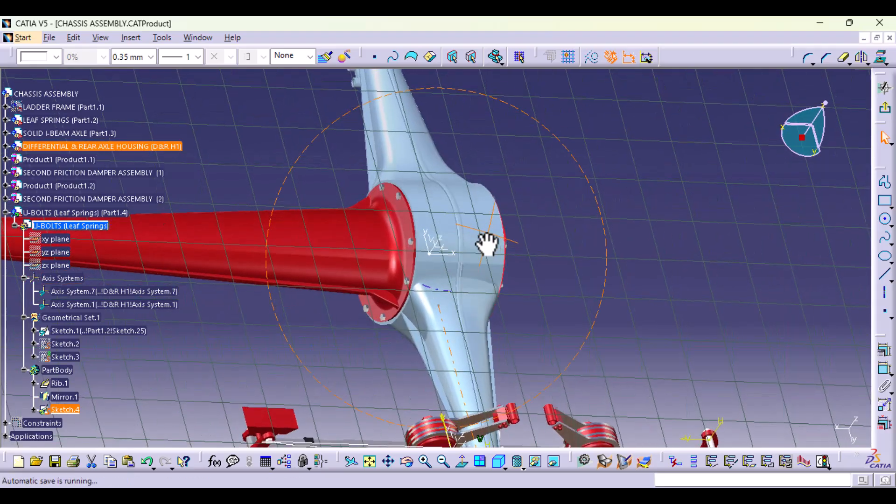
pyautogui.moveTo(431, 254); pyautogui.dragTo(435, 256, button='middle')
pyautogui.click(431, 250)
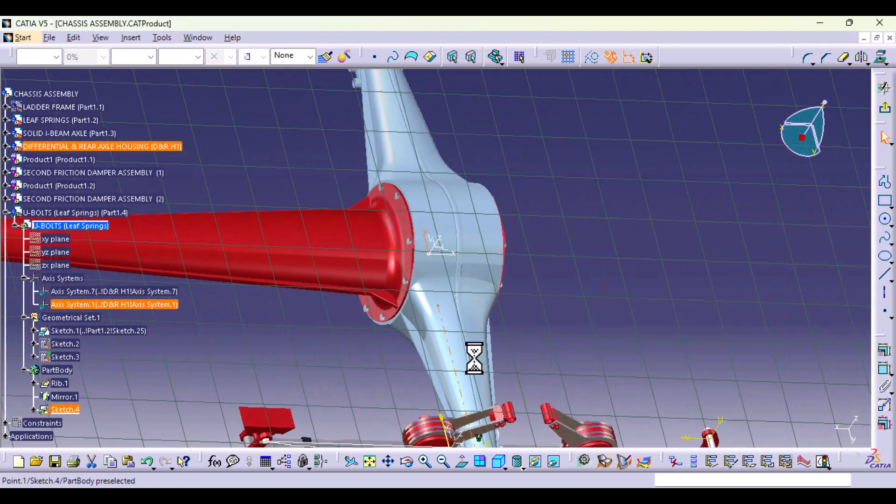
pyautogui.click(882, 355)
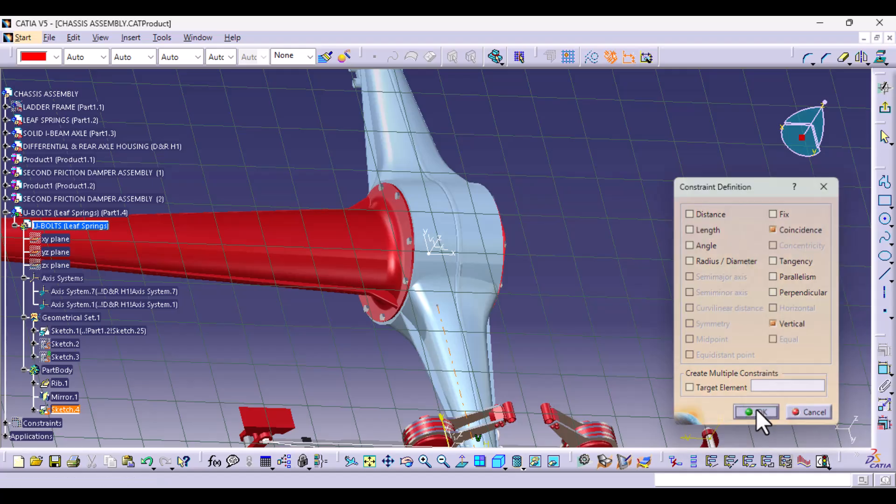
pyautogui.click(756, 412)
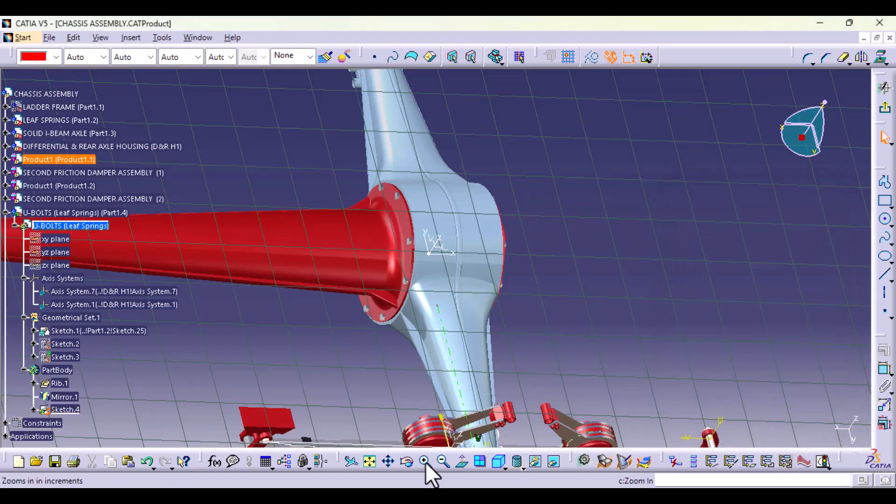
# Step: Sketch a three-sided rectangular profile about 127 mm wide and 68 mm high around the near U-bolts, with both open ends on the vertical axis
pyautogui.click(461, 463)
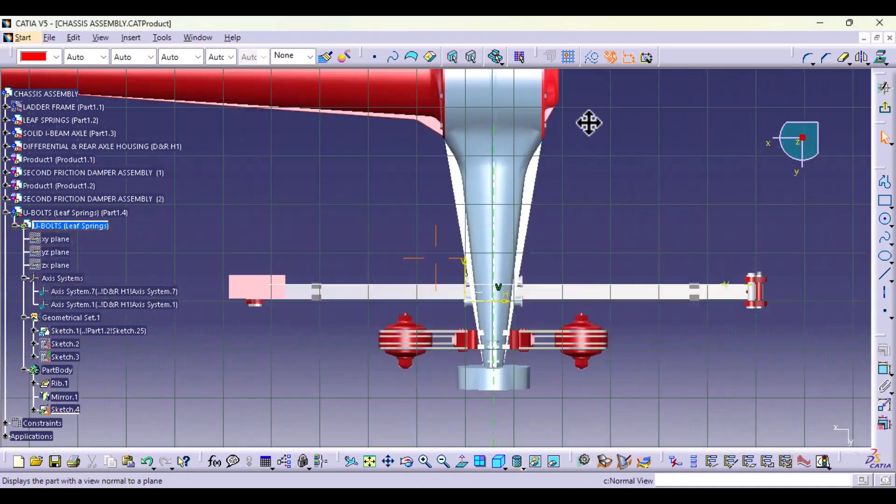
pyautogui.click(885, 183)
pyautogui.moveTo(620, 252); pyautogui.dragTo(614, 349, button='middle')
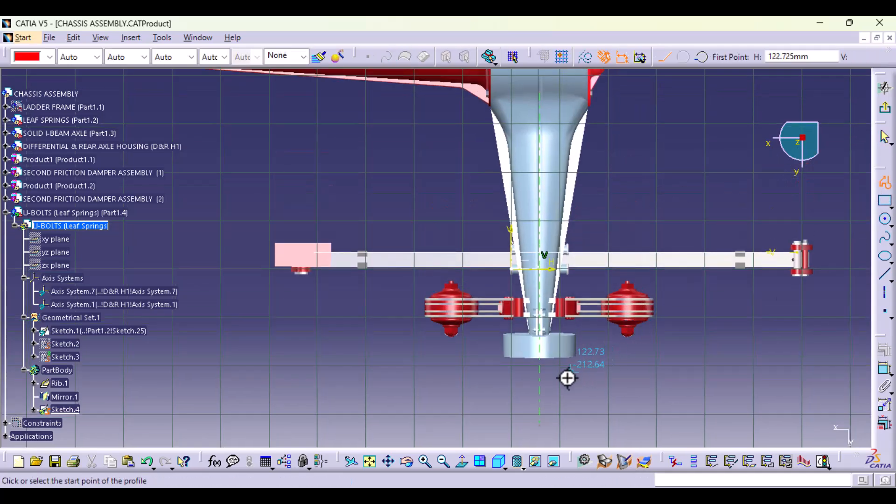
pyautogui.keyDown('ctrl'); pyautogui.moveTo(568, 378); pyautogui.dragTo(566, 278, button='middle'); pyautogui.keyUp('ctrl')
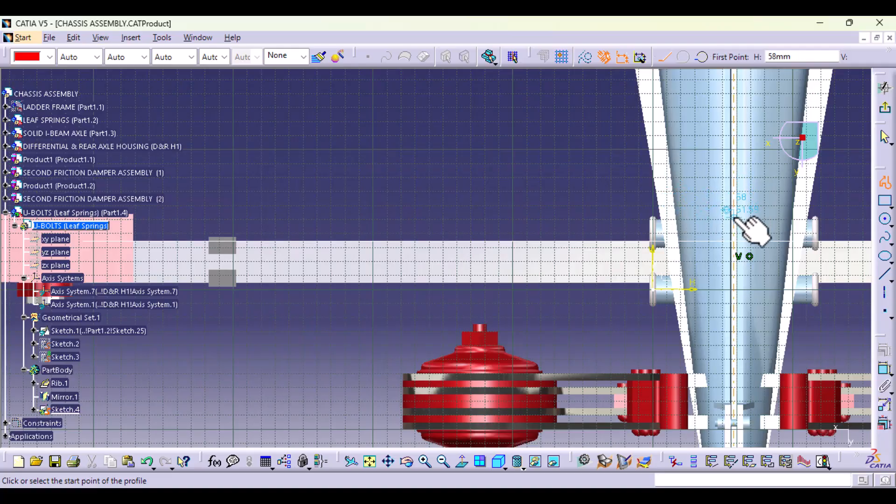
pyautogui.click(737, 217)
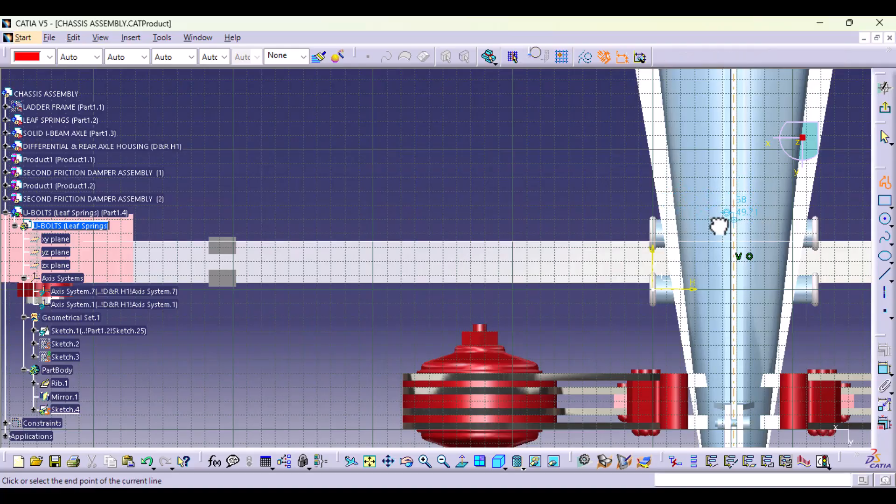
pyautogui.click(556, 220)
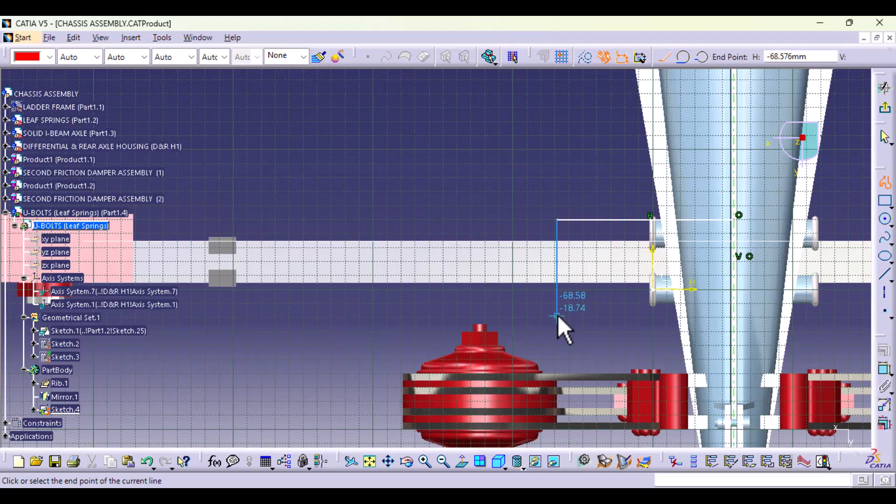
pyautogui.click(558, 315)
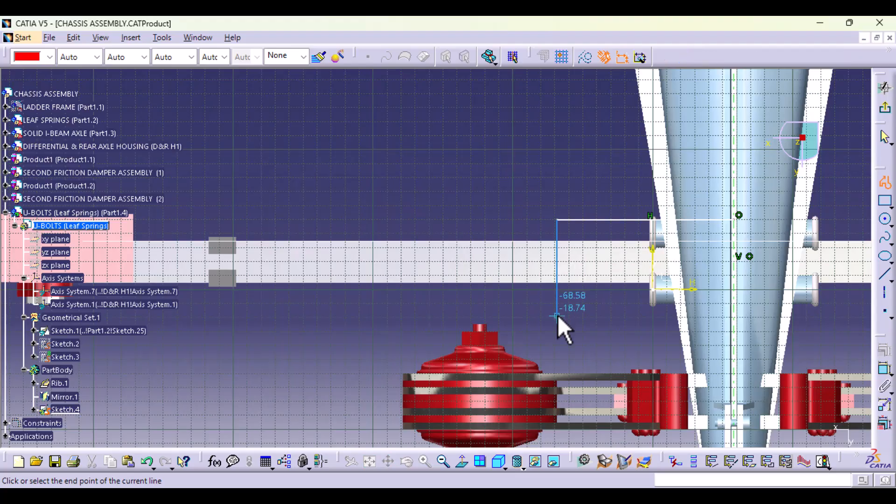
pyautogui.click(734, 316)
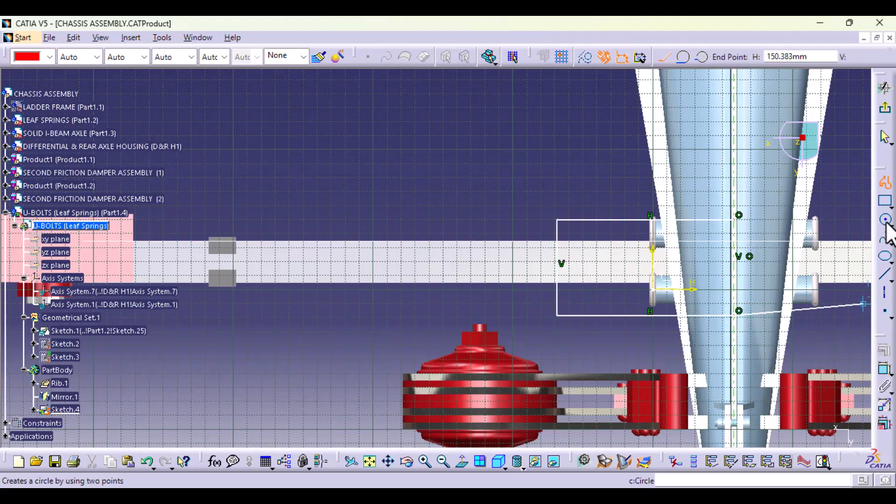
pyautogui.click(886, 187)
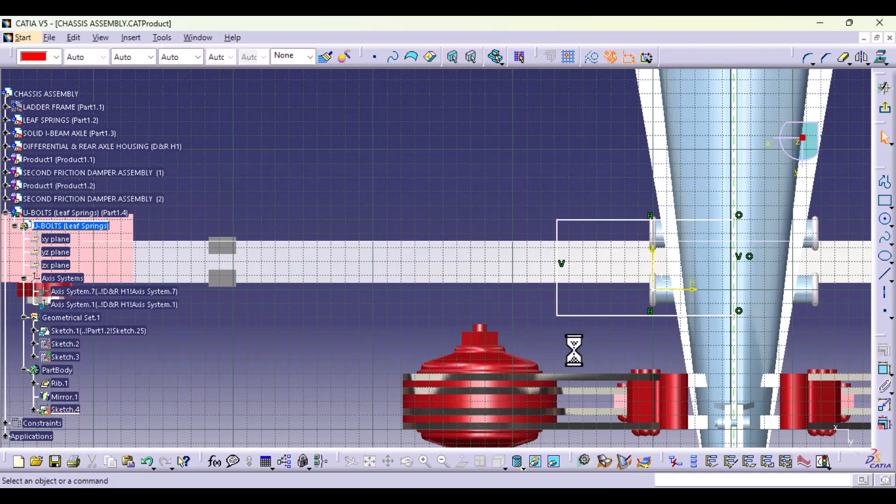
# Step: Draw a horizontal axis about 360 mm long through the profile, along the leaf spring and across the axle housing
pyautogui.click(885, 294)
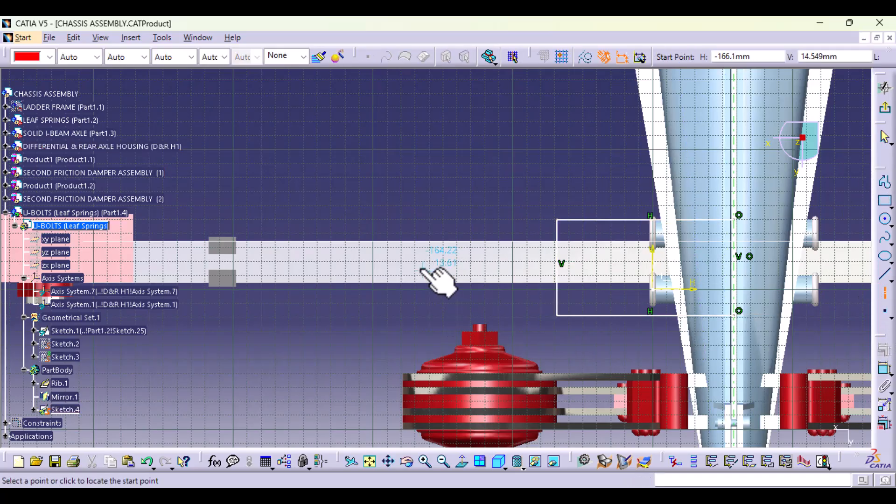
pyautogui.click(471, 267)
pyautogui.moveTo(870, 279); pyautogui.dragTo(662, 297, button='middle')
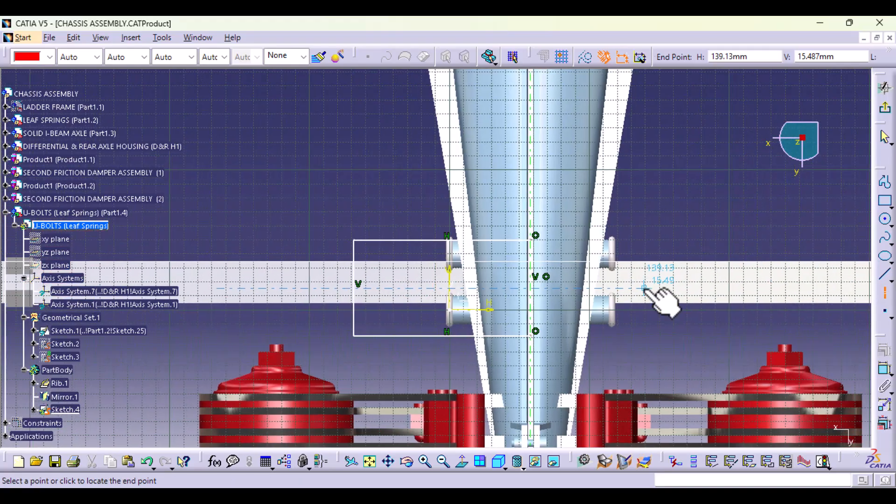
pyautogui.click(721, 288)
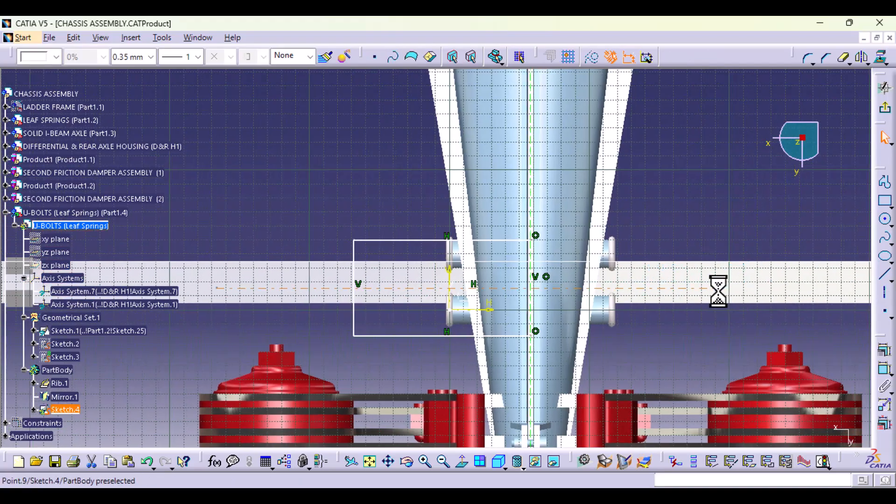
# Step: Dimension the horizontal axis from the sketch's H axis and set the offset to 20 mm
pyautogui.click(878, 372)
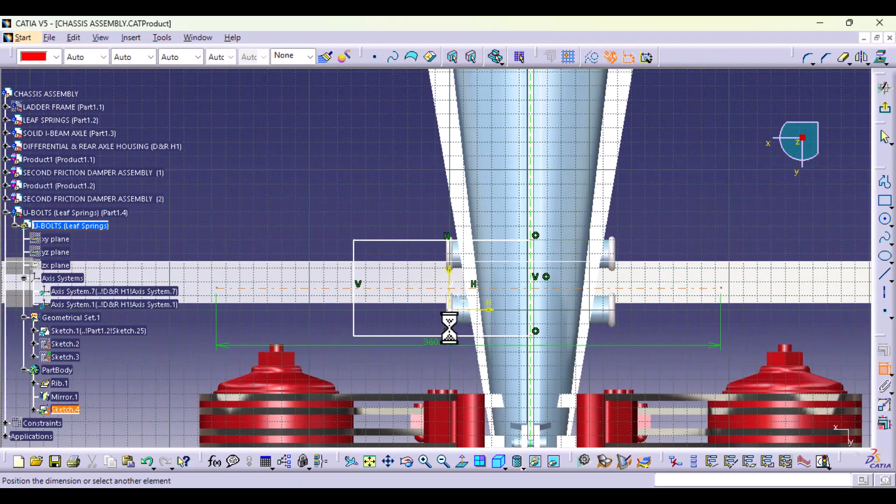
pyautogui.click(468, 310)
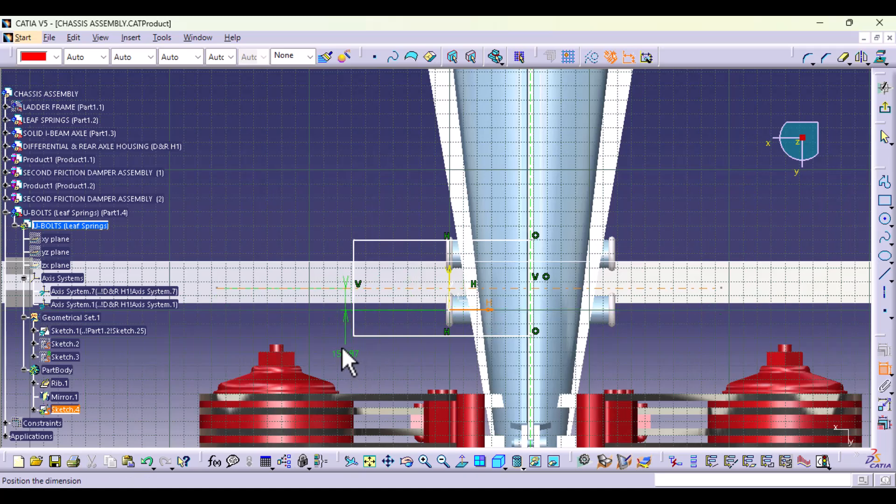
pyautogui.click(340, 347)
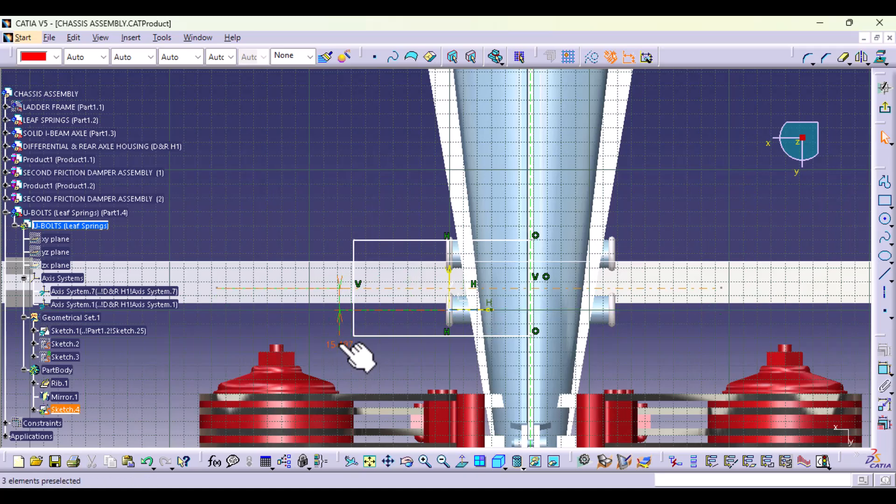
pyautogui.doubleClick(342, 345)
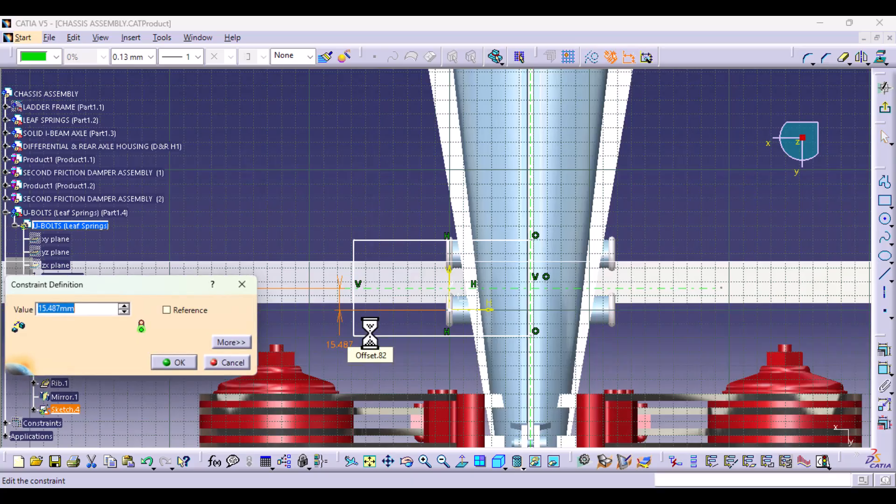
pyautogui.press('Return')
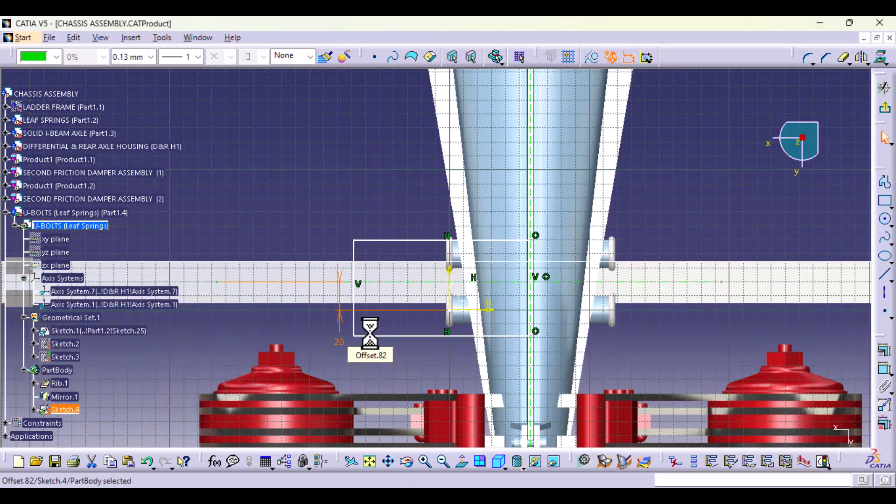
# Step: Constrain the profile's two horizontal lines to be symmetric about the horizontal axis
pyautogui.click(424, 335)
pyautogui.keyDown('ctrl'); pyautogui.click(422, 240); pyautogui.keyUp('ctrl')
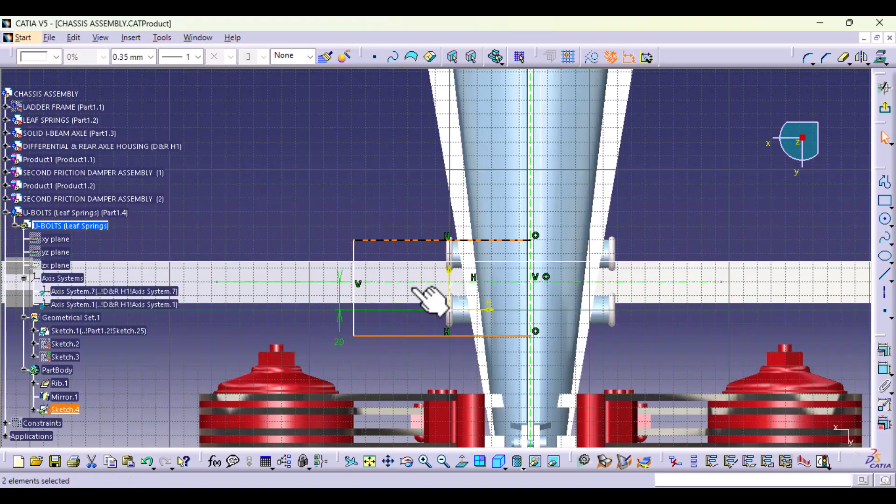
pyautogui.keyDown('ctrl'); pyautogui.click(414, 282); pyautogui.keyUp('ctrl')
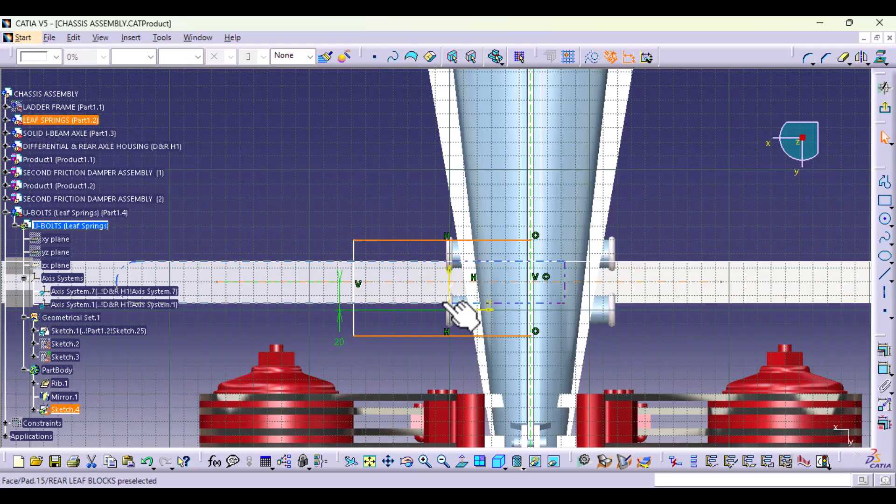
pyautogui.click(884, 350)
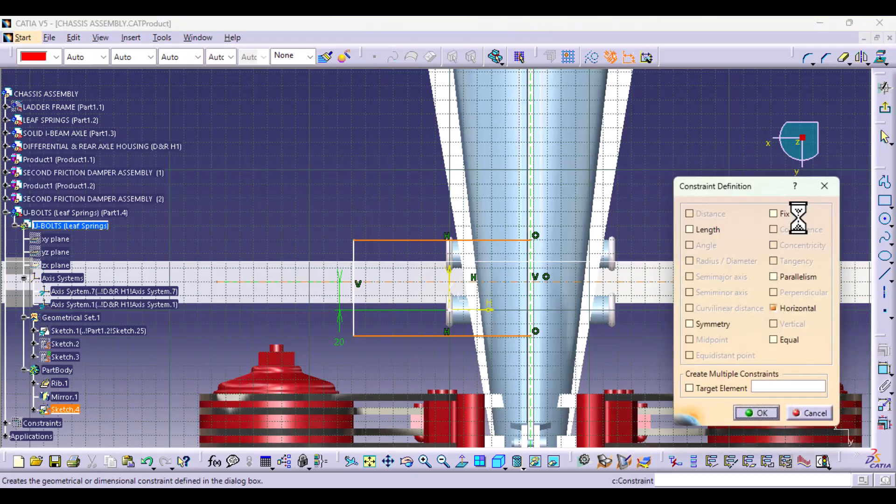
pyautogui.click(693, 326)
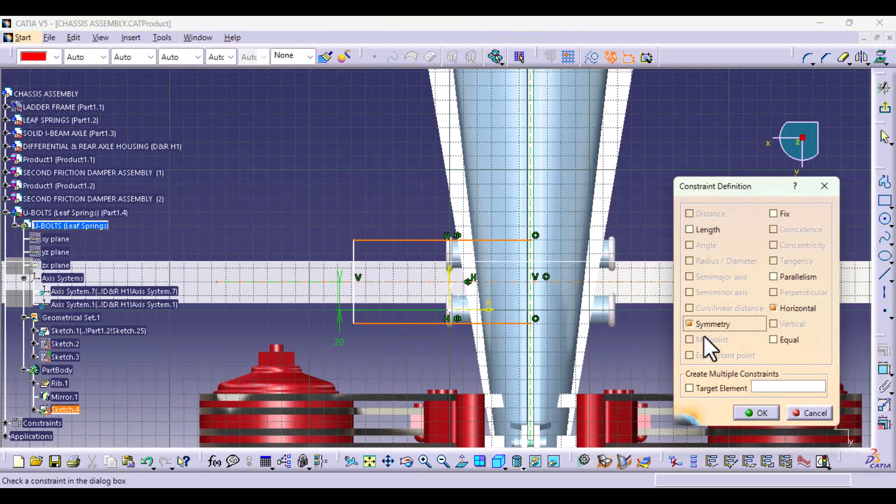
pyautogui.click(759, 412)
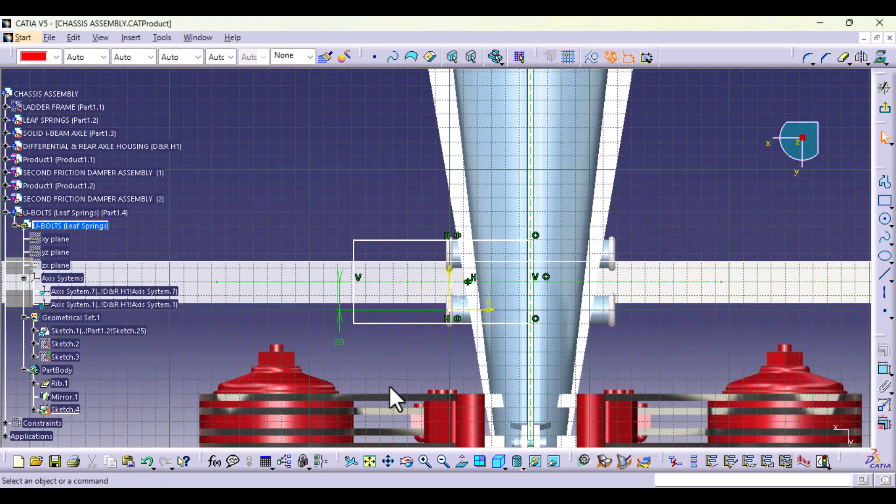
# Step: Check the profile against the U-bolts from several angles and move its vertical side in to just outside the bolt ends
pyautogui.moveTo(408, 366); pyautogui.dragTo(511, 345, button='middle')
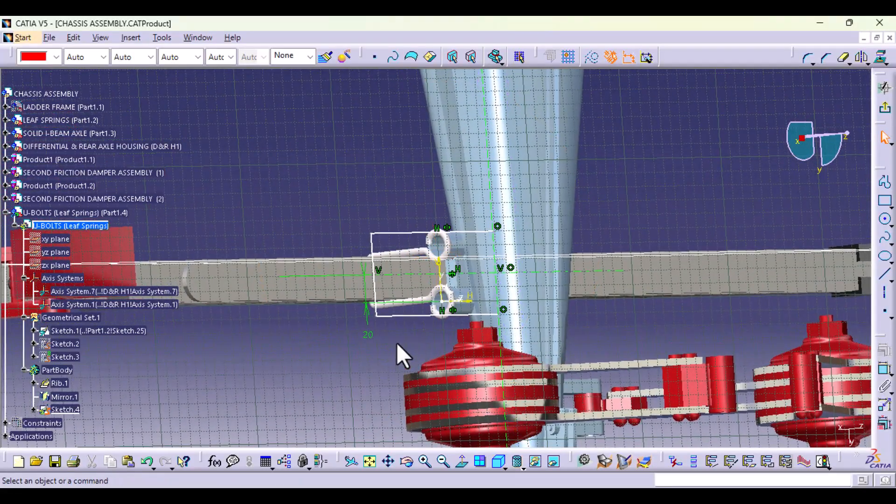
pyautogui.moveTo(414, 234); pyautogui.dragTo(420, 242)
pyautogui.moveTo(326, 347); pyautogui.dragTo(343, 387, button='middle')
pyautogui.click(460, 464)
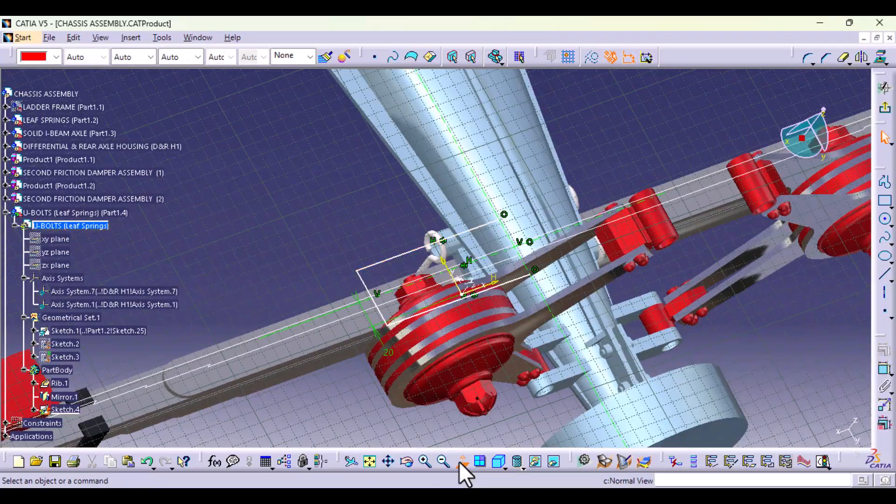
pyautogui.moveTo(353, 291); pyautogui.dragTo(425, 290)
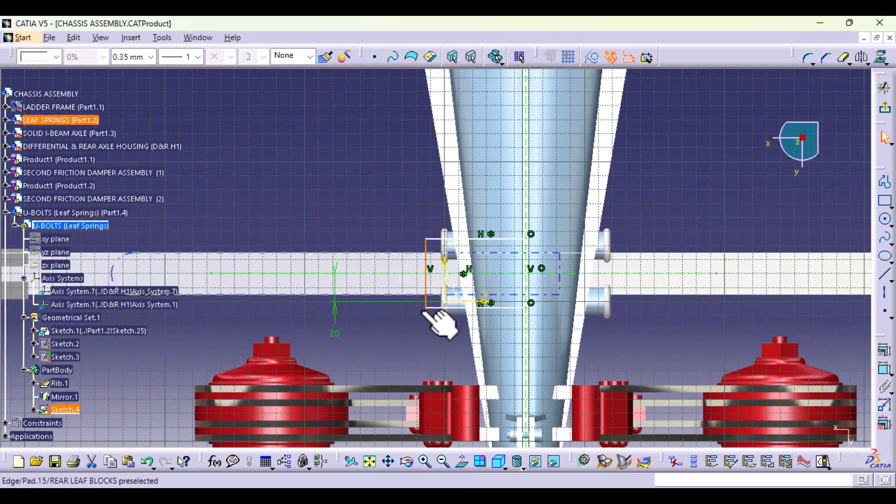
pyautogui.click(408, 350)
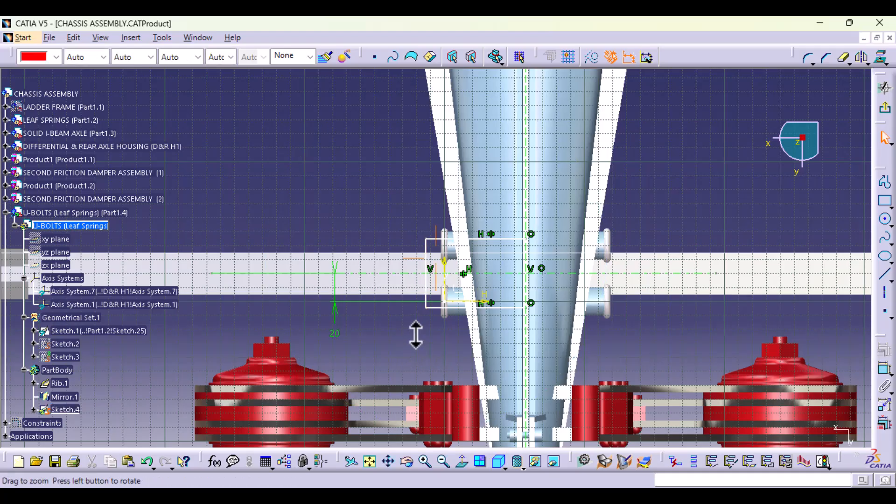
# Step: Draw a small circle centred on the sketch origin at the lower U-bolt end, inside the profile
pyautogui.keyDown('ctrl'); pyautogui.moveTo(415, 334); pyautogui.dragTo(407, 260, button='middle'); pyautogui.keyUp('ctrl')
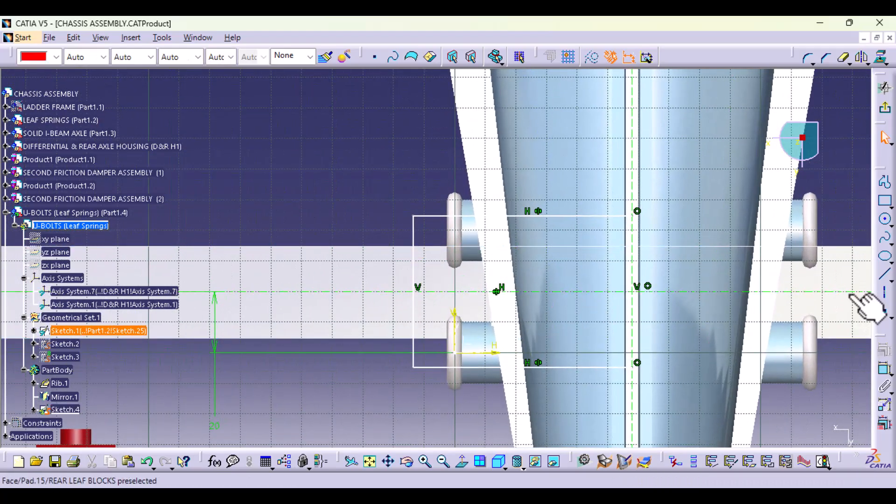
pyautogui.click(885, 219)
pyautogui.click(454, 353)
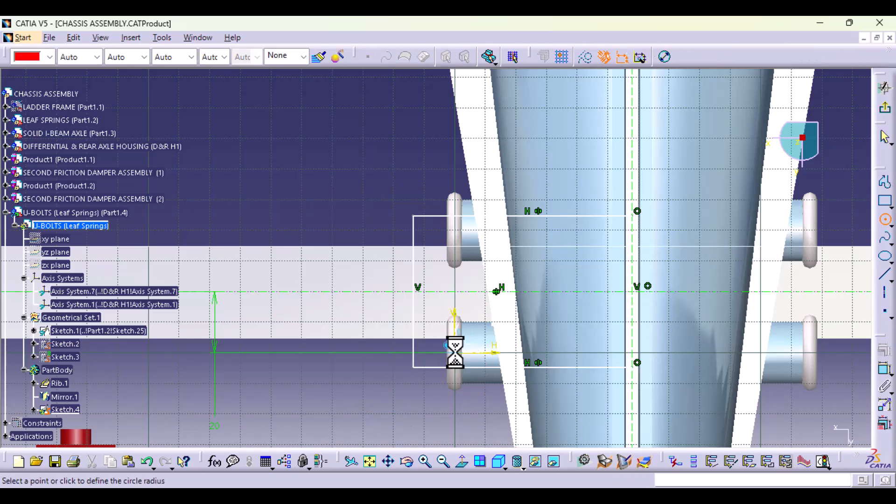
pyautogui.click(458, 364)
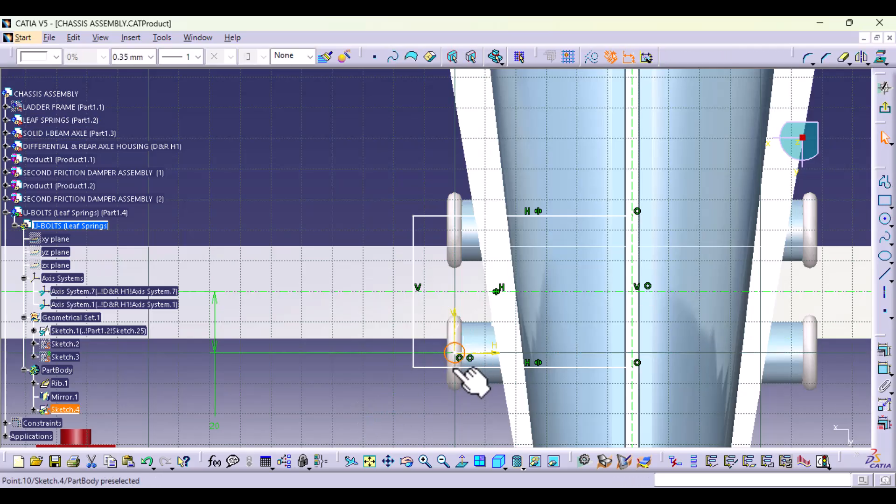
pyautogui.moveTo(489, 369); pyautogui.dragTo(486, 375)
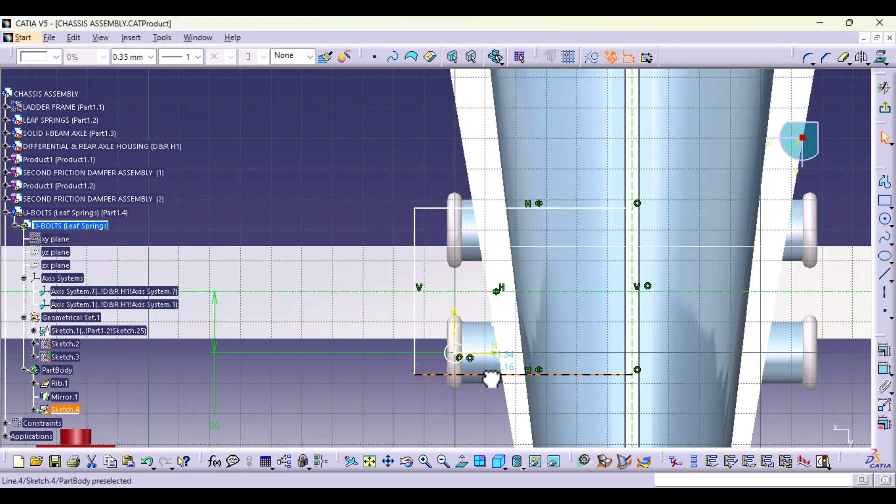
pyautogui.click(884, 369)
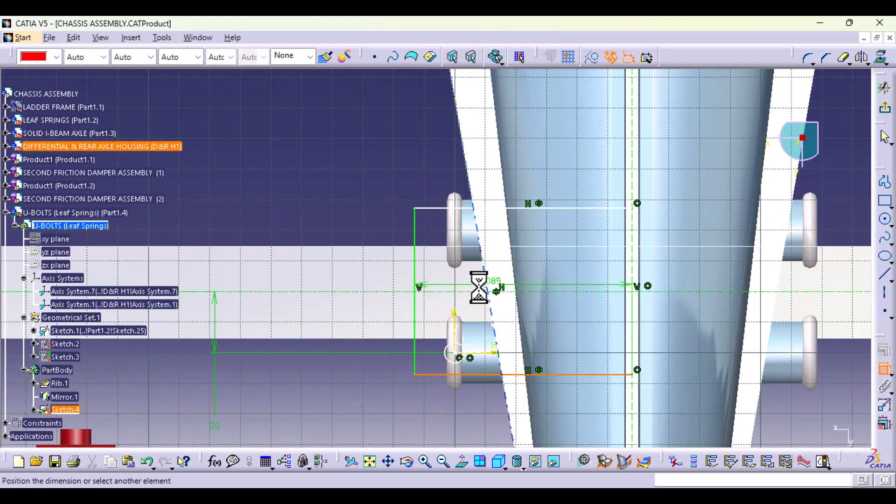
pyautogui.click(681, 255)
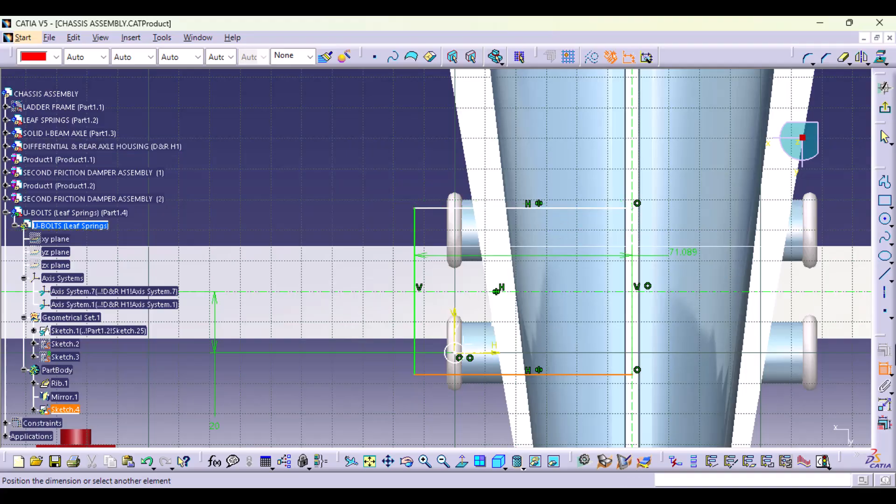
pyautogui.click(880, 370)
pyautogui.click(358, 424)
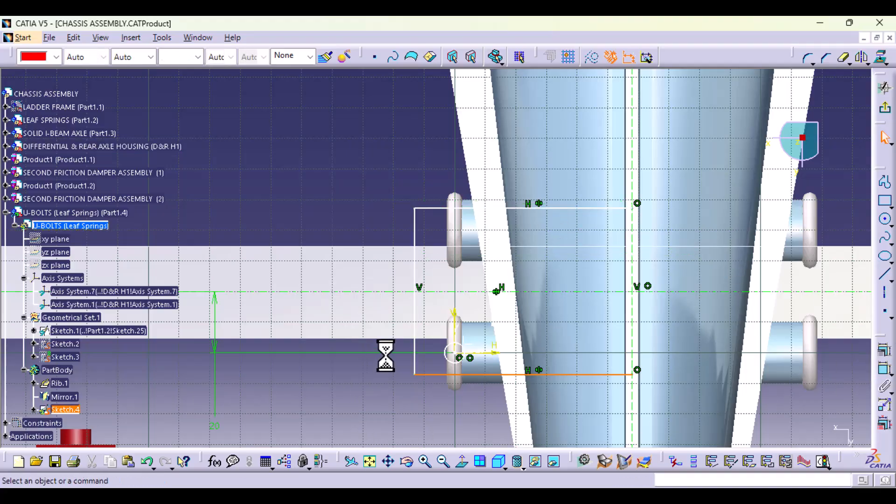
# Step: Dimension the profile's outer vertical side and set its length to 55 mm
pyautogui.click(414, 328)
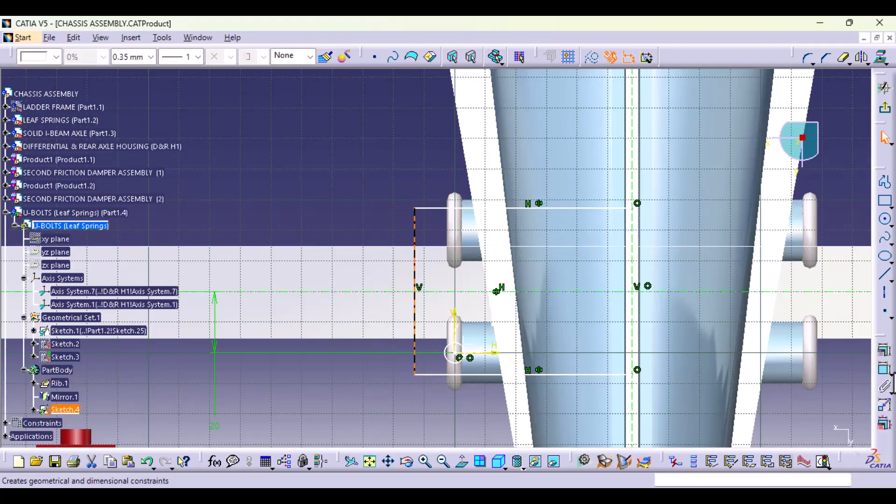
pyautogui.click(880, 370)
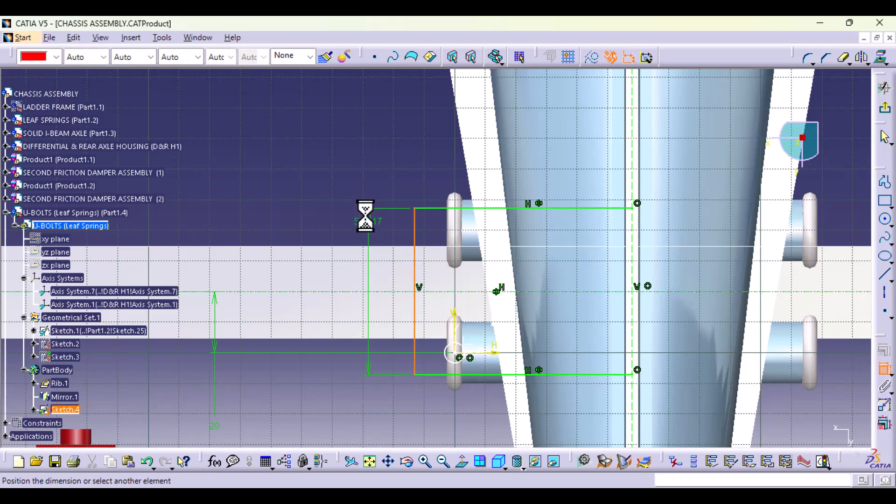
pyautogui.doubleClick(301, 219)
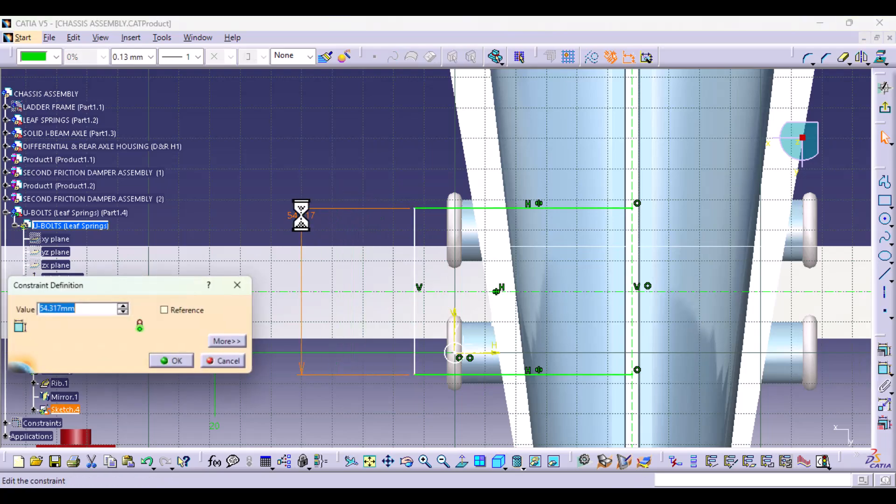
pyautogui.write('55')
pyautogui.press('Return')
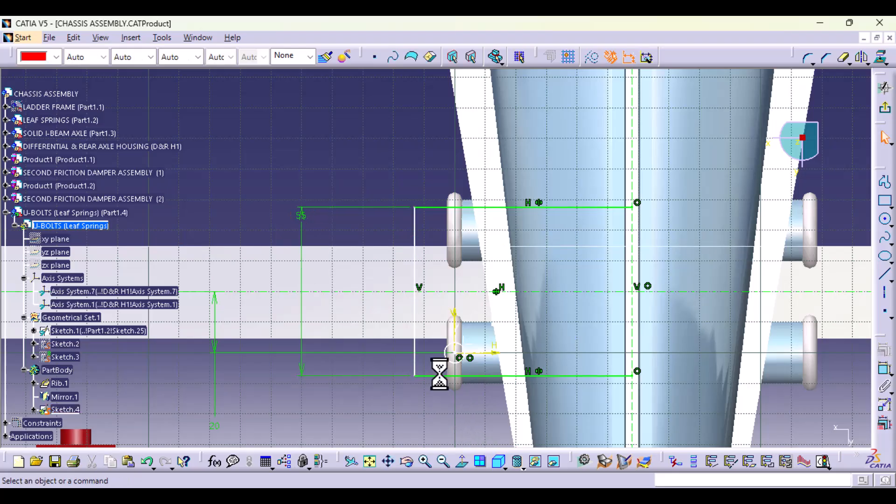
# Step: Dimension the circle at the sketch origin and set its diameter to 5 mm
pyautogui.click(461, 359)
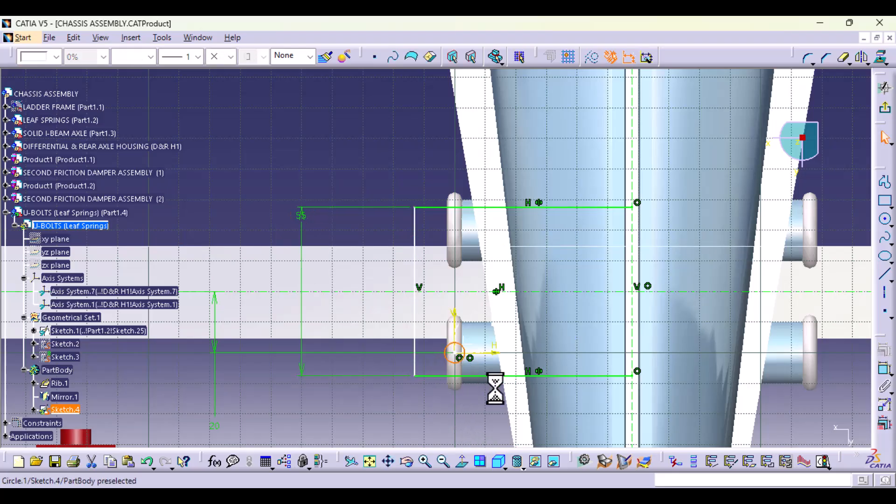
pyautogui.click(882, 370)
pyautogui.click(350, 414)
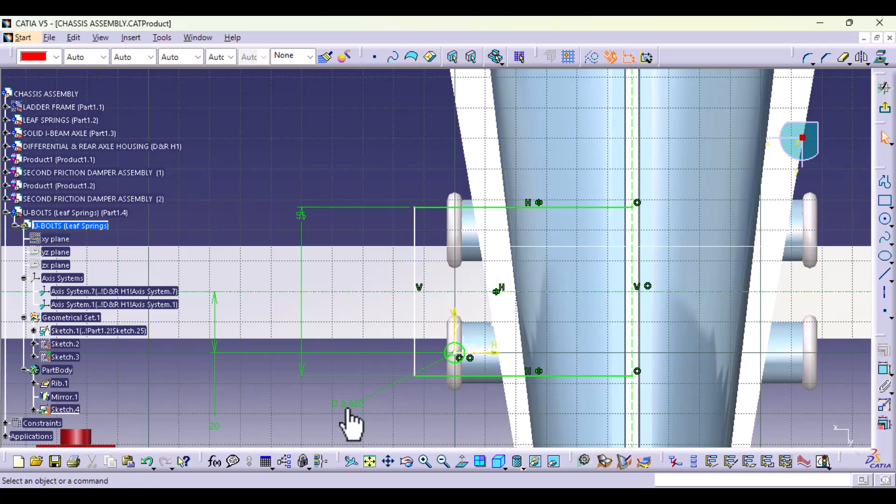
pyautogui.doubleClick(348, 411)
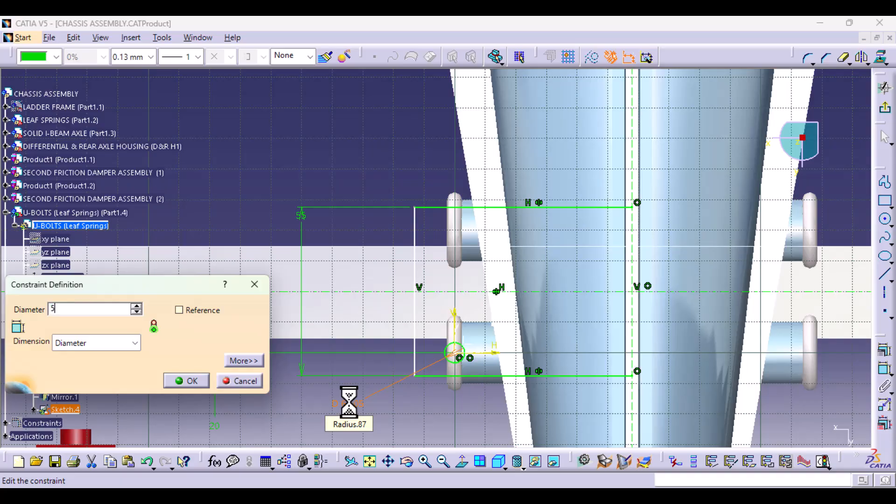
pyautogui.press('Return')
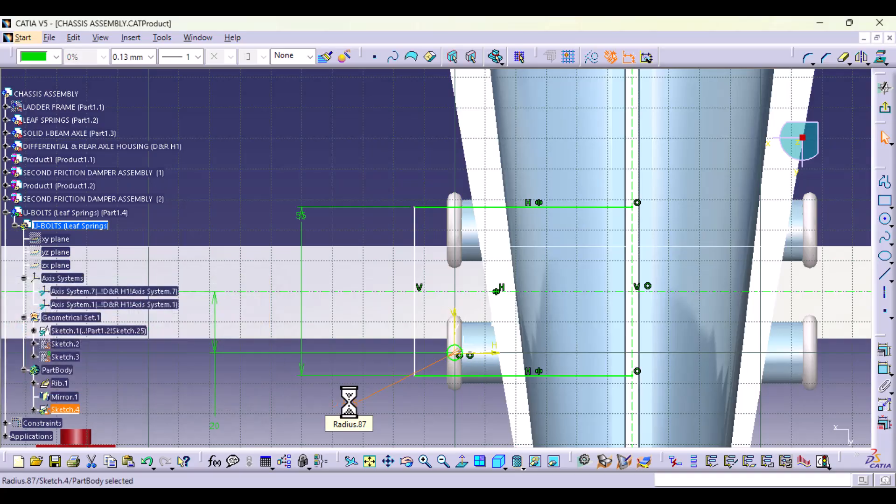
pyautogui.click(441, 413)
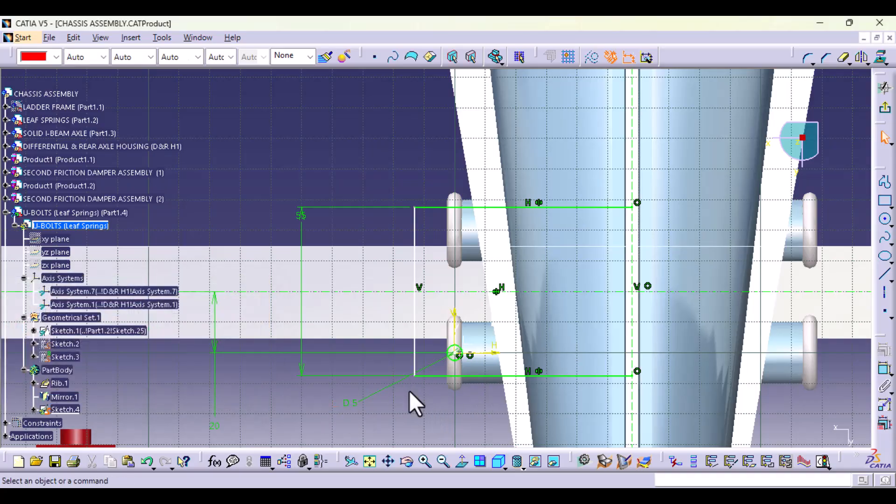
# Step: Mirror the 5 mm circle about the horizontal axis onto the other U-bolt end
pyautogui.click(458, 357)
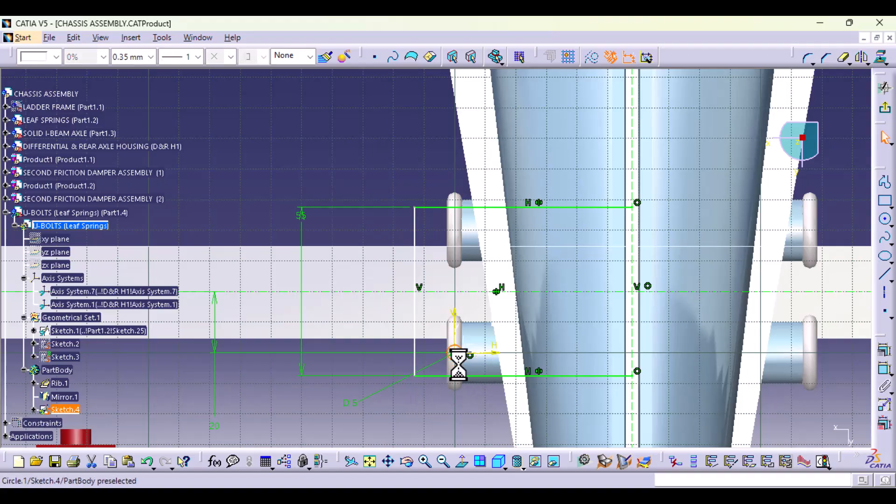
pyautogui.click(861, 56)
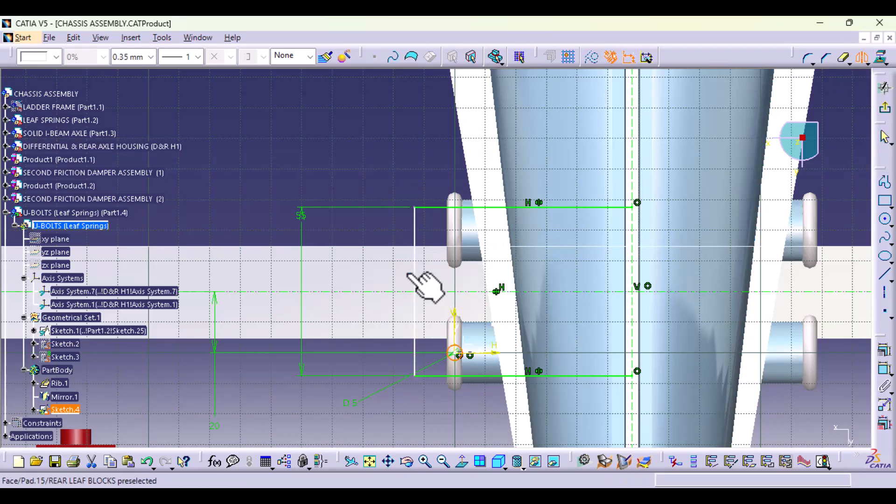
pyautogui.click(382, 293)
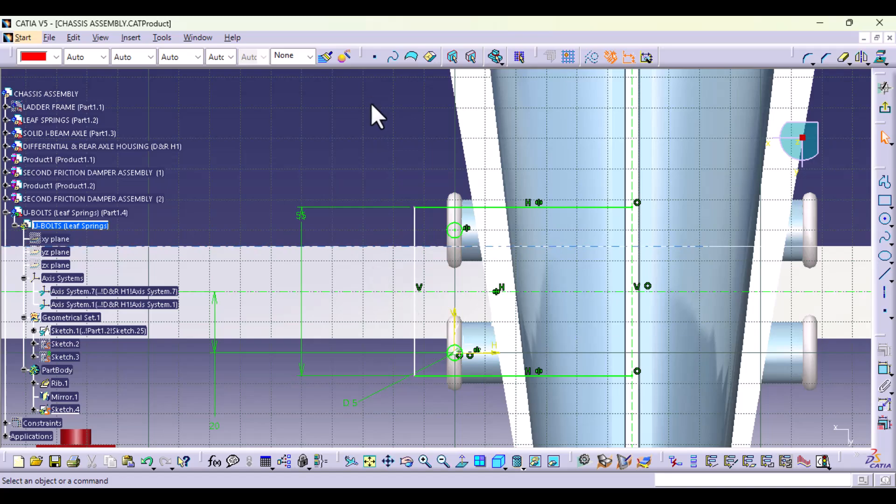
# Step: Mirror both circles and the three profile lines about the vertical axis to close the rectangle with four holes
pyautogui.click(455, 354)
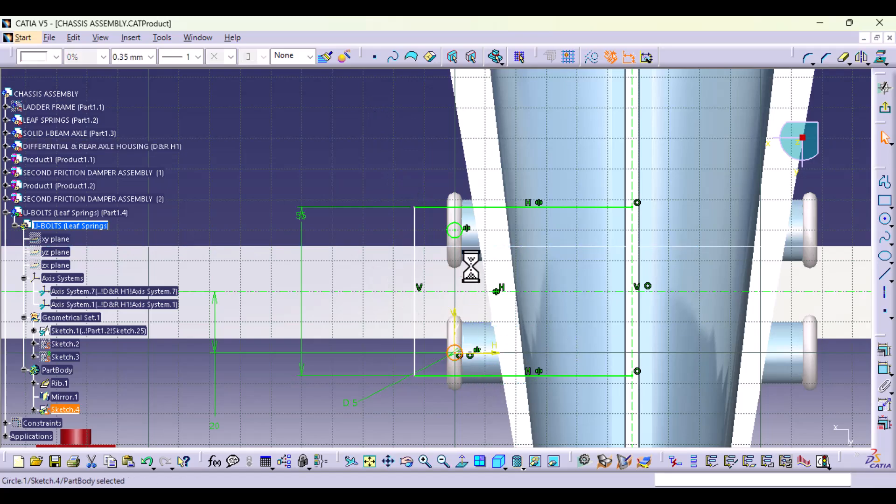
pyautogui.keyDown('ctrl'); pyautogui.click(457, 234); pyautogui.keyUp('ctrl')
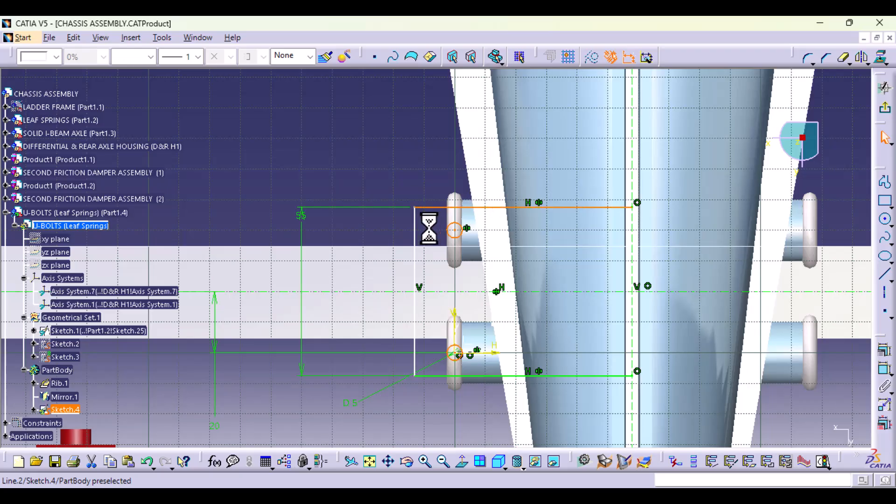
pyautogui.keyDown('ctrl'); pyautogui.click(415, 240); pyautogui.keyUp('ctrl')
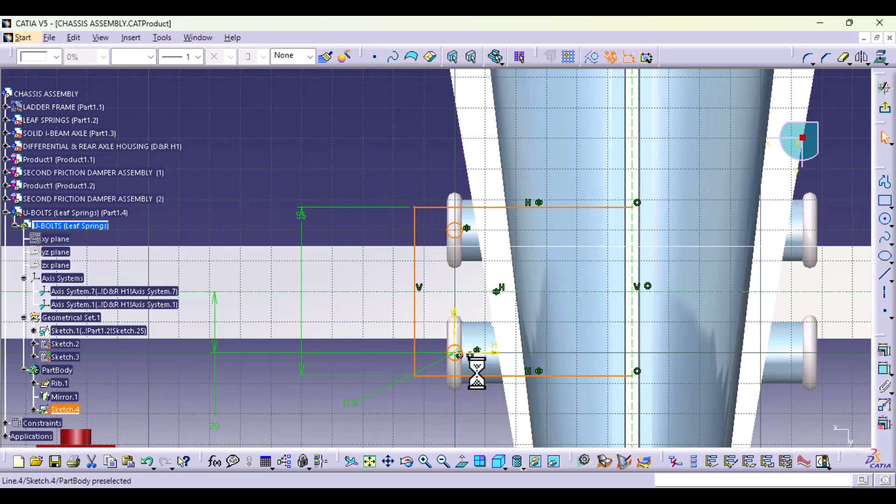
pyautogui.click(861, 57)
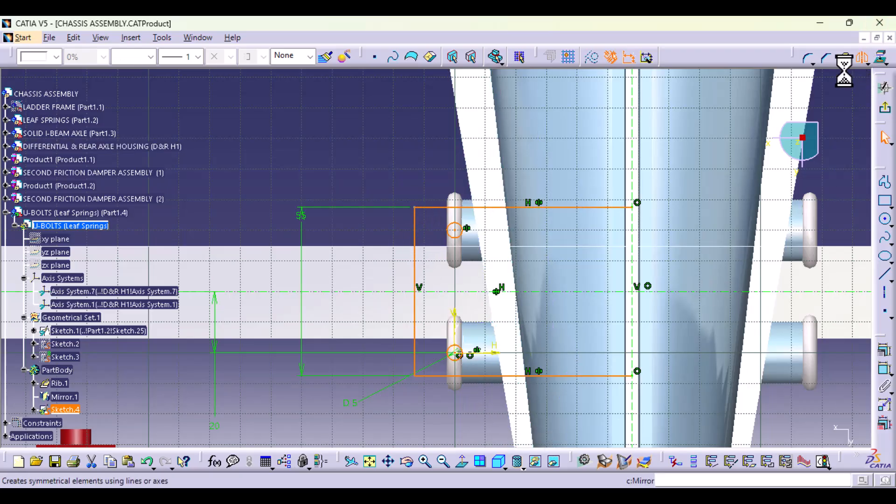
pyautogui.click(632, 275)
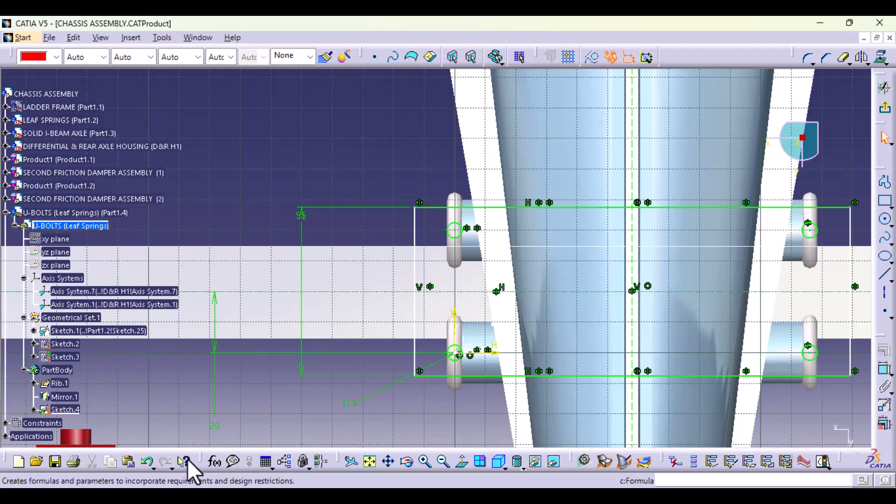
# Step: Round the rectangle's four corners, converting the constrained side's length into a distance, and set the linked corner radius to 5 mm
pyautogui.click(414, 375)
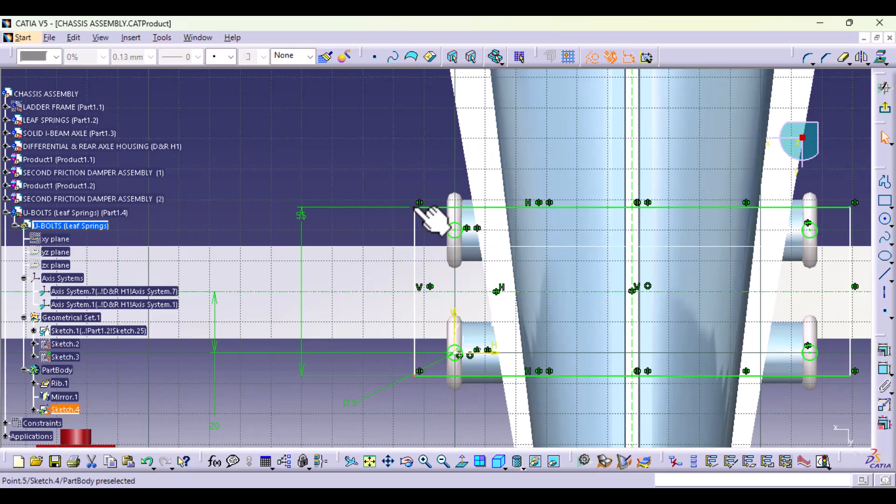
pyautogui.keyDown('ctrl'); pyautogui.click(415, 207); pyautogui.keyUp('ctrl')
pyautogui.keyDown('ctrl'); pyautogui.click(850, 207); pyautogui.keyUp('ctrl')
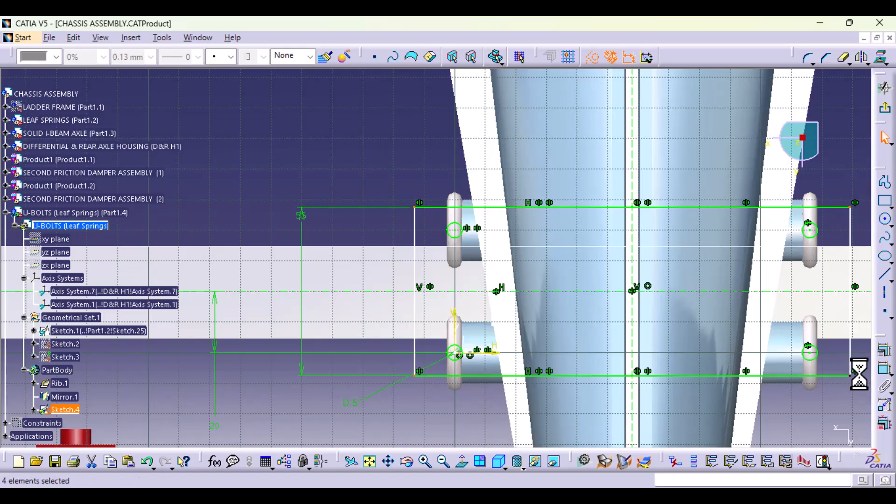
pyautogui.click(804, 58)
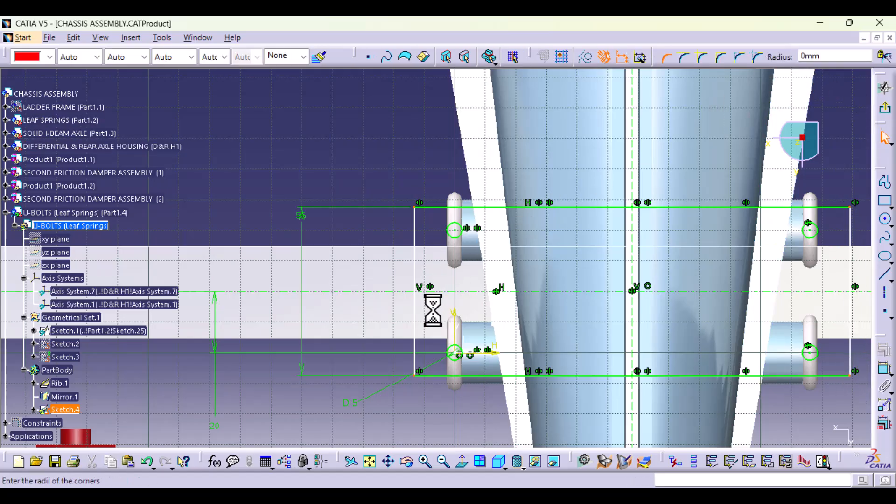
pyautogui.keyDown('ctrl'); pyautogui.moveTo(432, 310); pyautogui.dragTo(432, 270, button='middle'); pyautogui.keyUp('ctrl')
pyautogui.click(424, 196)
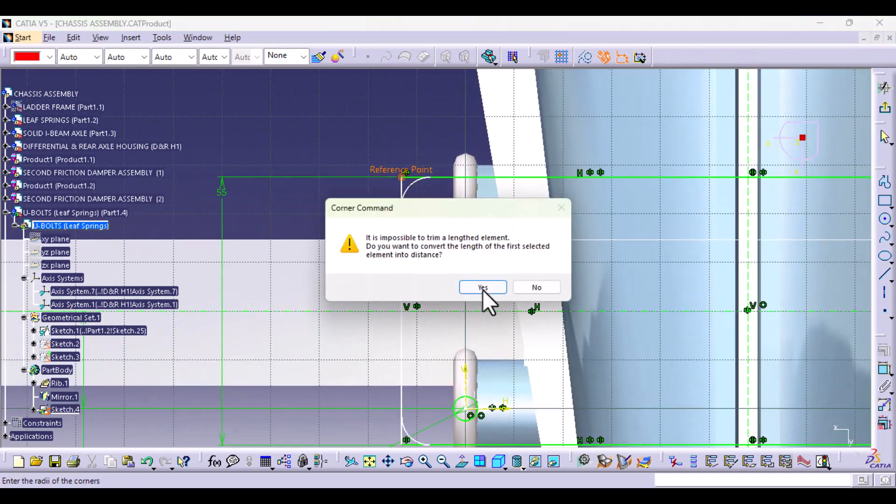
pyautogui.click(482, 288)
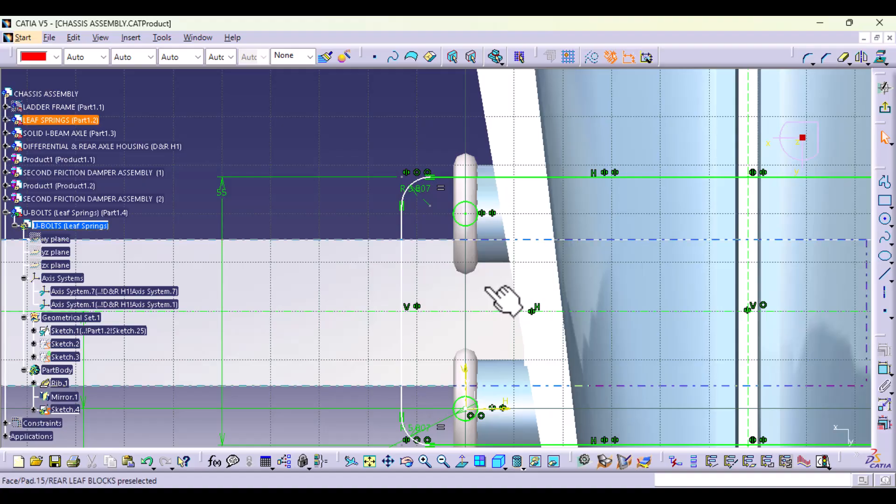
pyautogui.doubleClick(418, 189)
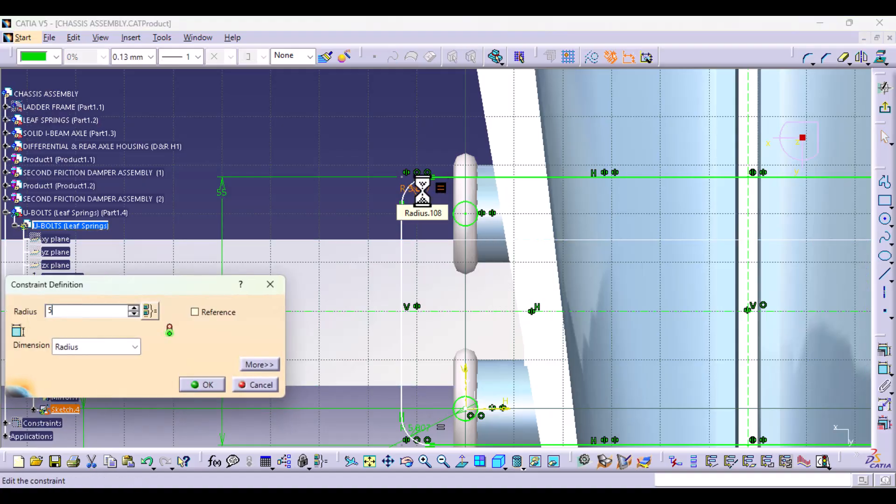
pyautogui.write('5')
pyautogui.press('Return')
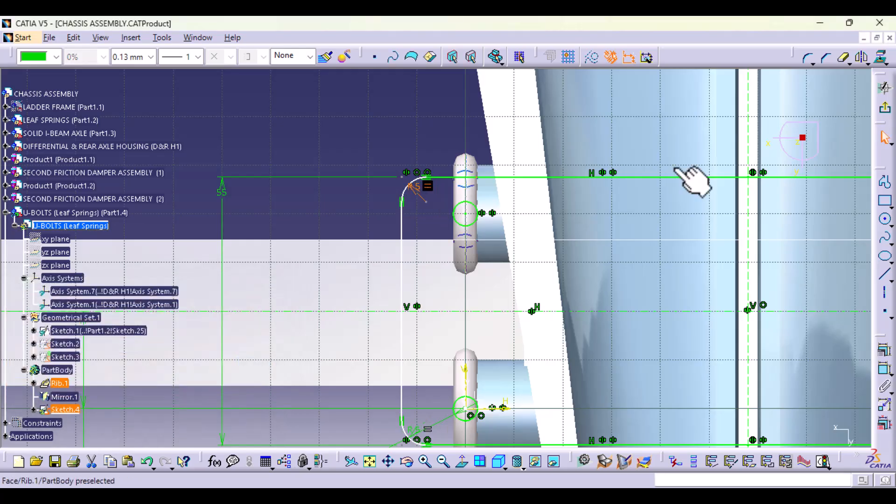
# Step: Exit the sketch and view the finished plate profile against the U-bolts and the leaf spring in 3D
pyautogui.click(884, 108)
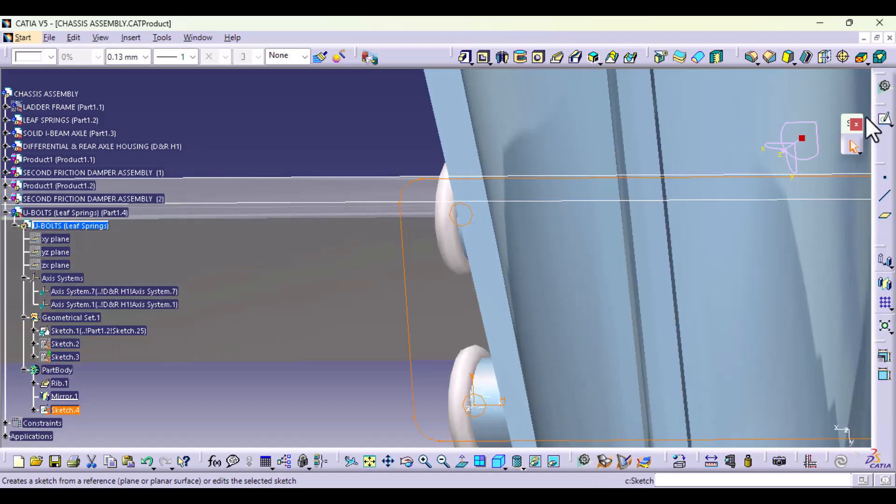
pyautogui.moveTo(394, 311); pyautogui.dragTo(599, 228, button='middle')
pyautogui.middleClick(597, 111)
pyautogui.moveTo(422, 338); pyautogui.dragTo(410, 290, button='middle')
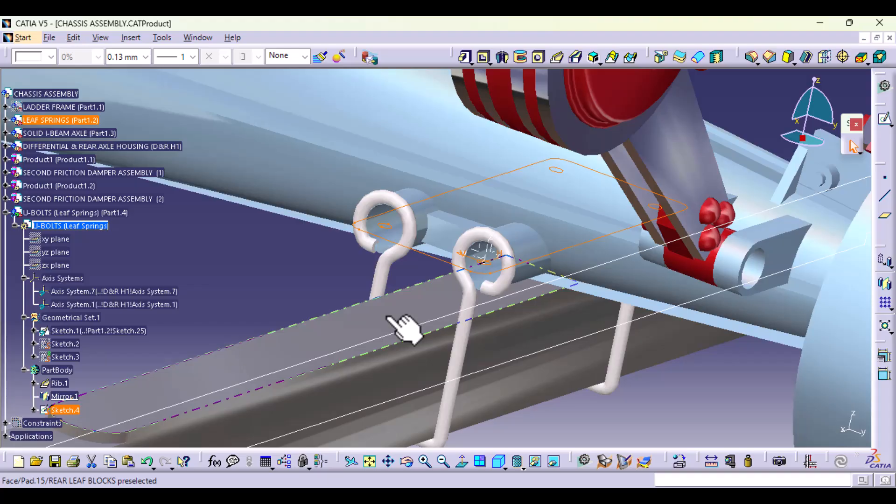
pyautogui.click(282, 270)
# Step: Hide Sketch.1, the leaf-spring outline sketch in Geometrical Set.1 of the U-bolts part
pyautogui.moveTo(285, 274)
pyautogui.mouseDown(button='middle')
pyautogui.moveTo(284, 336)
pyautogui.moveTo(300, 366)
pyautogui.moveTo(304, 356)
pyautogui.mouseUp(button='middle')
pyautogui.moveTo(486, 337); pyautogui.dragTo(460, 336, button='middle')
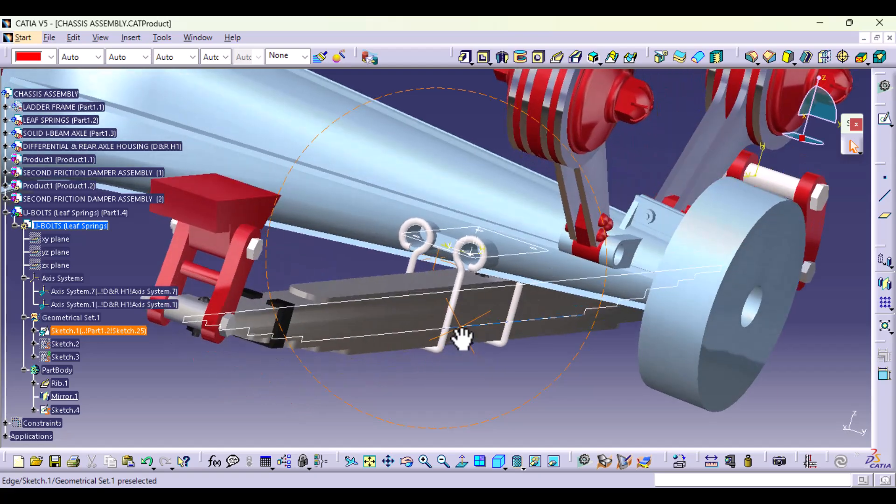
pyautogui.rightClick(366, 339)
pyautogui.click(420, 88)
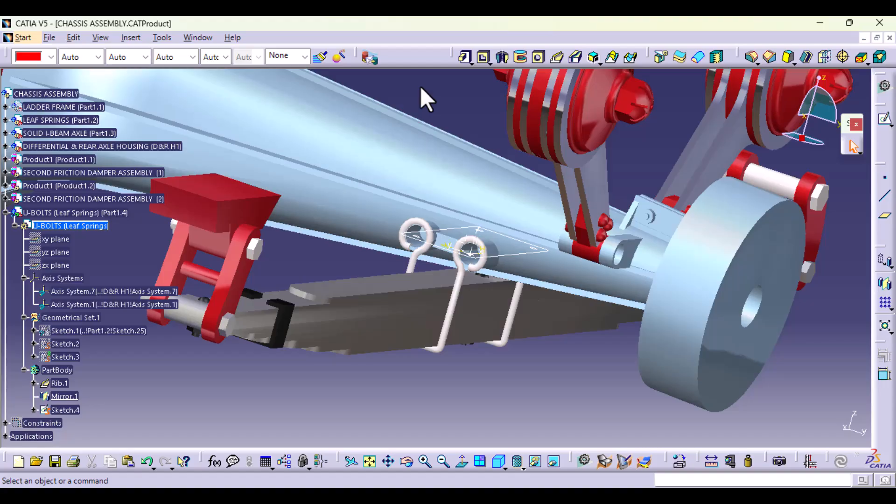
# Step: Expand the LEAF SPRINGS part in the tree down to the pads and sketches of its REAR LEAF BLOCKS body
pyautogui.moveTo(564, 288); pyautogui.dragTo(504, 313, button='middle')
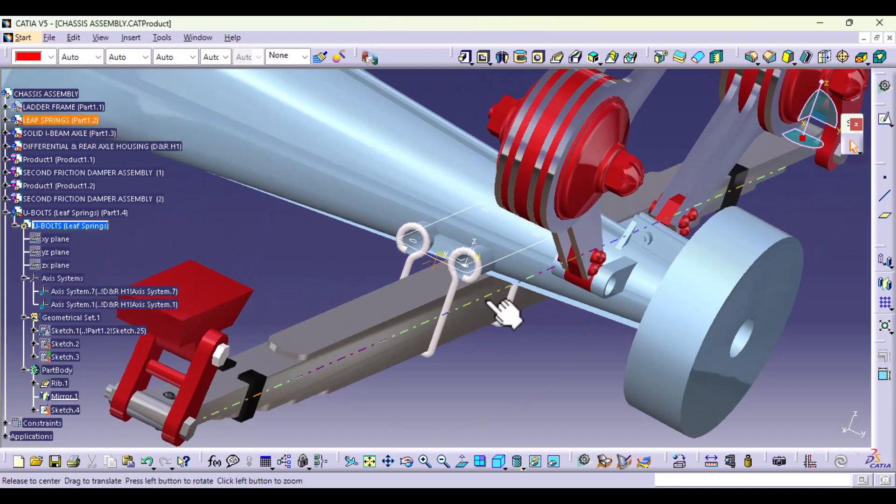
pyautogui.moveTo(483, 385); pyautogui.dragTo(488, 343, button='middle')
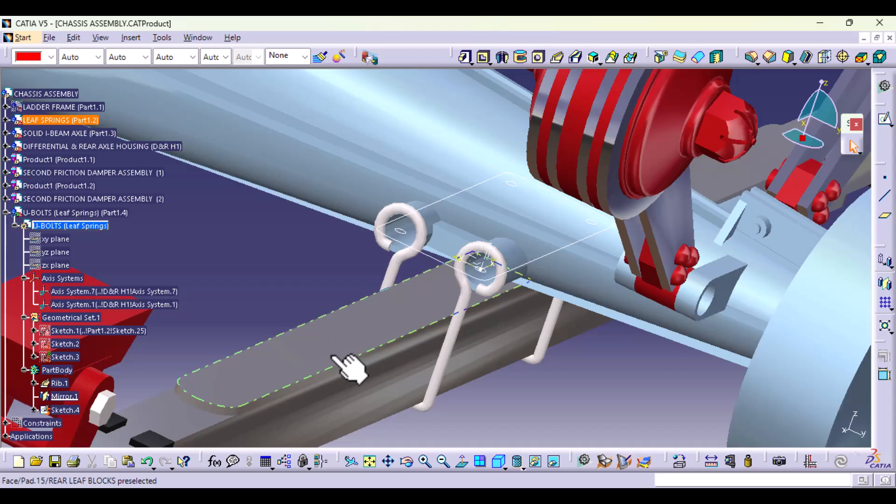
pyautogui.click(6, 120)
pyautogui.click(25, 133)
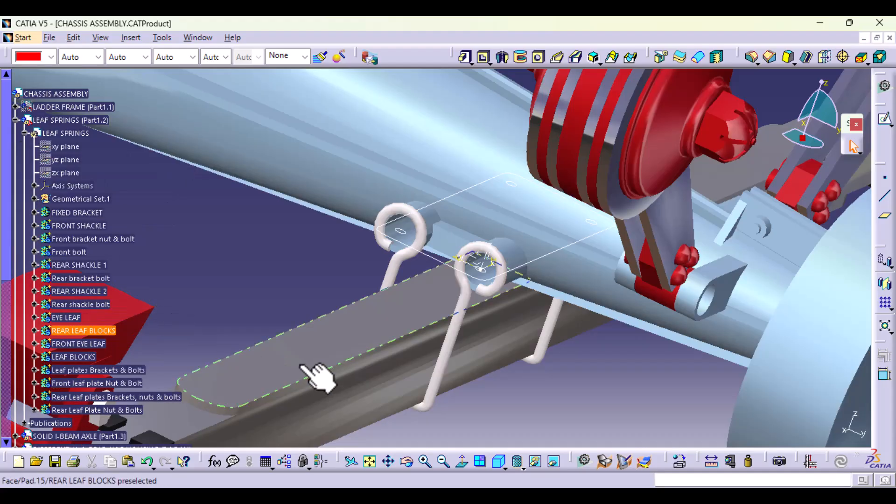
pyautogui.click(33, 331)
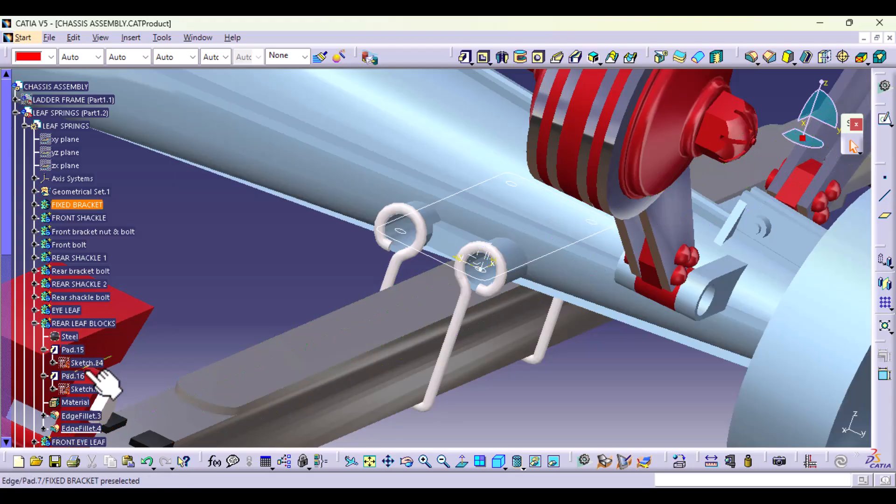
pyautogui.rightClick(85, 363)
pyautogui.click(133, 119)
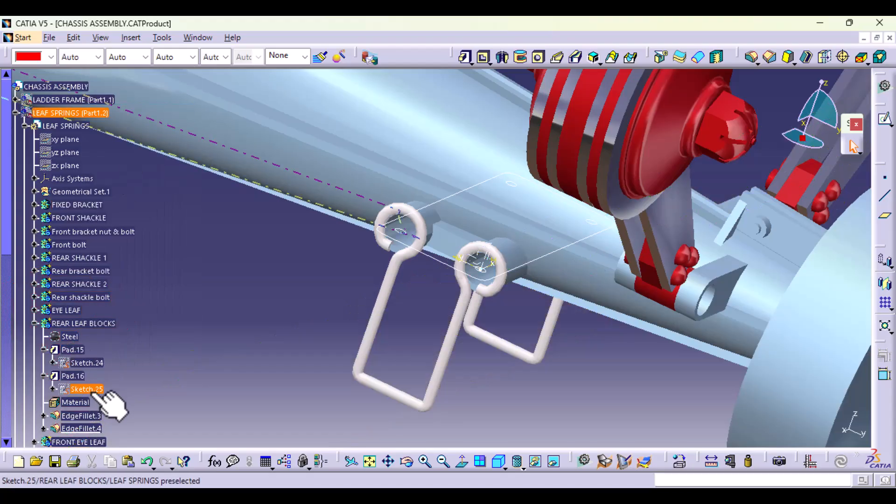
pyautogui.click(148, 461)
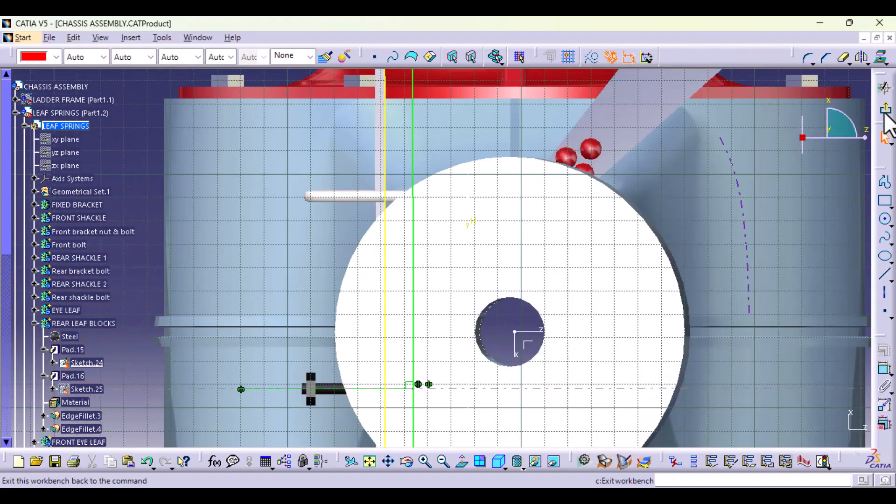
pyautogui.click(884, 112)
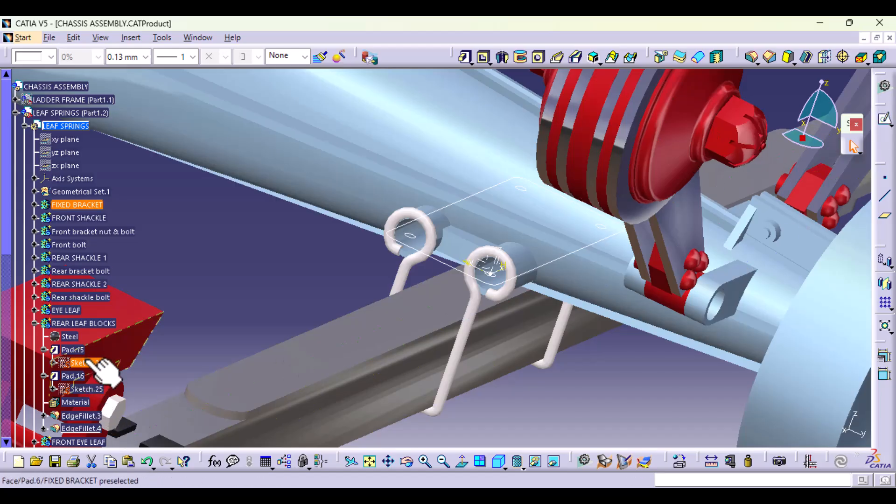
# Step: Show Sketch.24 of Pad.15 to check its outline against the leaf spring and U-bolts, and hide it again
pyautogui.rightClick(91, 363)
pyautogui.click(142, 114)
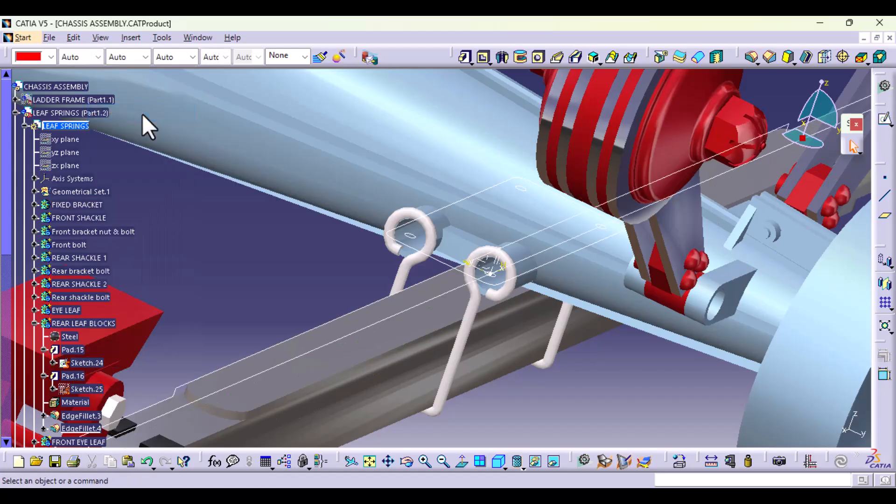
pyautogui.rightClick(90, 363)
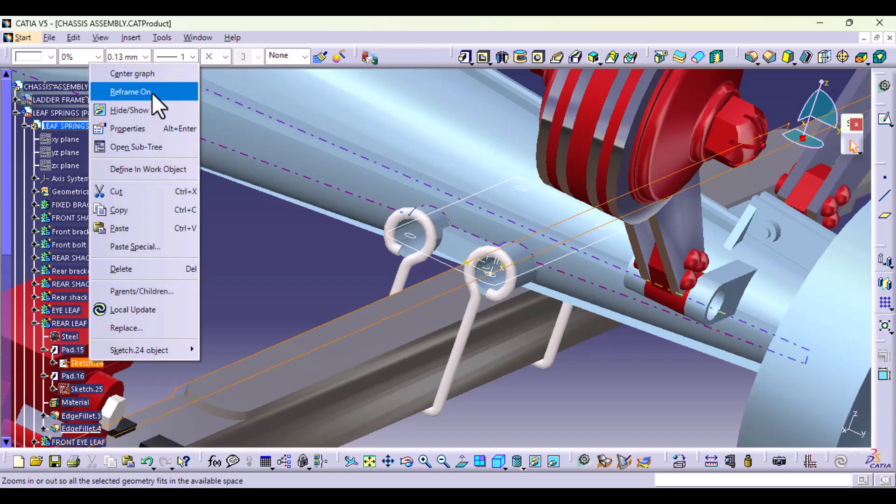
pyautogui.click(142, 110)
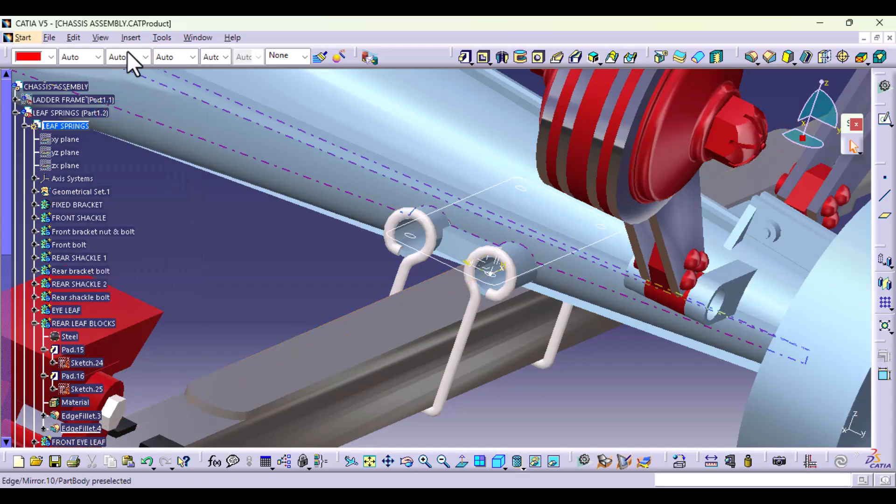
pyautogui.click(154, 37)
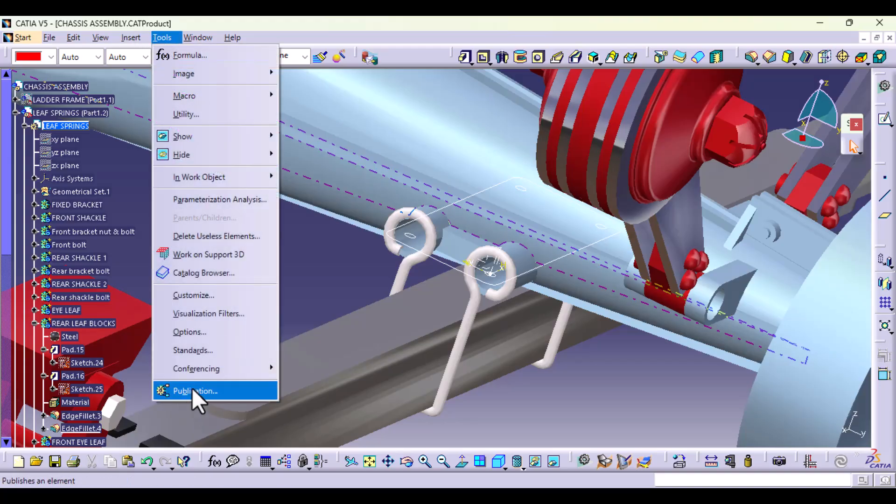
pyautogui.click(196, 392)
pyautogui.click(89, 363)
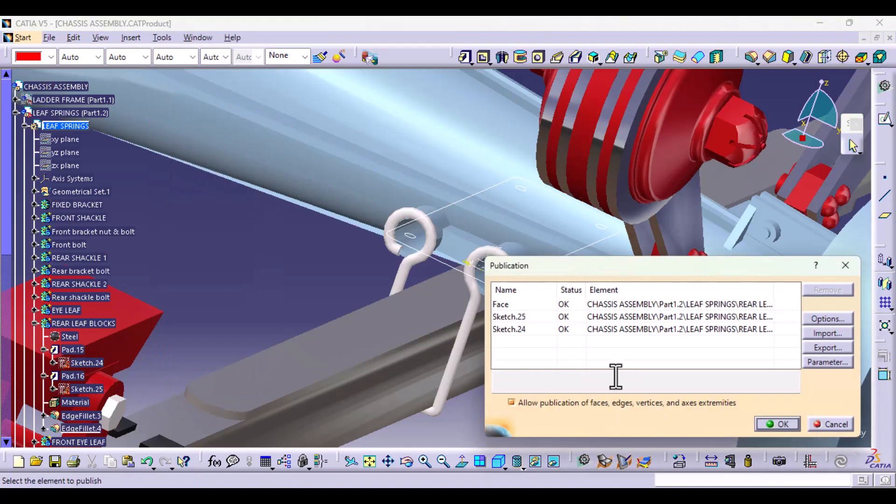
pyautogui.click(595, 316)
pyautogui.click(830, 424)
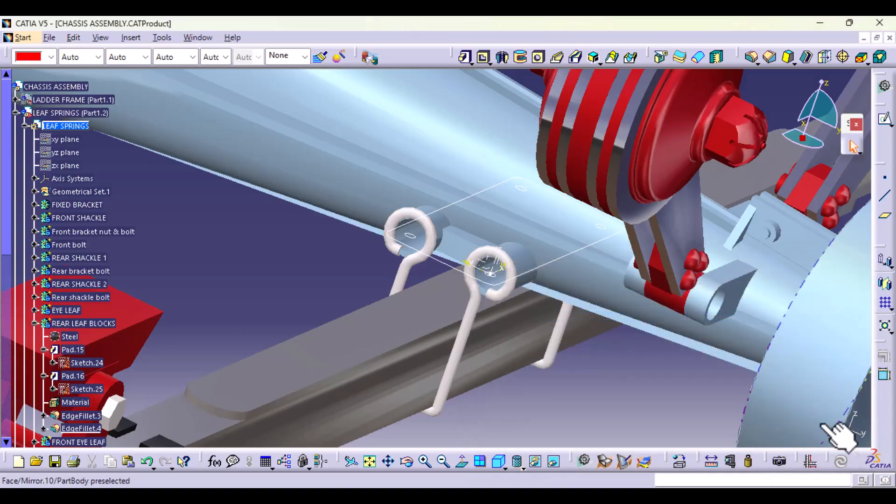
# Step: Publish Sketch.24 of the REAR LEAF BLOCKS body from the LEAF SPRINGS part
pyautogui.click(87, 363)
pyautogui.click(157, 36)
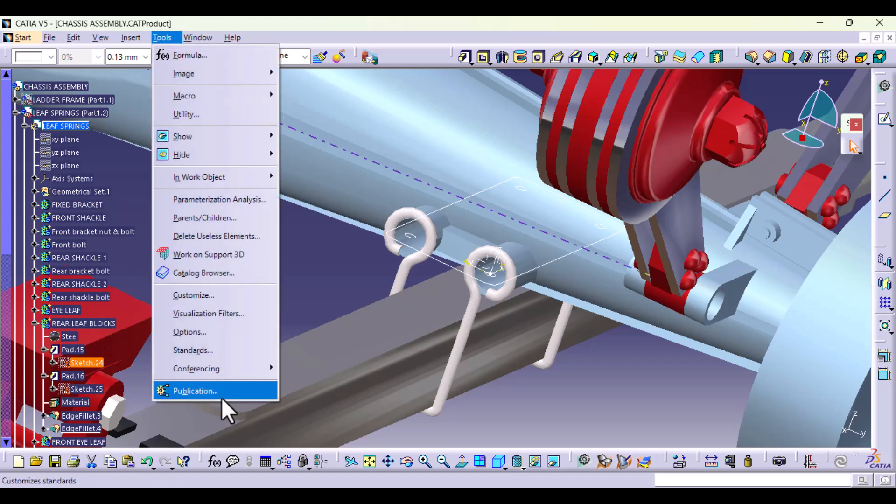
pyautogui.click(216, 398)
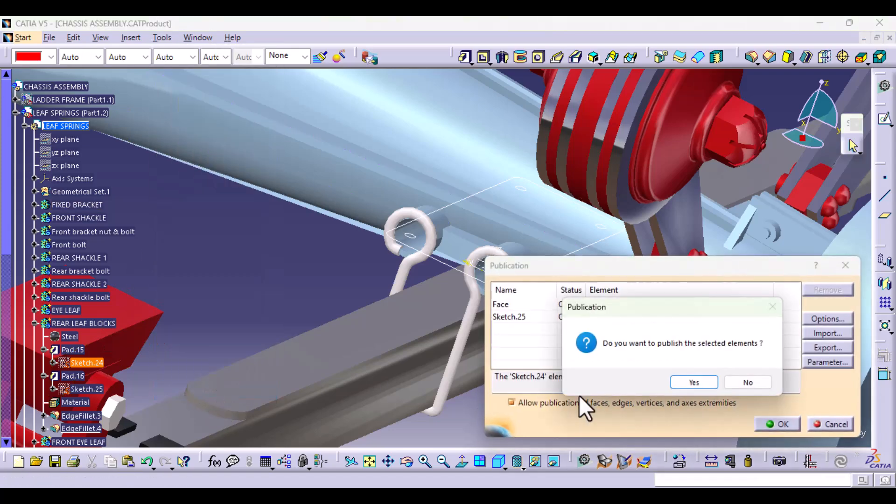
pyautogui.click(694, 382)
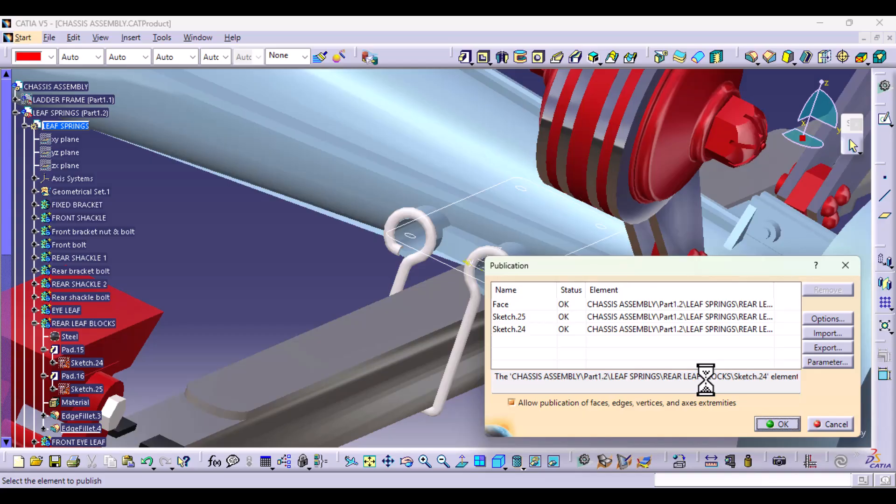
pyautogui.click(779, 424)
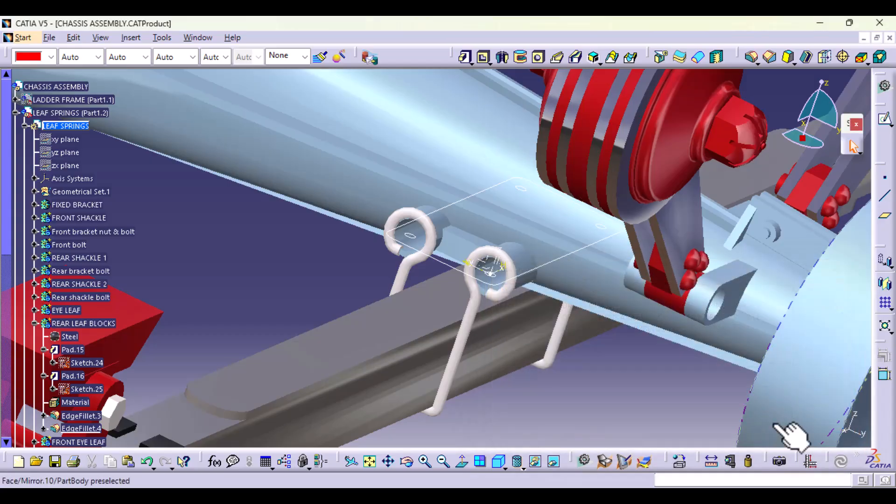
# Step: Collapse the LEAF SPRINGS part's tree branches and activate the U-BOLTS (Leaf Springs) part for editing
pyautogui.click(44, 375)
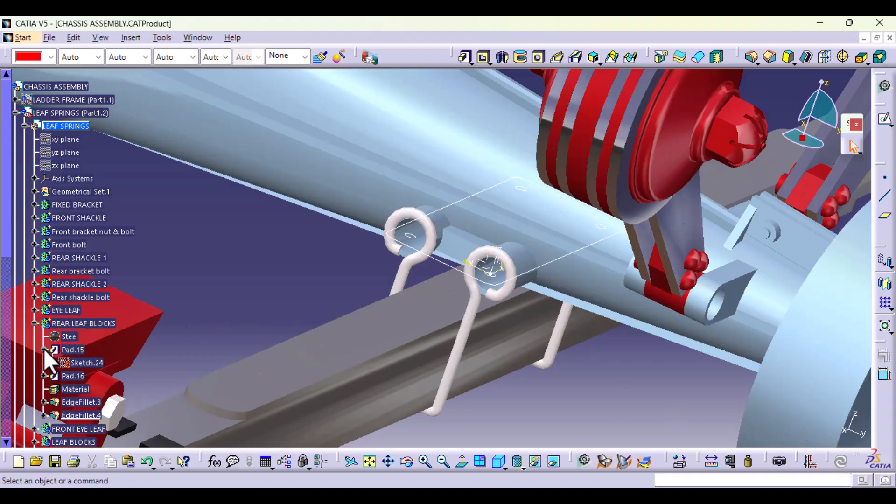
pyautogui.click(44, 350)
pyautogui.click(34, 323)
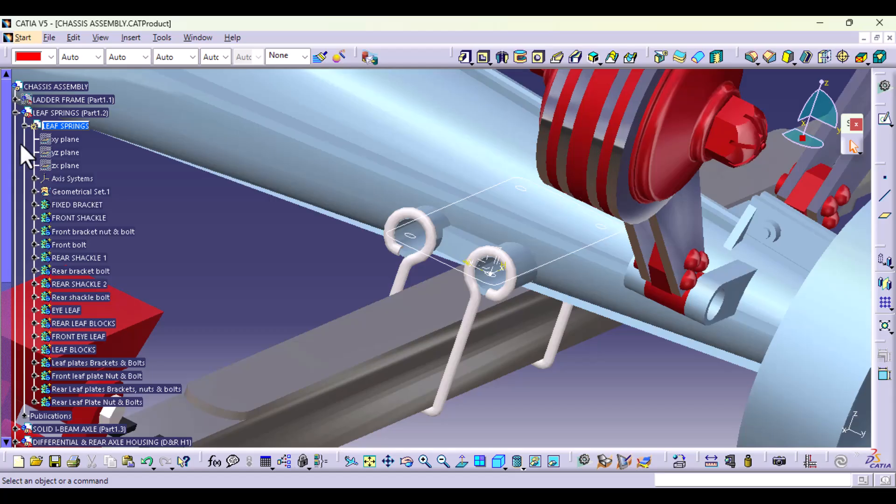
pyautogui.click(25, 125)
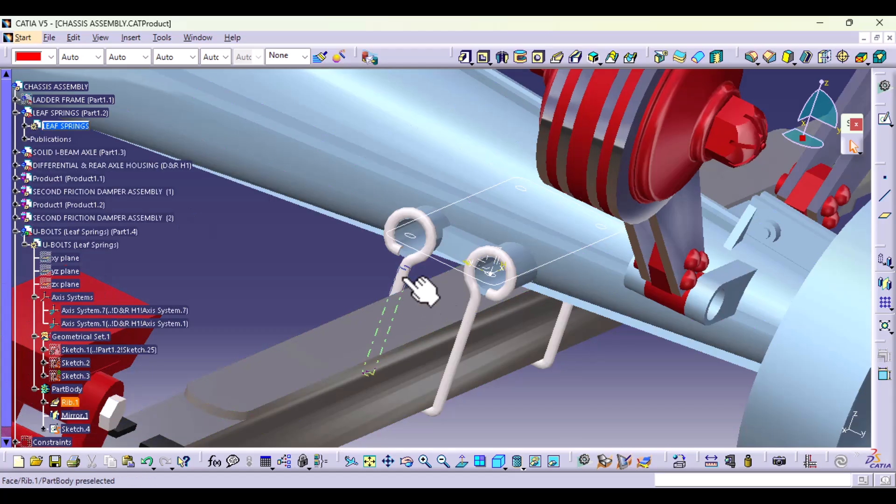
pyautogui.click(403, 276)
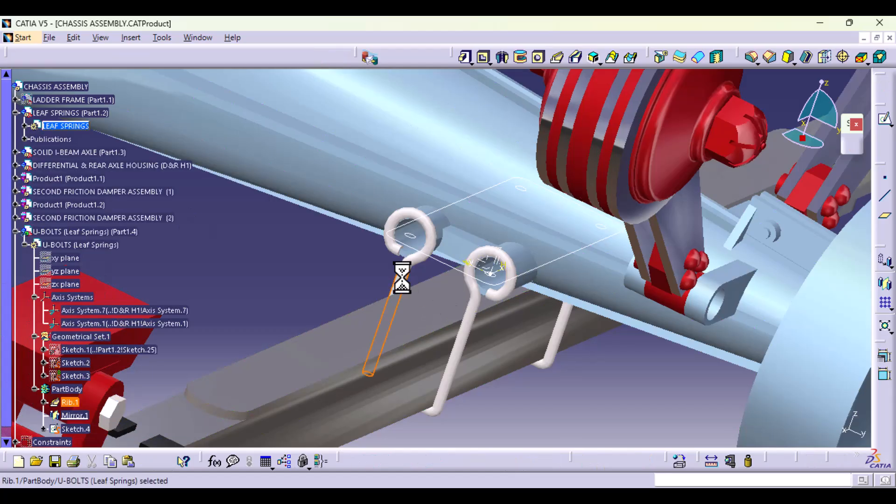
pyautogui.click(301, 289)
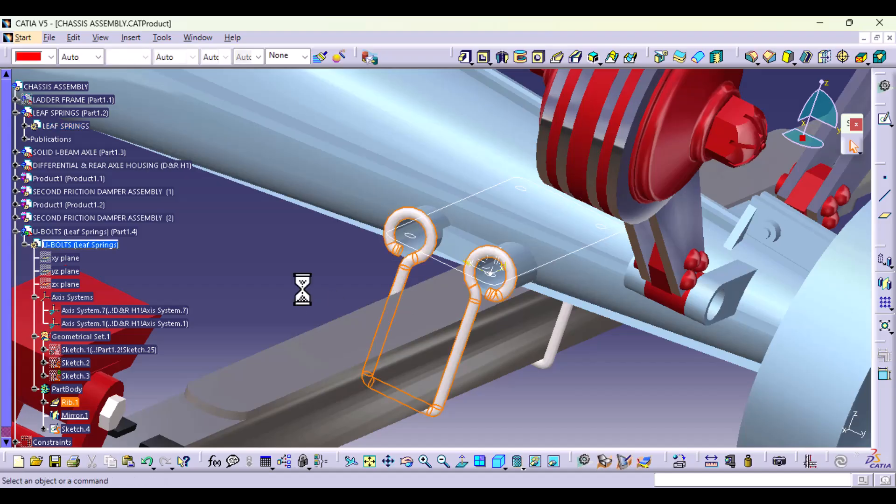
# Step: Copy the published Sketch.24 into Geometrical Set.1 of the U-bolts part, pasted As Result With Link
pyautogui.click(24, 139)
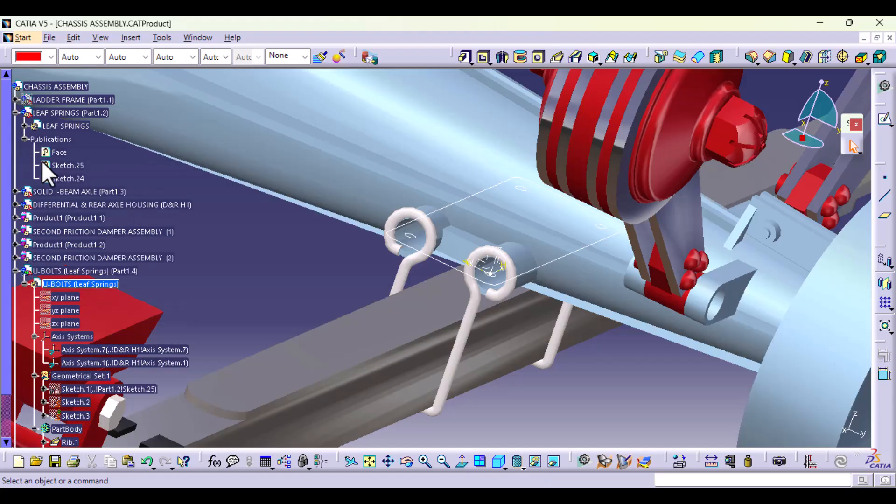
pyautogui.click(78, 179)
pyautogui.rightClick(76, 178)
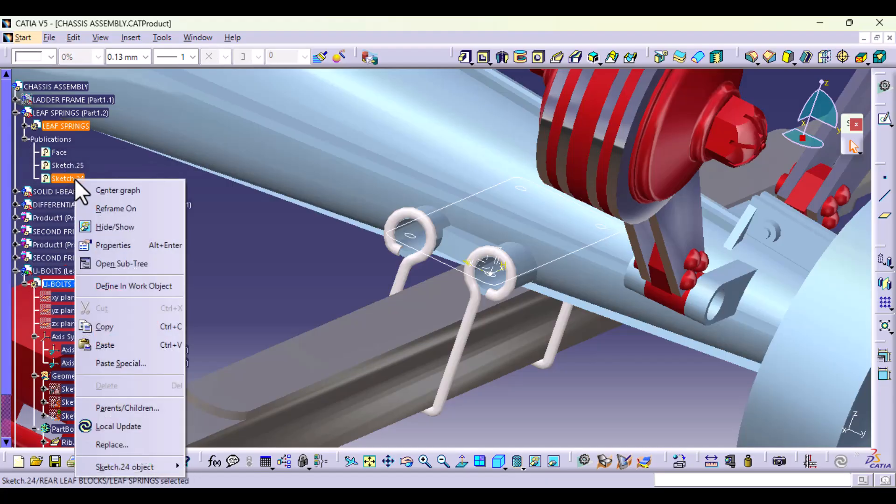
pyautogui.click(100, 326)
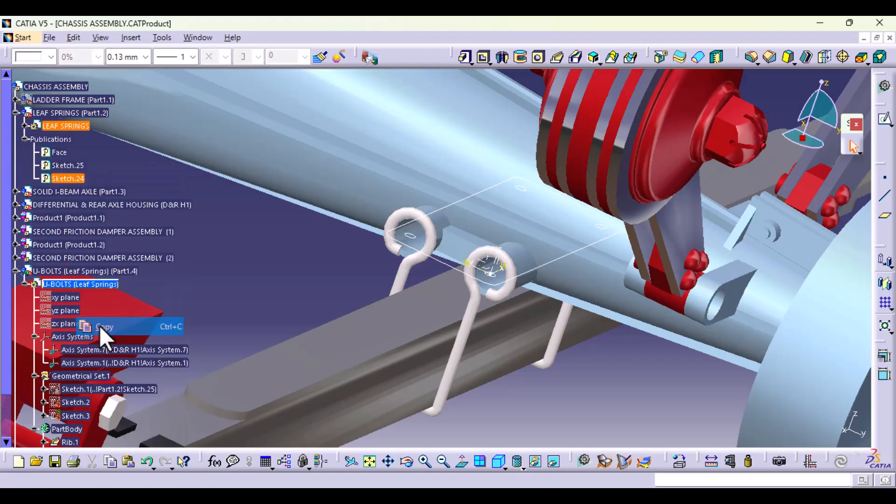
pyautogui.rightClick(77, 376)
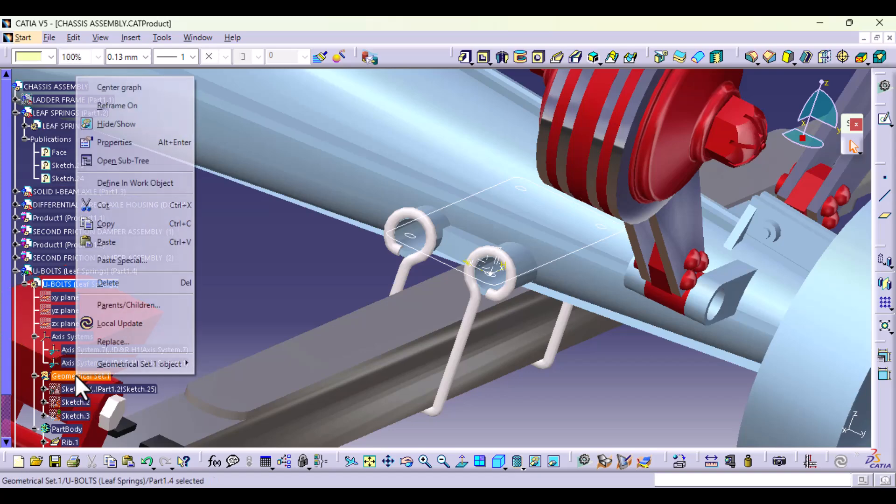
pyautogui.click(144, 262)
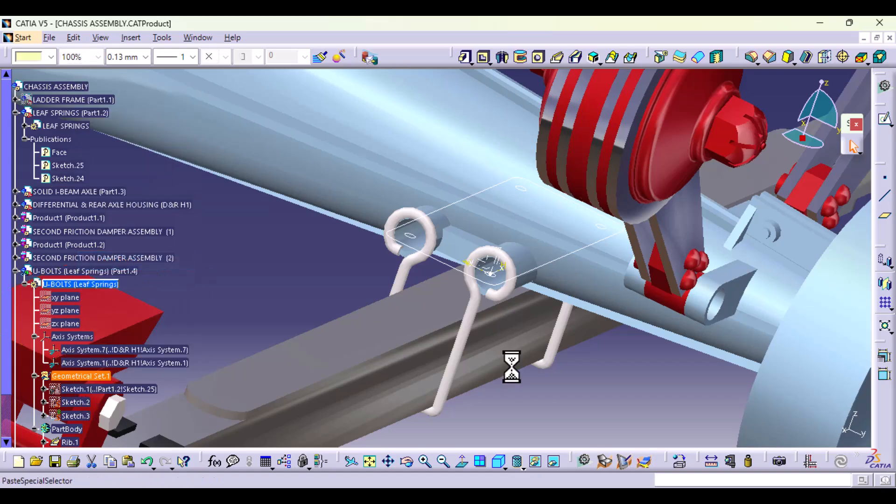
pyautogui.click(668, 396)
pyautogui.click(787, 422)
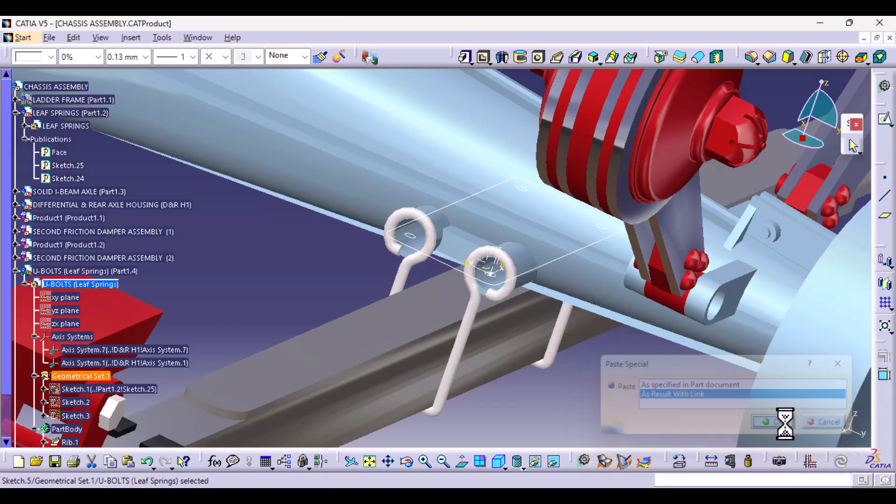
# Step: Show the linked copy of Sketch.24 in Geometrical Set.1 of the U-bolts part
pyautogui.scroll(-2, 197, 357)
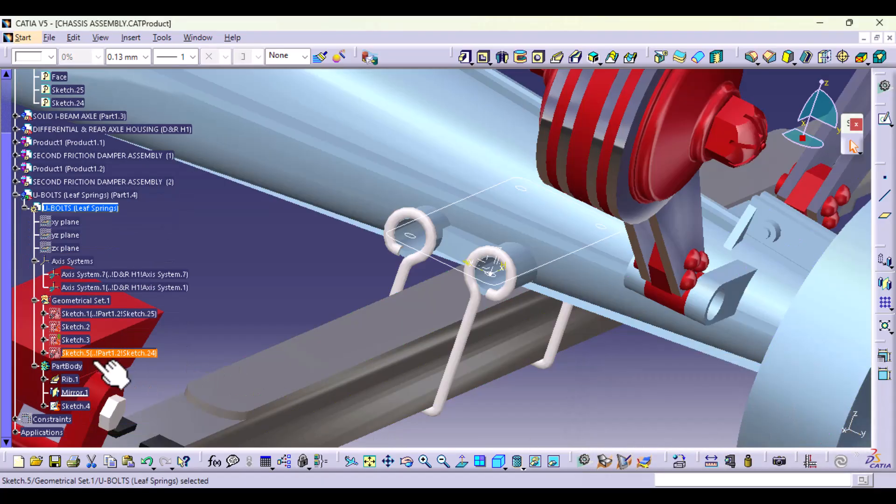
pyautogui.rightClick(133, 354)
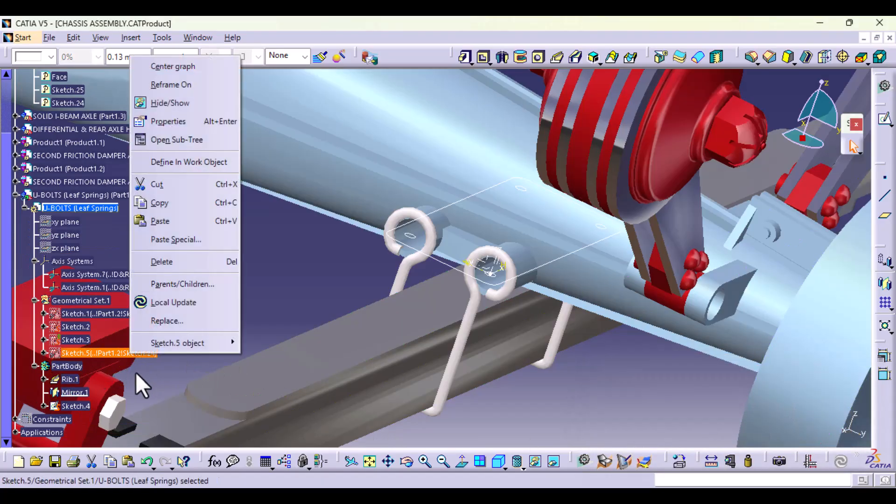
pyautogui.click(180, 101)
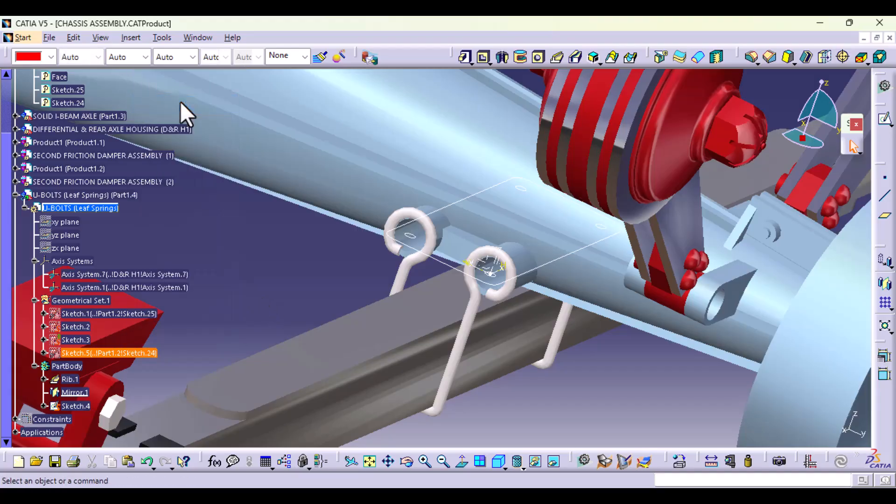
pyautogui.click(299, 278)
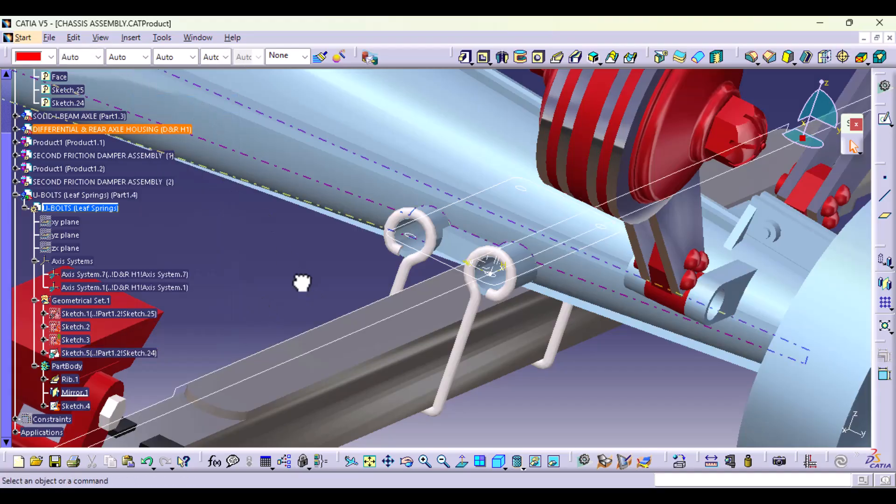
# Step: Create a plane parallel to the xy plane through a corner point of the linked Sketch.24 copy, and hide that sketch
pyautogui.moveTo(348, 376); pyautogui.dragTo(394, 390, button='middle')
pyautogui.moveTo(367, 343)
pyautogui.mouseDown(button='middle')
pyautogui.moveTo(276, 410)
pyautogui.moveTo(346, 350)
pyautogui.moveTo(380, 344)
pyautogui.moveTo(392, 388)
pyautogui.moveTo(406, 355)
pyautogui.moveTo(410, 368)
pyautogui.moveTo(357, 361)
pyautogui.moveTo(366, 359)
pyautogui.mouseUp(button='middle')
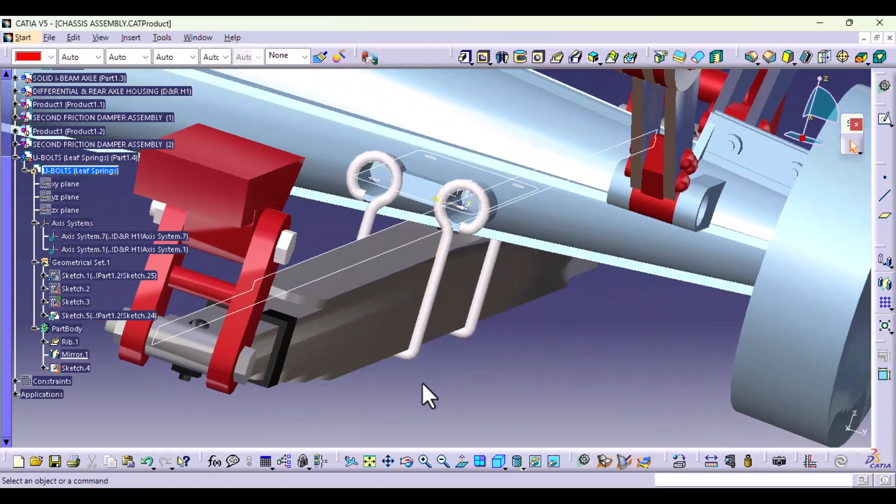
pyautogui.moveTo(424, 394); pyautogui.dragTo(414, 425, button='middle')
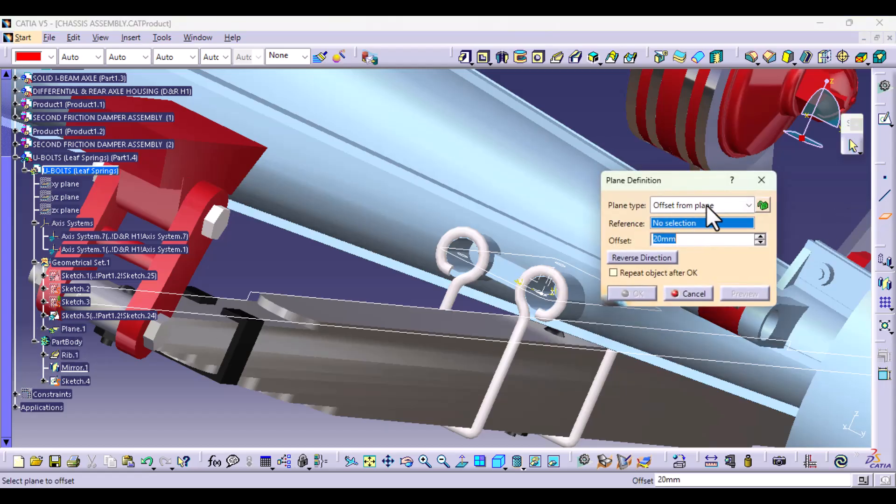
pyautogui.click(746, 205)
pyautogui.click(714, 235)
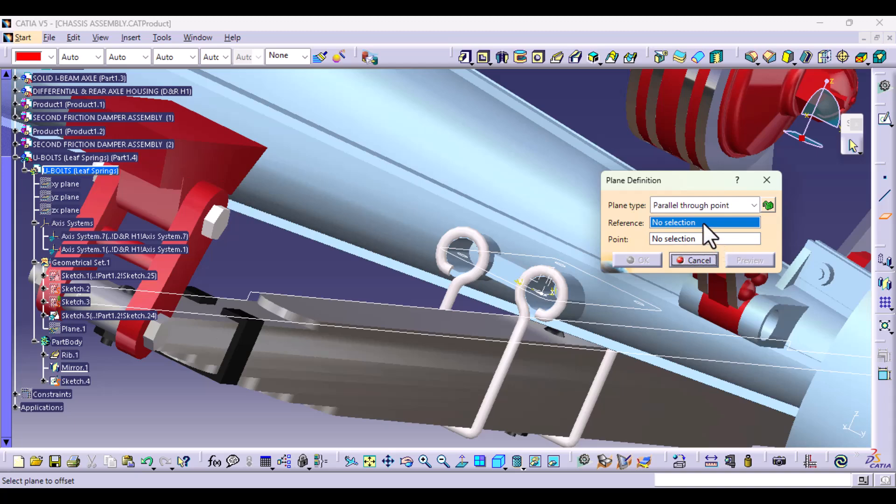
pyautogui.rightClick(702, 222)
pyautogui.click(731, 219)
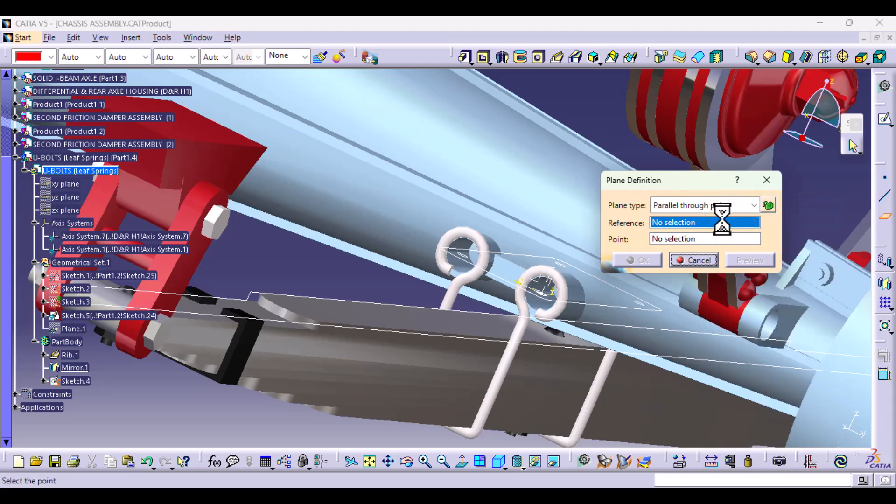
pyautogui.click(251, 292)
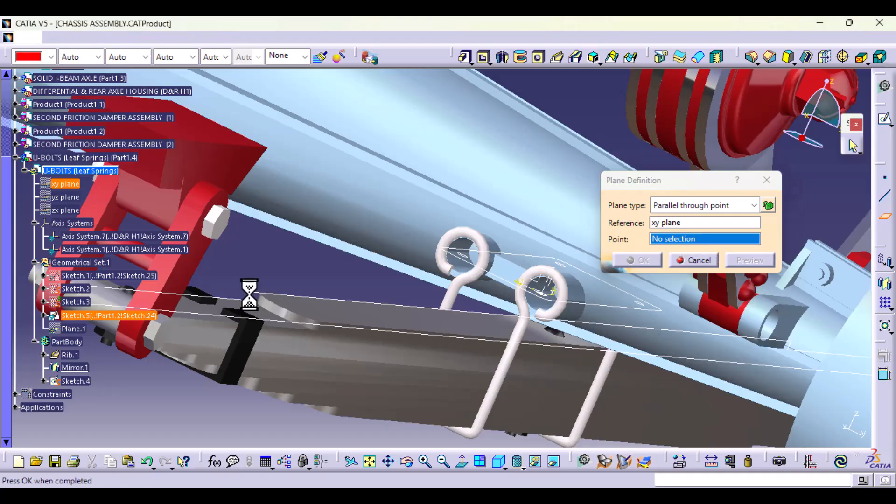
pyautogui.click(637, 260)
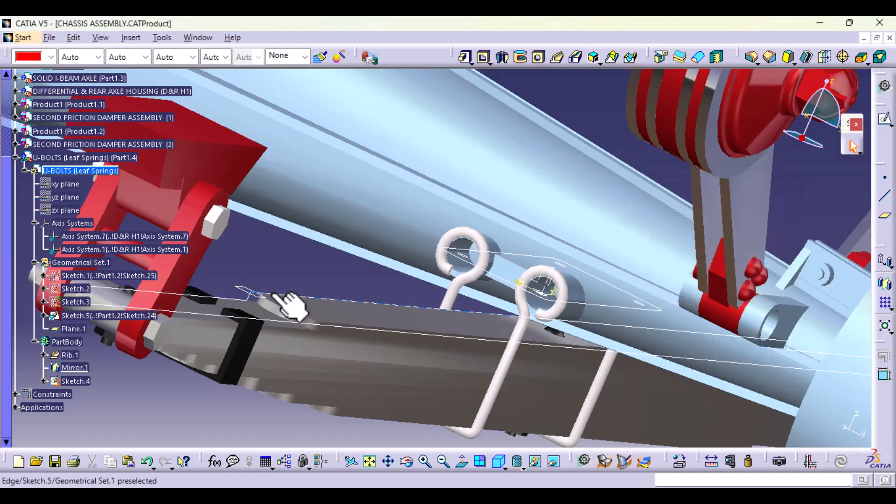
pyautogui.rightClick(291, 303)
pyautogui.click(346, 234)
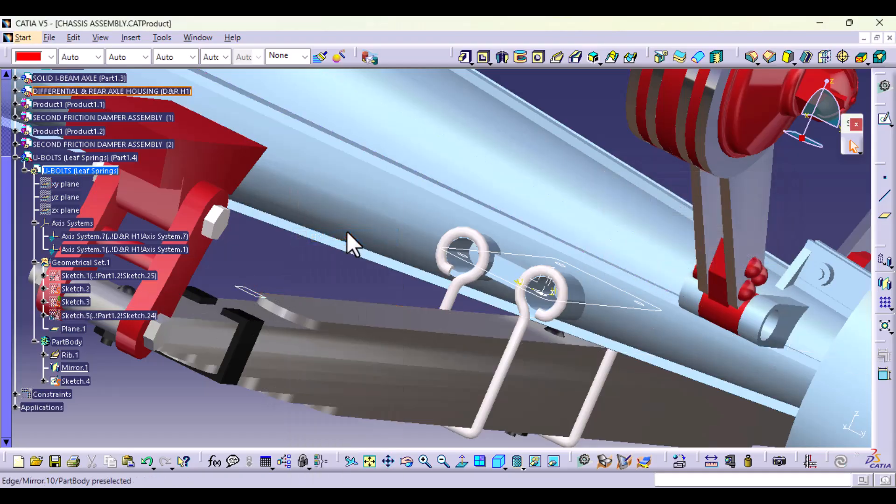
# Step: Begin a pad in the U-bolts part with its first limit set up to Plane.1
pyautogui.click(463, 57)
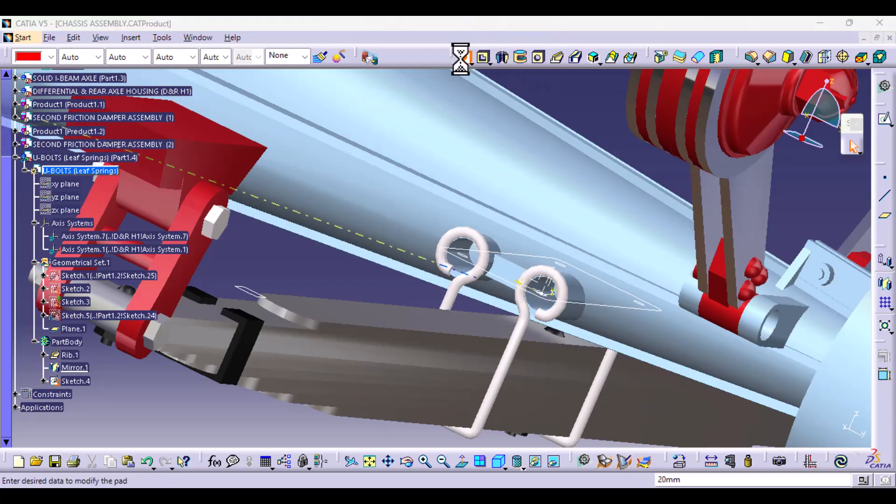
pyautogui.click(742, 155)
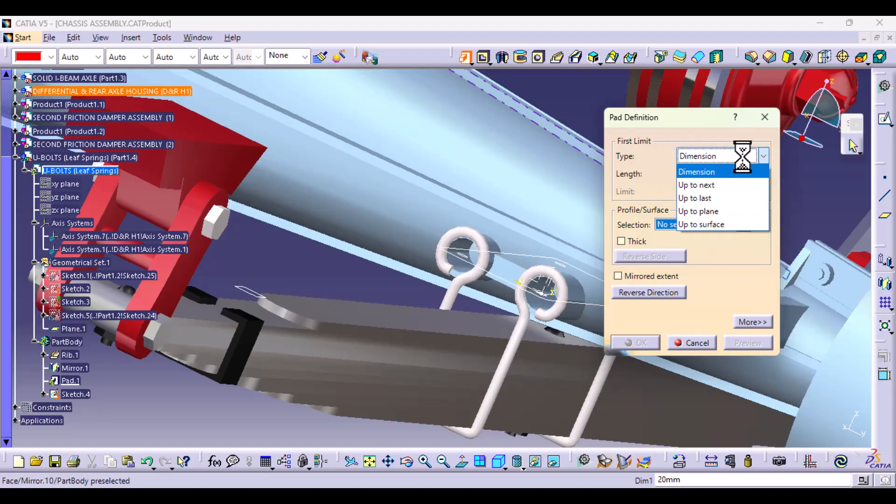
pyautogui.click(712, 212)
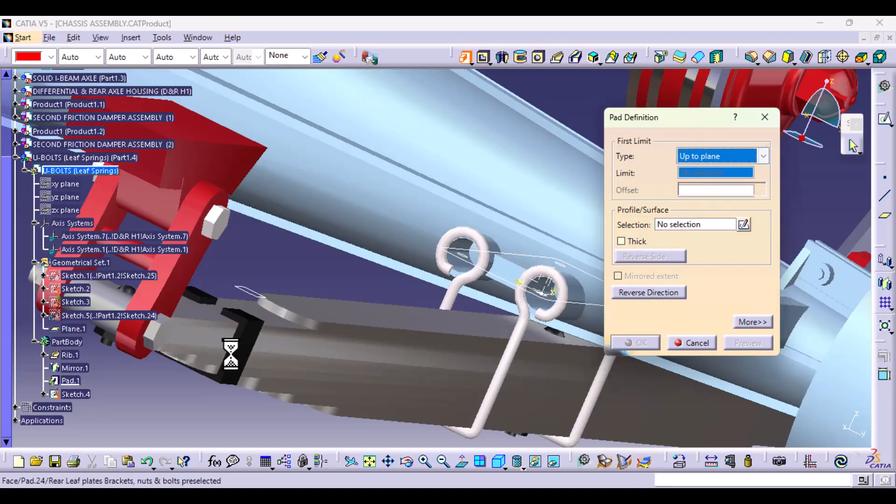
pyautogui.click(261, 299)
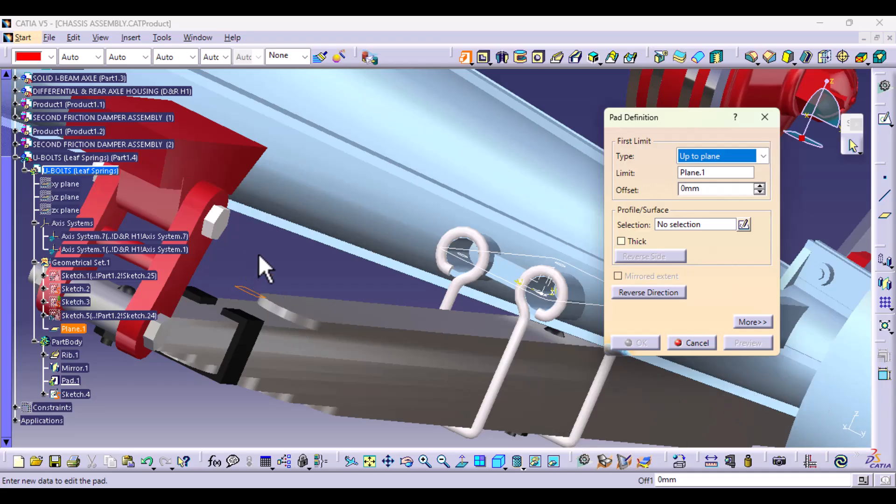
# Step: Set the pad's second limit up to a new plane created as an offset from Plane.1
pyautogui.click(756, 322)
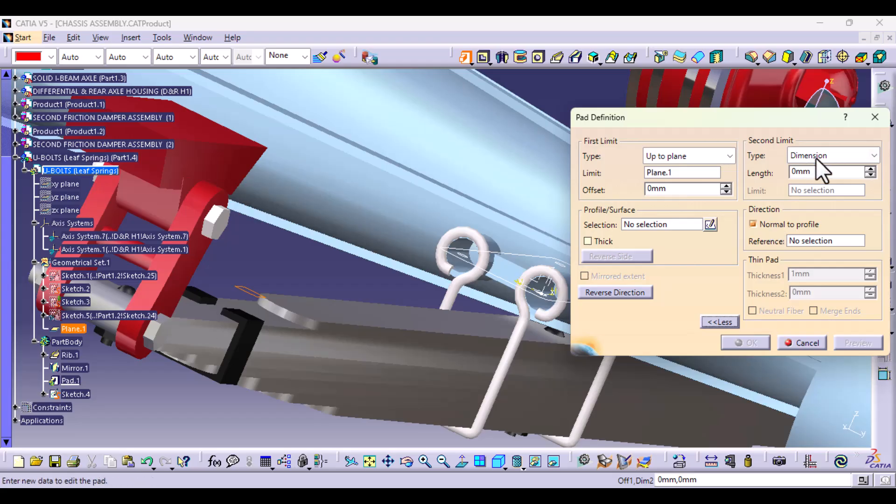
pyautogui.click(819, 155)
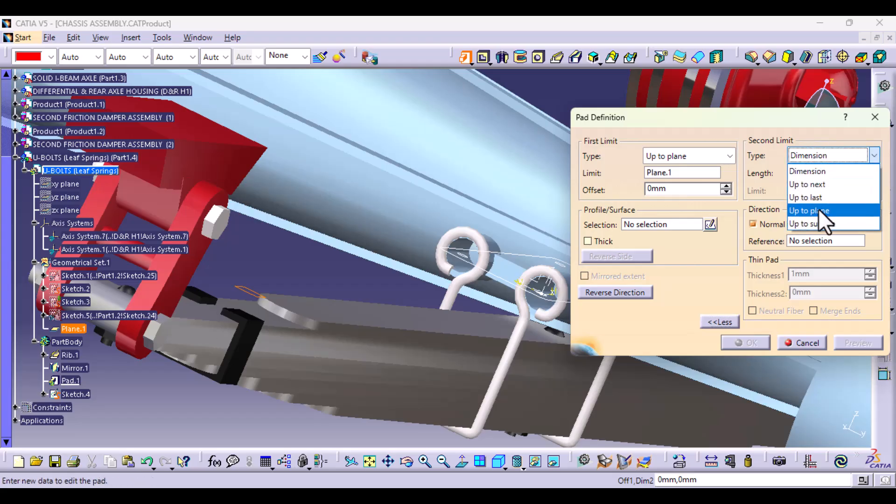
pyautogui.click(823, 212)
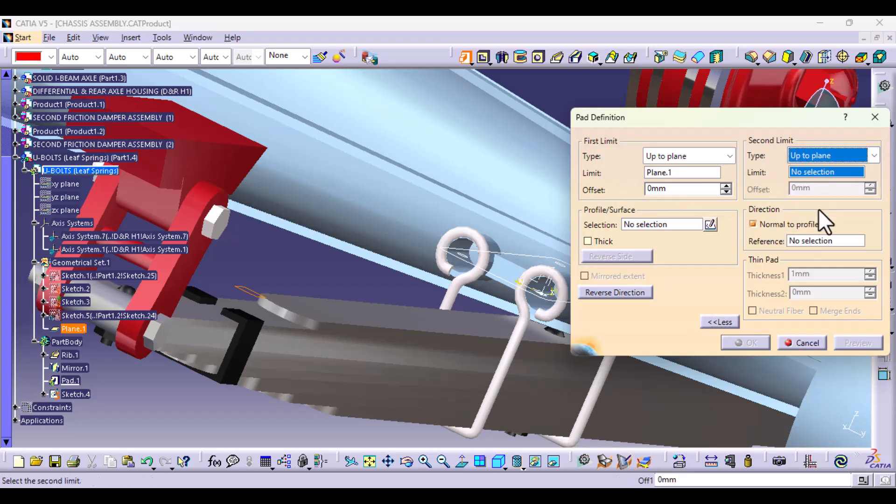
pyautogui.rightClick(817, 171)
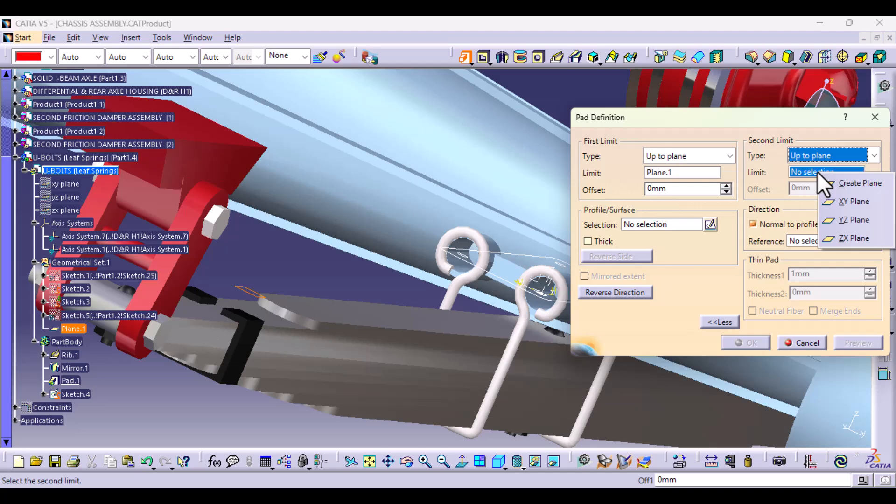
pyautogui.click(873, 182)
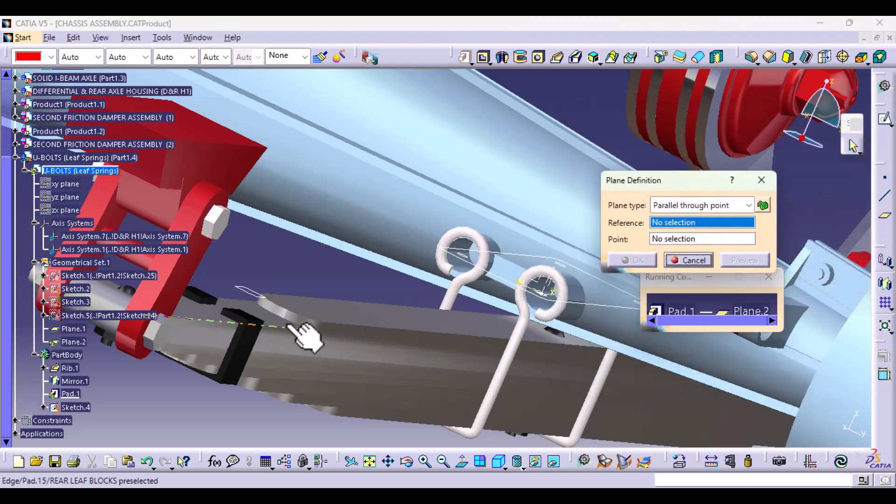
pyautogui.click(263, 299)
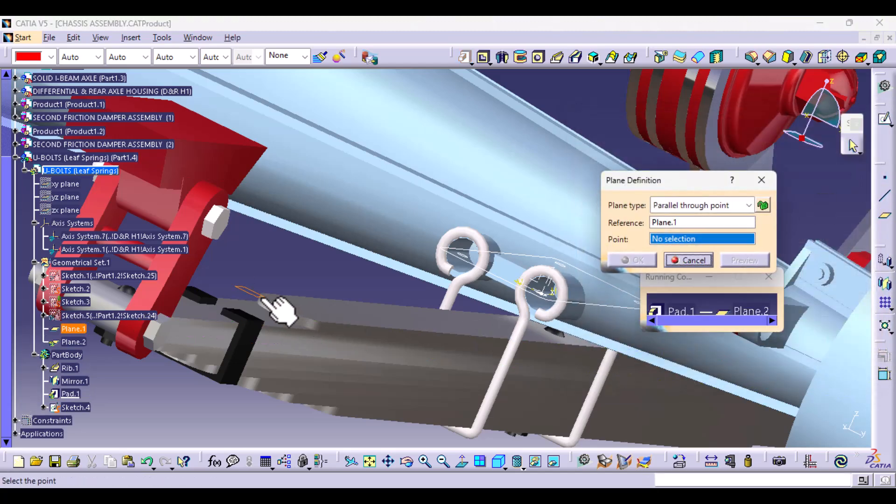
pyautogui.click(746, 205)
pyautogui.click(706, 219)
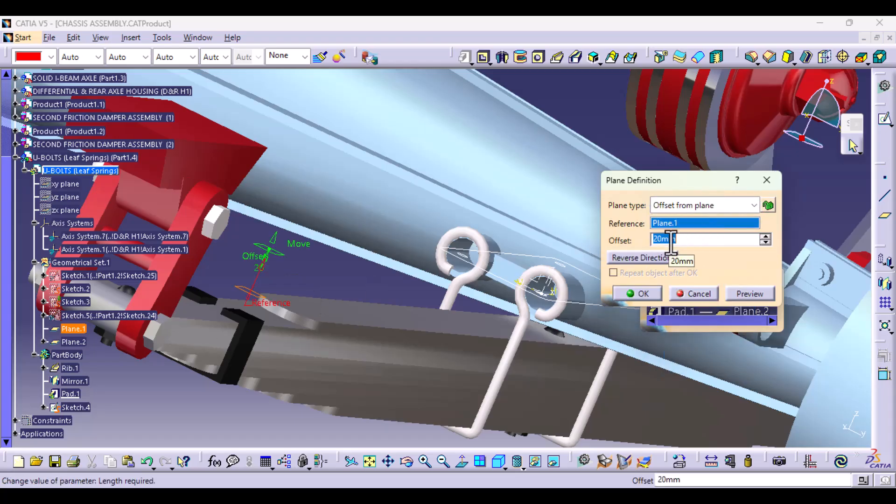
pyautogui.click(644, 294)
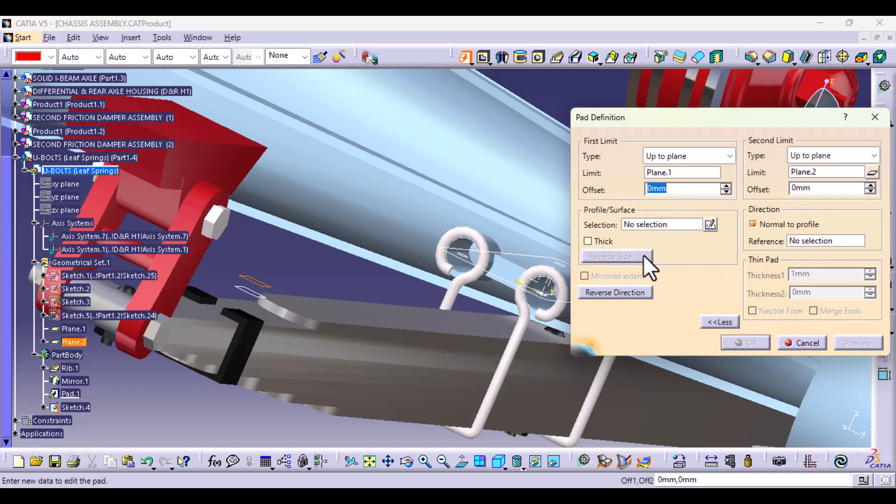
# Step: Choose the four-hole plate profile Sketch.4 for the pad and create the plate
pyautogui.click(658, 226)
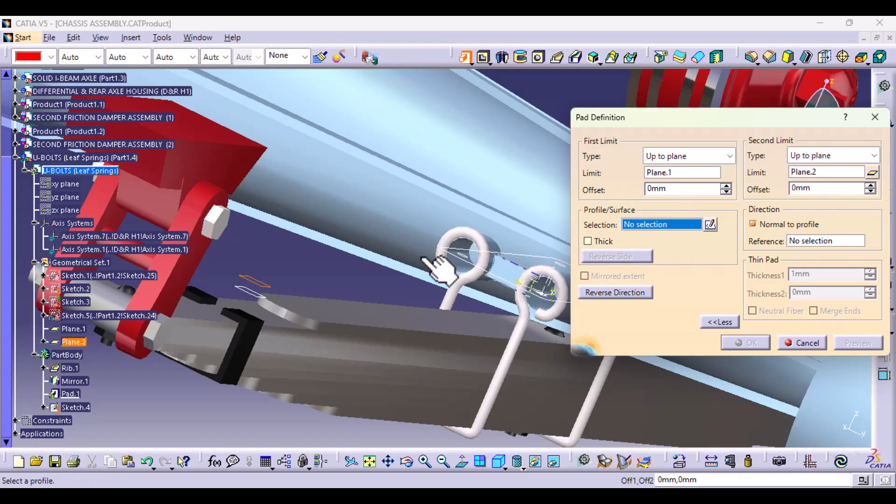
pyautogui.click(470, 266)
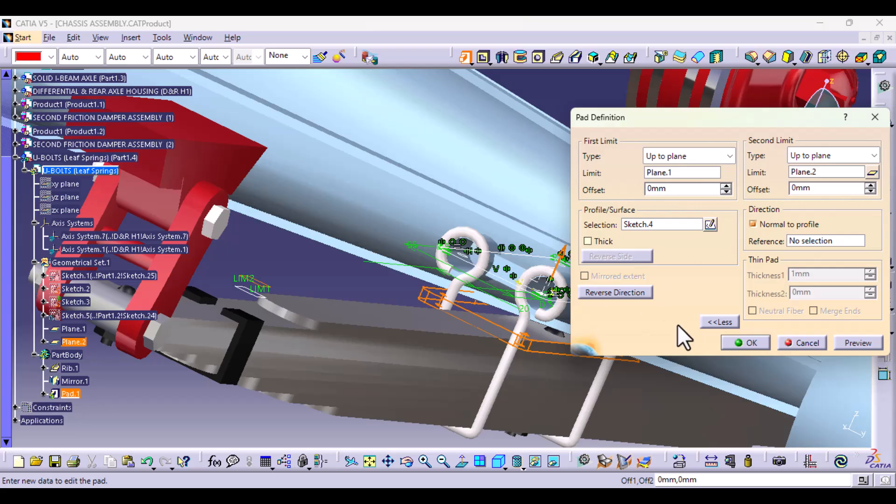
pyautogui.click(751, 344)
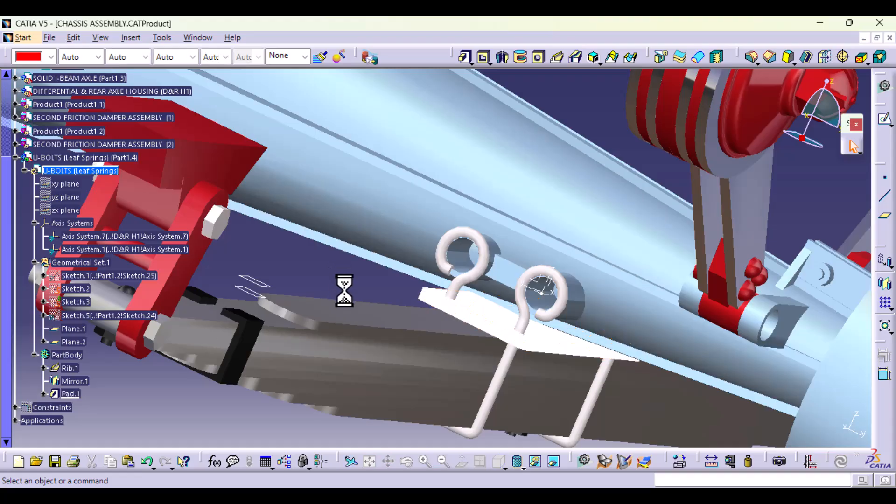
# Step: Apply the Aluminium Grey painting material to the PartBody of the U-bolts part
pyautogui.moveTo(344, 292); pyautogui.dragTo(387, 306, button='middle')
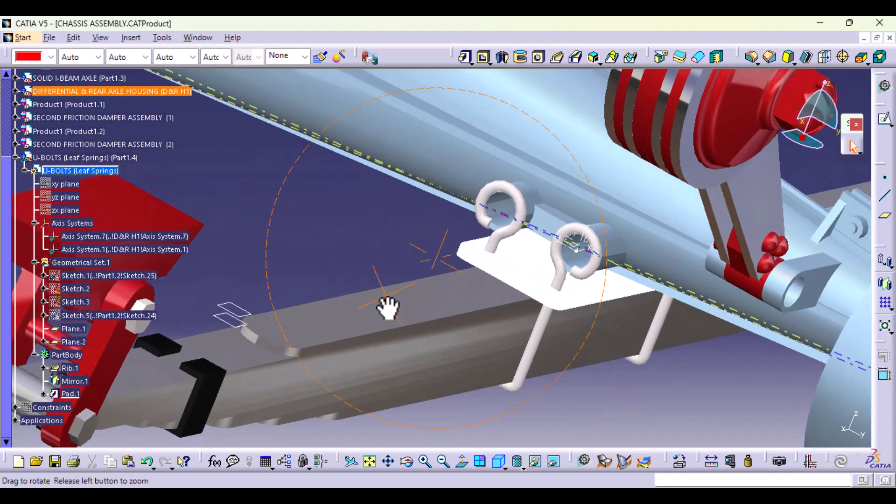
pyautogui.click(71, 394)
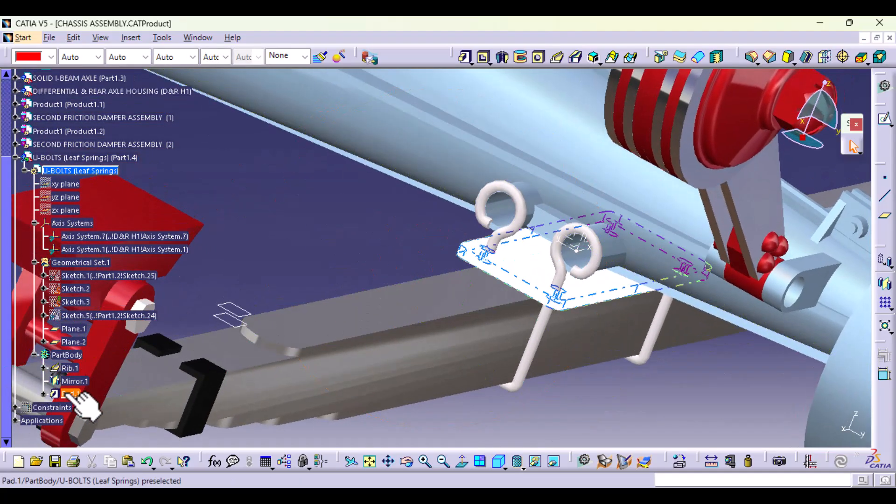
pyautogui.click(70, 355)
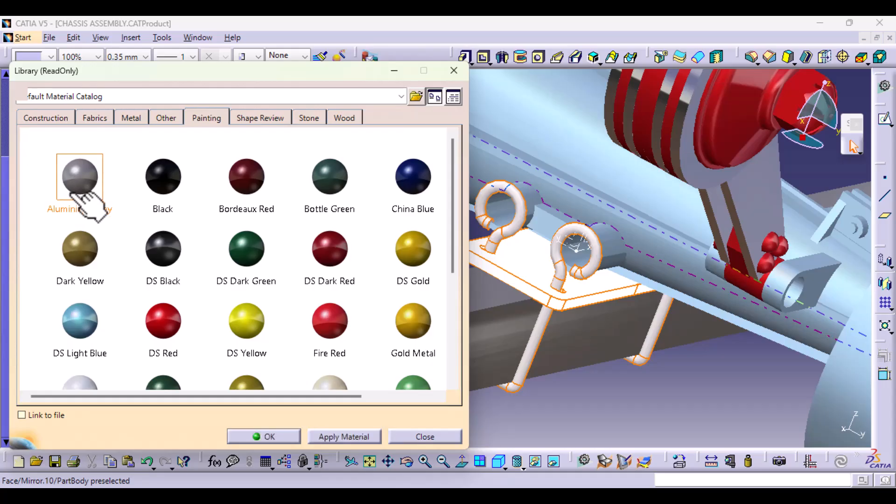
pyautogui.click(349, 444)
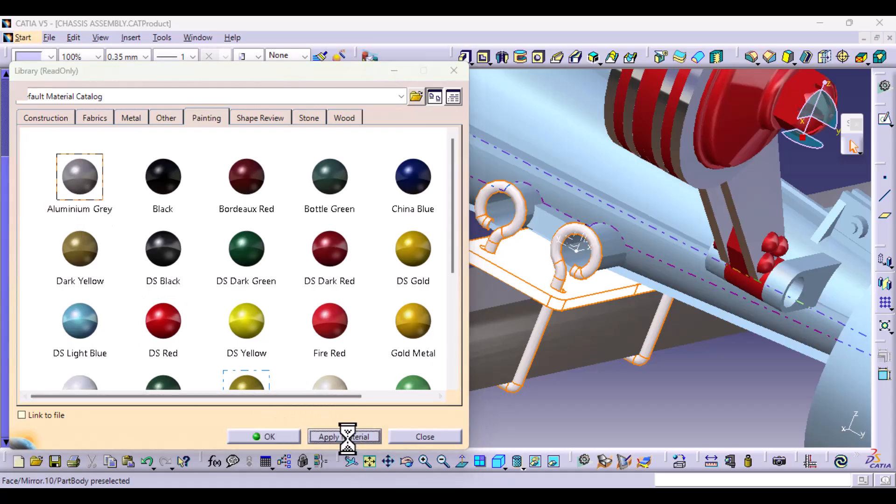
pyautogui.click(258, 439)
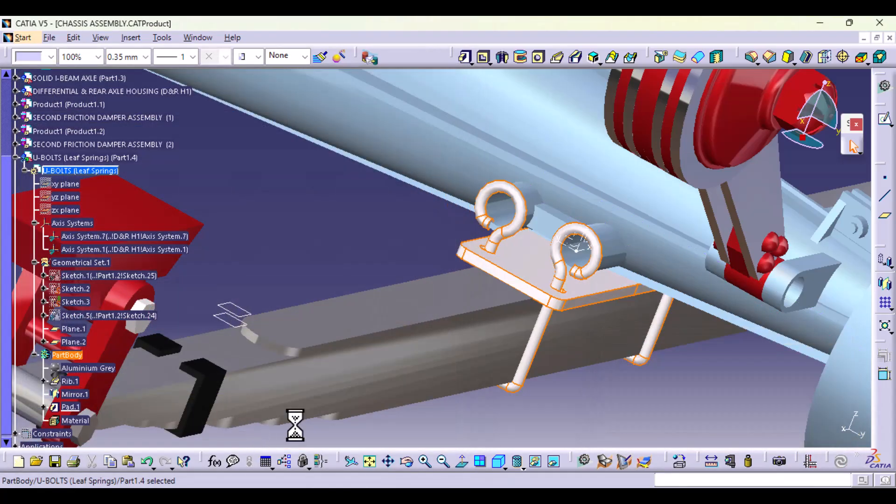
# Step: Edit Sketch.4 of the plate, moving its short edges outward and setting the 55 mm dimension to 60 mm
pyautogui.moveTo(594, 360); pyautogui.dragTo(457, 322, button='middle')
pyautogui.moveTo(724, 398); pyautogui.dragTo(632, 270, button='middle')
pyautogui.moveTo(485, 299); pyautogui.dragTo(541, 284, button='middle')
pyautogui.moveTo(476, 322); pyautogui.dragTo(513, 280, button='middle')
pyautogui.moveTo(382, 344); pyautogui.dragTo(473, 250, button='middle')
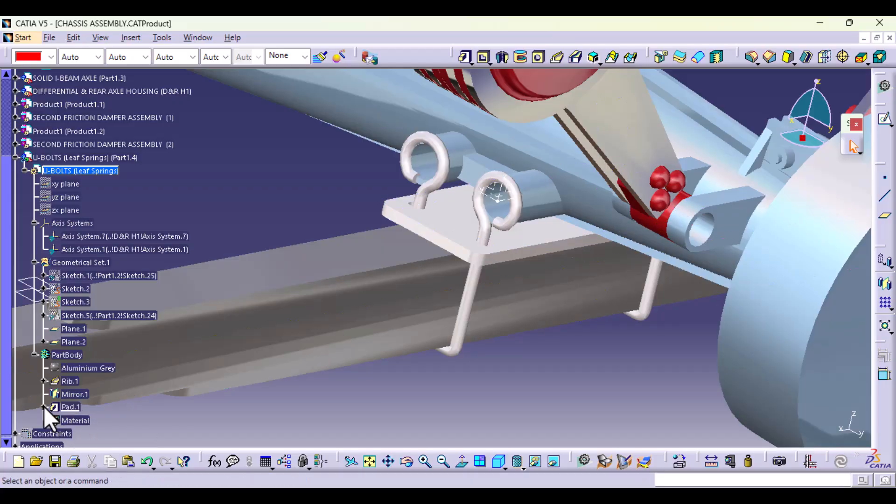
pyautogui.doubleClick(79, 420)
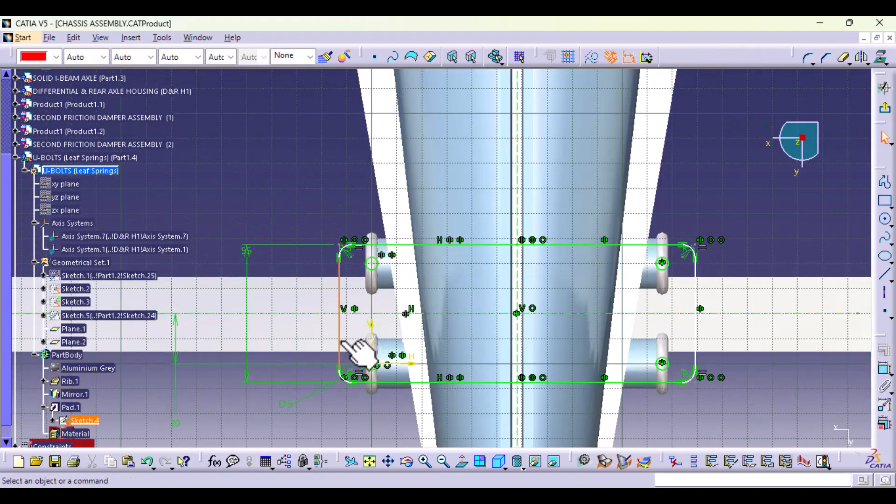
pyautogui.moveTo(342, 342); pyautogui.dragTo(330, 344)
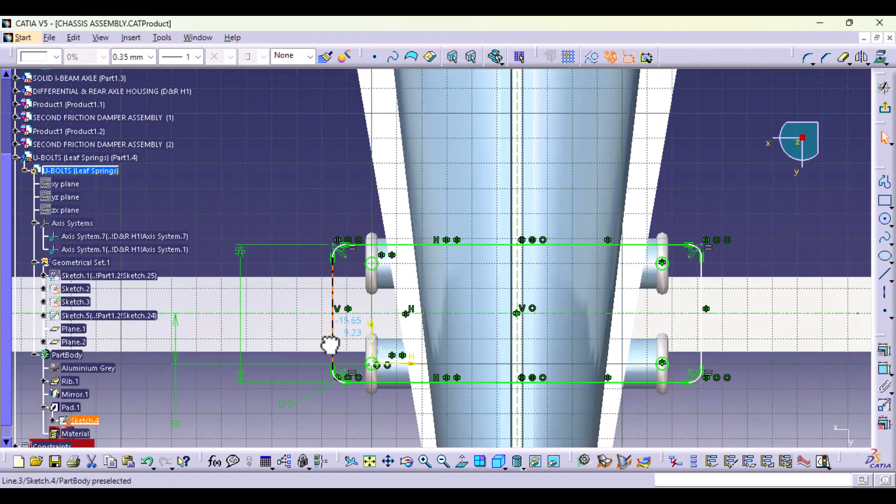
pyautogui.click(237, 247)
pyautogui.write('6')
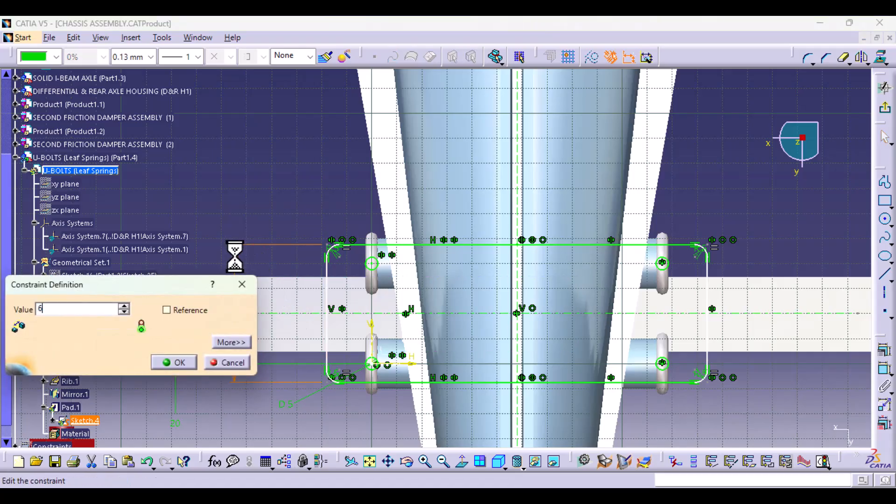
pyautogui.write('0')
pyautogui.press('Return')
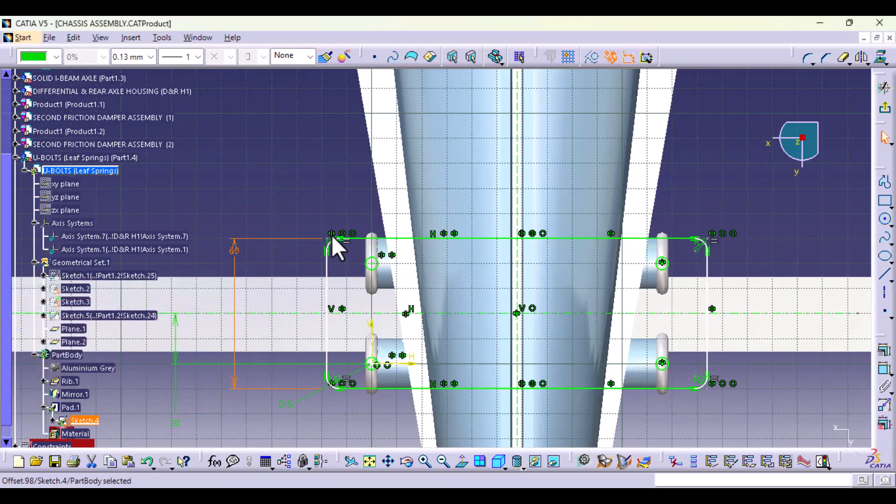
pyautogui.click(886, 112)
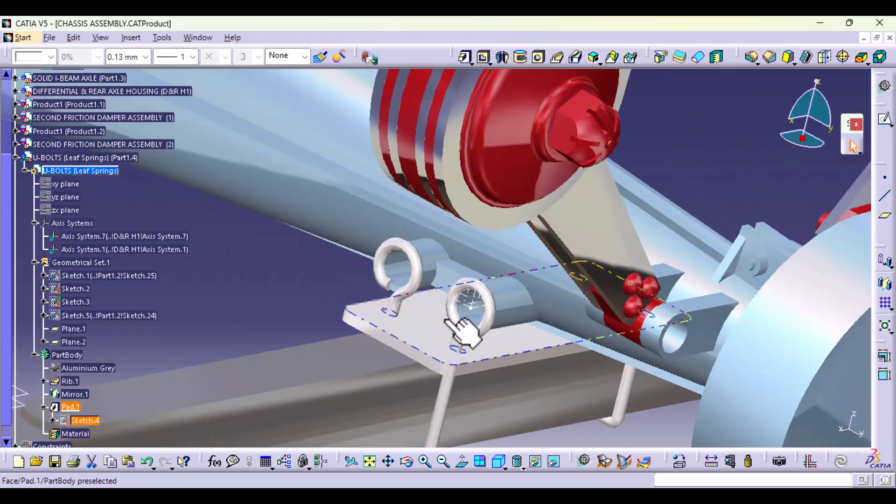
# Step: Open Sketch.4 of the plate pad for editing and inspect the constraints on the hole at the sketch origin
pyautogui.moveTo(466, 373)
pyautogui.mouseDown(button='middle')
pyautogui.moveTo(466, 320)
pyautogui.moveTo(438, 365)
pyautogui.moveTo(558, 386)
pyautogui.moveTo(527, 405)
pyautogui.moveTo(456, 379)
pyautogui.moveTo(399, 426)
pyautogui.moveTo(601, 393)
pyautogui.moveTo(583, 345)
pyautogui.moveTo(557, 330)
pyautogui.moveTo(574, 304)
pyautogui.moveTo(500, 414)
pyautogui.moveTo(493, 336)
pyautogui.moveTo(466, 304)
pyautogui.moveTo(476, 387)
pyautogui.mouseUp(button='middle')
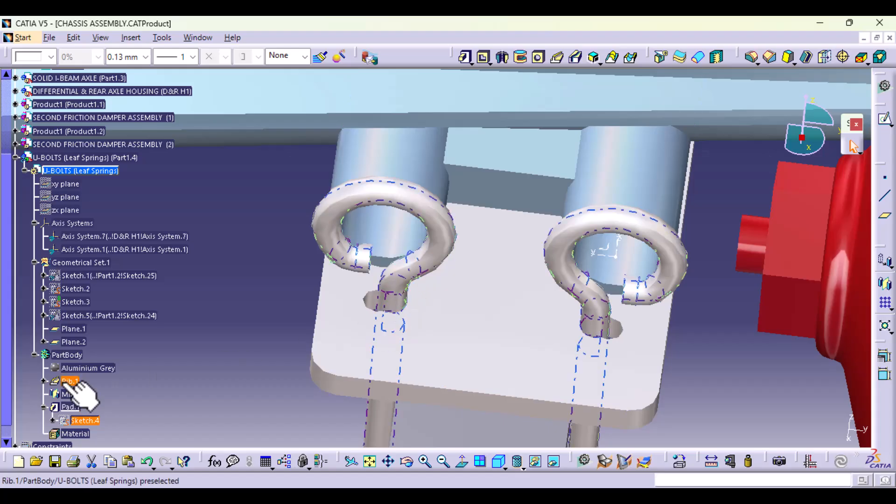
pyautogui.click(77, 421)
pyautogui.doubleClick(79, 420)
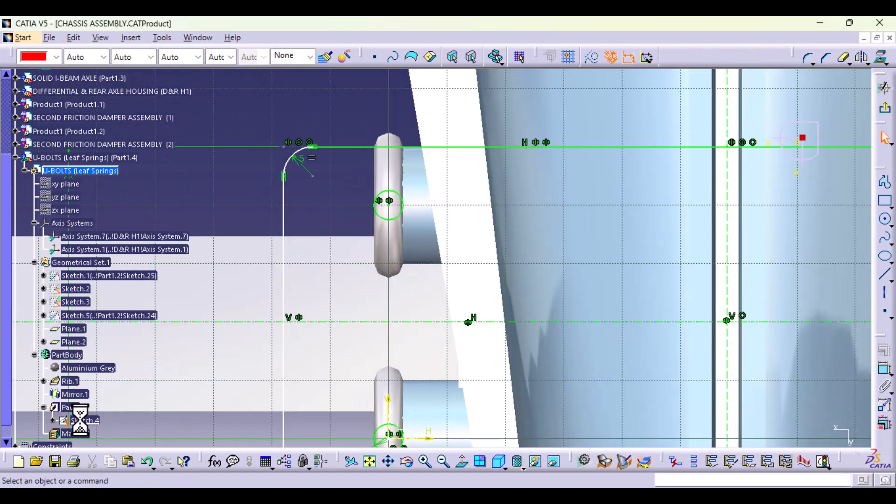
pyautogui.moveTo(464, 316); pyautogui.dragTo(464, 156, button='middle')
pyautogui.moveTo(367, 384); pyautogui.dragTo(366, 233, button='middle')
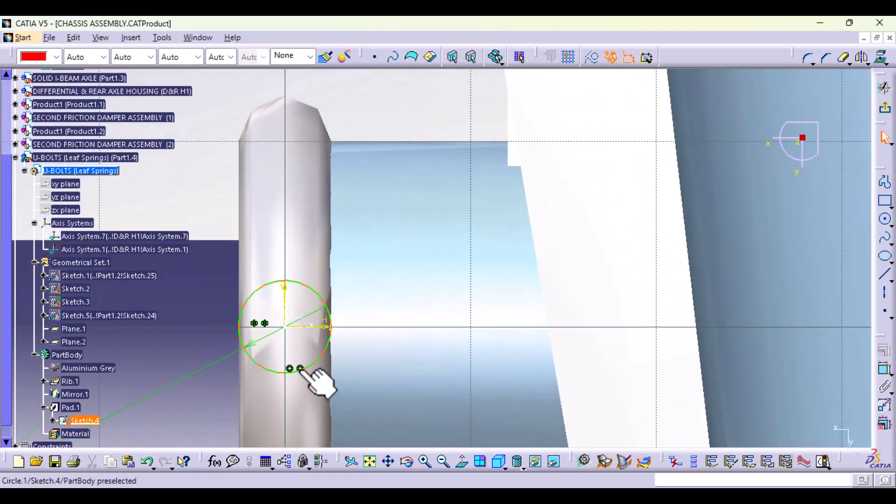
pyautogui.click(299, 368)
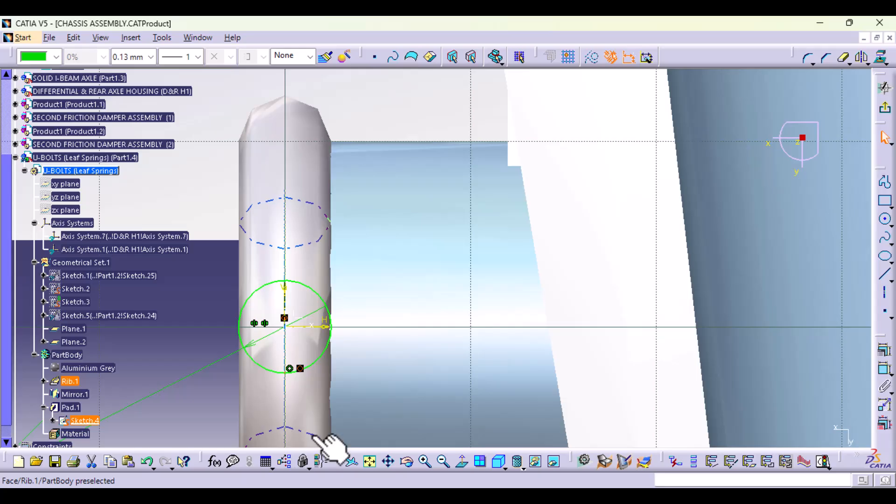
pyautogui.press('Escape')
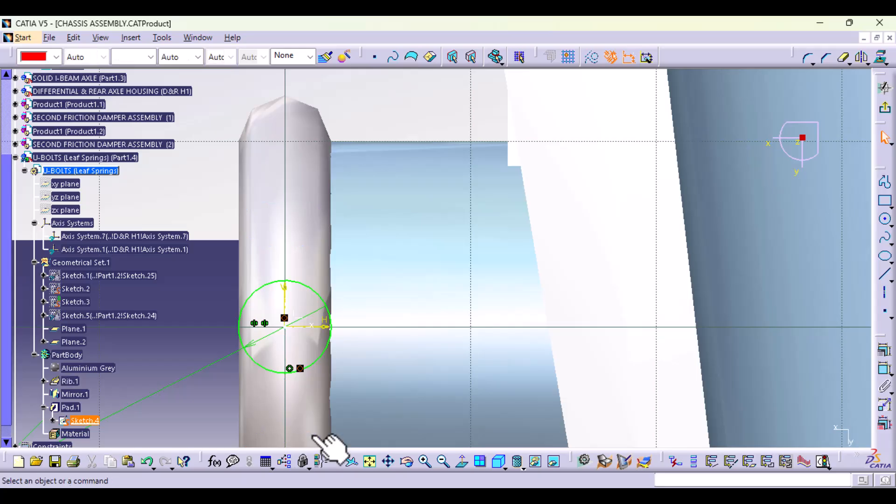
pyautogui.moveTo(440, 280); pyautogui.dragTo(448, 368, button='middle')
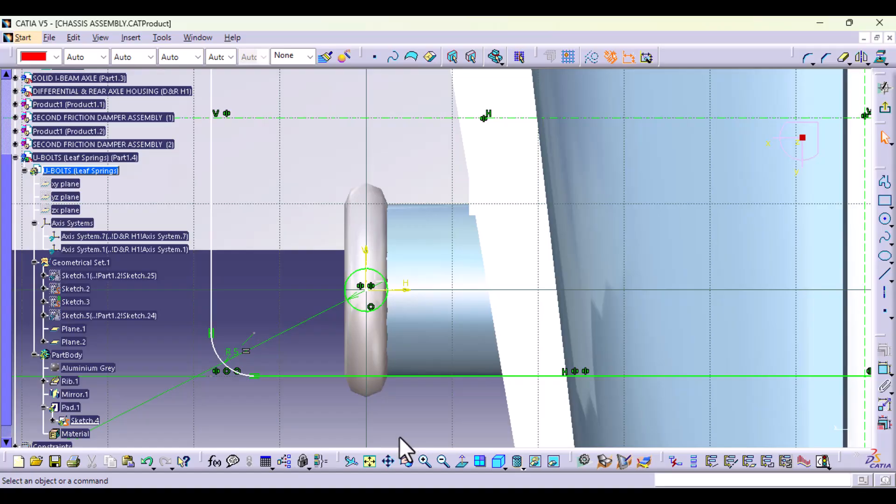
pyautogui.moveTo(457, 368); pyautogui.dragTo(441, 414, button='middle')
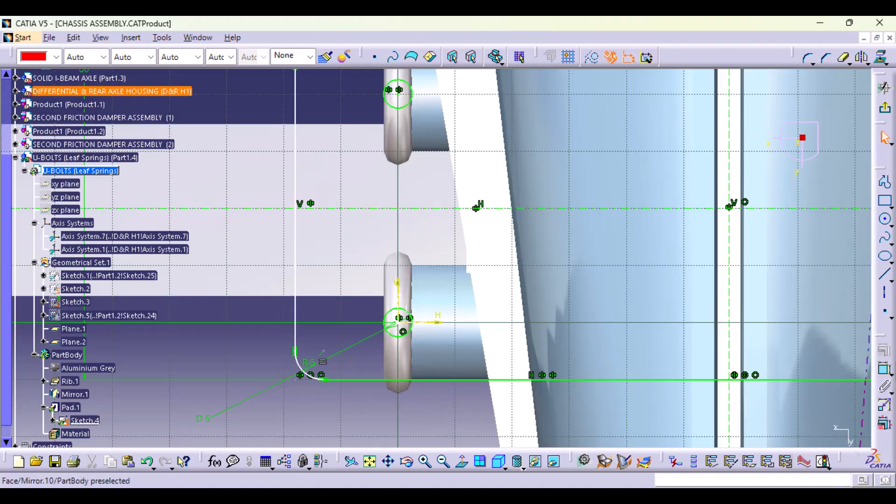
# Step: Try to dimension the origin hole from the plate's horizontal centre axis, and delete the hole's coincidence constraint
pyautogui.click(884, 367)
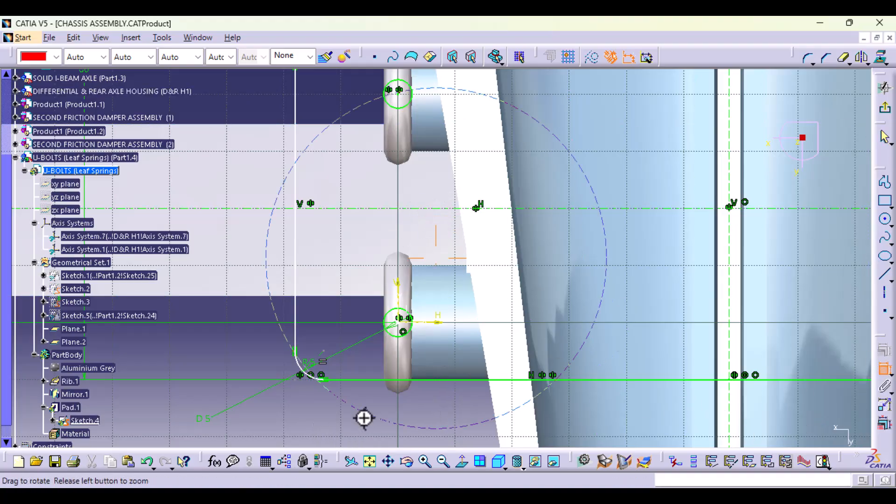
pyautogui.moveTo(364, 417); pyautogui.dragTo(364, 326, button='middle')
pyautogui.click(415, 135)
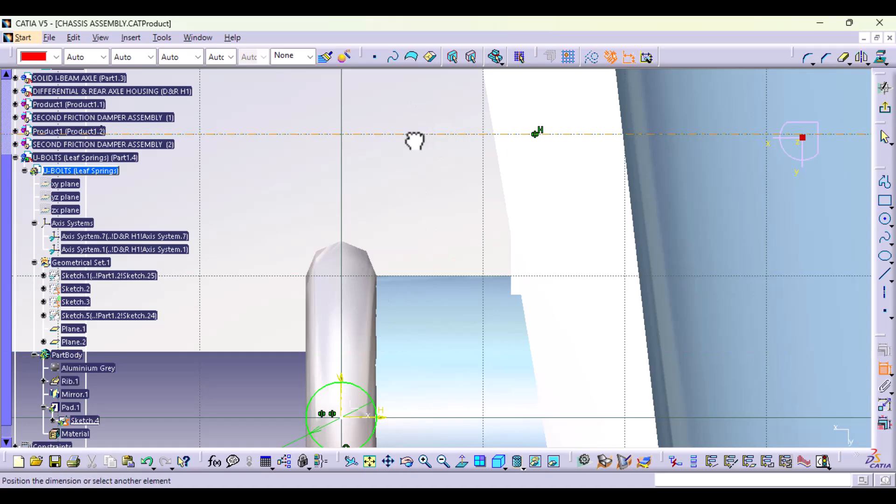
pyautogui.moveTo(374, 384)
pyautogui.mouseDown(button='middle')
pyautogui.moveTo(401, 293)
pyautogui.moveTo(366, 355)
pyautogui.moveTo(366, 345)
pyautogui.mouseUp(button='middle')
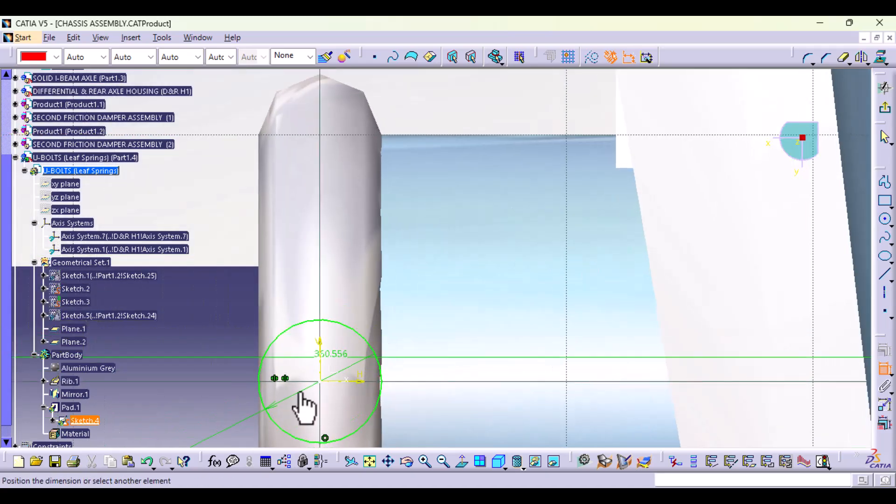
pyautogui.click(322, 380)
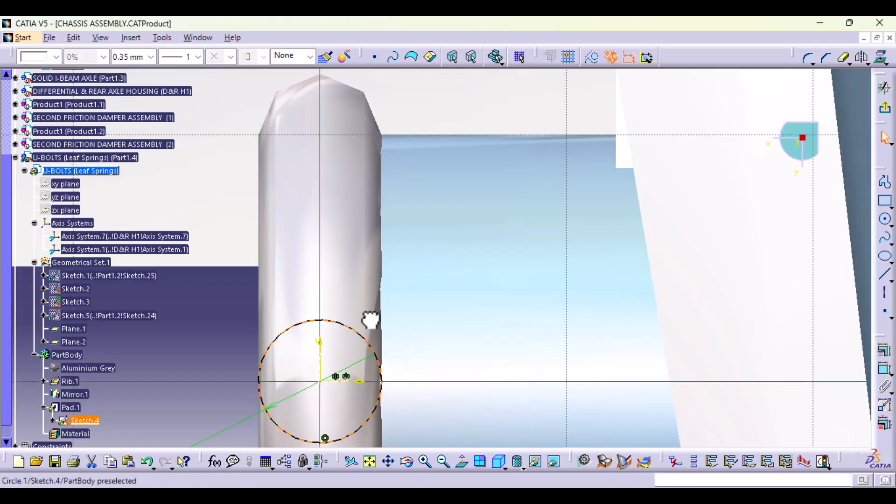
pyautogui.doubleClick(322, 380)
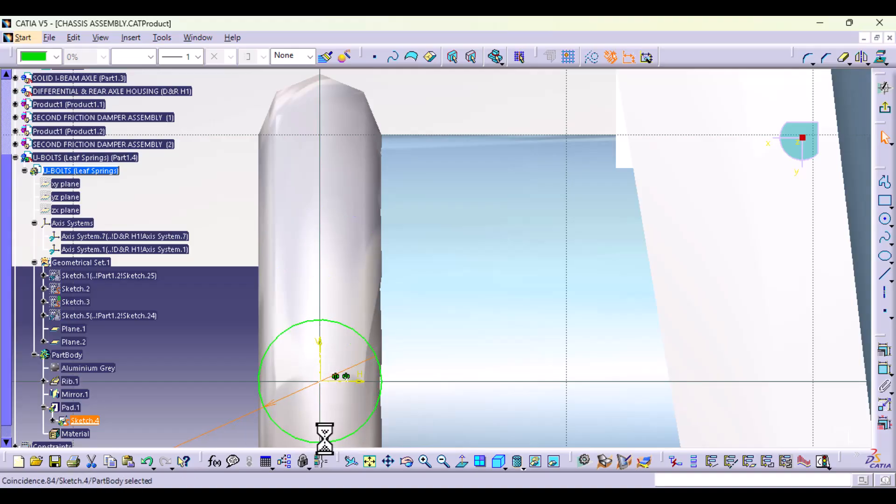
pyautogui.press('Delete')
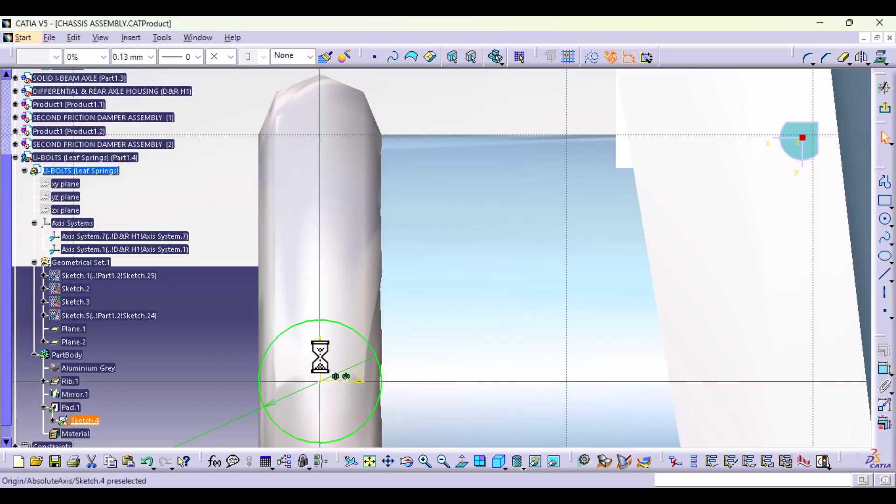
# Step: Delete the four hole circles from the plate sketch
pyautogui.click(334, 321)
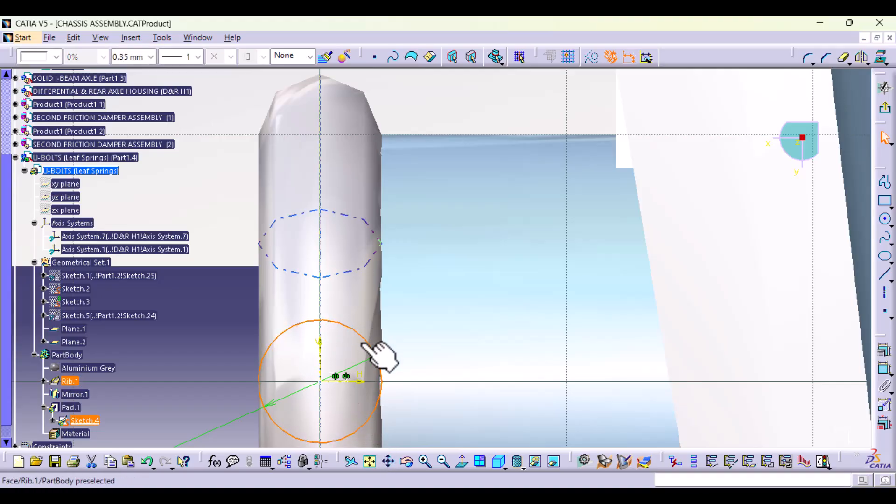
pyautogui.moveTo(470, 300); pyautogui.dragTo(426, 440, button='middle')
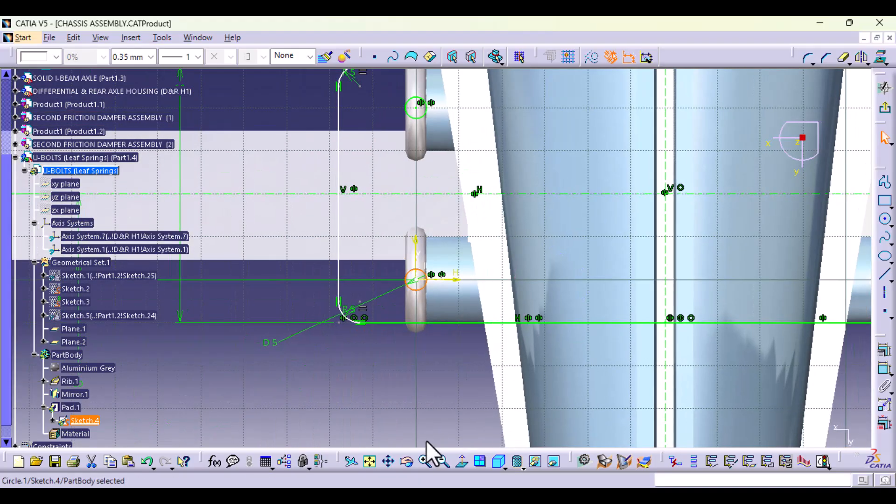
pyautogui.click(425, 440)
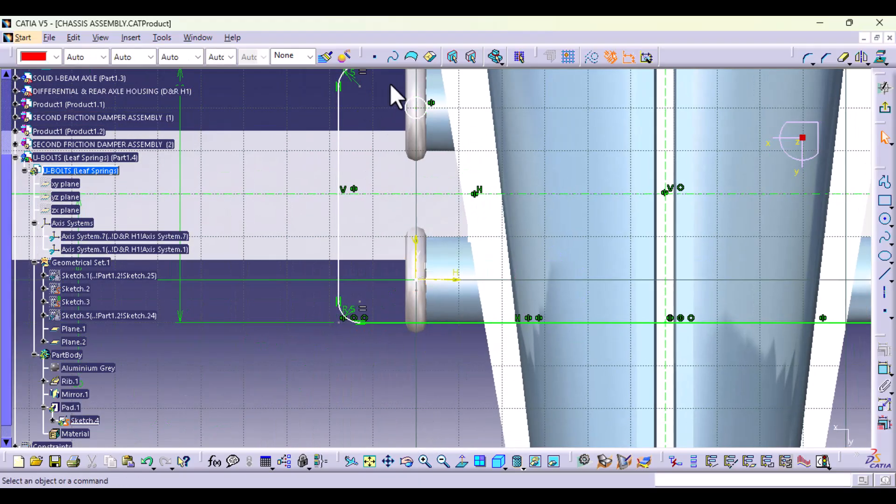
pyautogui.click(423, 116)
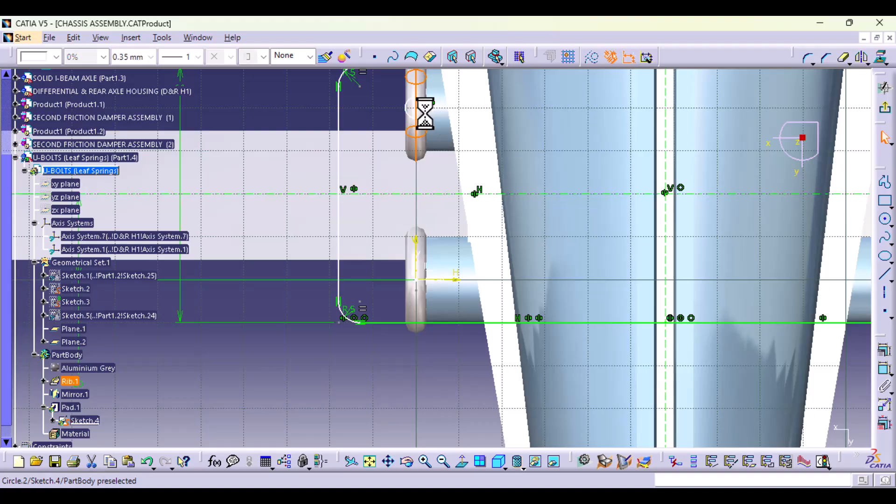
pyautogui.click(817, 169)
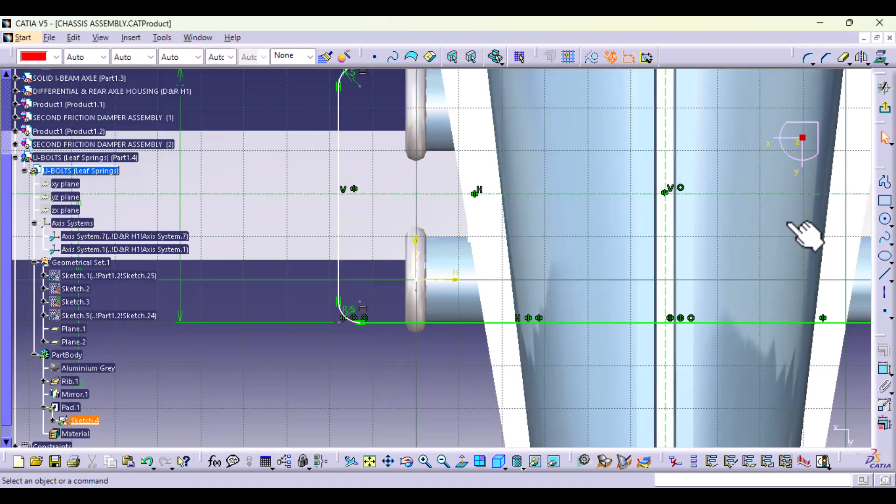
pyautogui.moveTo(776, 219); pyautogui.dragTo(536, 290, button='middle')
pyautogui.click(677, 181)
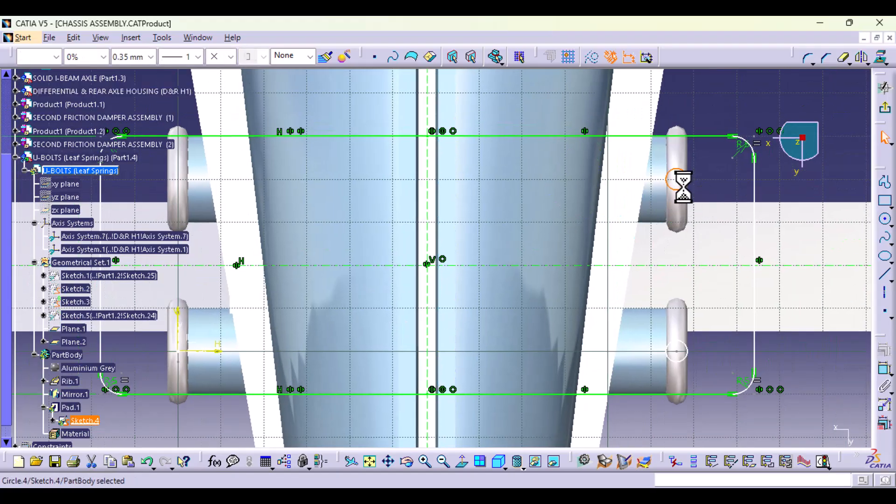
pyautogui.click(686, 356)
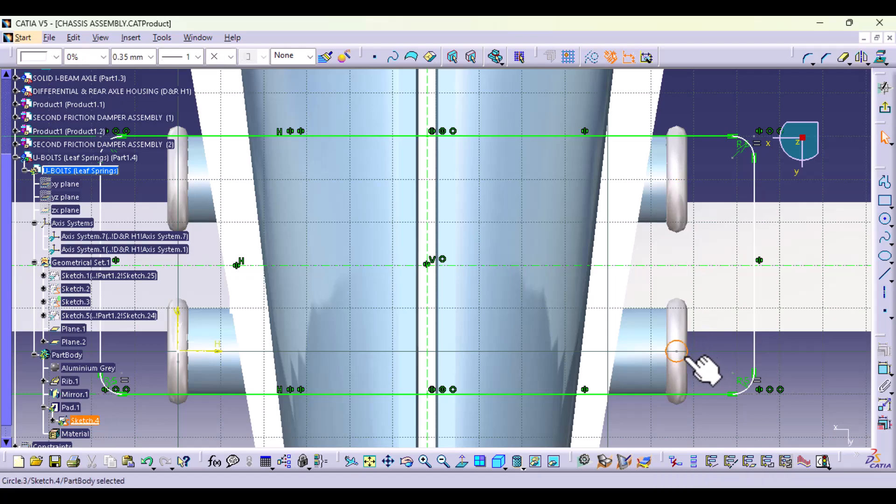
pyautogui.press('Delete')
# Step: Draw a circle centred on the sketch's vertical axis near the origin-side U-bolt and set its diameter to 5 mm
pyautogui.moveTo(289, 334); pyautogui.dragTo(395, 302, button='middle')
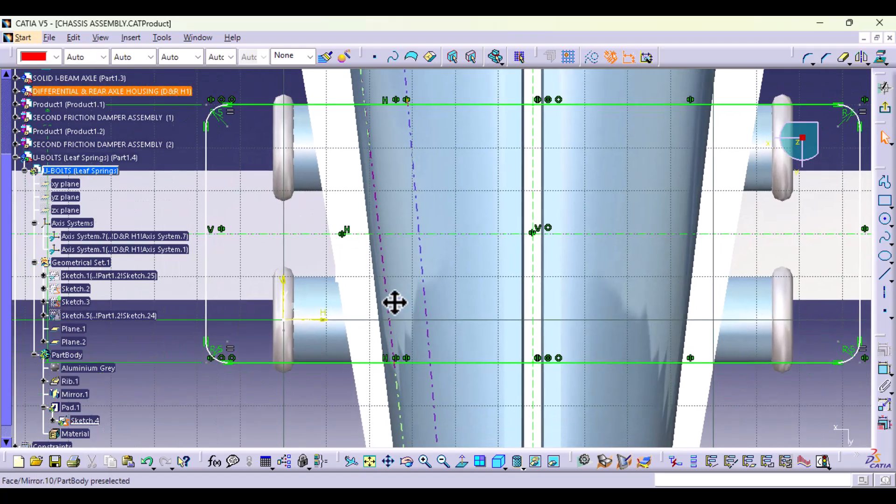
pyautogui.click(886, 221)
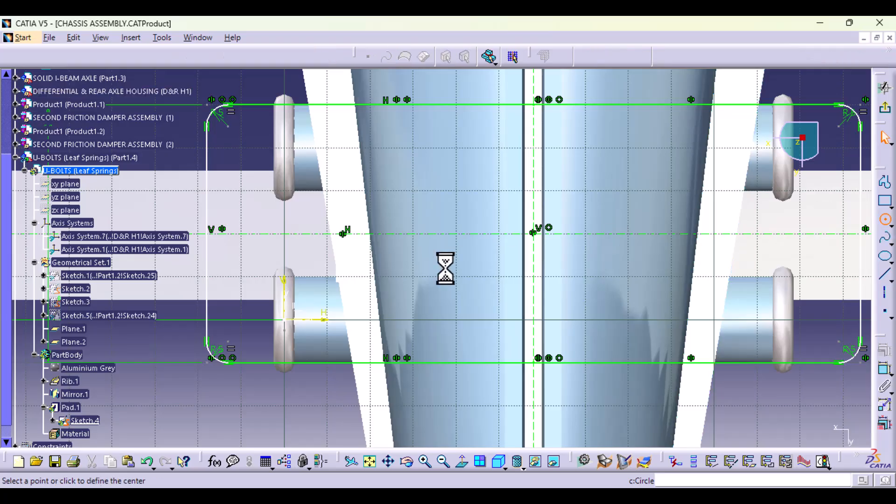
pyautogui.click(284, 283)
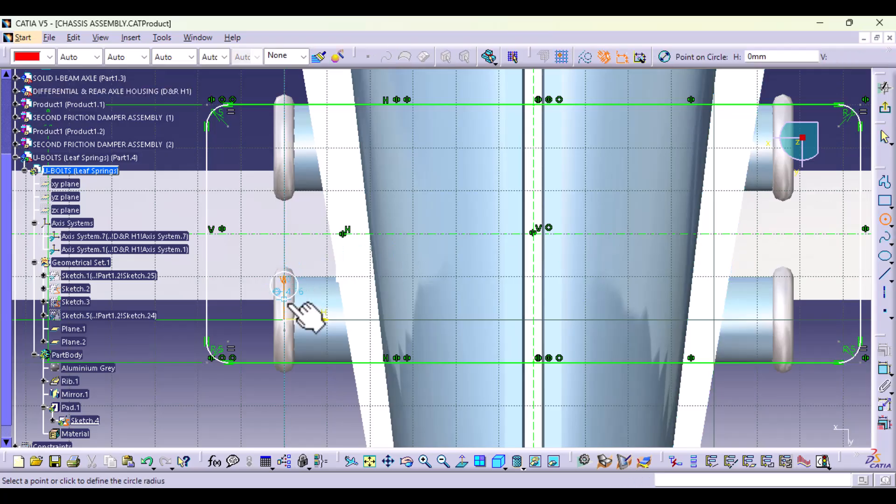
pyautogui.click(286, 302)
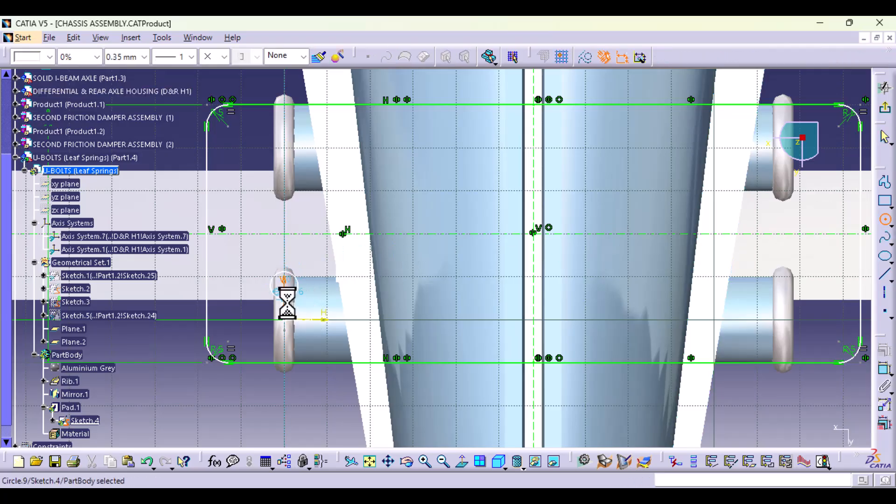
pyautogui.click(885, 370)
pyautogui.click(247, 418)
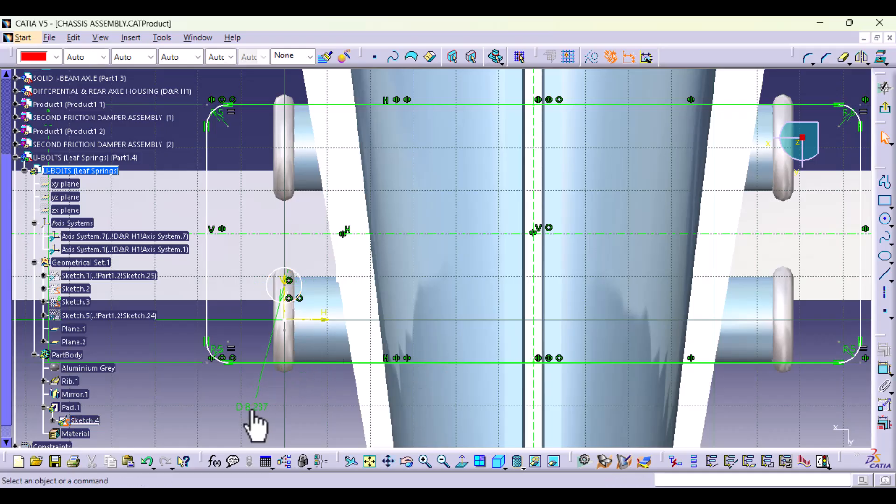
pyautogui.doubleClick(251, 409)
pyautogui.write('5')
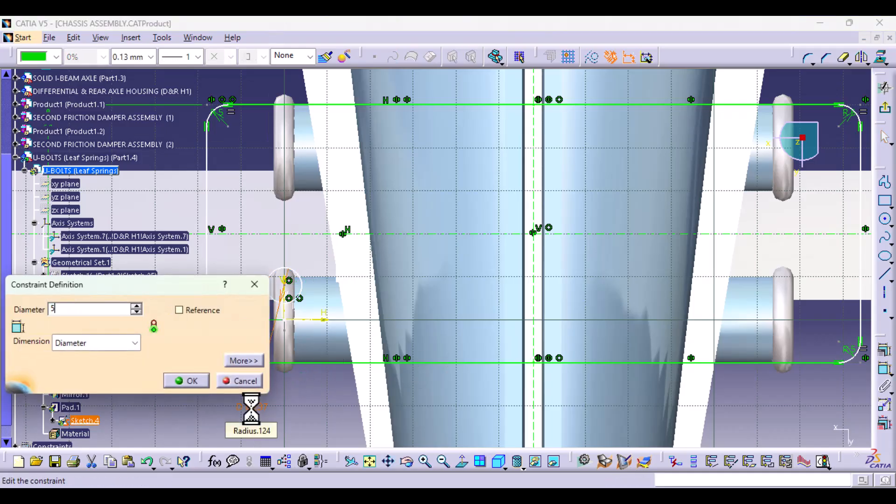
pyautogui.press('Return')
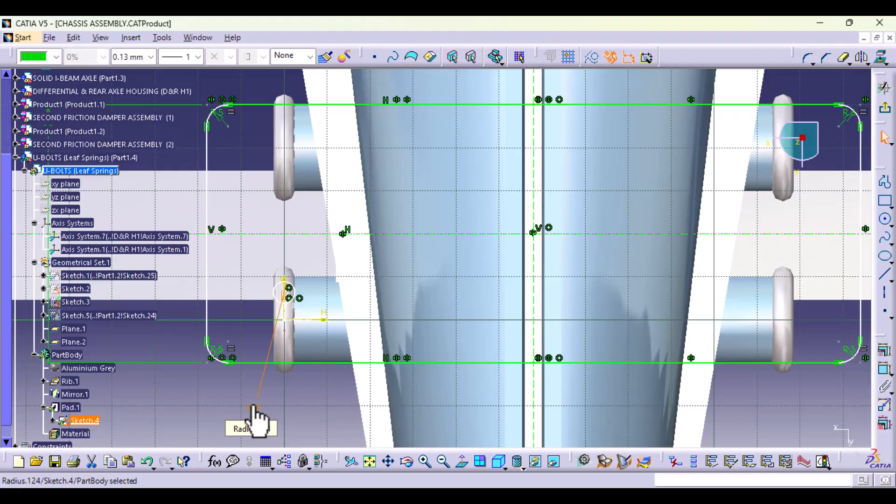
# Step: Dimension the new circle's centre from the plate's horizontal centre axis and set the offset to 17.5 mm
pyautogui.moveTo(323, 387); pyautogui.dragTo(321, 306, button='middle')
pyautogui.moveTo(309, 337); pyautogui.dragTo(660, 351, button='middle')
pyautogui.click(436, 346)
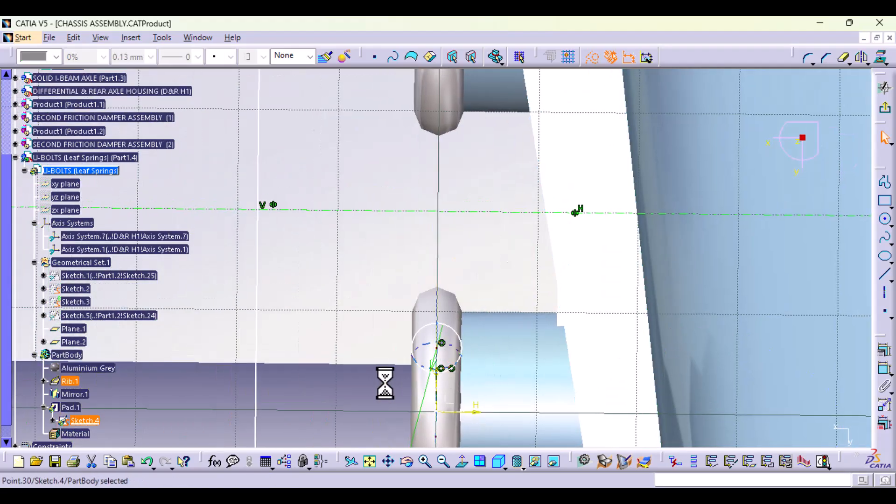
pyautogui.click(883, 370)
pyautogui.click(502, 212)
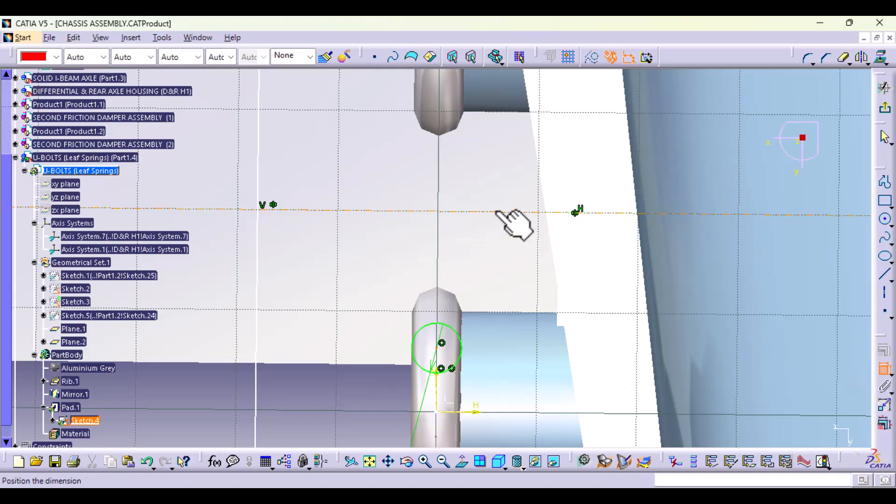
pyautogui.click(318, 385)
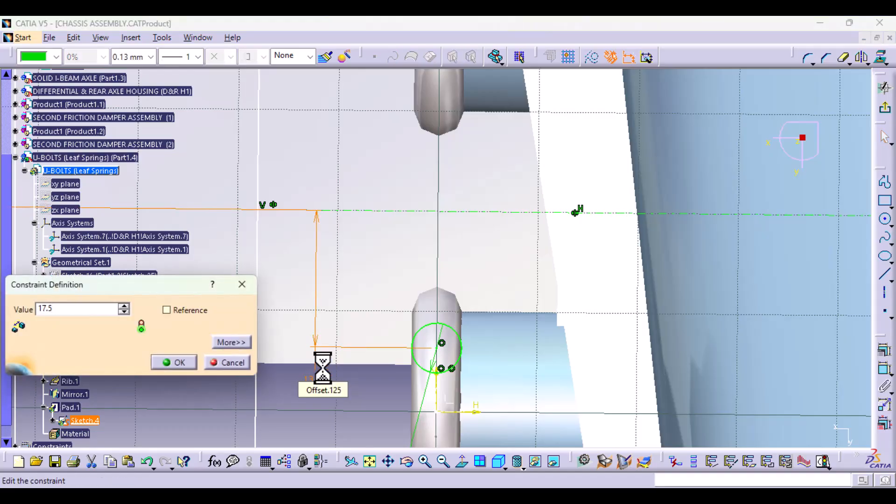
pyautogui.press('Return')
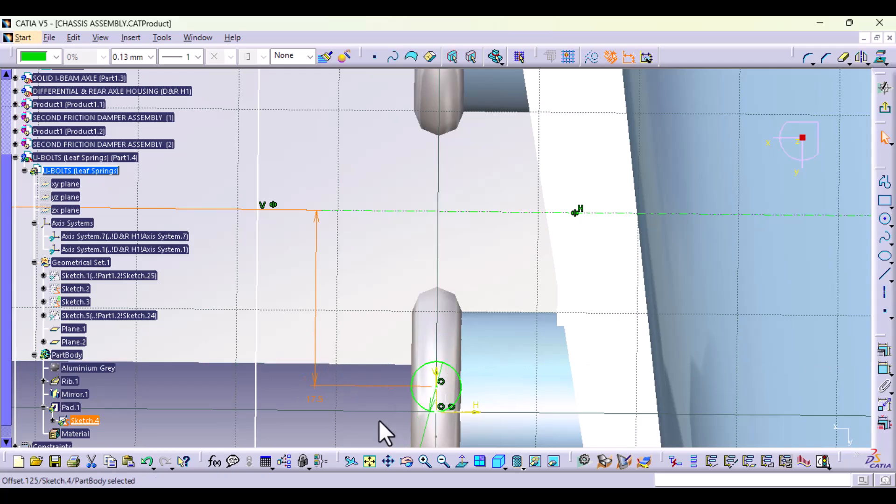
# Step: Mirror the 5 mm circle about the plate's horizontal centre axis and select the mirrored copy
pyautogui.moveTo(379, 420); pyautogui.dragTo(390, 396, button='middle')
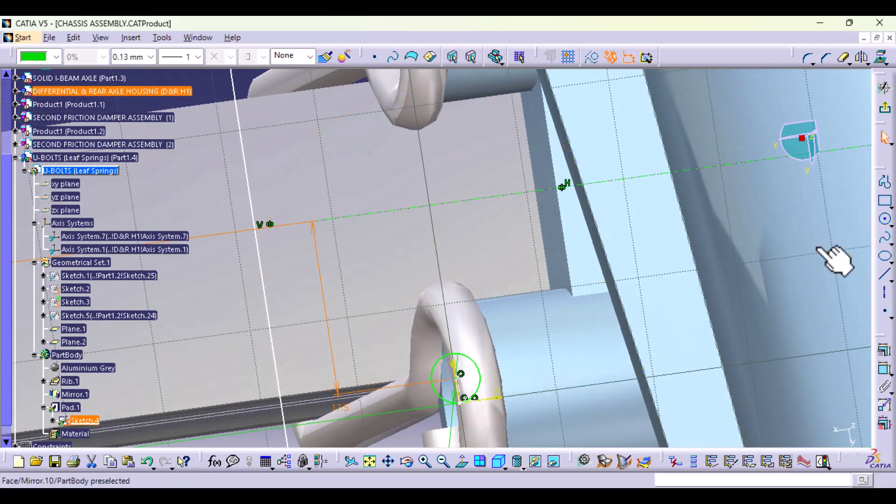
pyautogui.click(478, 384)
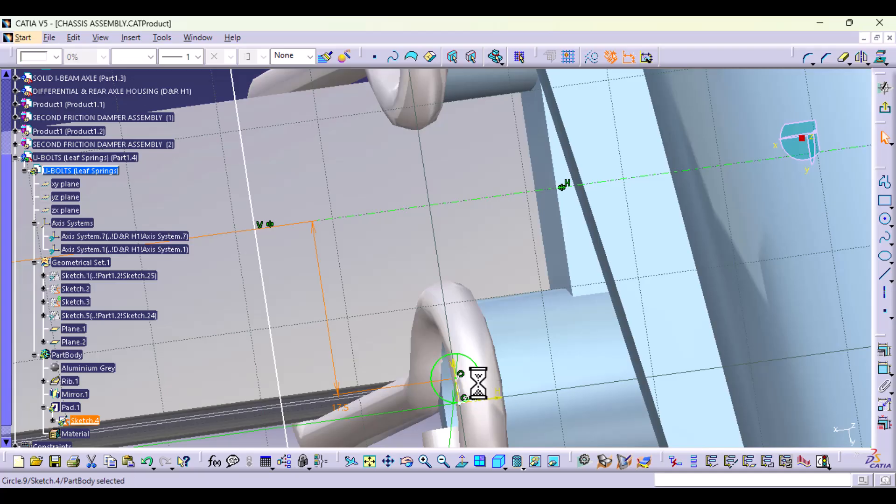
pyautogui.click(861, 57)
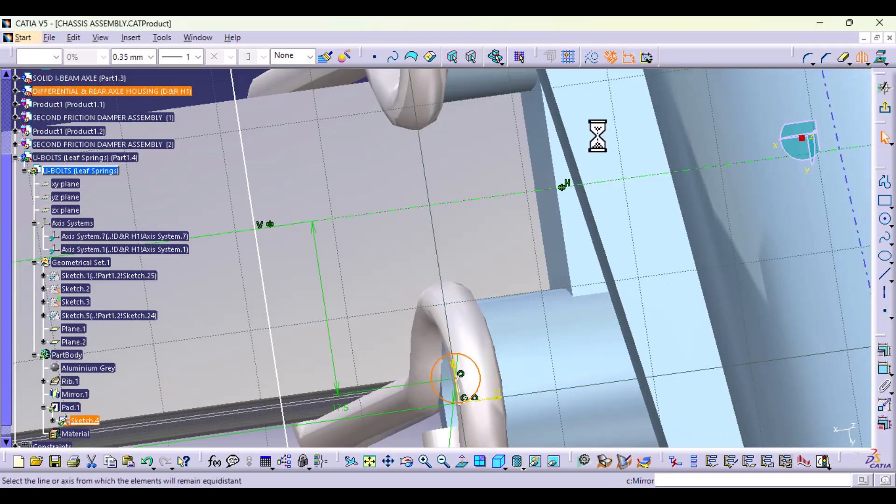
pyautogui.click(390, 213)
pyautogui.moveTo(498, 206); pyautogui.dragTo(486, 284, button='middle')
pyautogui.click(406, 137)
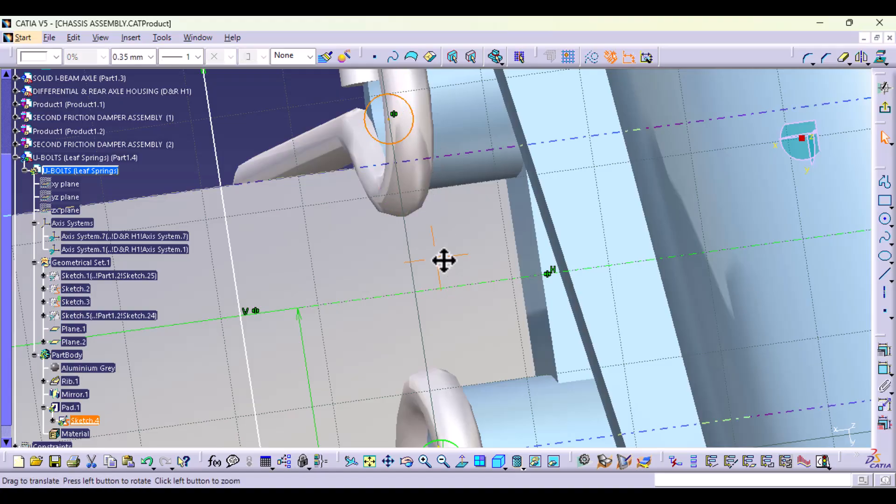
# Step: Mirror the two 5 mm circles about the plate's vertical centre axis and exit the plate sketch
pyautogui.moveTo(444, 259); pyautogui.dragTo(431, 163, button='middle')
pyautogui.click(447, 370)
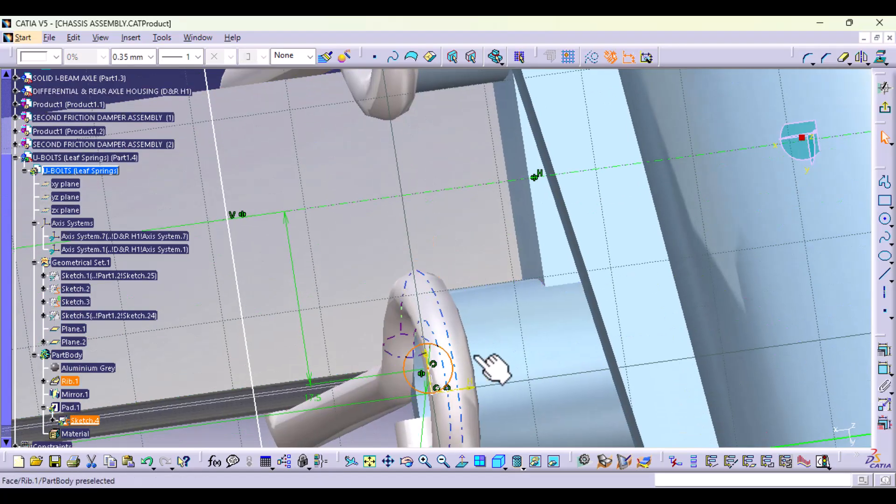
pyautogui.moveTo(646, 254); pyautogui.dragTo(624, 356, button='middle')
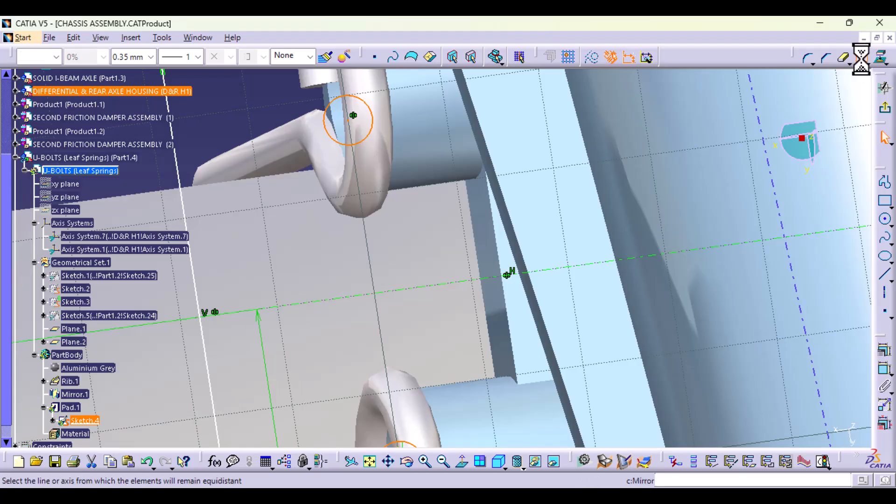
pyautogui.moveTo(657, 192); pyautogui.dragTo(626, 286, button='middle')
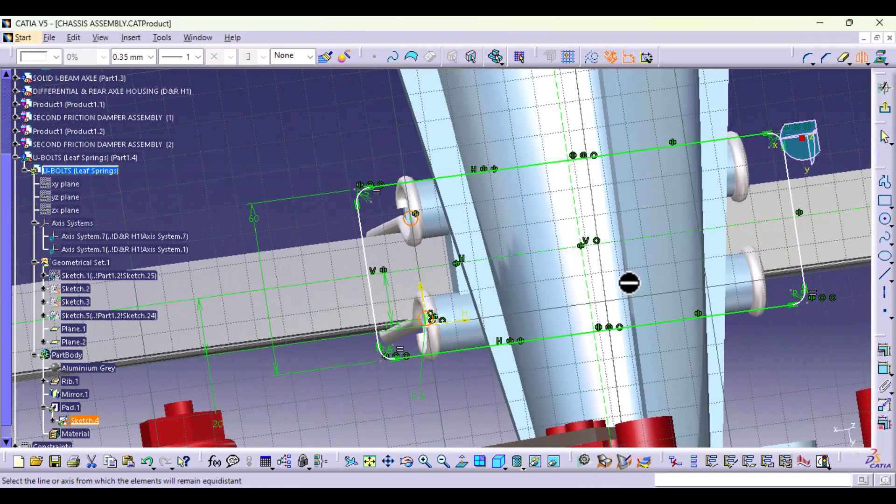
pyautogui.click(583, 227)
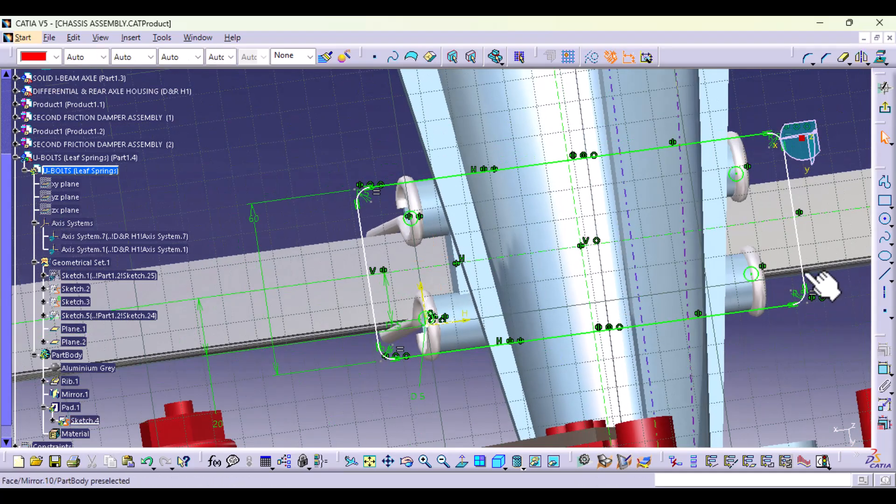
pyautogui.click(883, 115)
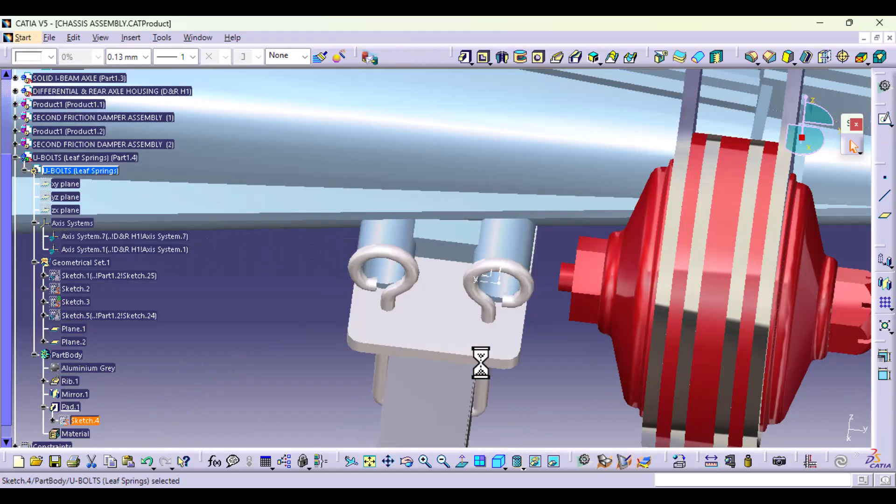
pyautogui.moveTo(480, 362); pyautogui.dragTo(453, 328, button='middle')
pyautogui.moveTo(519, 376); pyautogui.dragTo(334, 286, button='middle')
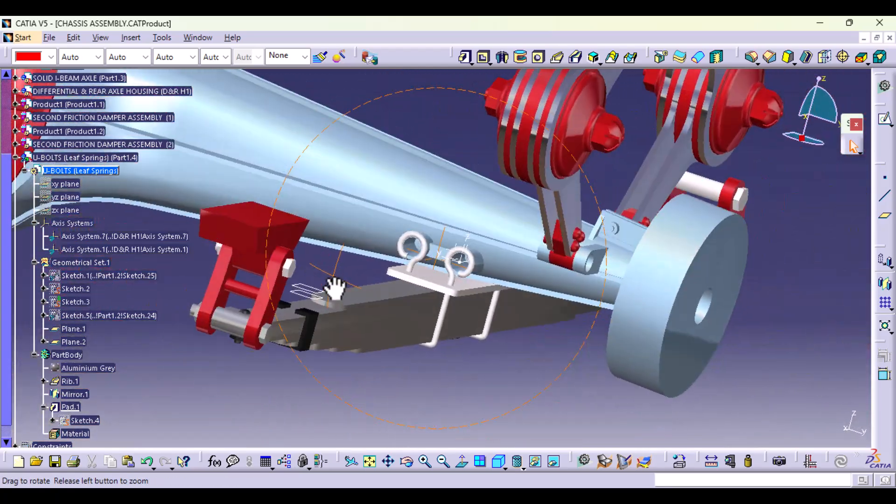
# Step: Insert a new body into the U-bolts part, name it BOLT, and define it as the work object
pyautogui.click(34, 354)
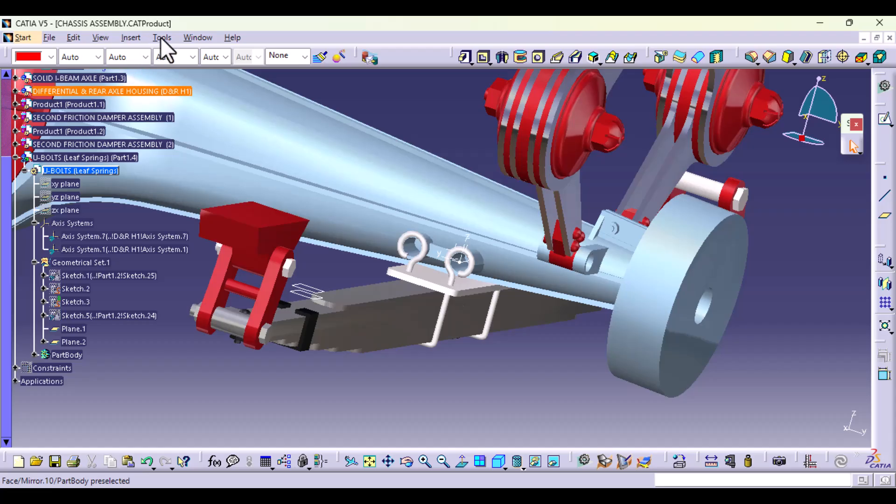
pyautogui.click(127, 37)
pyautogui.click(137, 75)
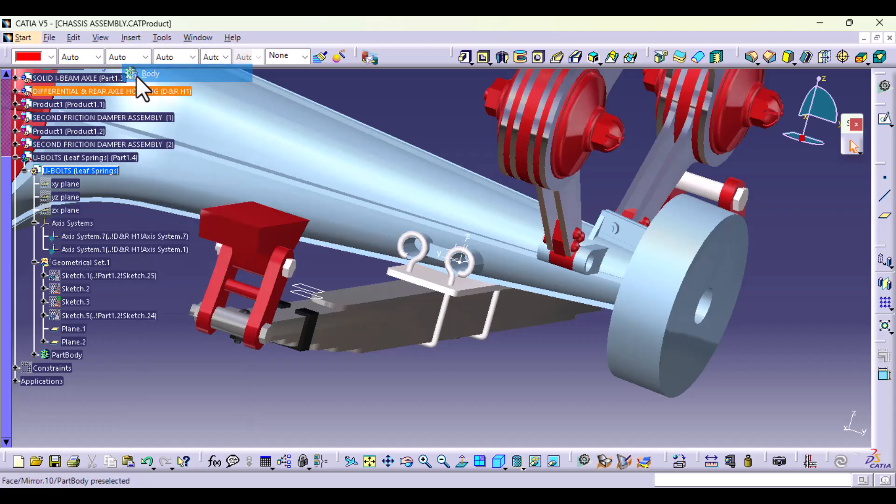
pyautogui.click(64, 367)
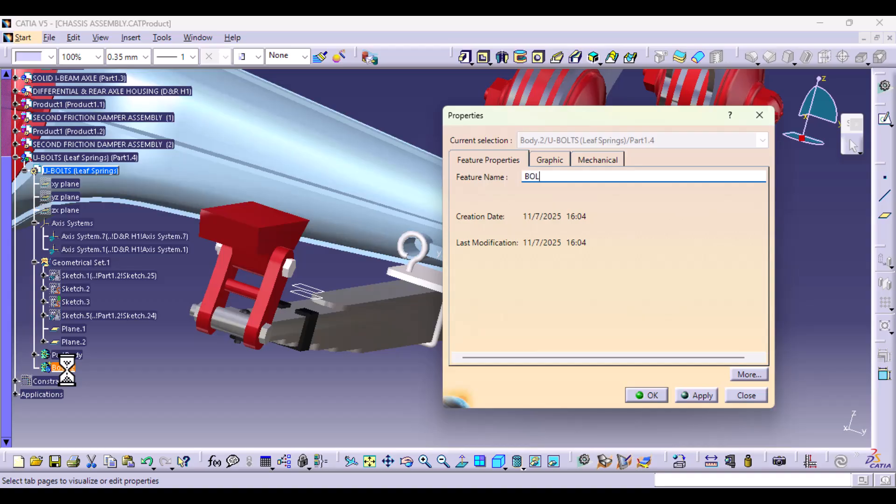
pyautogui.press('Return')
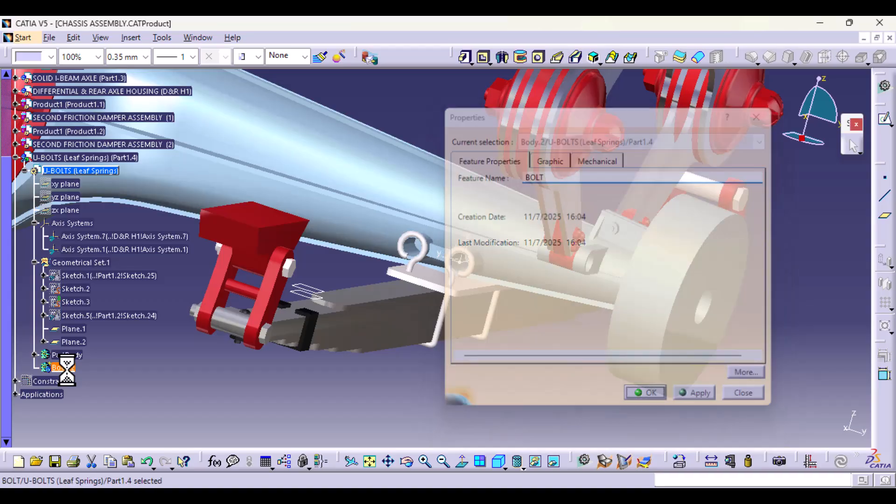
pyautogui.rightClick(70, 368)
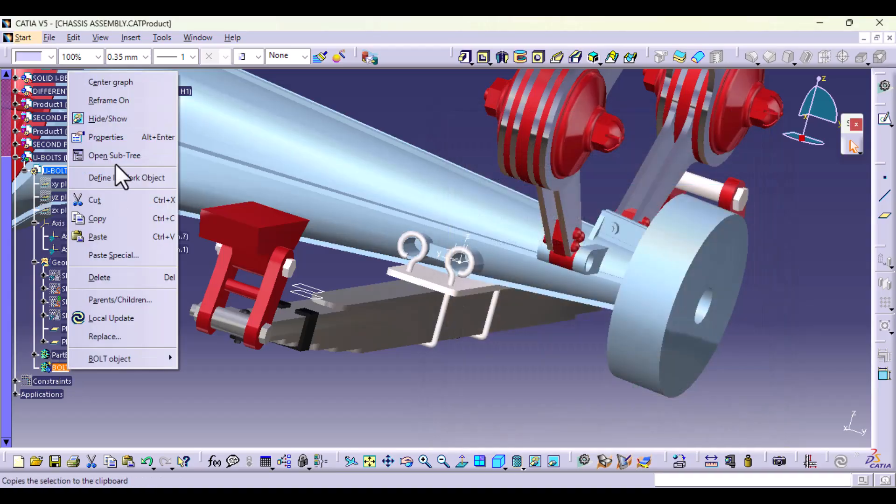
pyautogui.click(122, 174)
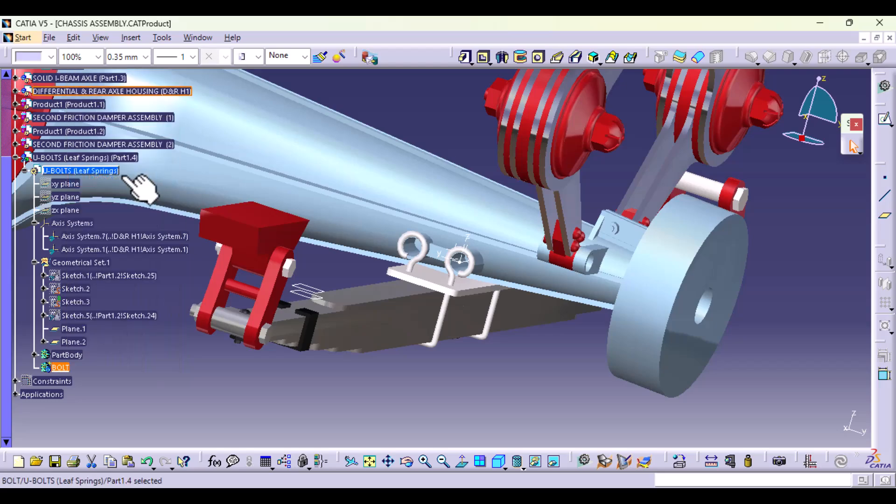
# Step: Start a sketch on the ZX plane of Axis System.7 at the U-bolt ring and orient the view normal to it
pyautogui.moveTo(424, 364); pyautogui.dragTo(502, 290, button='middle')
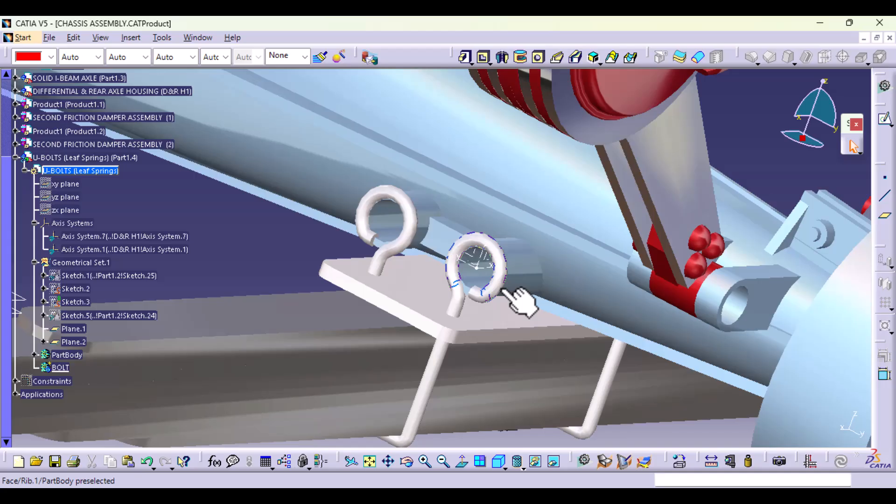
pyautogui.click(475, 274)
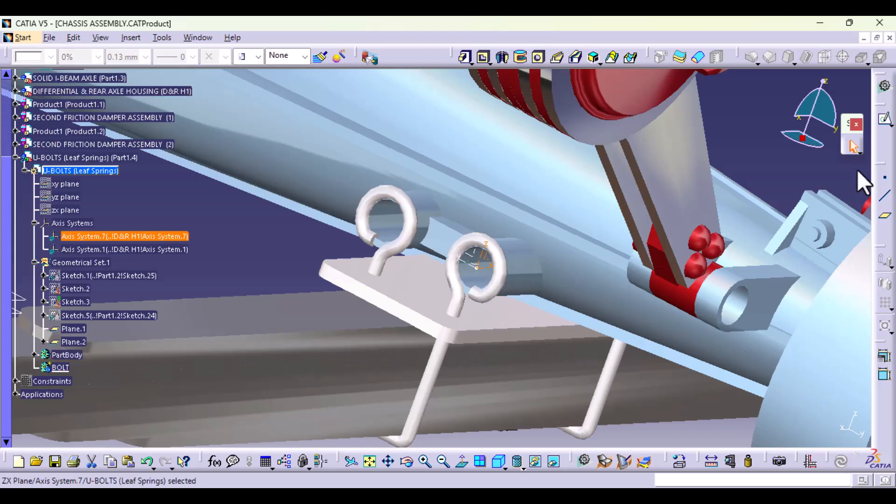
pyautogui.click(884, 119)
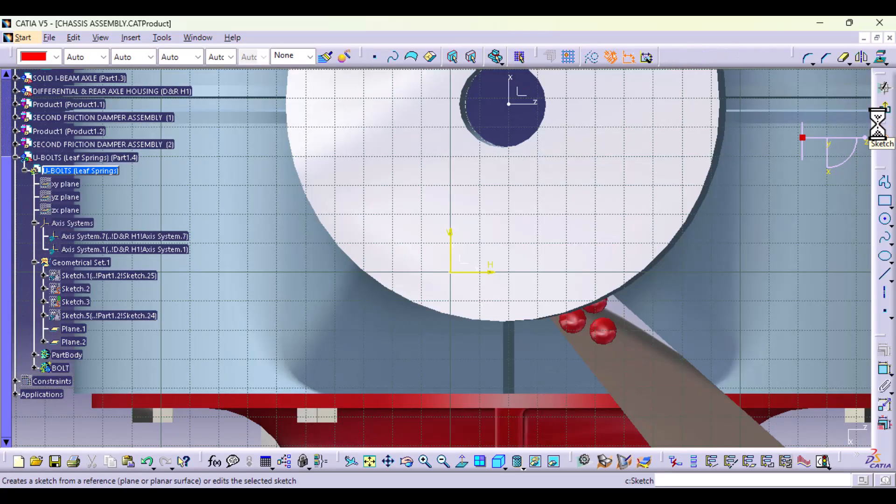
pyautogui.moveTo(474, 260); pyautogui.dragTo(463, 320, button='middle')
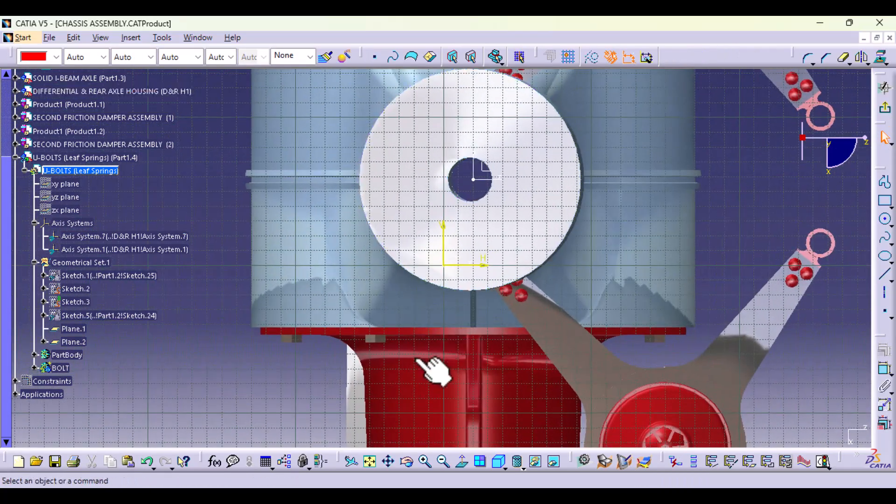
pyautogui.click(457, 465)
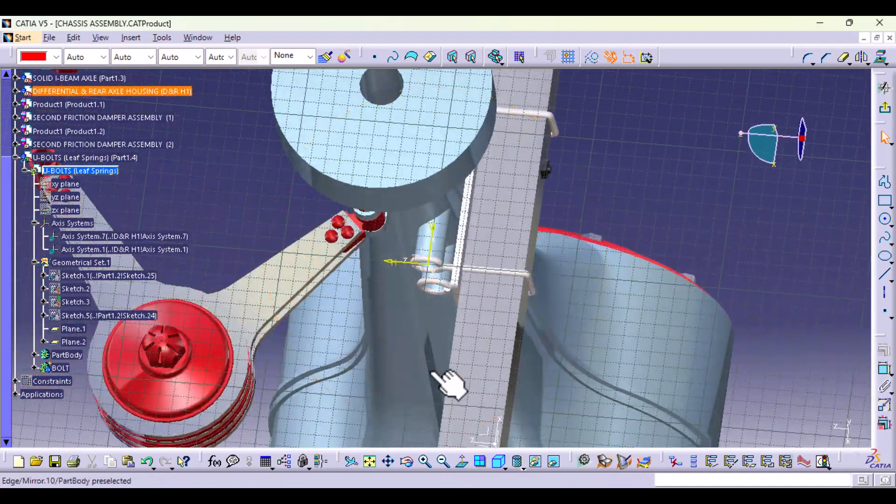
pyautogui.moveTo(452, 386); pyautogui.dragTo(499, 211, button='middle')
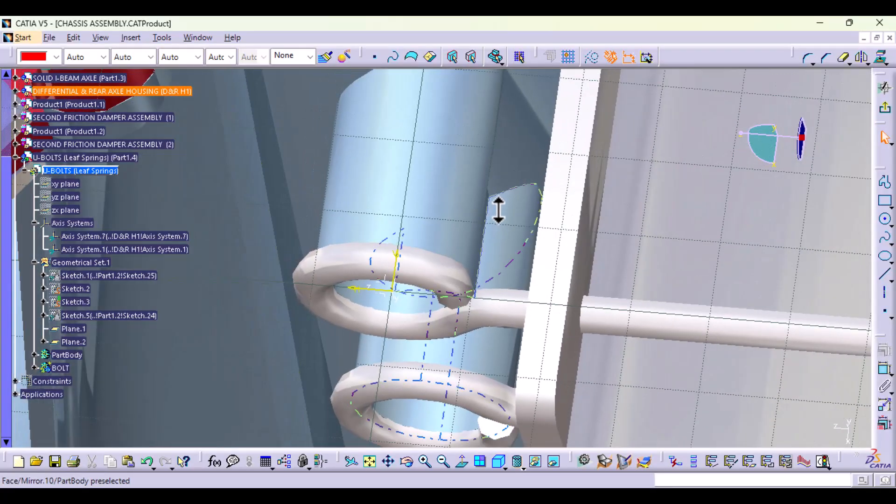
pyautogui.click(457, 463)
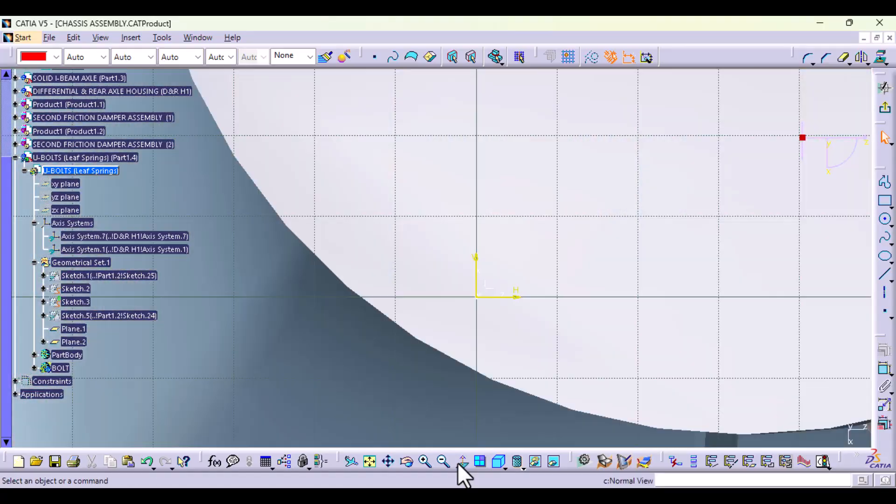
pyautogui.keyDown('ctrl'); pyautogui.moveTo(467, 334); pyautogui.dragTo(428, 475, button='middle'); pyautogui.keyUp('ctrl')
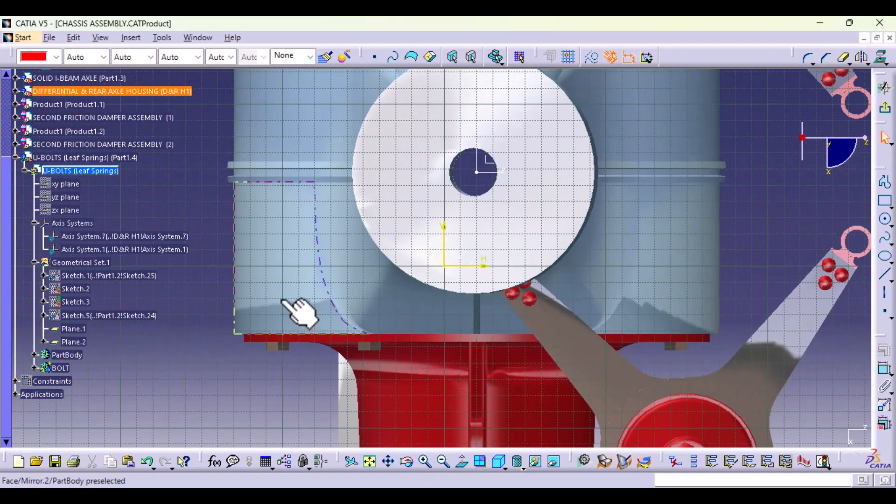
pyautogui.moveTo(300, 310); pyautogui.dragTo(332, 298, button='middle')
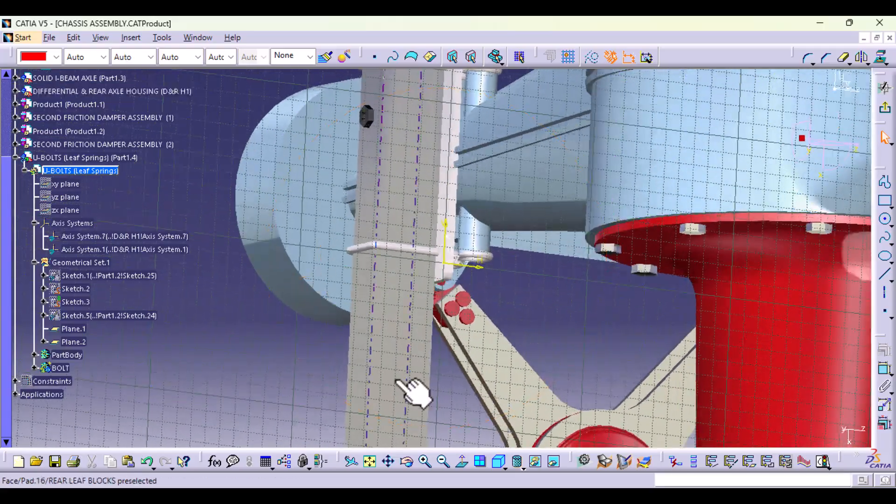
pyautogui.click(462, 463)
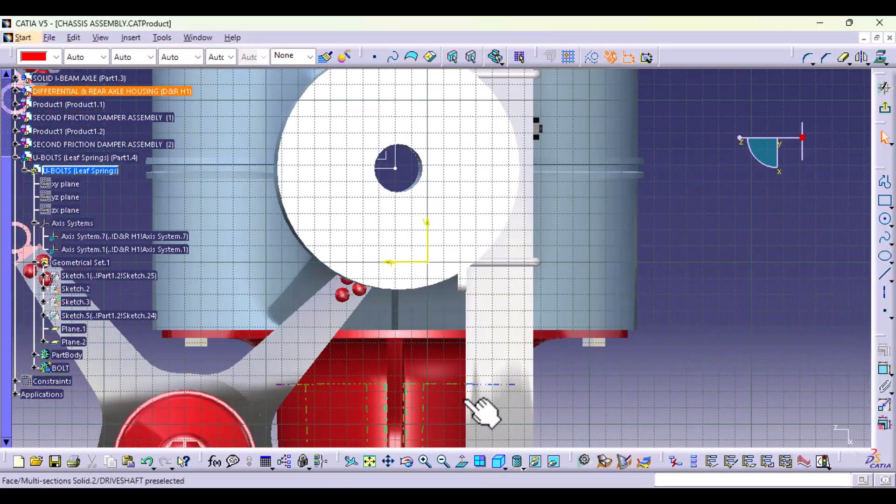
pyautogui.keyDown('ctrl'); pyautogui.moveTo(461, 384); pyautogui.dragTo(462, 304, button='middle'); pyautogui.keyUp('ctrl')
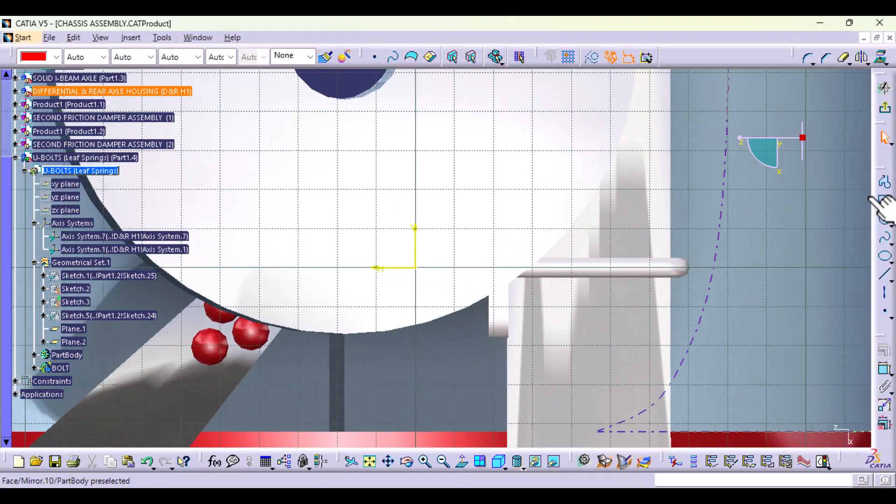
# Step: Draw a profile from the sketch origin with a horizontal line about 21.5 mm long and a vertical line about 9.3 mm long
pyautogui.click(884, 184)
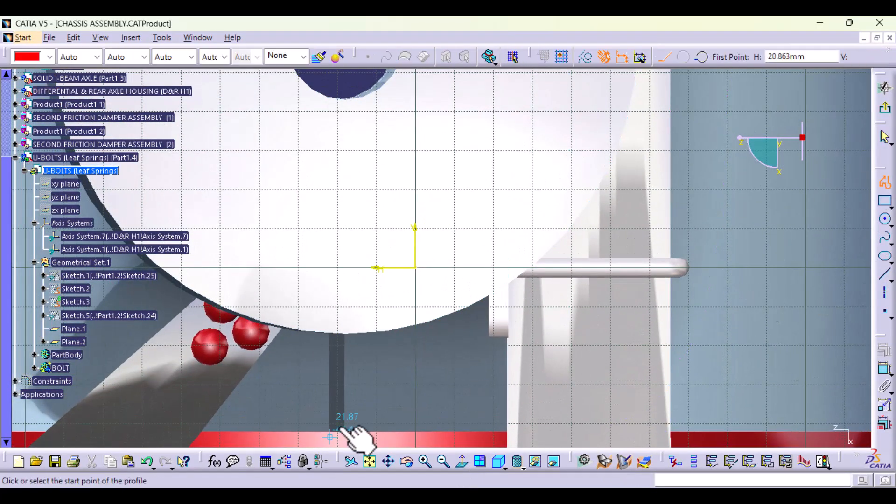
pyautogui.moveTo(360, 435); pyautogui.dragTo(349, 398, button='middle')
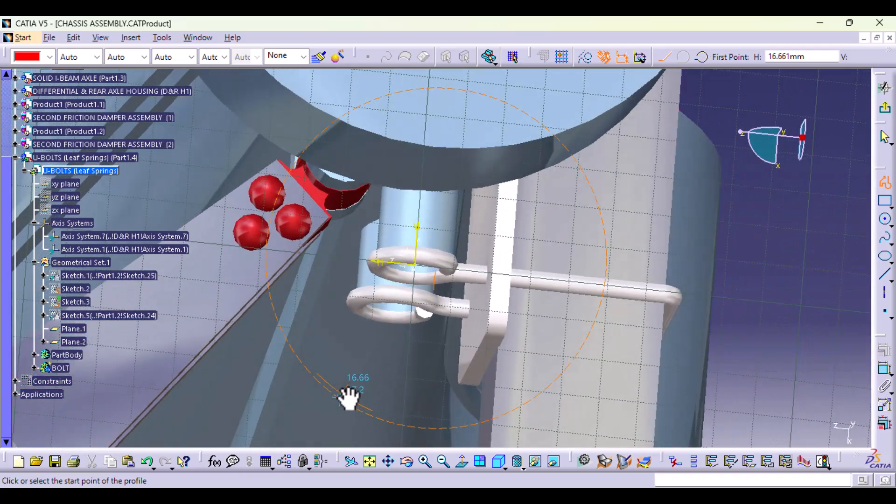
pyautogui.click(415, 265)
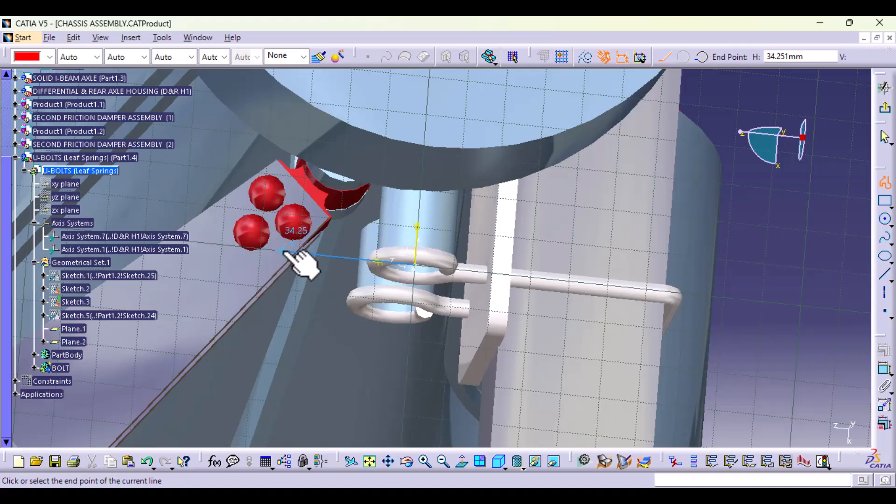
pyautogui.click(329, 255)
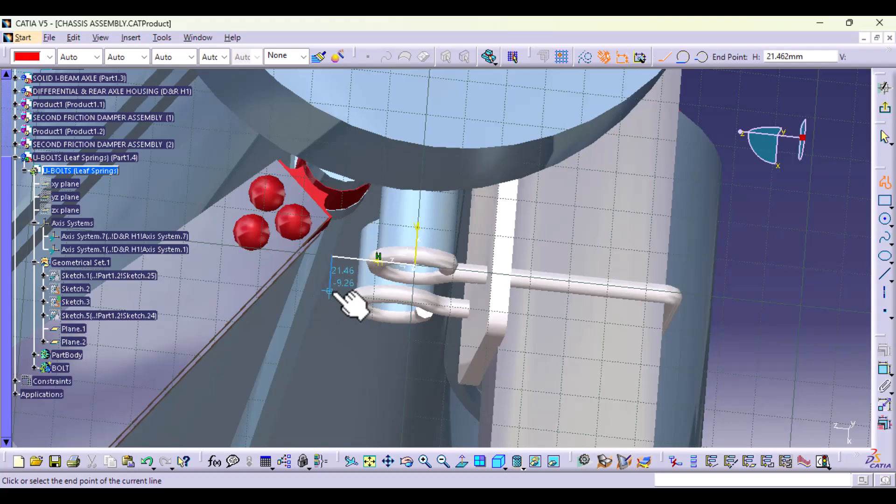
pyautogui.click(329, 291)
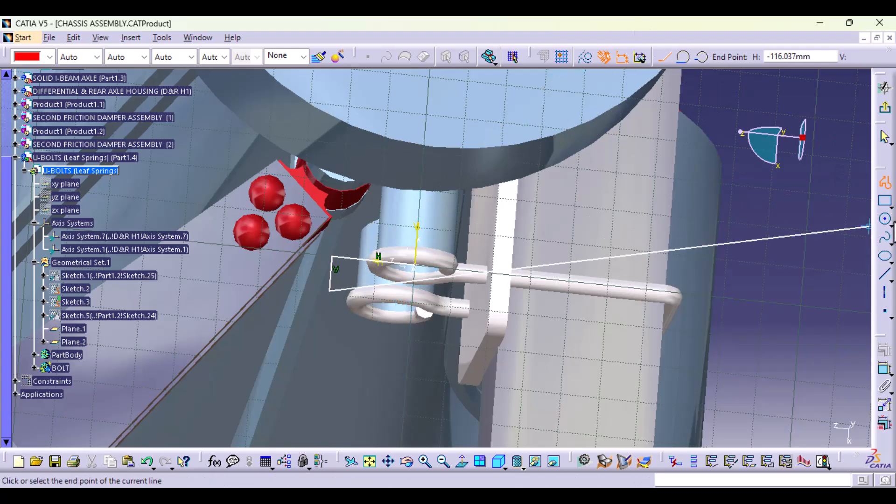
# Step: Add a quarter arc of about 21.5 mm radius from the vertical line's free end, shift its other endpoint slightly, and select the arc
pyautogui.click(890, 224)
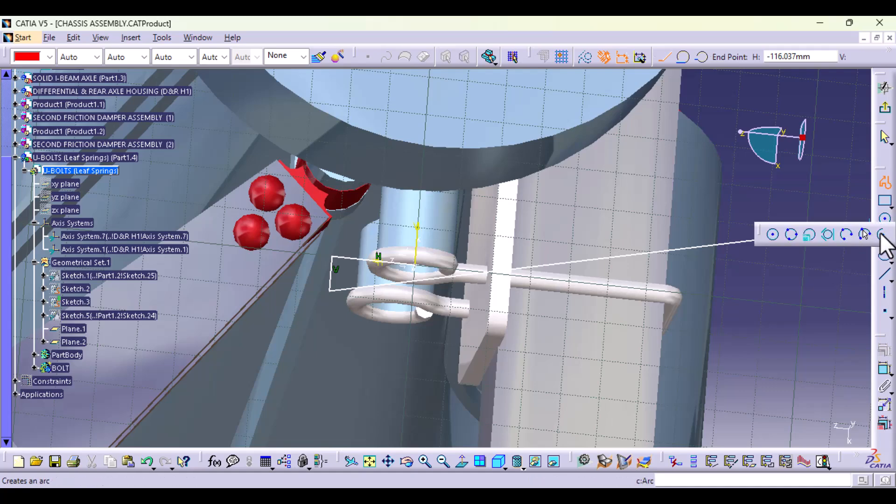
pyautogui.click(882, 235)
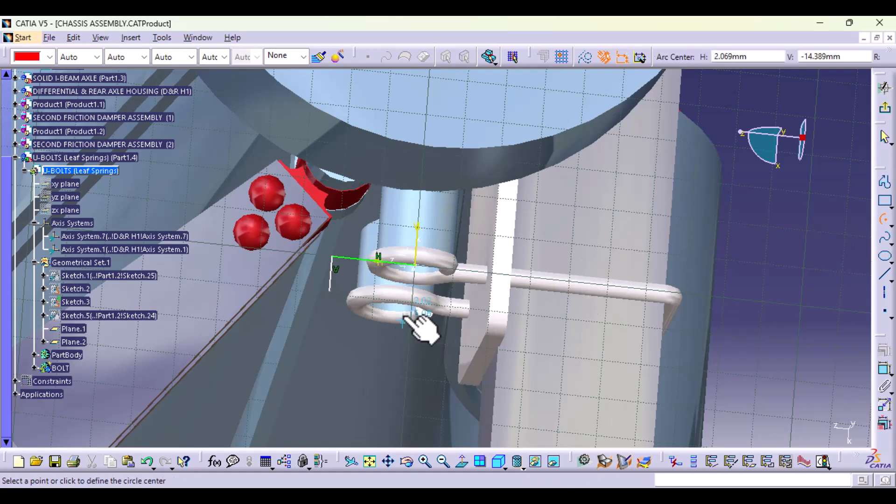
pyautogui.click(412, 299)
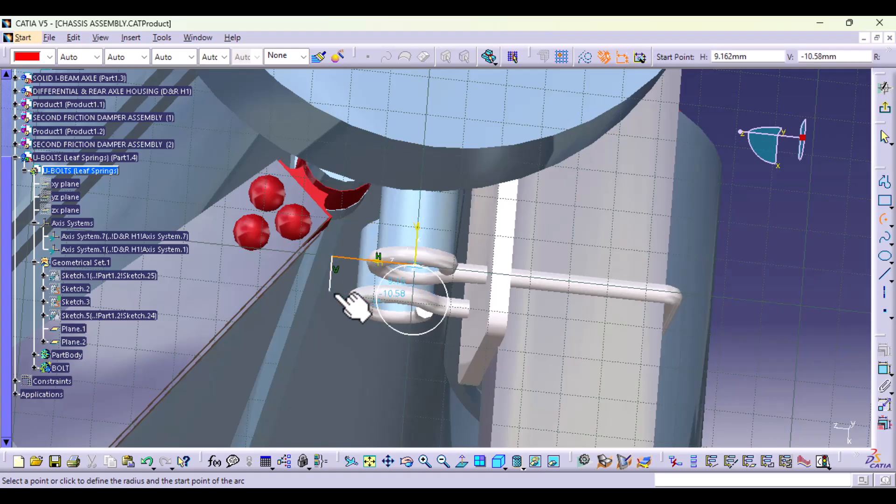
pyautogui.click(331, 291)
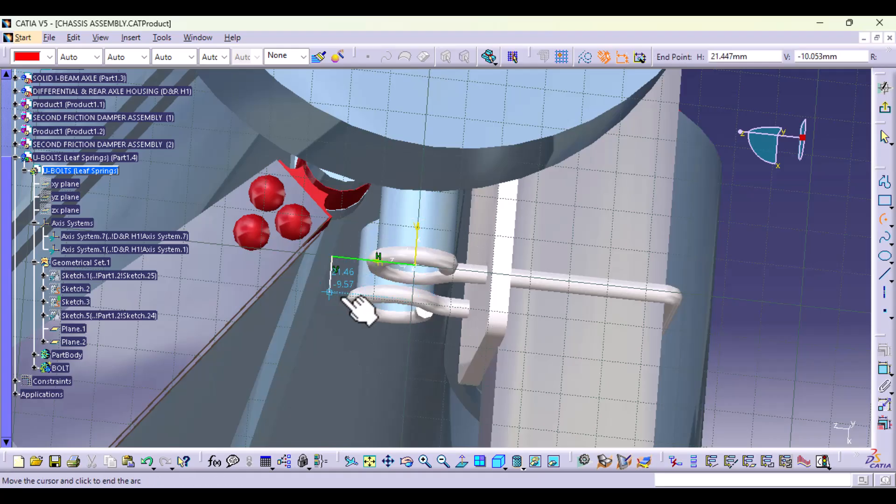
pyautogui.click(412, 313)
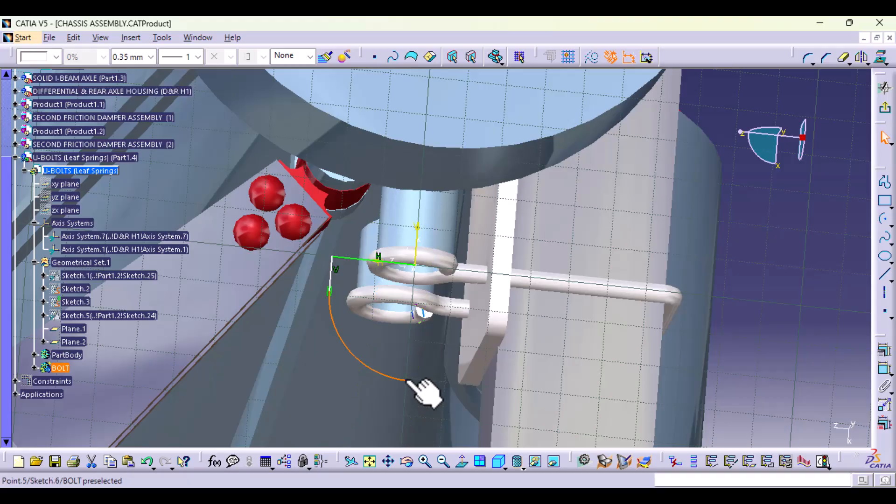
pyautogui.moveTo(407, 380)
pyautogui.mouseDown()
pyautogui.moveTo(408, 357)
pyautogui.moveTo(394, 385)
pyautogui.moveTo(402, 381)
pyautogui.mouseUp()
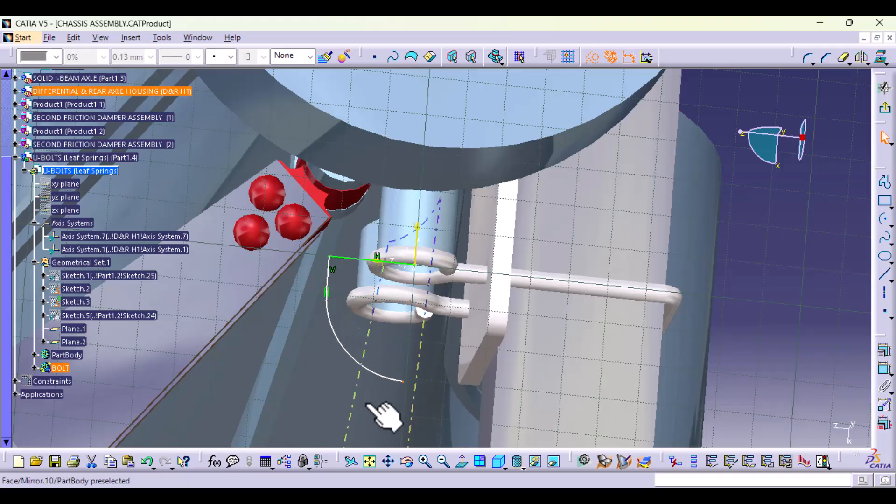
pyautogui.click(361, 366)
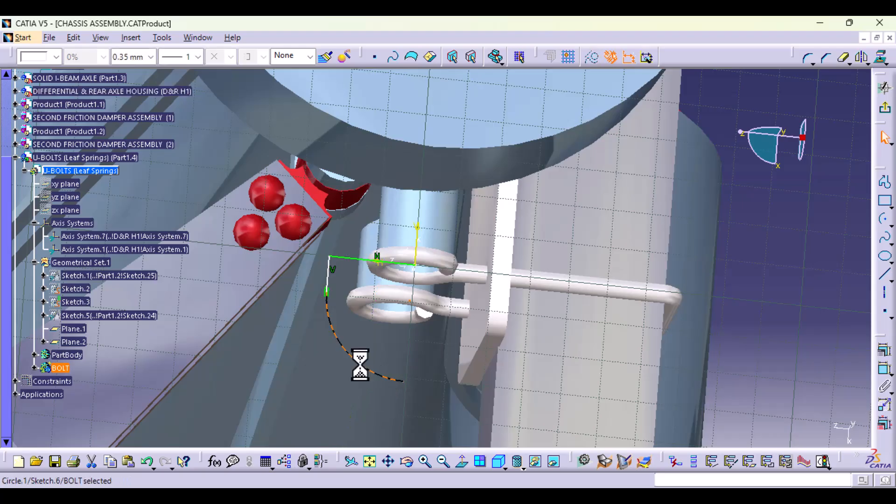
# Step: Replace the selected arc with a shallower one centred on the vertical axis, running from the vertical line's free end to that axis
pyautogui.press('Delete')
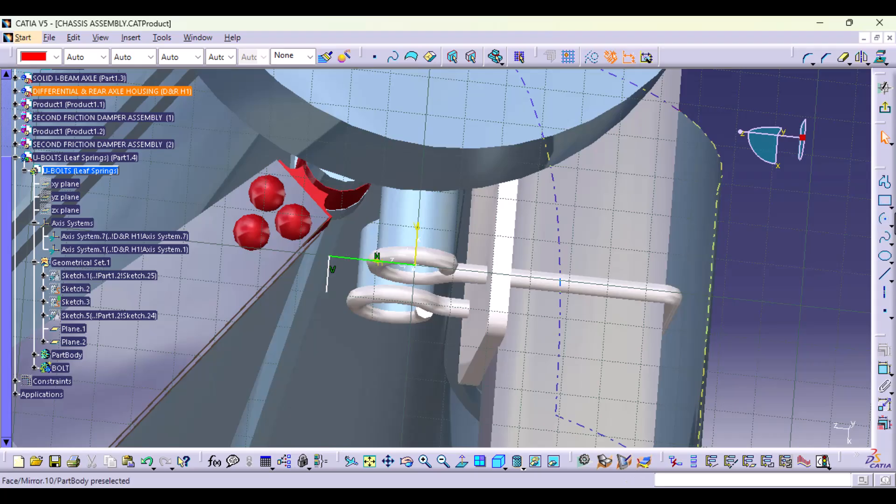
pyautogui.click(883, 218)
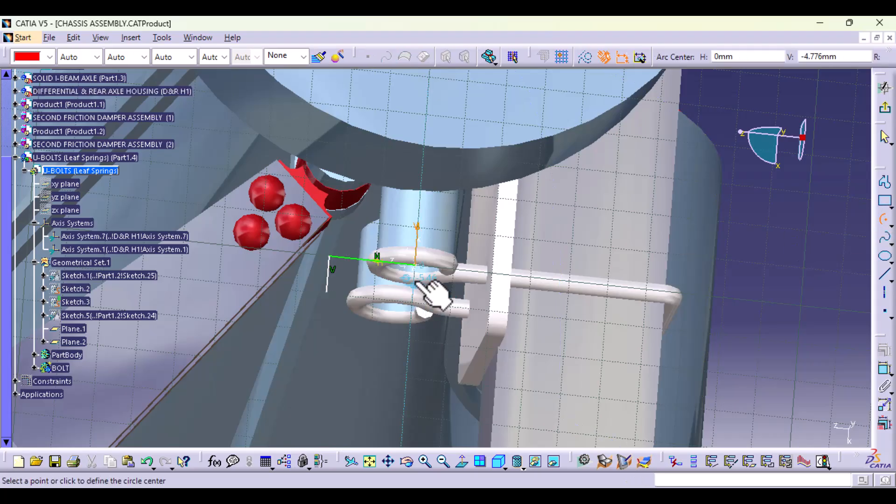
pyautogui.click(419, 195)
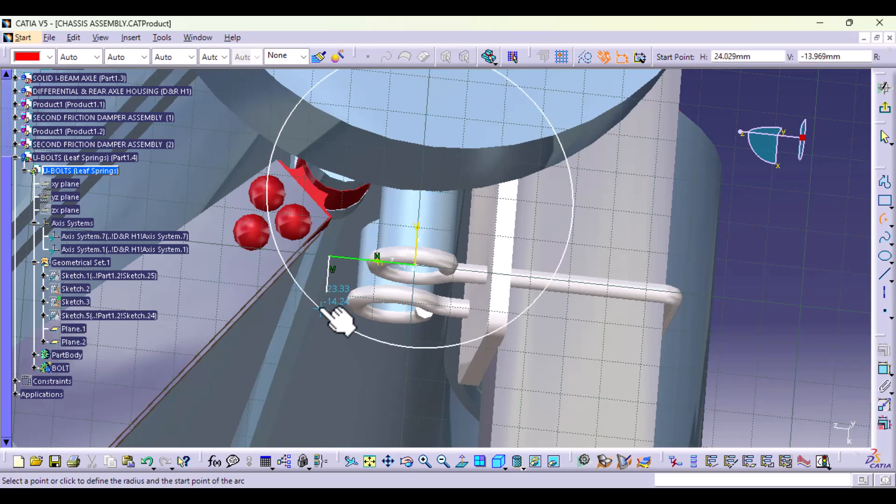
pyautogui.click(326, 292)
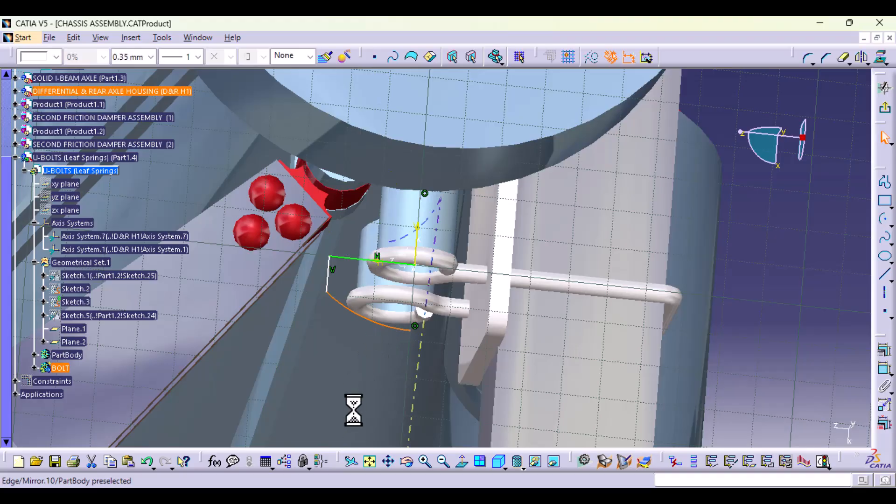
# Step: Draw the bolt's shank profile: a vertical line about 38 mm long from the horizontal line, closed to the vertical axis by a 7 mm line
pyautogui.moveTo(756, 289); pyautogui.dragTo(756, 343, button='middle')
pyautogui.click(885, 182)
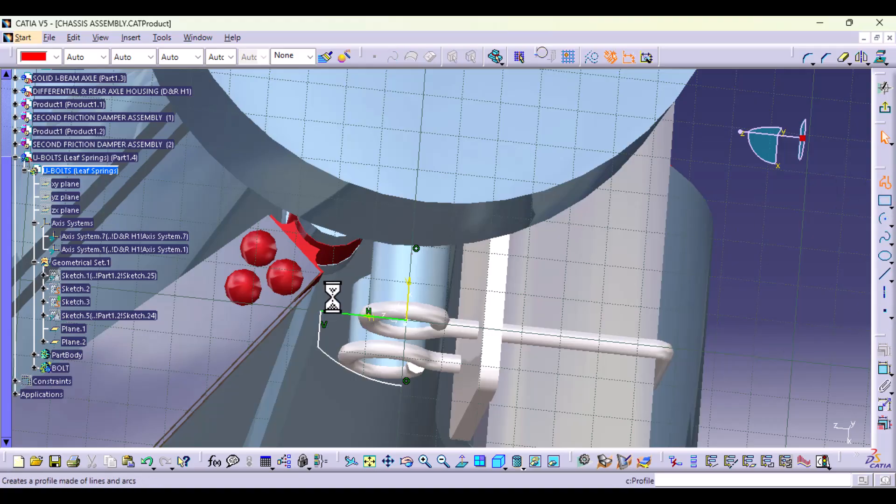
pyautogui.click(383, 311)
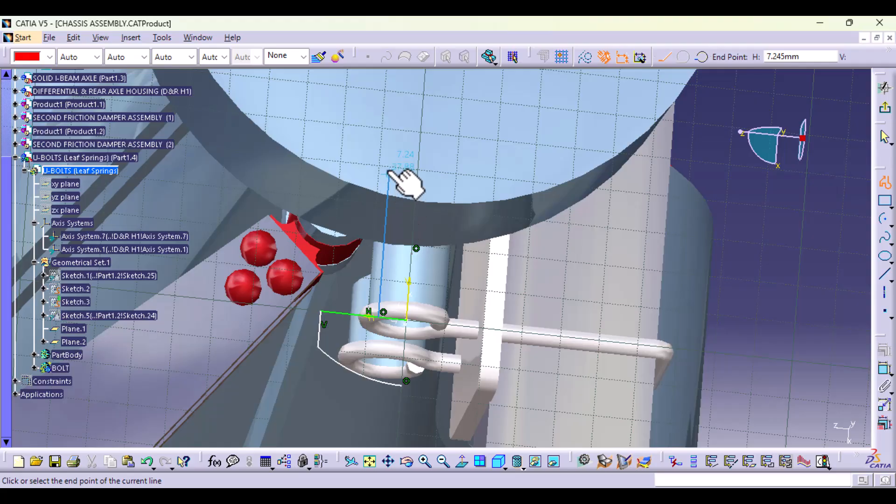
pyautogui.click(388, 173)
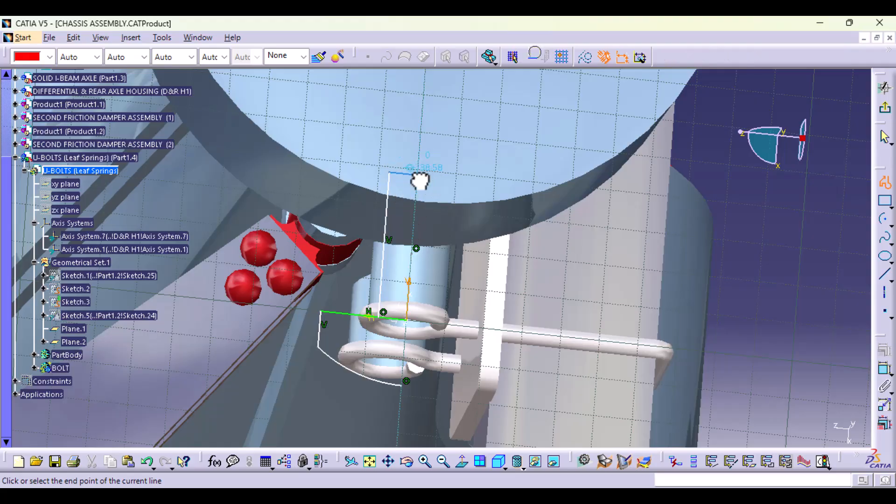
pyautogui.click(419, 173)
pyautogui.click(883, 182)
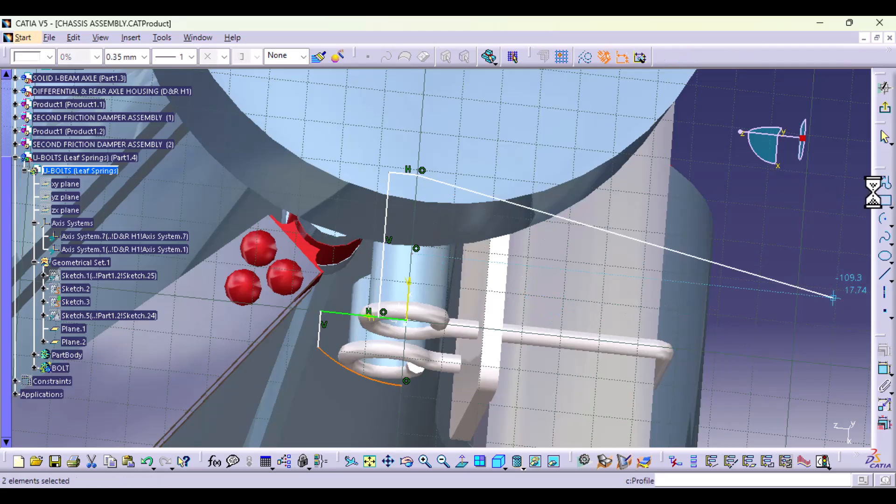
pyautogui.click(844, 336)
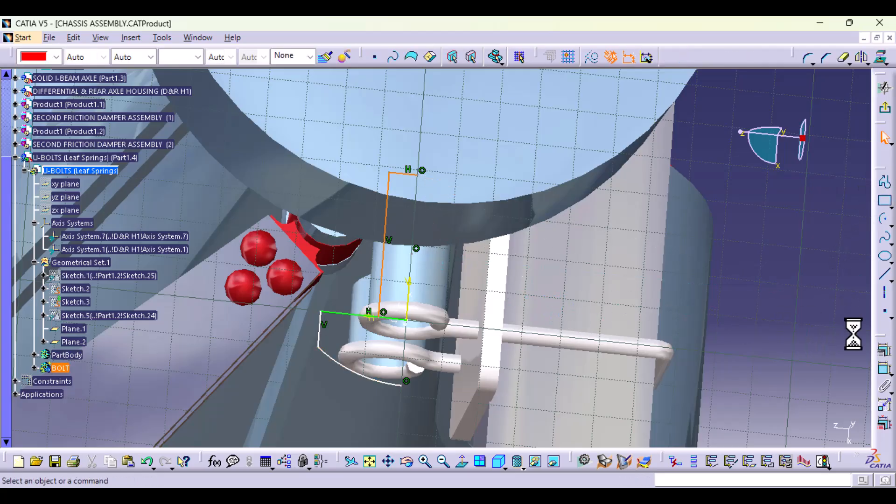
# Step: Dimension the long shank line from the sketch's vertical axis and set the offset to 7.5 mm
pyautogui.click(884, 368)
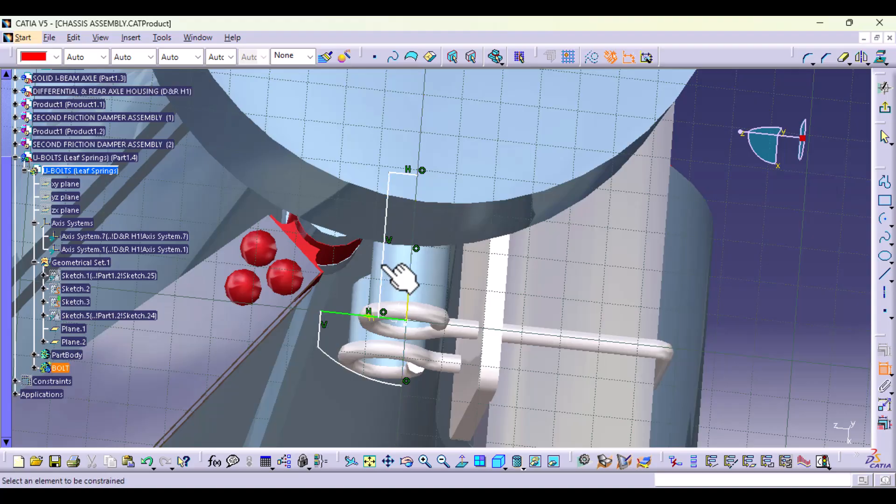
pyautogui.click(385, 265)
pyautogui.click(410, 290)
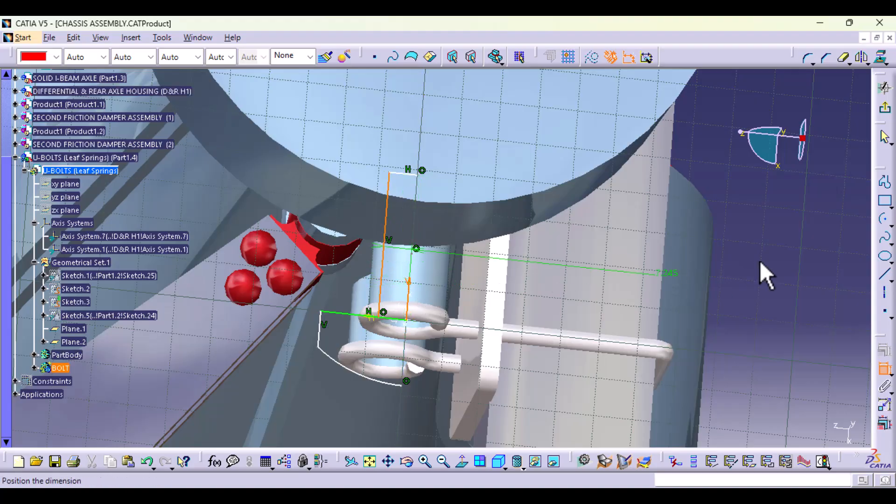
pyautogui.click(746, 268)
pyautogui.doubleClick(745, 261)
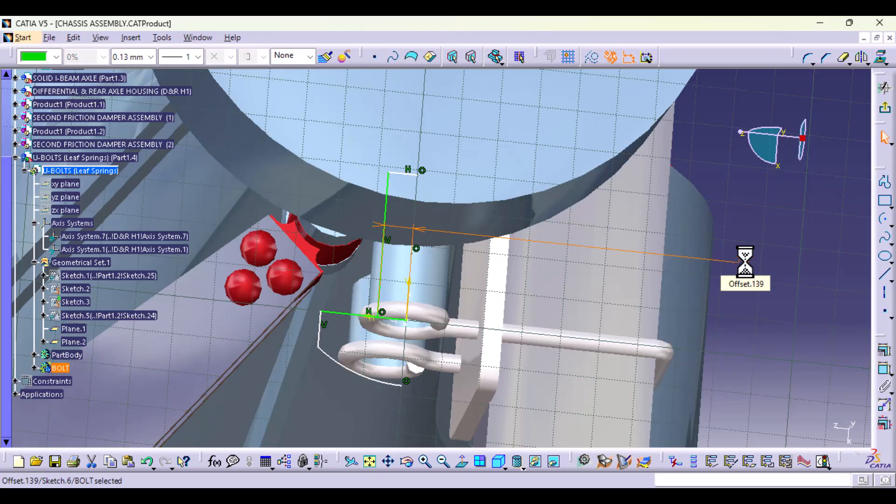
pyautogui.click(847, 252)
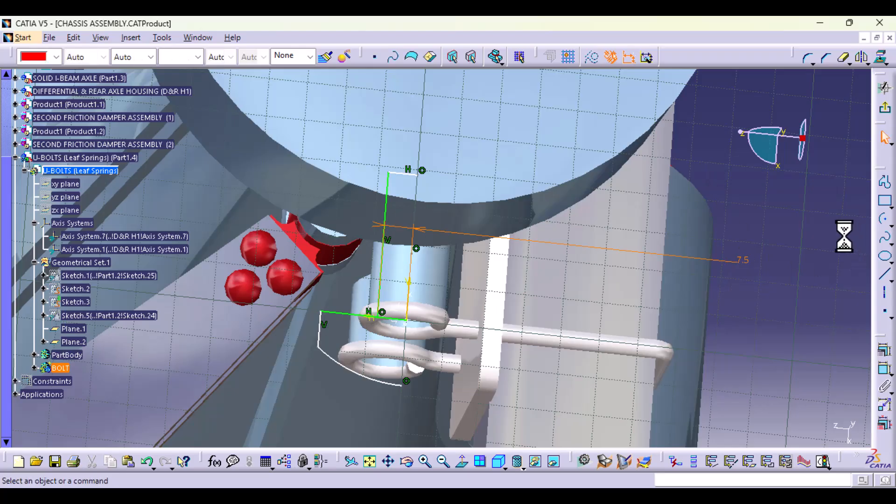
# Step: Quick-trim the part of the horizontal line inside the shank and pull the bolt head's outer vertical line slightly towards the axis
pyautogui.click(842, 58)
pyautogui.click(395, 319)
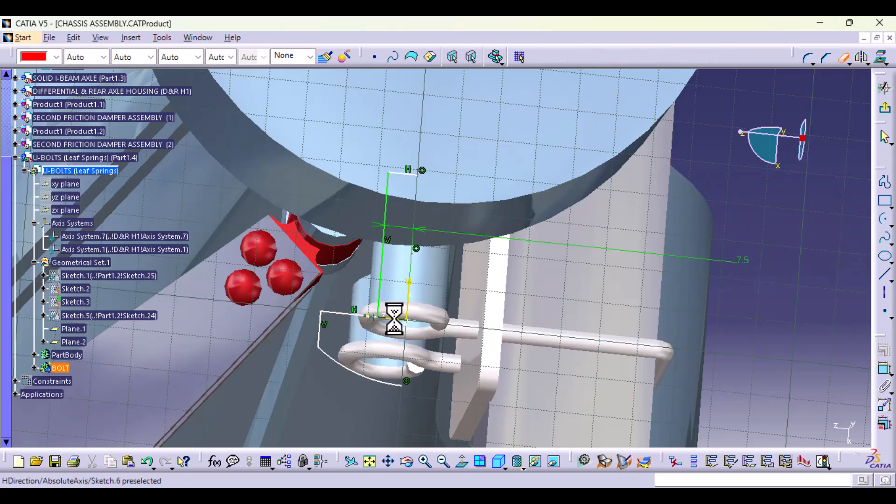
pyautogui.moveTo(376, 405)
pyautogui.mouseDown(button='middle')
pyautogui.moveTo(368, 364)
pyautogui.moveTo(434, 233)
pyautogui.moveTo(469, 259)
pyautogui.moveTo(620, 176)
pyautogui.moveTo(486, 254)
pyautogui.moveTo(458, 136)
pyautogui.moveTo(576, 209)
pyautogui.moveTo(565, 246)
pyautogui.mouseUp(button='middle')
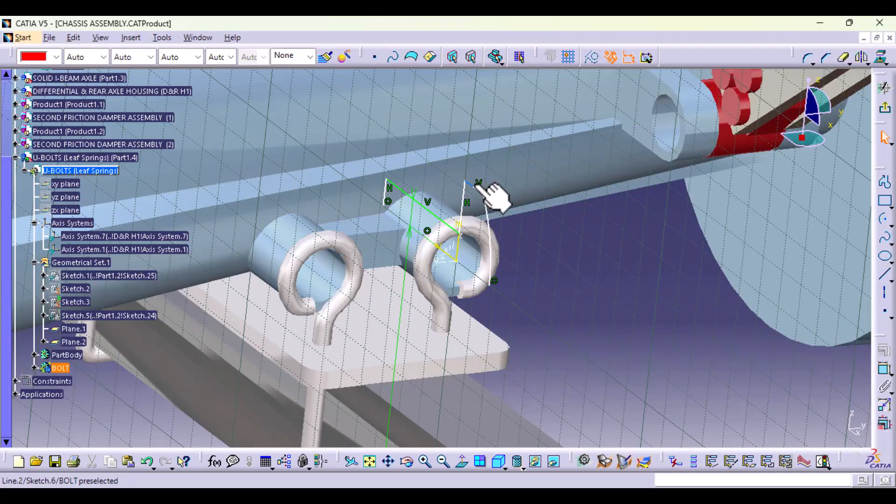
pyautogui.moveTo(479, 183); pyautogui.dragTo(472, 201)
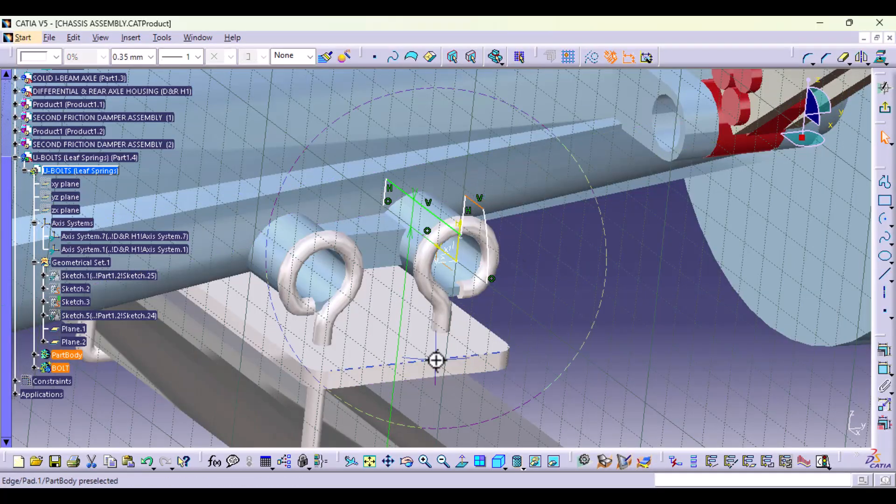
# Step: Dimension the bolt head's outer vertical line from the sketch's vertical axis and set the offset to 15 mm
pyautogui.moveTo(435, 360); pyautogui.dragTo(446, 294, button='middle')
pyautogui.click(885, 374)
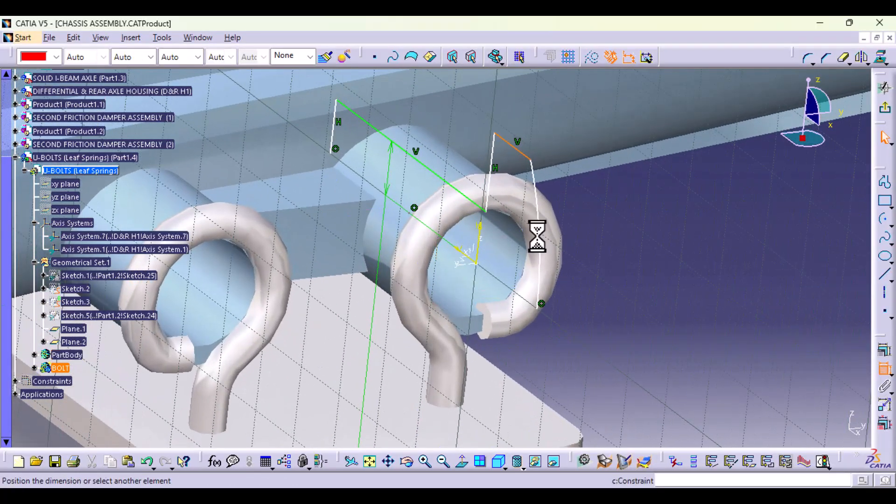
pyautogui.click(468, 258)
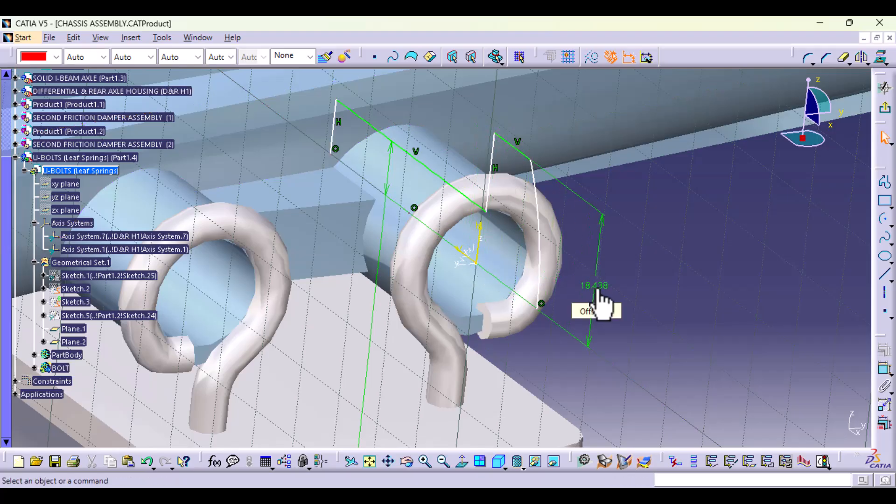
pyautogui.doubleClick(598, 292)
pyautogui.write('1')
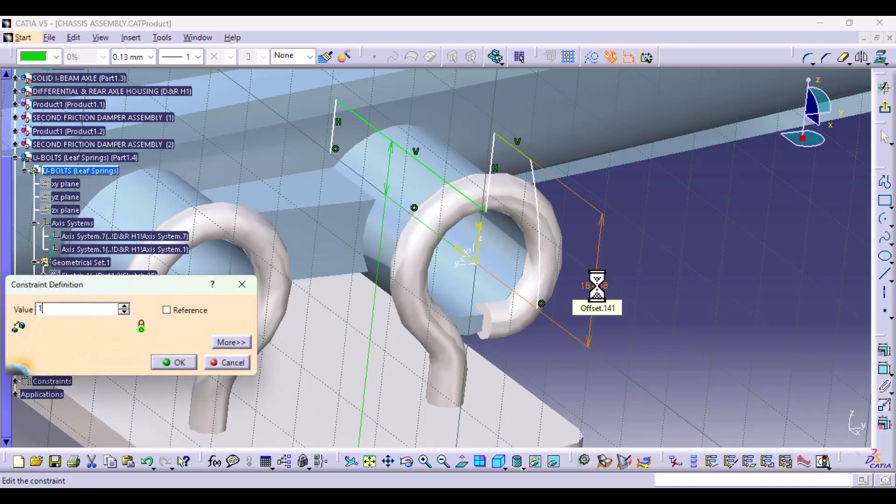
pyautogui.write('5')
pyautogui.press('Return')
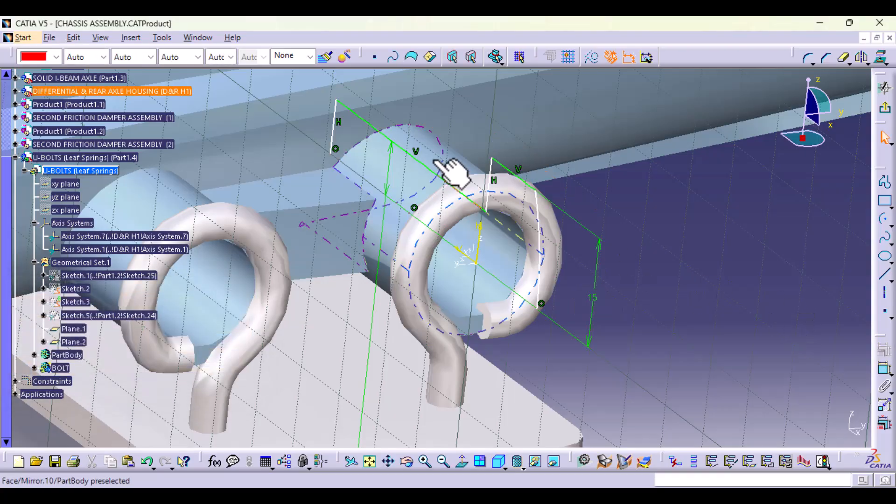
# Step: Dimension the length of the bolt head's outer vertical line and set it to 10 mm
pyautogui.click(509, 170)
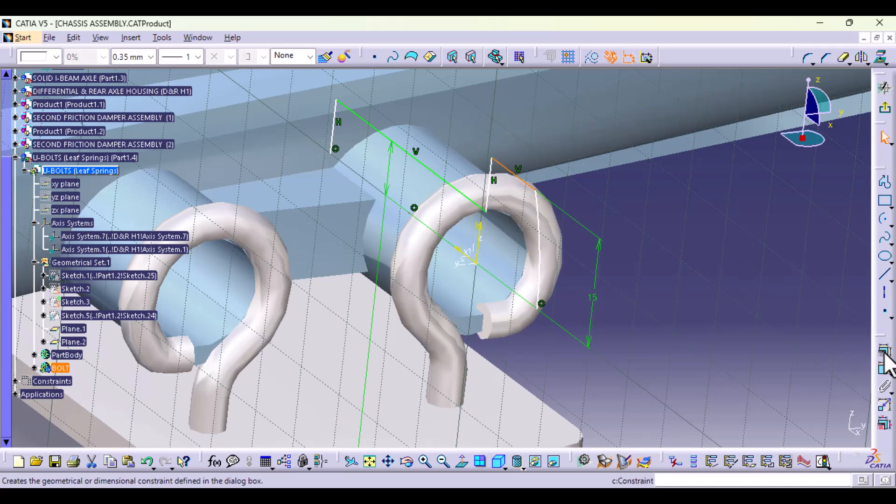
pyautogui.click(883, 370)
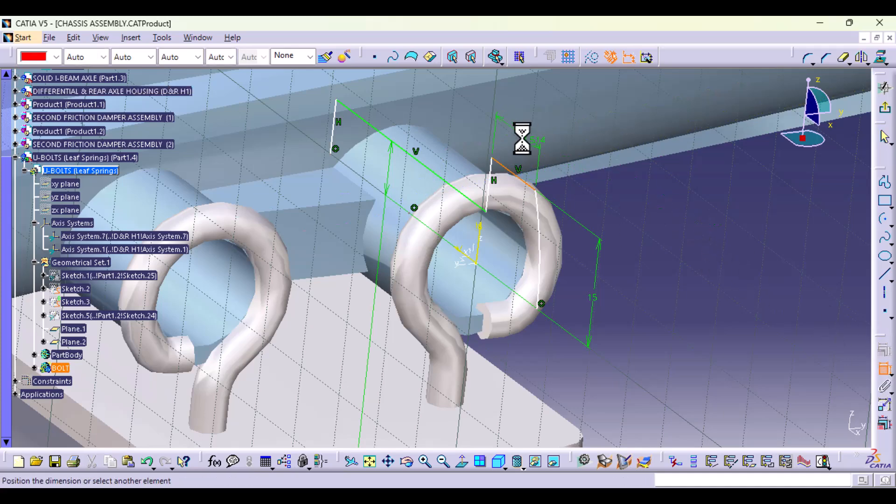
pyautogui.click(544, 142)
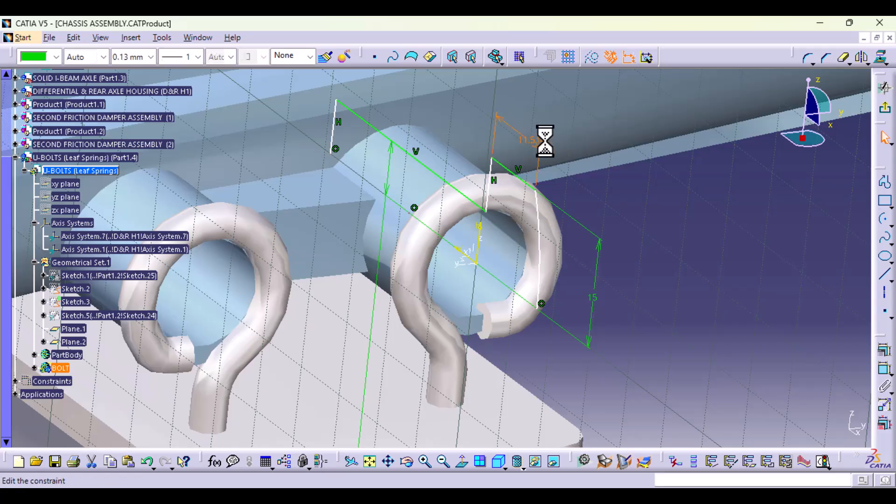
pyautogui.write('10')
pyautogui.press('Return')
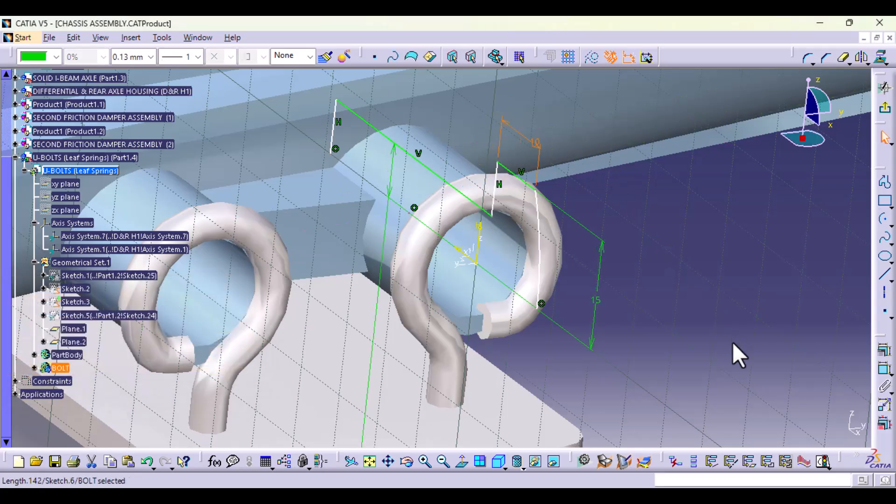
# Step: Dimension the distance between the head's underside line and the arc's endpoint on the axis, and set it to 14 mm
pyautogui.click(884, 368)
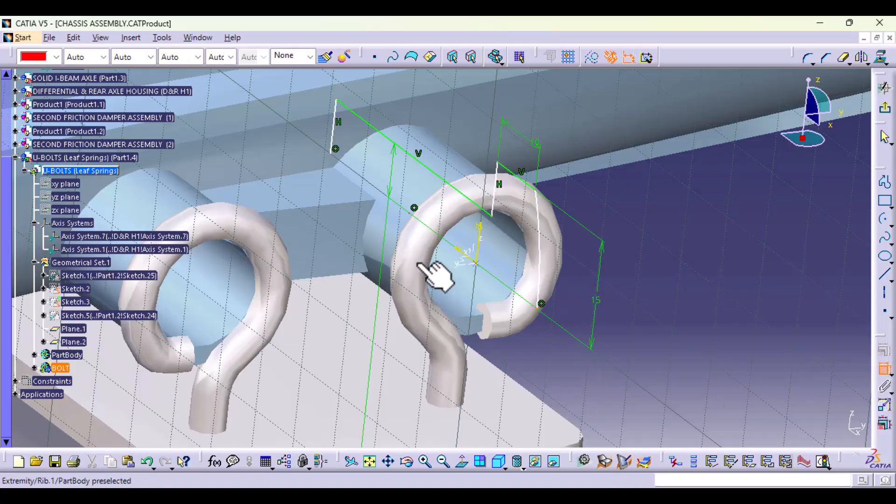
pyautogui.click(494, 203)
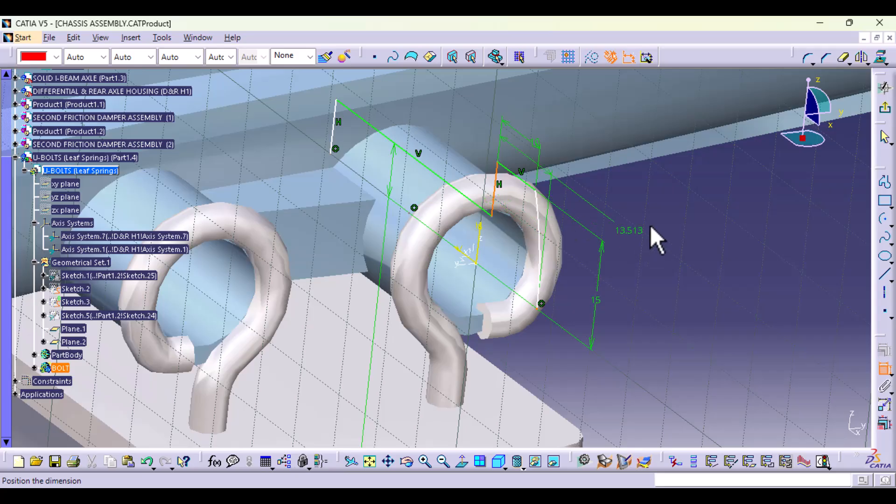
pyautogui.click(674, 195)
pyautogui.doubleClick(672, 193)
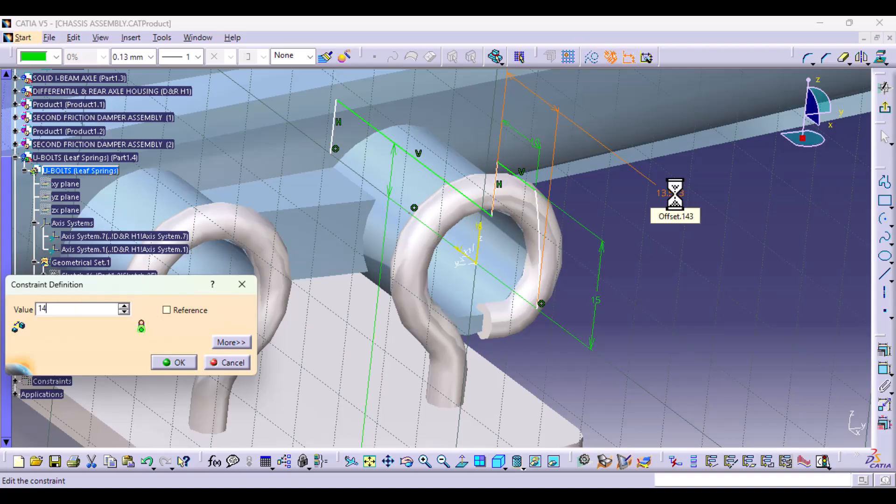
pyautogui.press('Return')
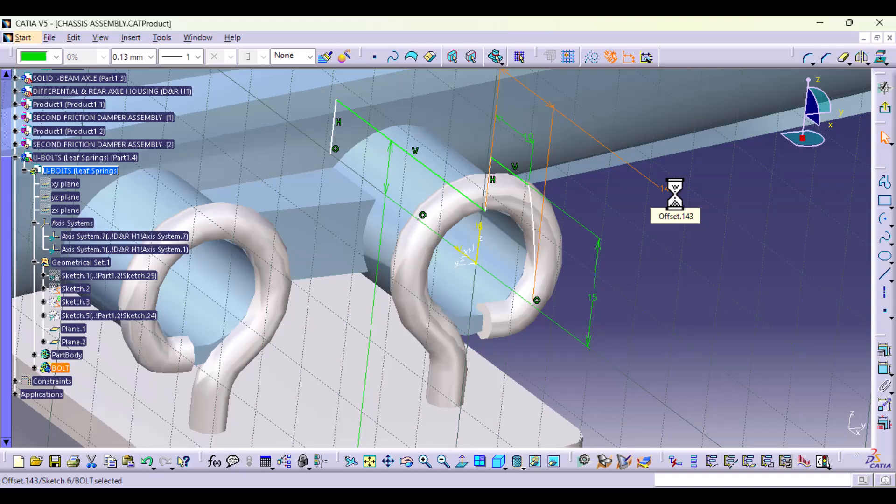
# Step: Shift the bolt head's underside line outward along the shank towards the outer face of the U-bolt ring
pyautogui.moveTo(350, 285); pyautogui.dragTo(424, 300, button='middle')
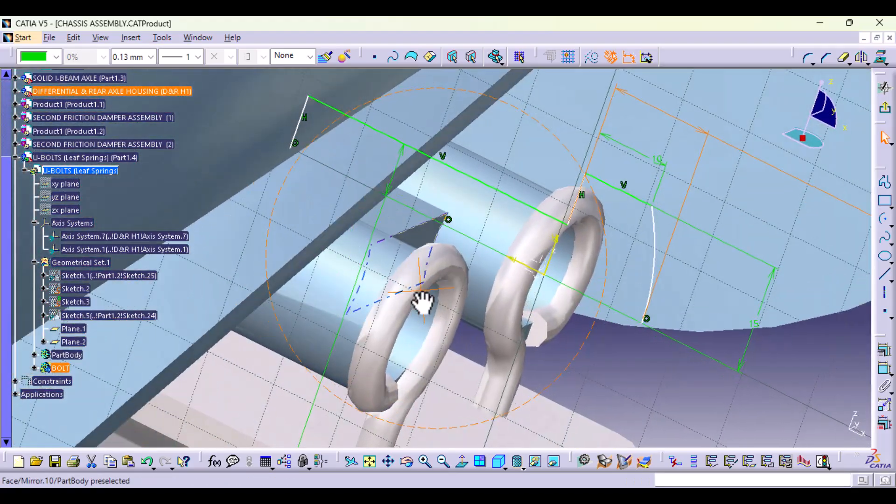
pyautogui.click(573, 213)
pyautogui.click(595, 228)
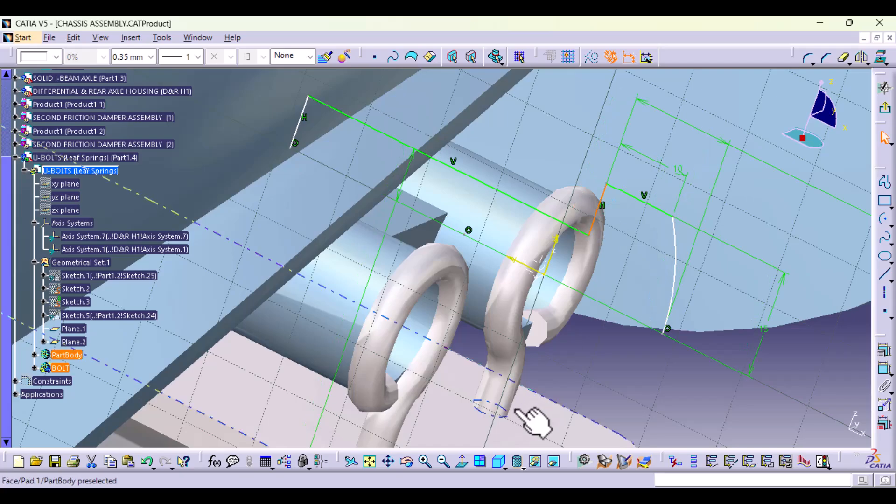
pyautogui.moveTo(488, 332)
pyautogui.mouseDown(button='middle')
pyautogui.moveTo(499, 288)
pyautogui.moveTo(483, 327)
pyautogui.moveTo(510, 341)
pyautogui.moveTo(500, 424)
pyautogui.moveTo(499, 380)
pyautogui.moveTo(481, 337)
pyautogui.mouseUp(button='middle')
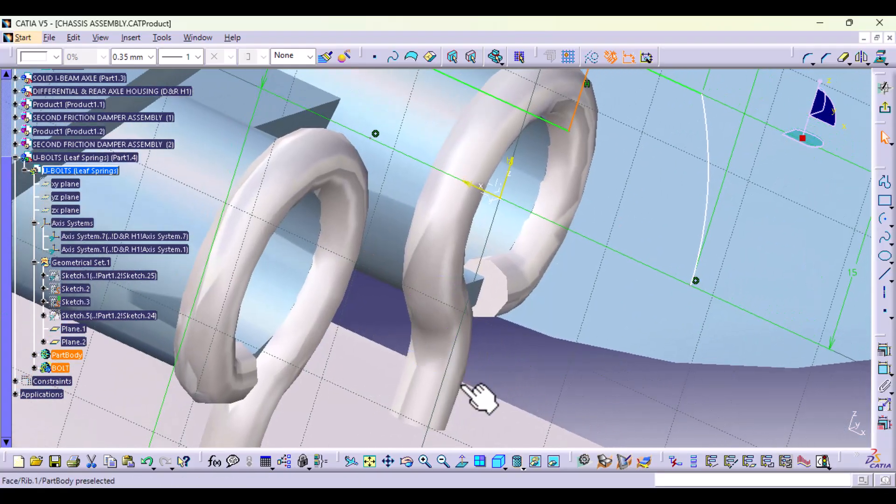
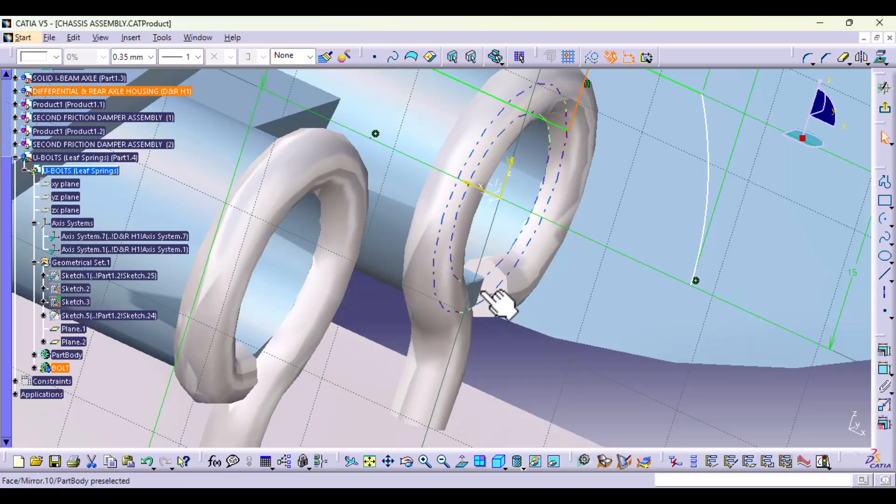
# Step: Dimension the bolt head's underside line from the sketch's horizontal axis, set the distance to 5 mm, and finish the sketch
pyautogui.moveTo(548, 327)
pyautogui.mouseDown(button='middle')
pyautogui.moveTo(520, 304)
pyautogui.moveTo(530, 384)
pyautogui.mouseUp(button='middle')
pyautogui.moveTo(630, 307); pyautogui.dragTo(648, 418, button='middle')
pyautogui.click(702, 402)
pyautogui.click(885, 367)
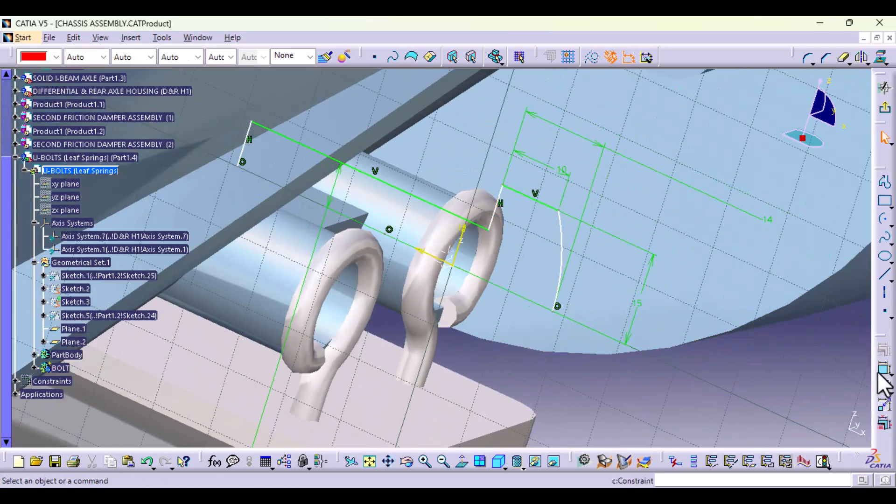
pyautogui.click(464, 236)
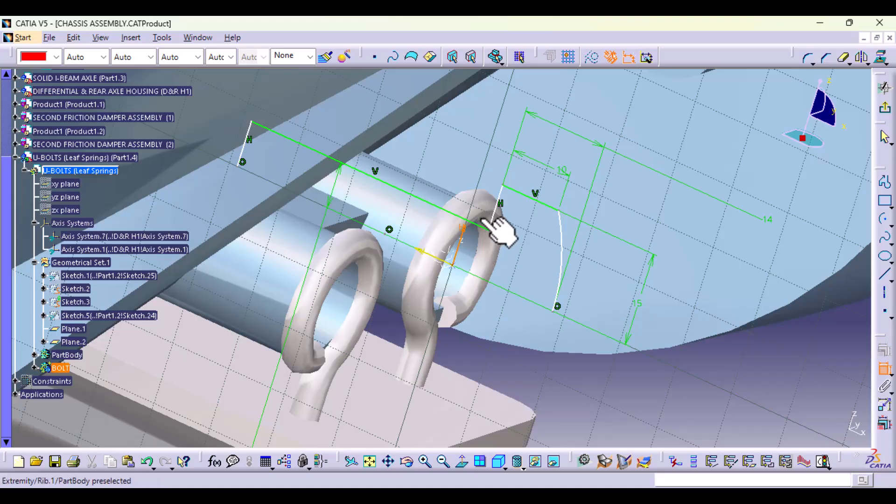
pyautogui.click(493, 214)
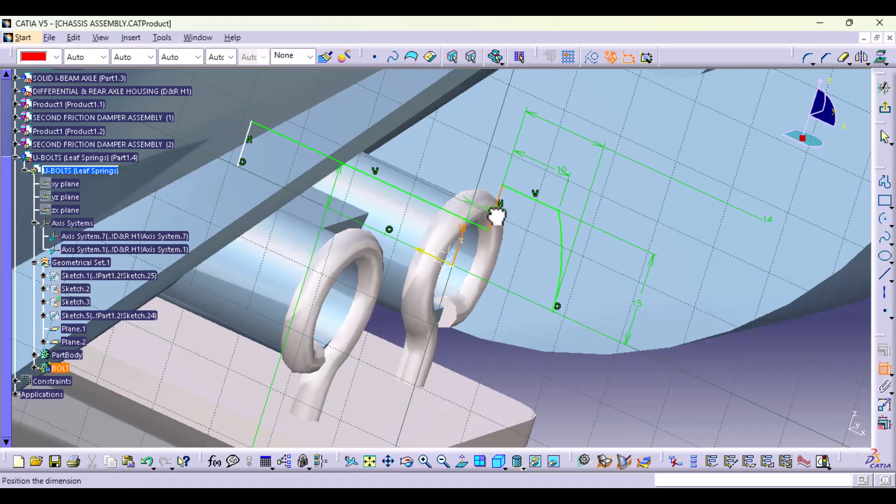
pyautogui.click(631, 393)
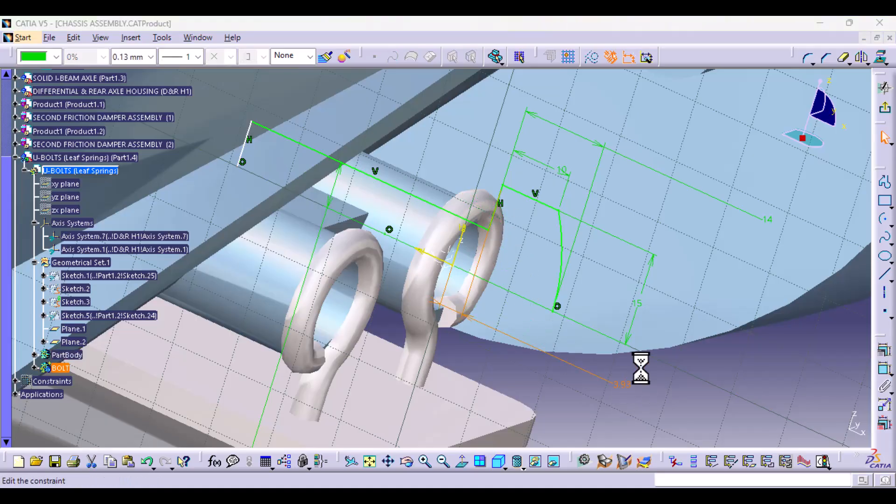
pyautogui.press('Return')
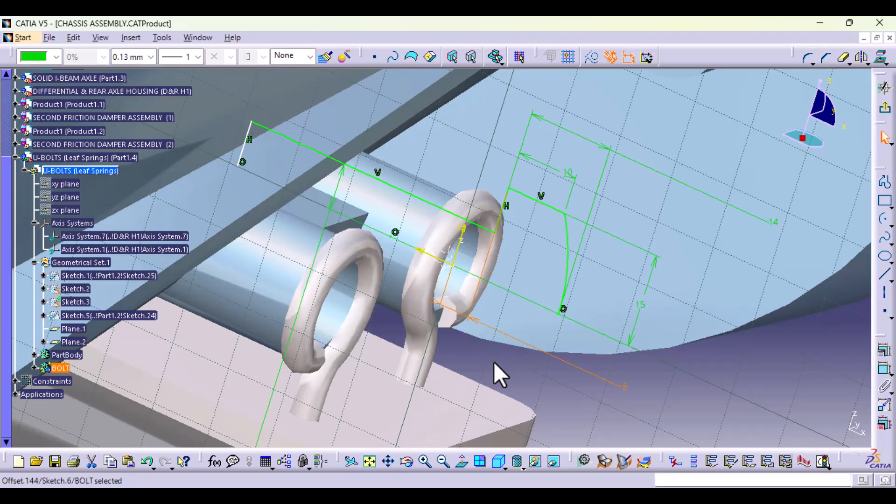
pyautogui.click(886, 116)
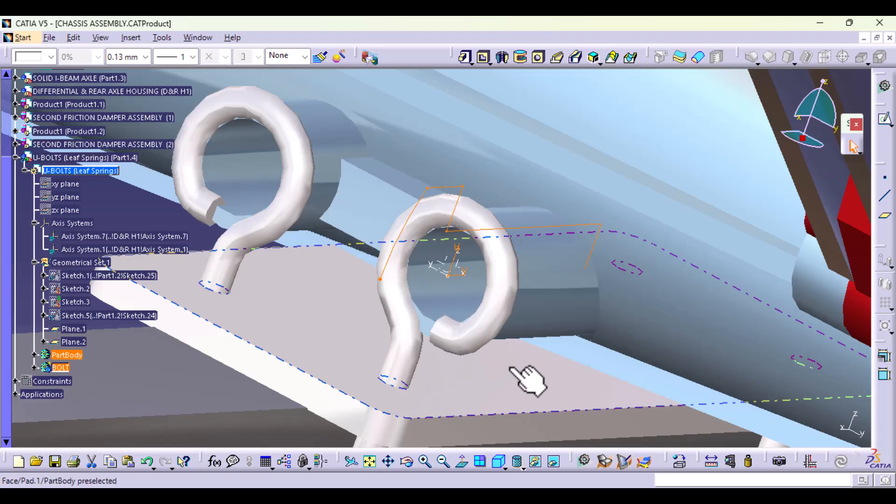
# Step: Define PartBody as the in-work object of the U-BOLTS (Leaf Springs) part
pyautogui.moveTo(527, 380); pyautogui.dragTo(496, 376, button='middle')
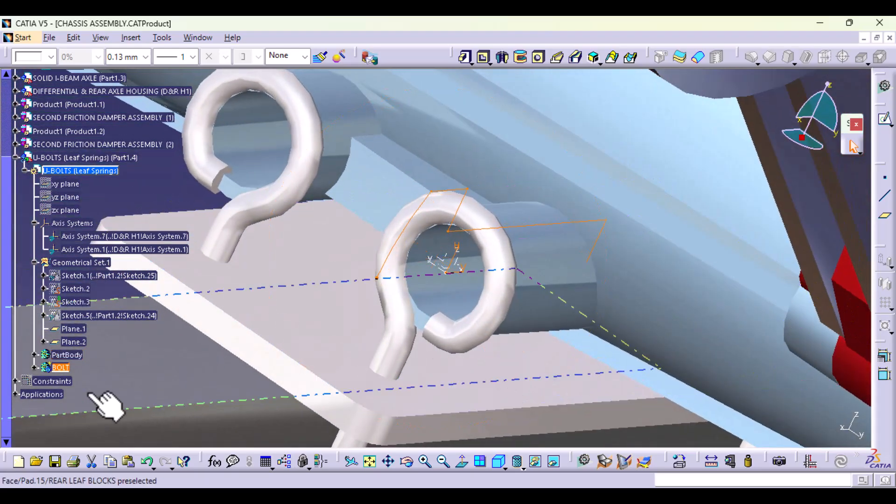
pyautogui.moveTo(188, 334); pyautogui.dragTo(191, 394, button='middle')
pyautogui.click(199, 218)
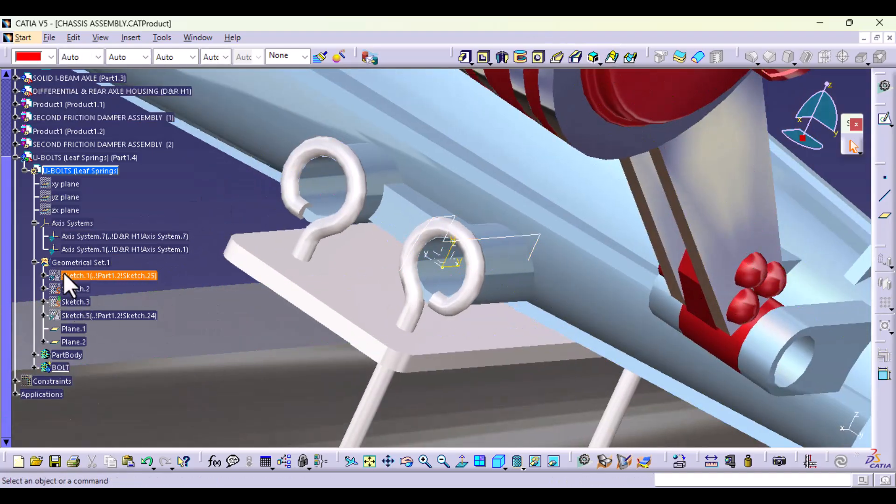
pyautogui.rightClick(70, 356)
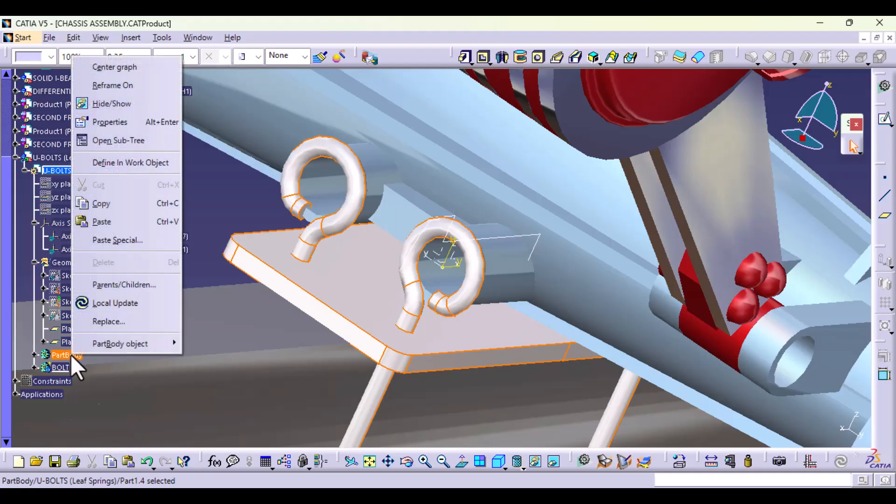
pyautogui.click(142, 164)
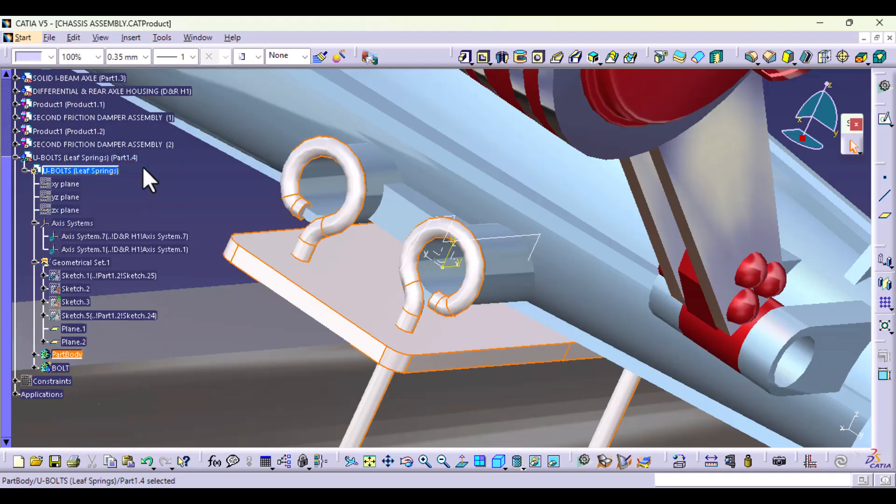
pyautogui.click(143, 169)
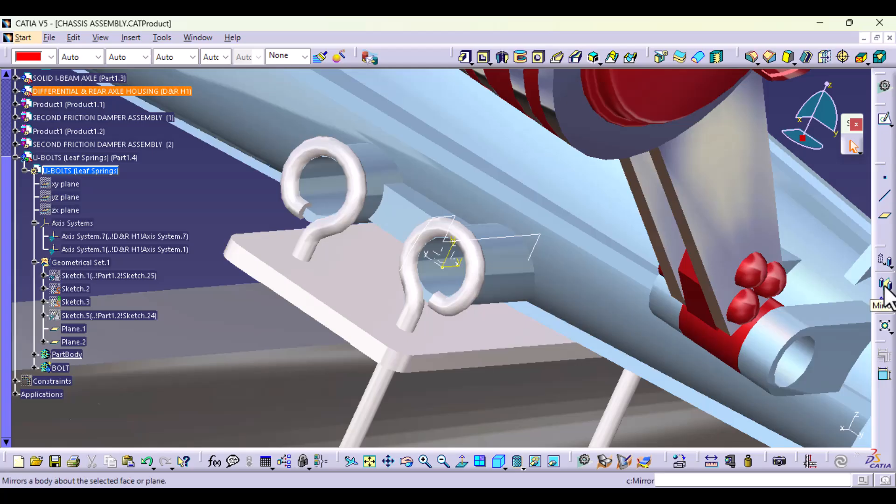
pyautogui.click(884, 262)
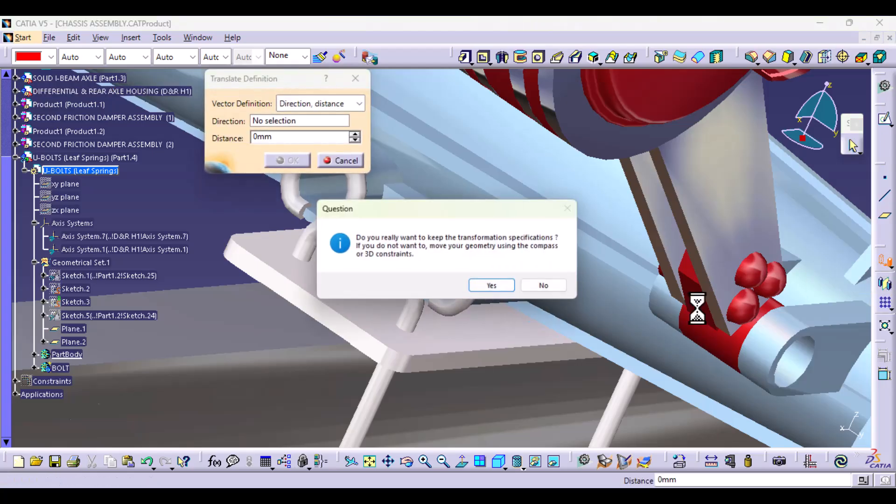
pyautogui.click(494, 287)
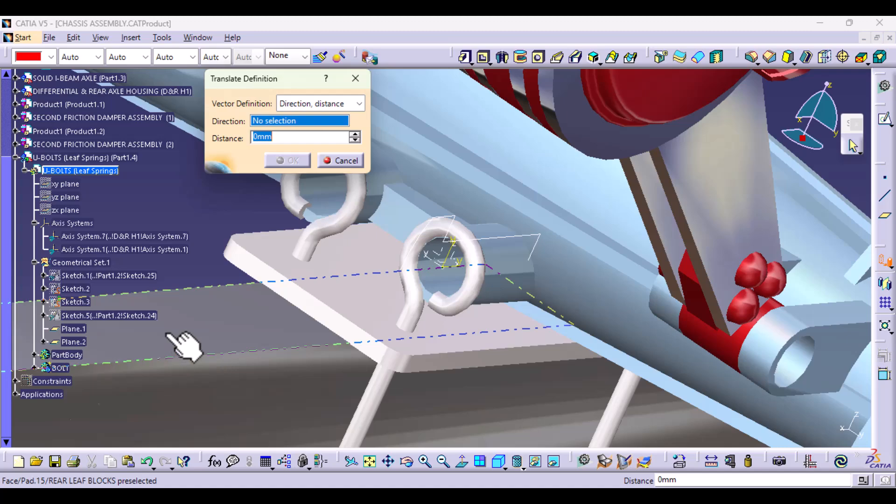
pyautogui.click(348, 161)
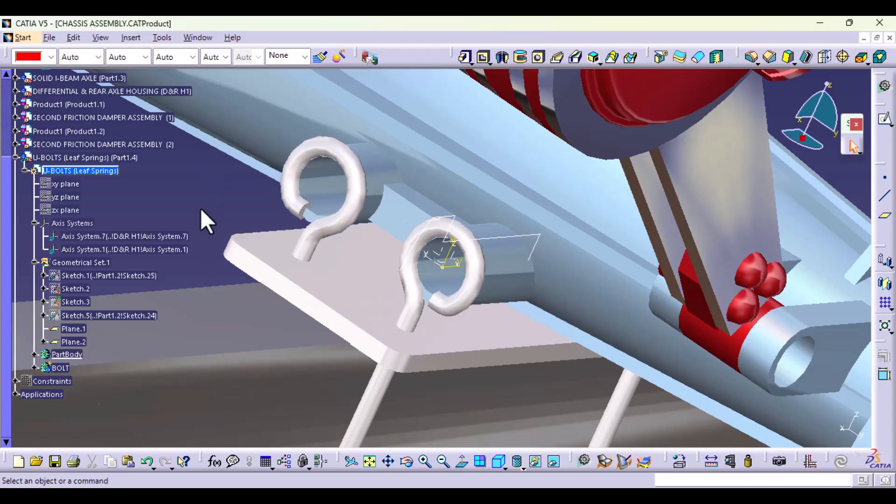
# Step: Make BOLT the in-work object and revolve the bolt profile sketch 360° about its vertical axis with the Shaft command
pyautogui.click(58, 368)
pyautogui.rightClick(59, 368)
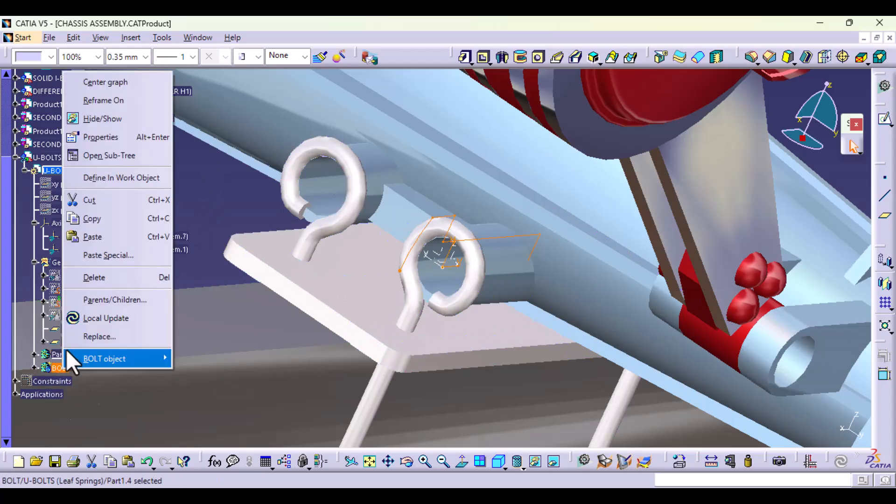
pyautogui.click(143, 177)
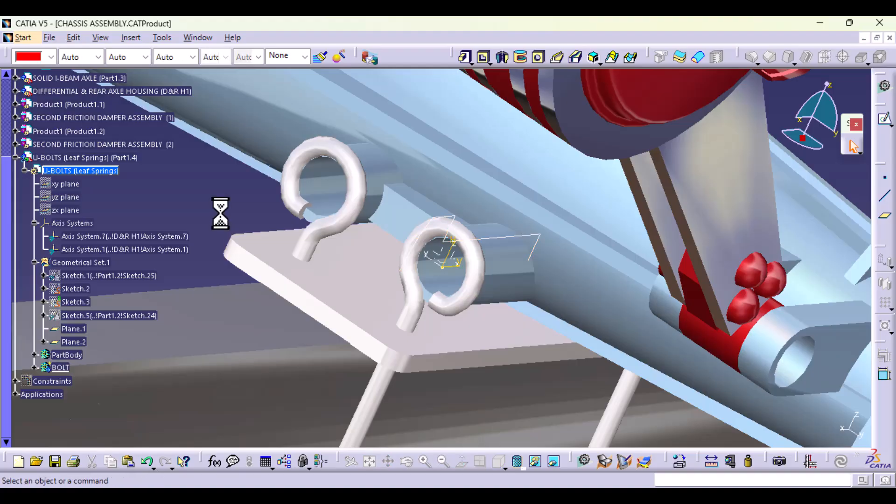
pyautogui.click(502, 57)
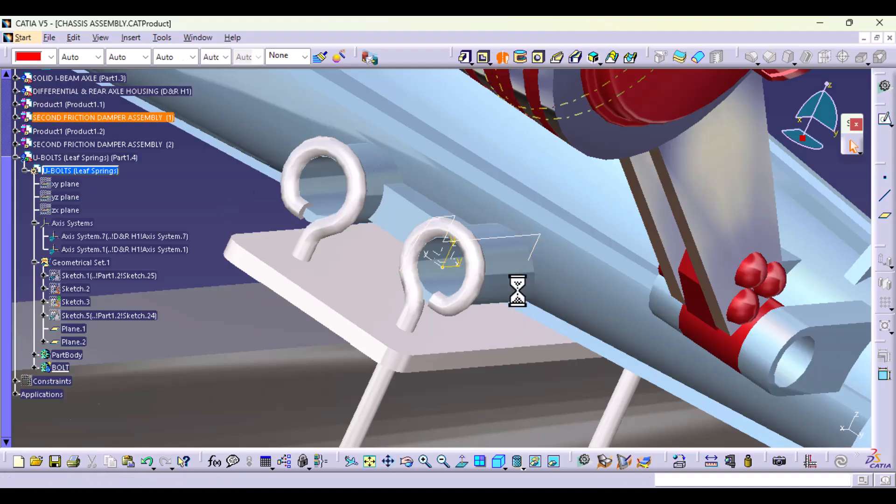
pyautogui.click(508, 238)
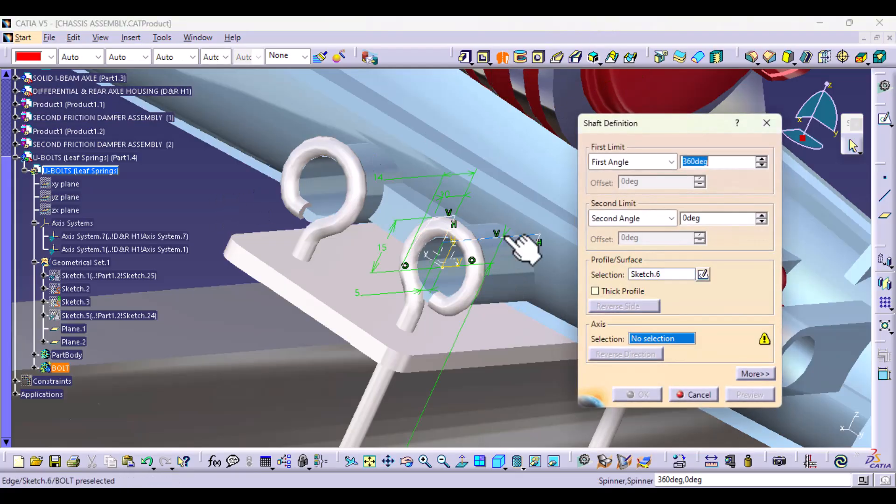
pyautogui.click(459, 267)
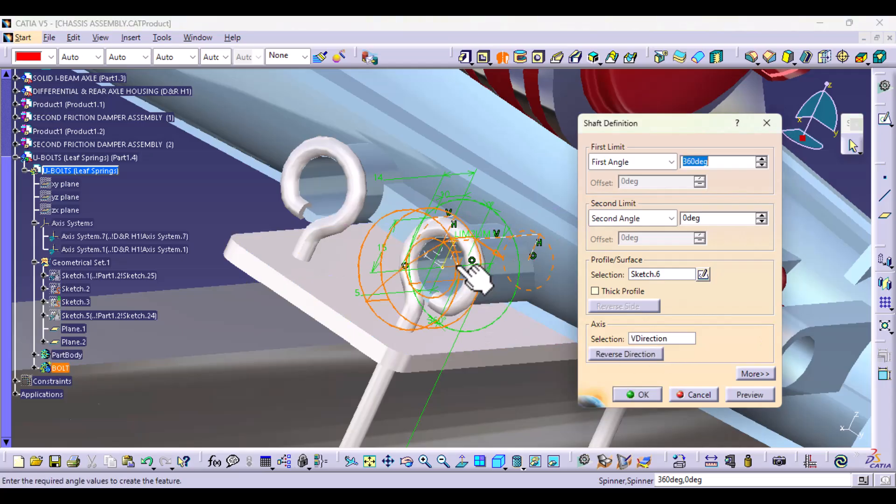
pyautogui.click(740, 394)
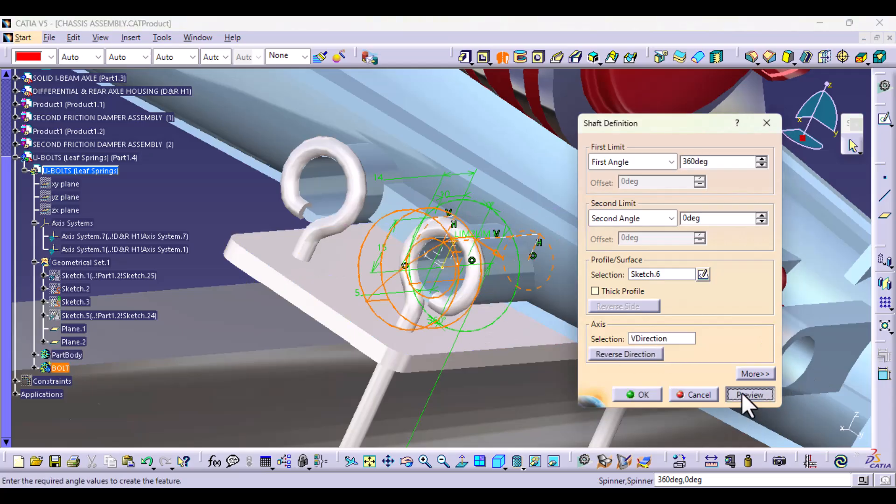
pyautogui.click(643, 394)
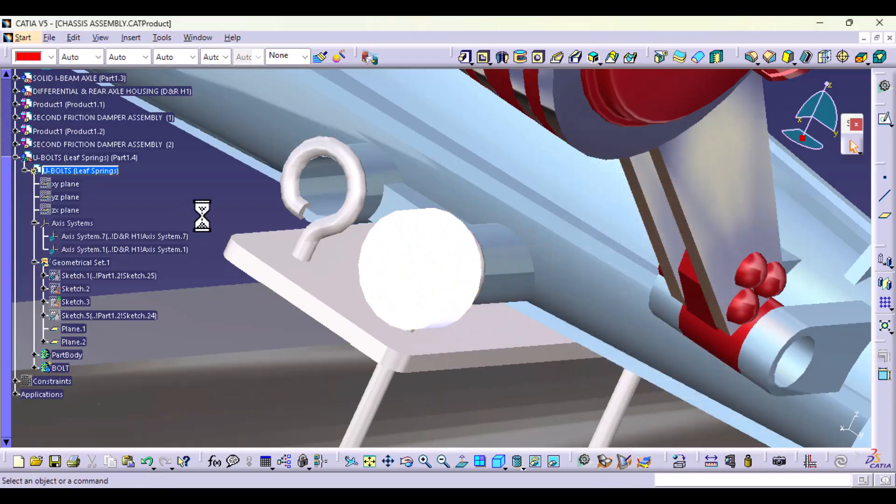
# Step: Apply the DS Black painting material to the BOLT body
pyautogui.click(66, 368)
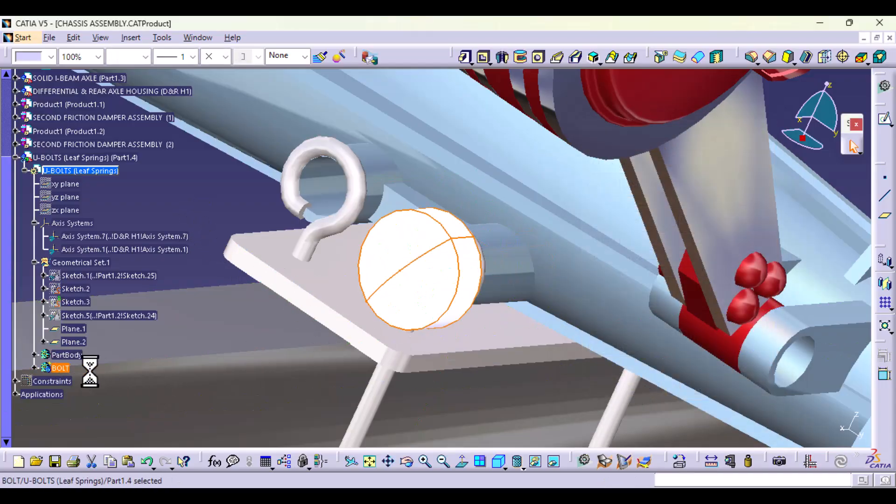
pyautogui.click(679, 462)
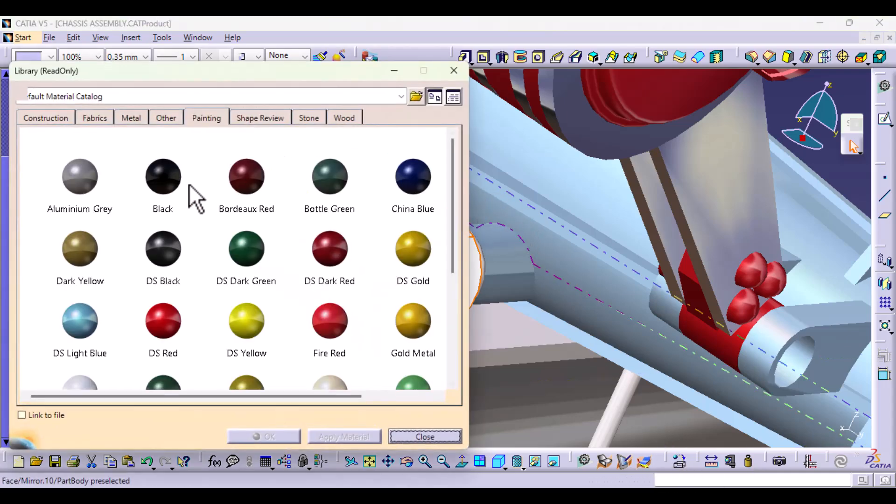
pyautogui.click(348, 436)
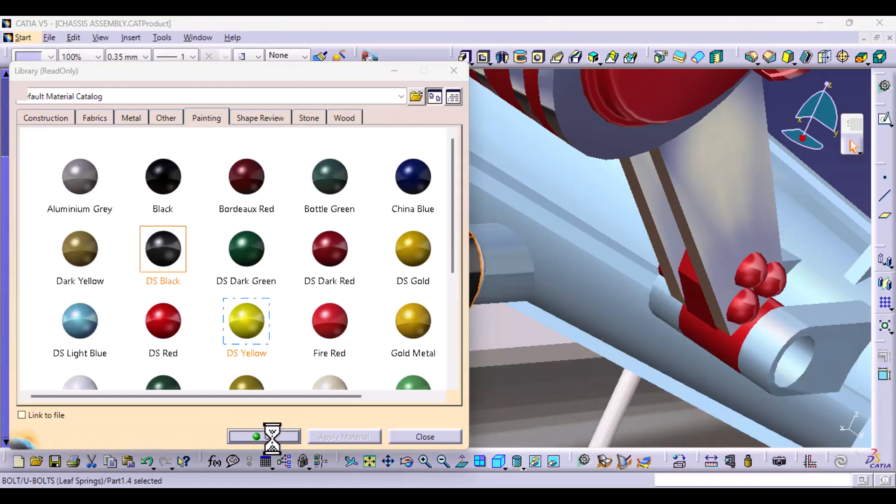
pyautogui.click(271, 436)
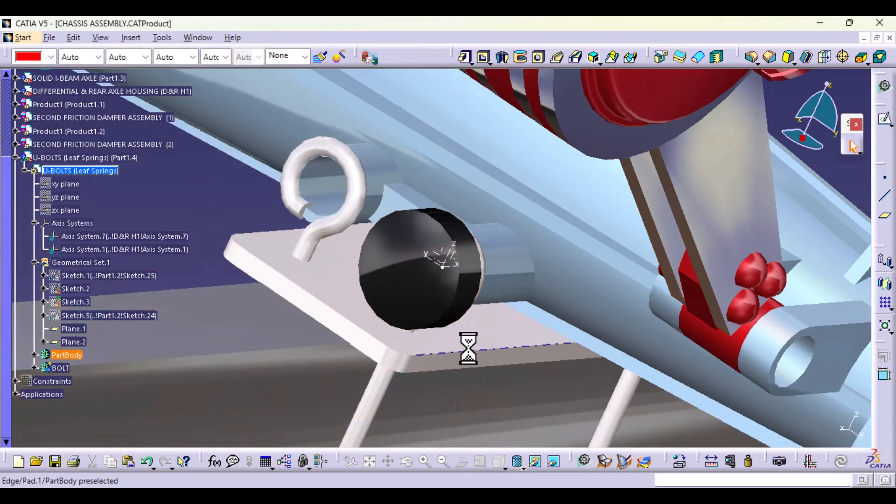
# Step: Replace the BOLT body's black paint with a grey material from the Metal family of the default material catalog
pyautogui.moveTo(466, 346); pyautogui.dragTo(420, 180, button='middle')
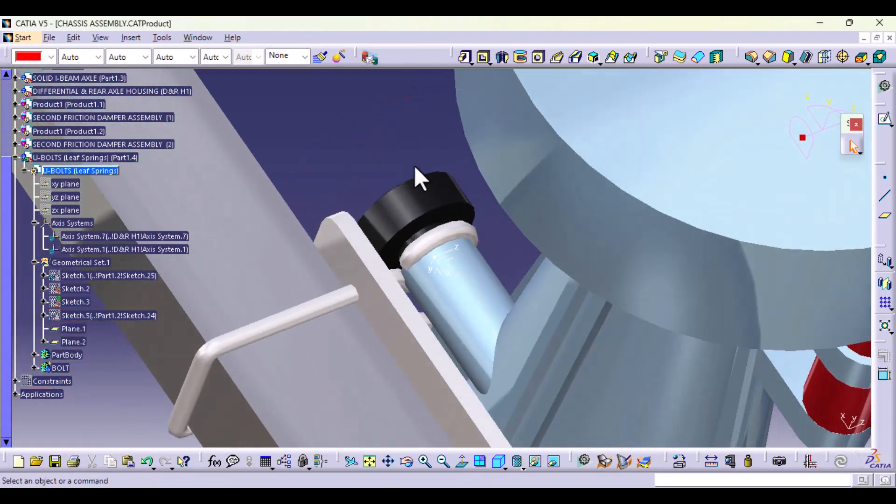
pyautogui.moveTo(359, 231); pyautogui.dragTo(438, 452, button='middle')
pyautogui.moveTo(358, 324); pyautogui.dragTo(458, 305, button='middle')
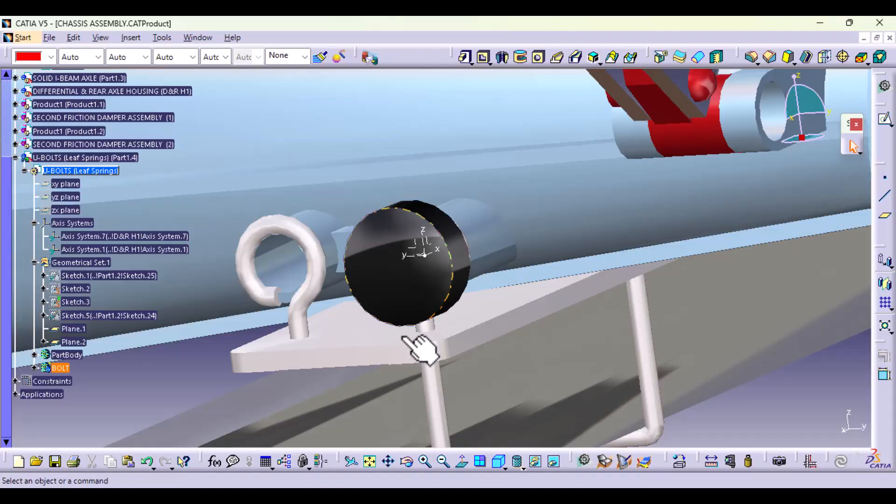
pyautogui.click(58, 367)
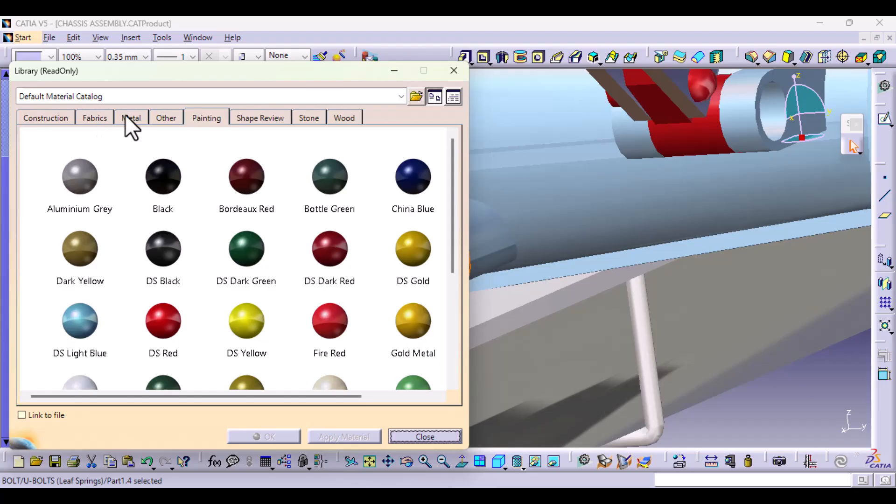
pyautogui.click(131, 119)
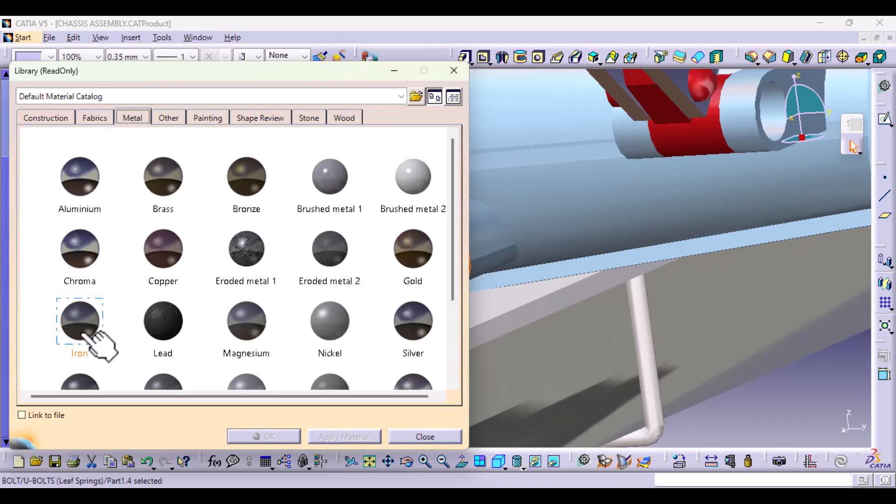
pyautogui.scroll(-2, 85, 334)
pyautogui.click(294, 439)
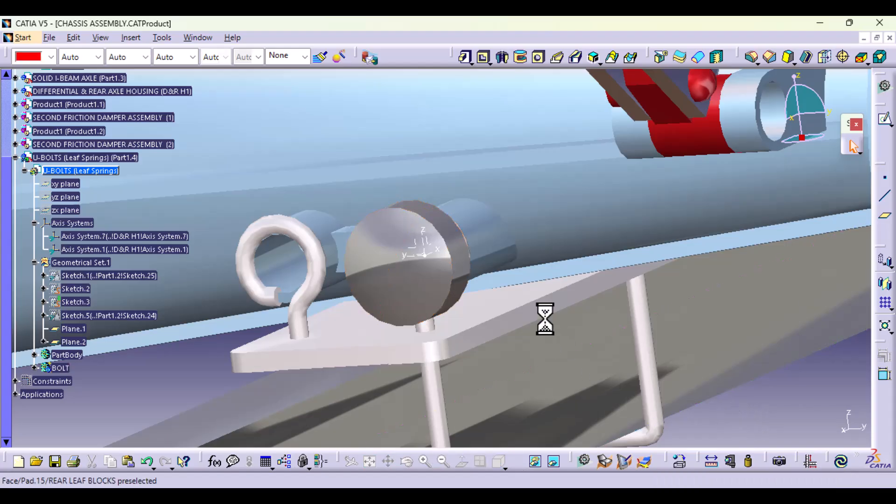
# Step: Open a new sketch on the YZ plane of Axis System.7 at the bolt
pyautogui.moveTo(544, 315); pyautogui.dragTo(450, 320, button='middle')
pyautogui.moveTo(430, 270); pyautogui.dragTo(536, 356, button='middle')
pyautogui.click(427, 255)
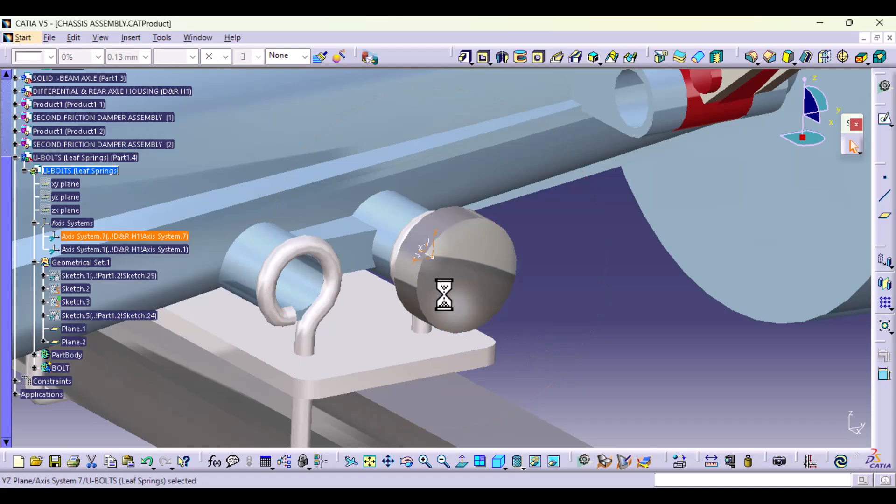
pyautogui.click(884, 119)
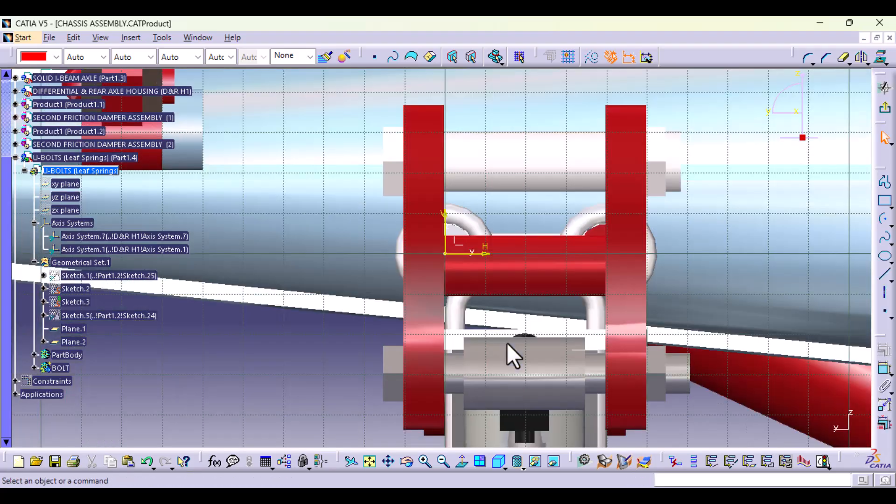
# Step: Draw a hexagon centred on the sketch origin, about 11.6 mm from centre to side
pyautogui.click(884, 274)
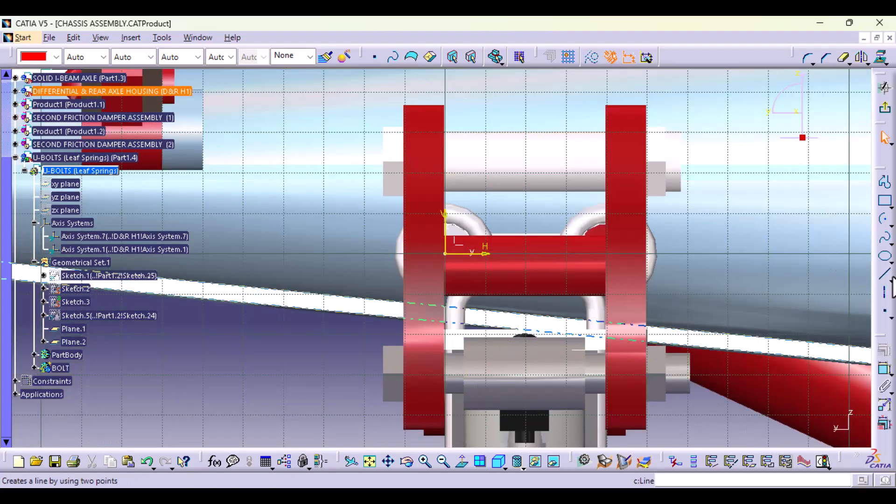
pyautogui.click(890, 205)
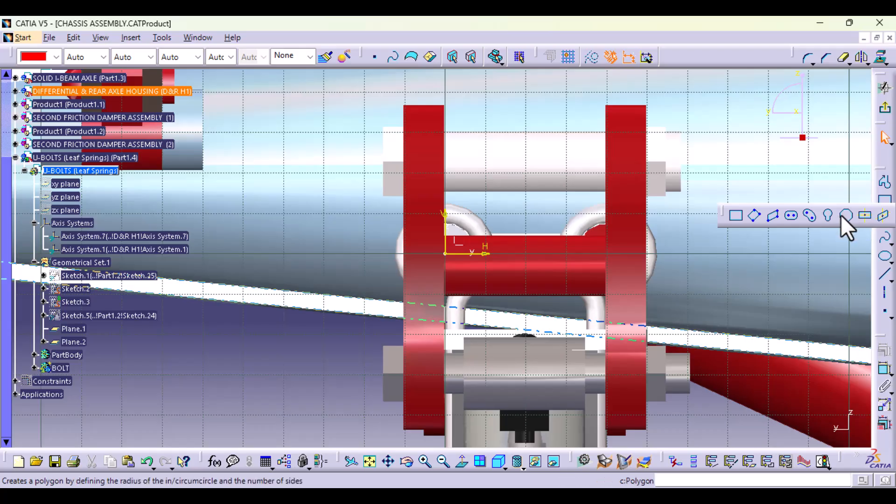
pyautogui.click(842, 215)
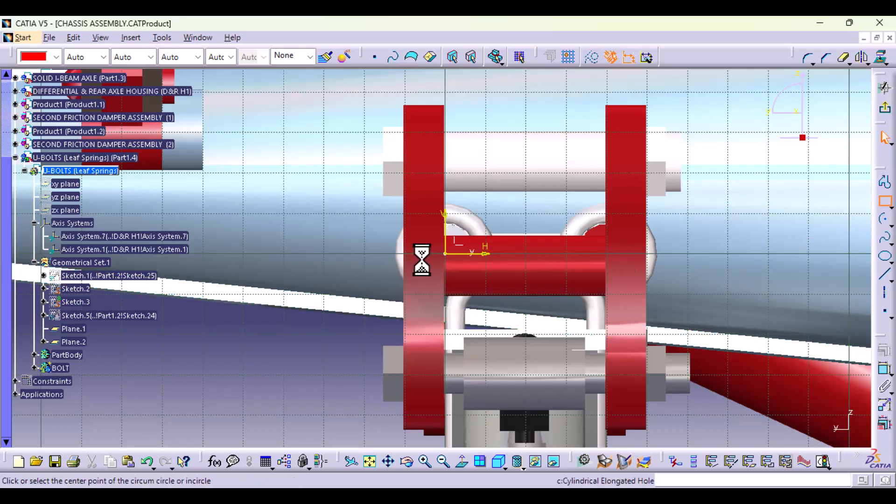
pyautogui.click(445, 253)
pyautogui.click(448, 211)
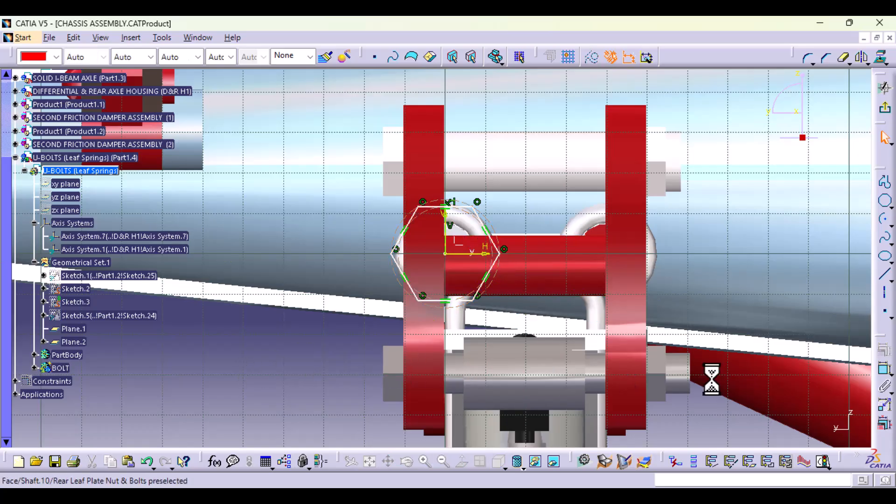
# Step: Dimension the hexagon's lower side from the horizontal axis and set the offset to 15 mm
pyautogui.click(884, 369)
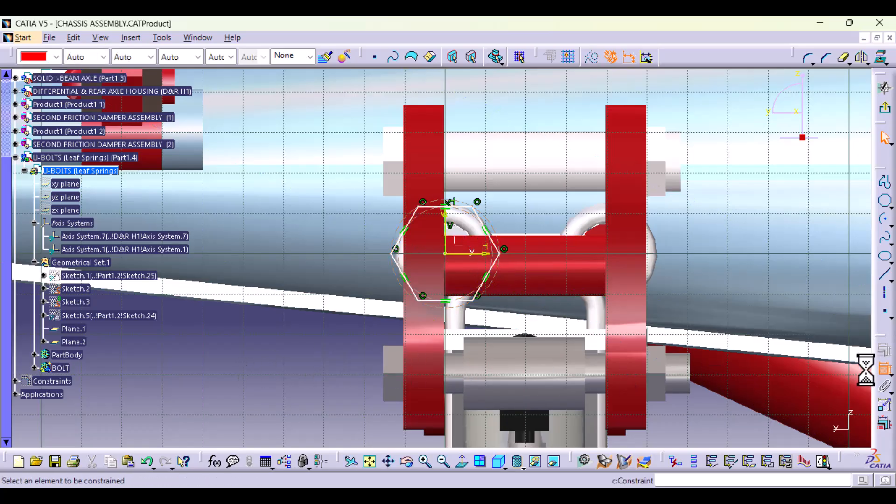
pyautogui.click(438, 297)
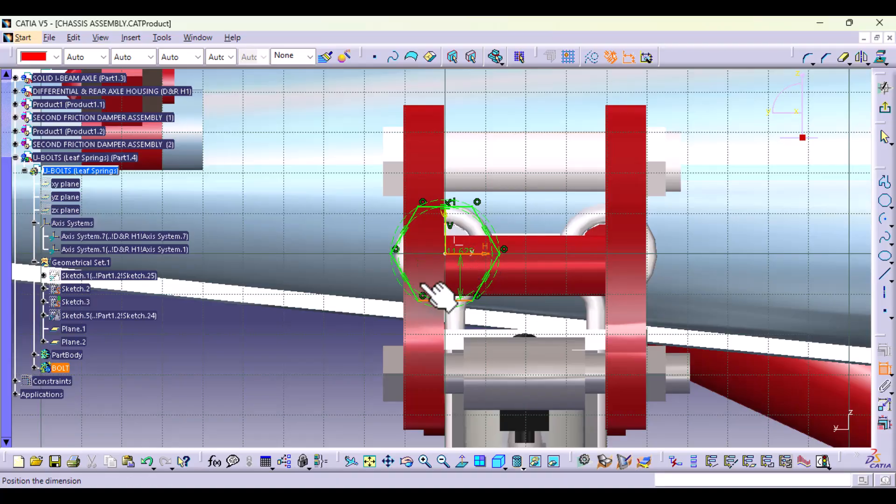
pyautogui.click(307, 343)
pyautogui.doubleClick(308, 339)
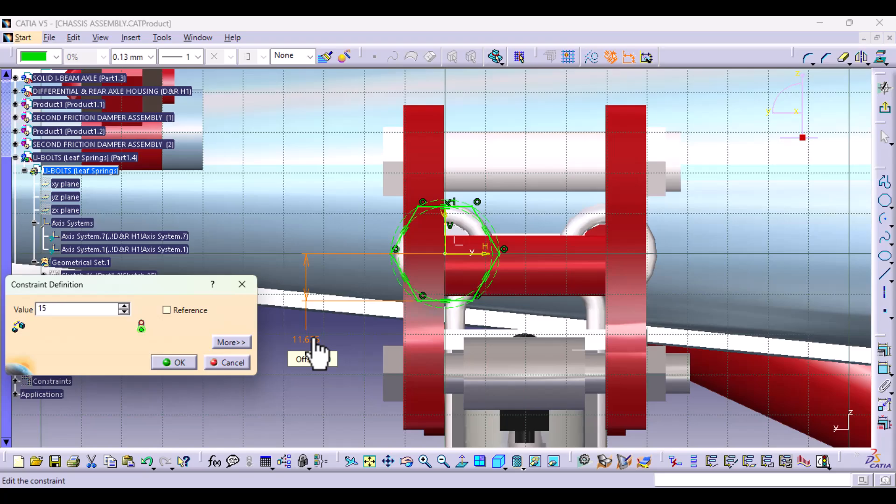
pyautogui.write('15')
pyautogui.press('Return')
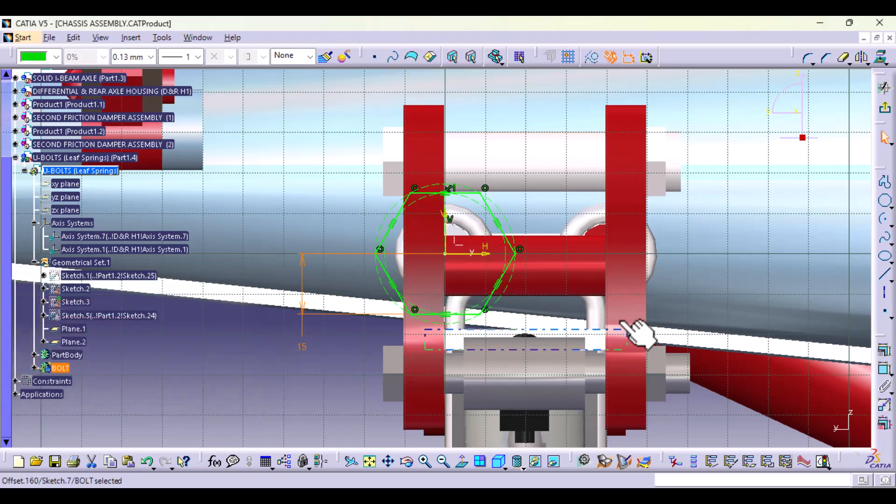
# Step: Draw a second, larger hexagon around the first one, centred on the same origin, and exit the sketch
pyautogui.moveTo(343, 327)
pyautogui.mouseDown(button='middle')
pyautogui.moveTo(376, 306)
pyautogui.moveTo(386, 350)
pyautogui.moveTo(546, 183)
pyautogui.moveTo(632, 208)
pyautogui.moveTo(686, 206)
pyautogui.mouseUp(button='middle')
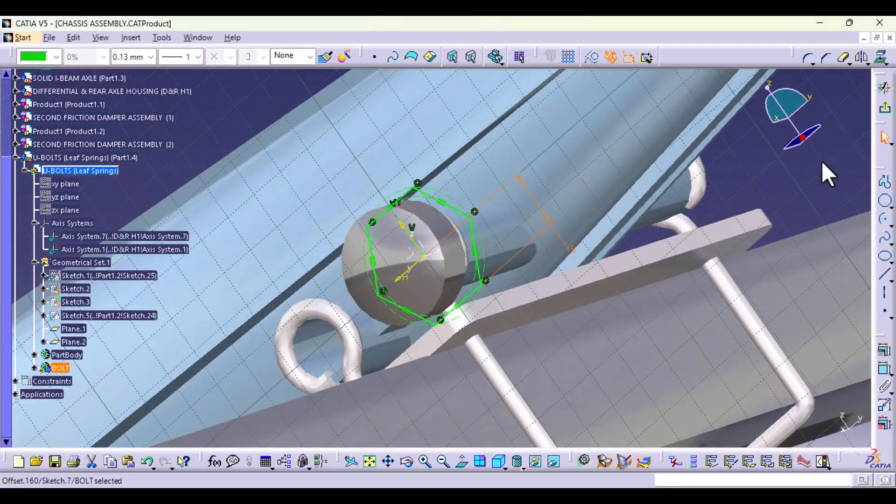
pyautogui.click(458, 462)
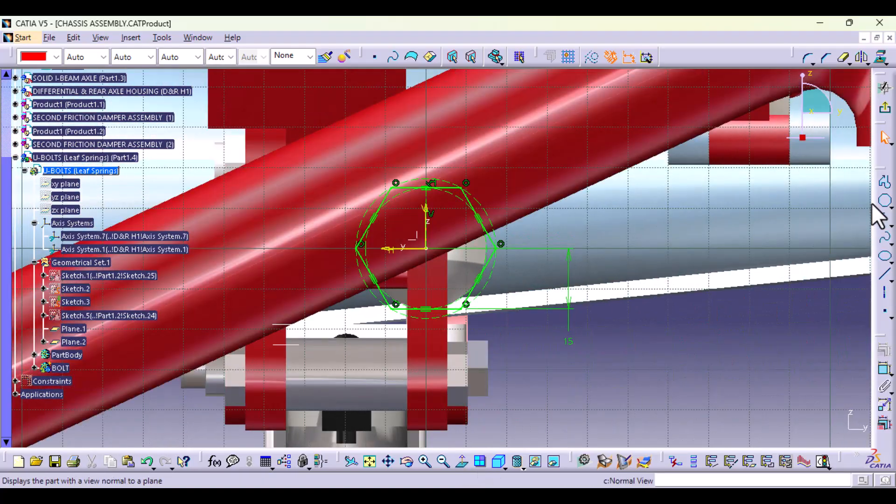
pyautogui.click(884, 201)
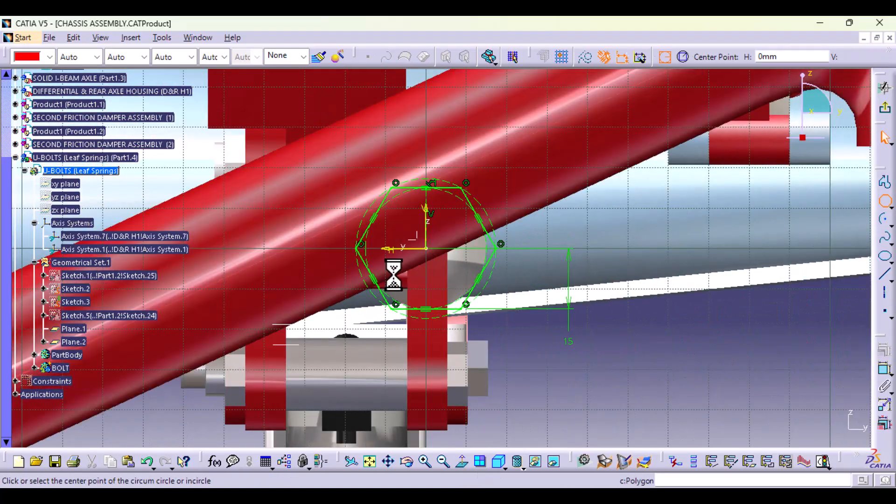
pyautogui.click(426, 248)
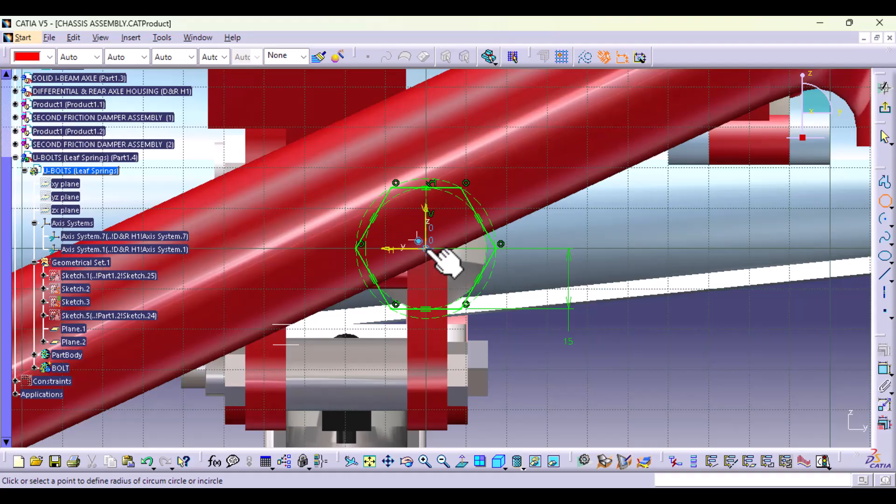
pyautogui.click(479, 343)
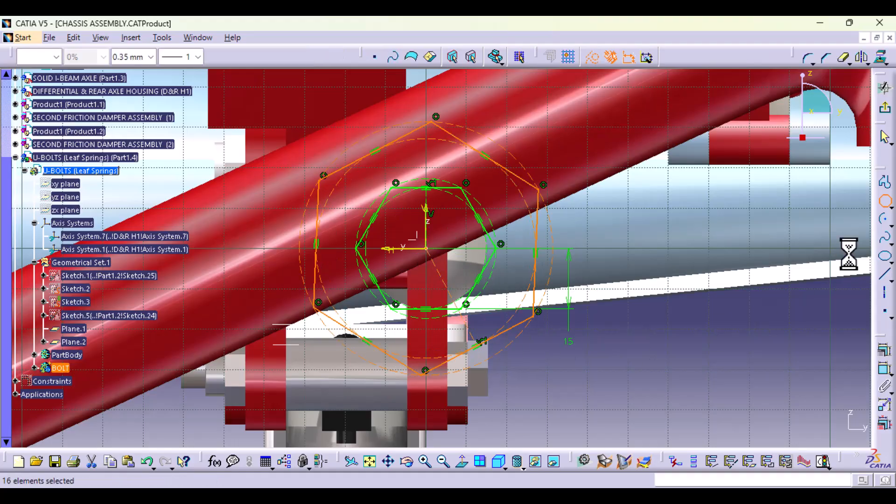
pyautogui.click(883, 112)
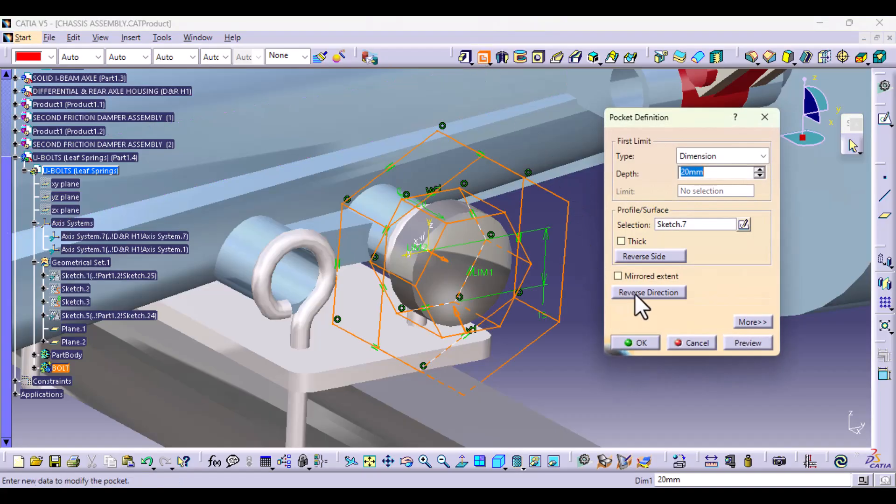
# Step: Cut the bolt head with a 20 mm deep Pocket of the double-hexagon sketch, using mirrored extent
pyautogui.click(631, 276)
pyautogui.click(645, 345)
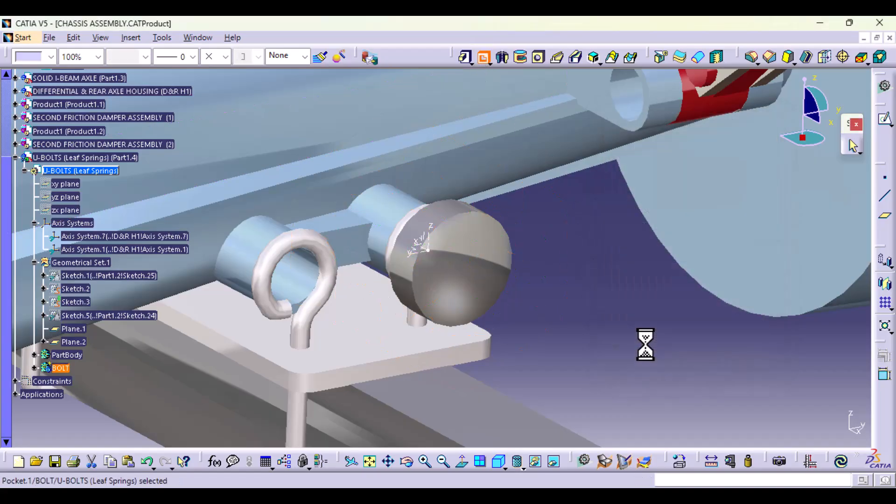
pyautogui.click(644, 358)
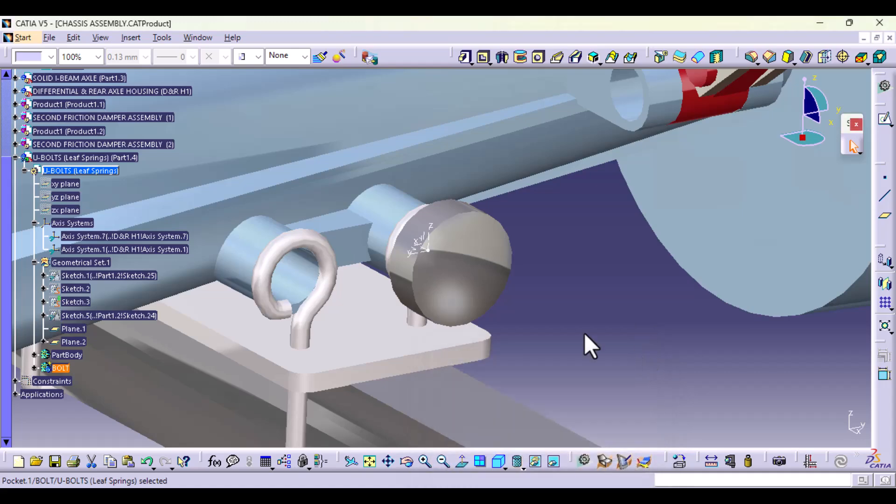
# Step: Measure the radius of the bolt head's outer circular edge
pyautogui.click(413, 283)
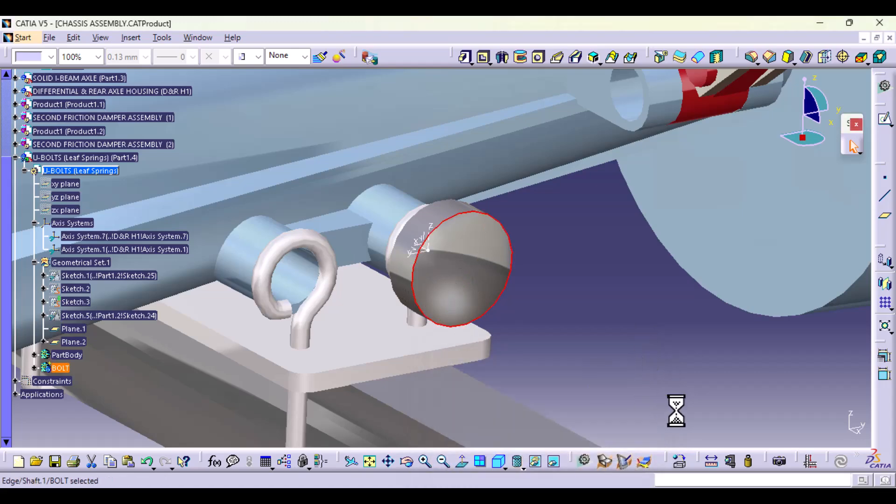
pyautogui.click(730, 461)
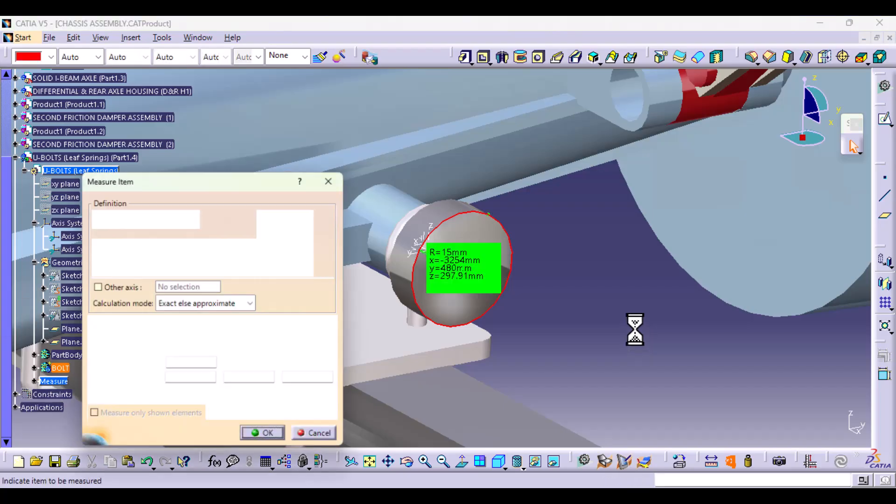
pyautogui.click(318, 438)
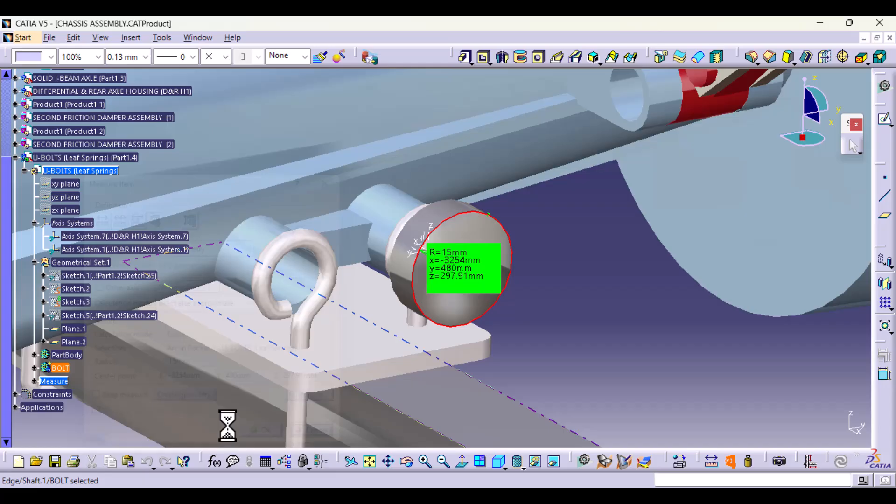
# Step: Reopen the sketch of the BOLT body's pocket and delete the inner hexagon's 15 mm offset dimension
pyautogui.click(34, 367)
pyautogui.click(43, 408)
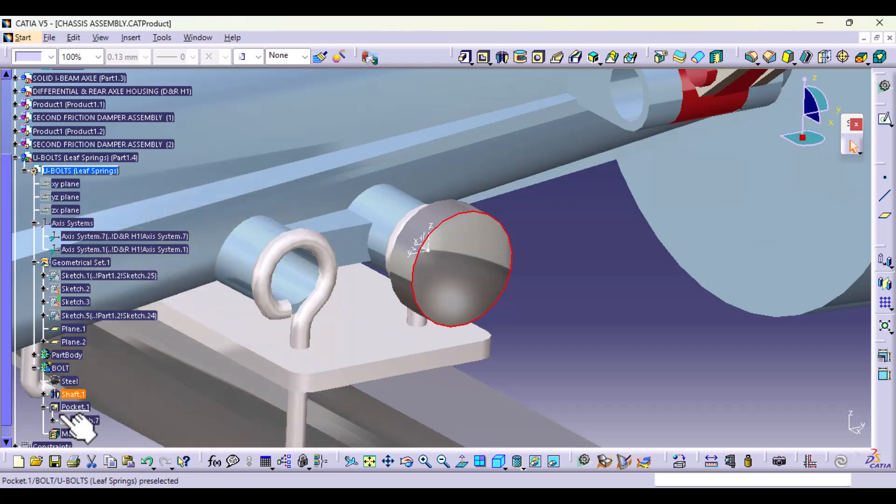
pyautogui.doubleClick(87, 421)
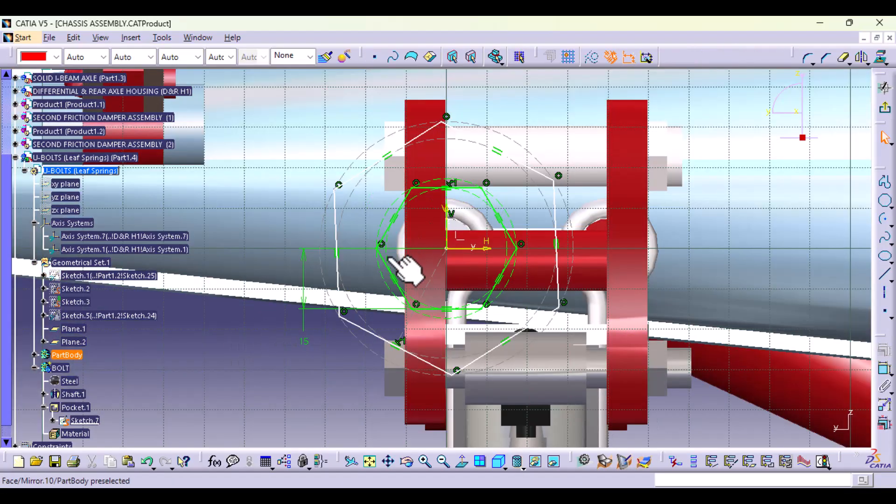
pyautogui.click(308, 345)
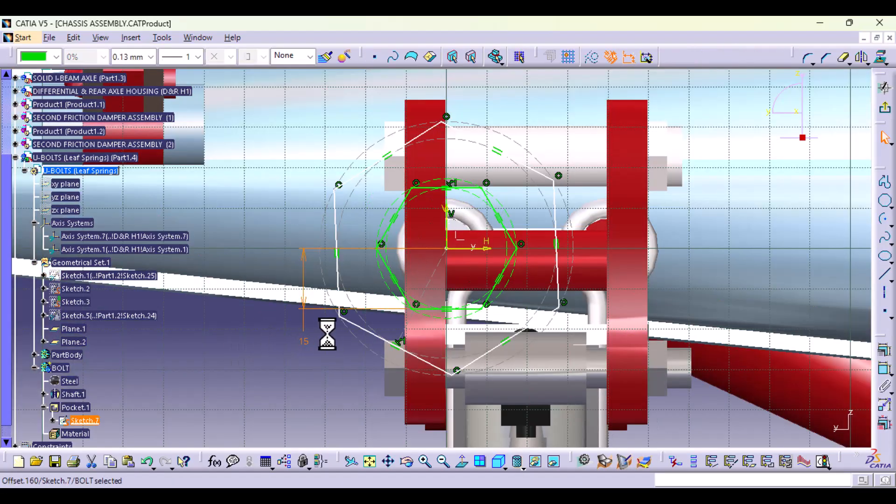
pyautogui.press('Delete')
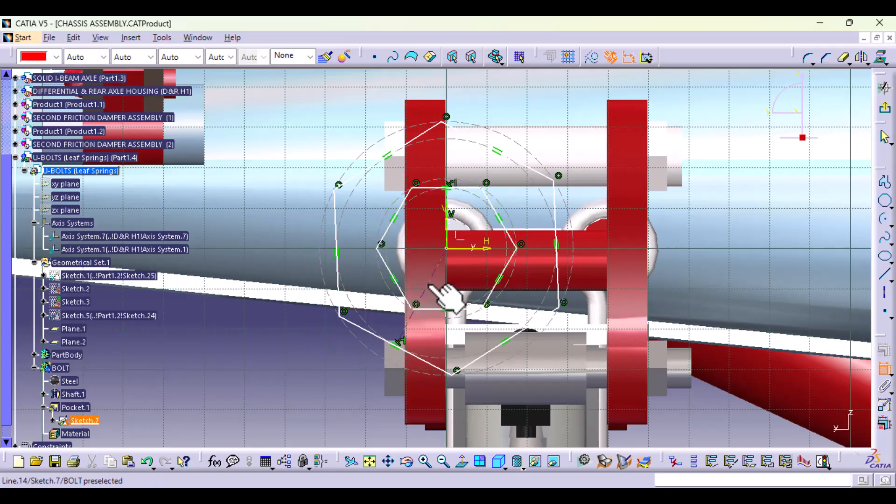
# Step: Dimension the inner hexagon from the origin to its lower corner, set it to 15 mm, and exit the sketch
pyautogui.click(448, 250)
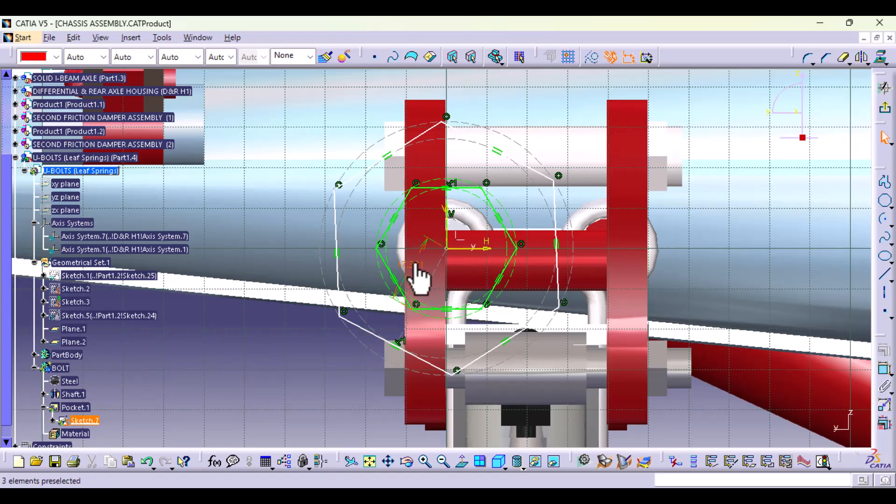
pyautogui.click(414, 267)
pyautogui.doubleClick(412, 264)
pyautogui.write('1')
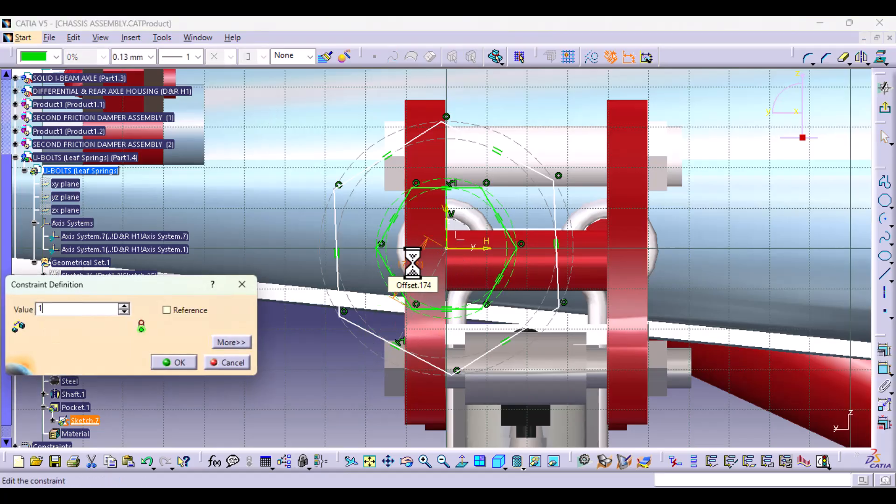
pyautogui.write('5')
pyautogui.press('Return')
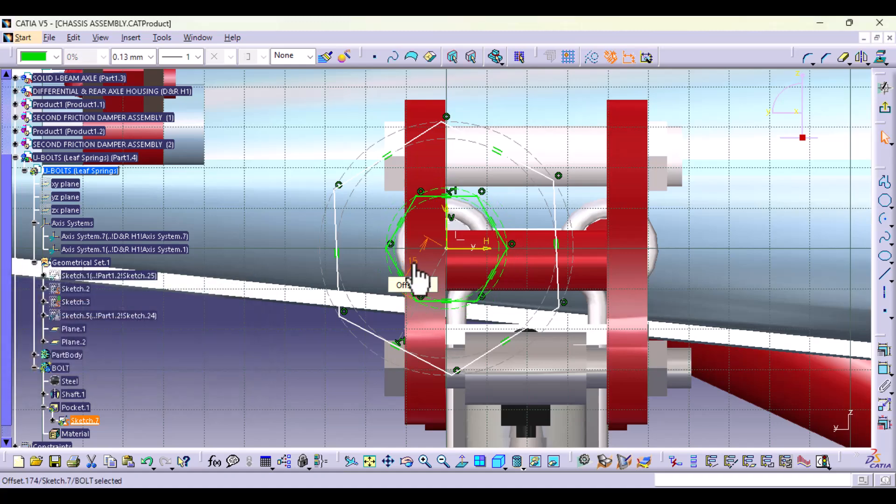
pyautogui.click(885, 110)
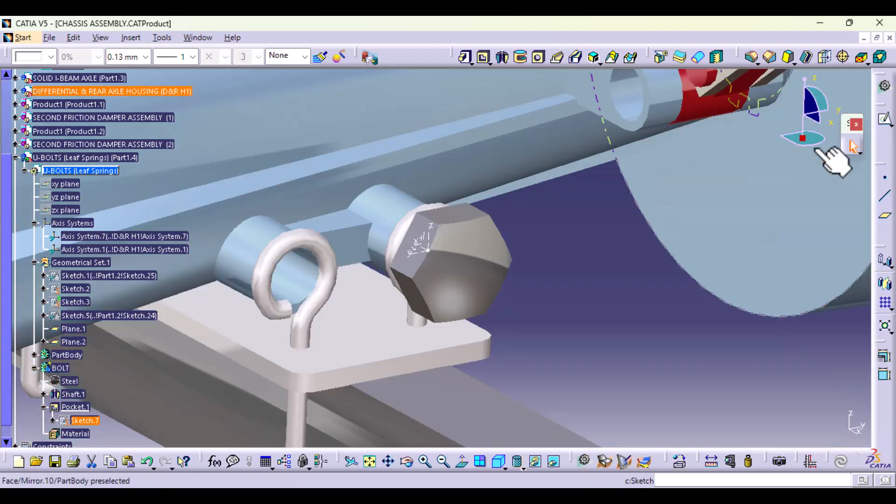
# Step: Collapse the BOLT body in the tree, expand PartBody and define PartBody as the in-work object
pyautogui.moveTo(515, 308); pyautogui.dragTo(430, 250, button='middle')
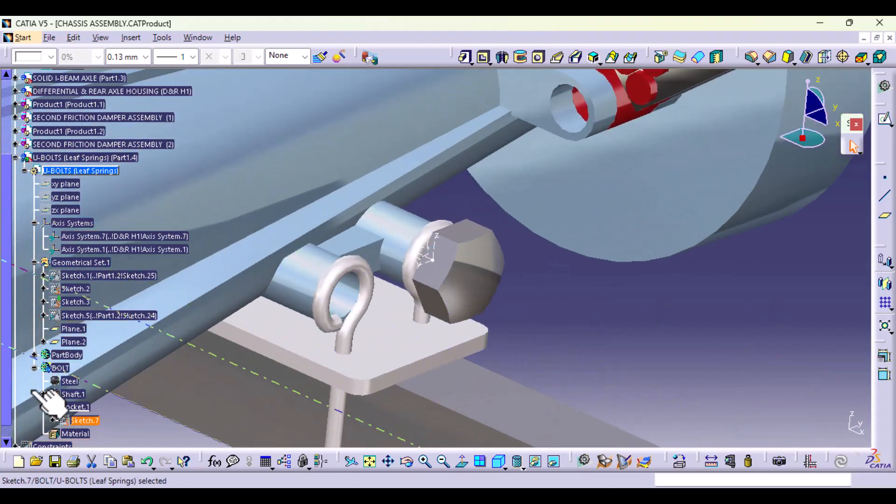
pyautogui.click(34, 368)
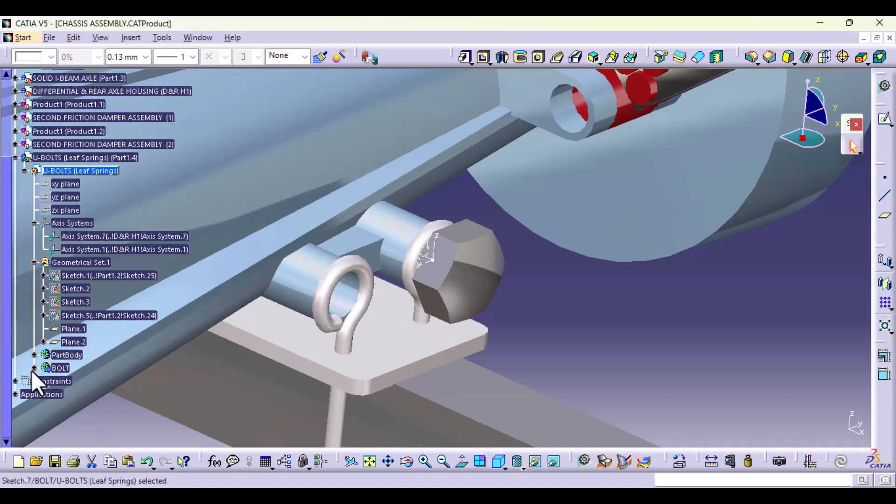
pyautogui.click(33, 354)
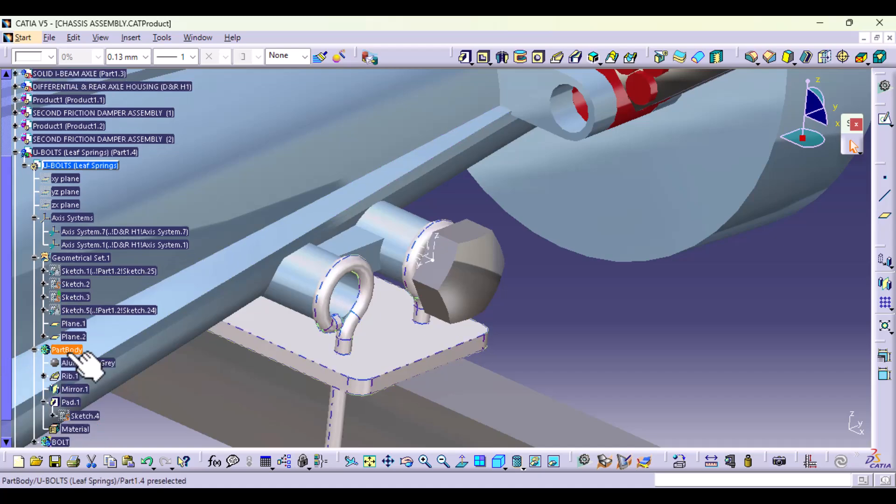
pyautogui.rightClick(84, 350)
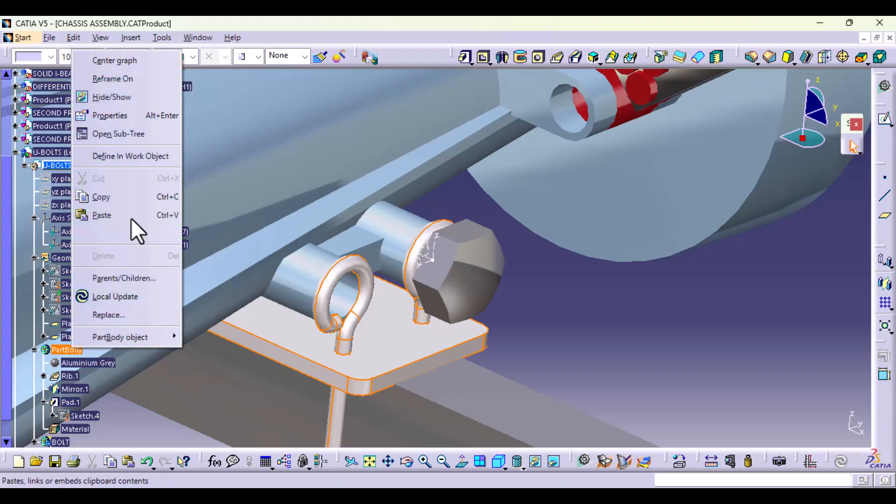
pyautogui.click(147, 151)
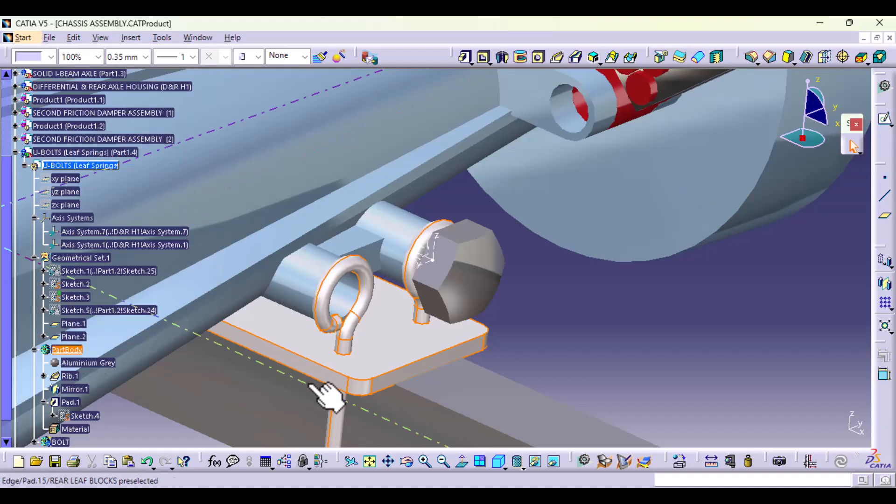
# Step: Delete the plate's pad and the existing mirror feature from PartBody, keeping the plate's sketch
pyautogui.moveTo(320, 394); pyautogui.dragTo(305, 262, button='middle')
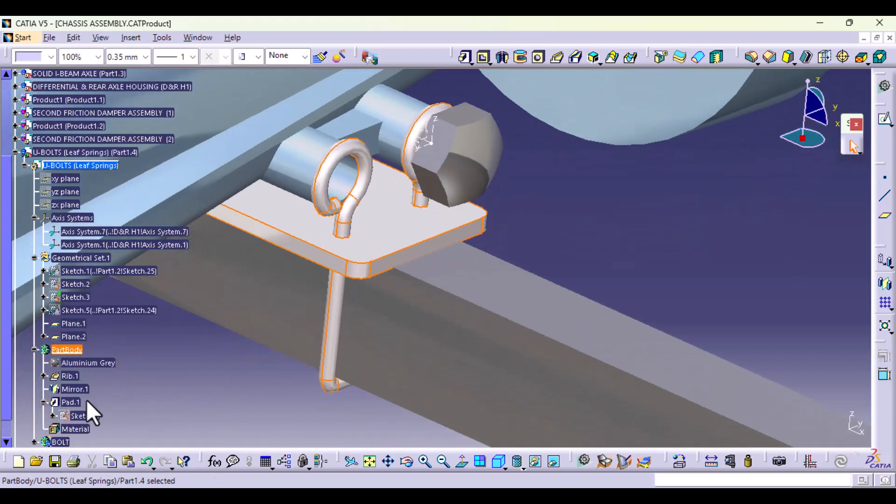
pyautogui.doubleClick(74, 402)
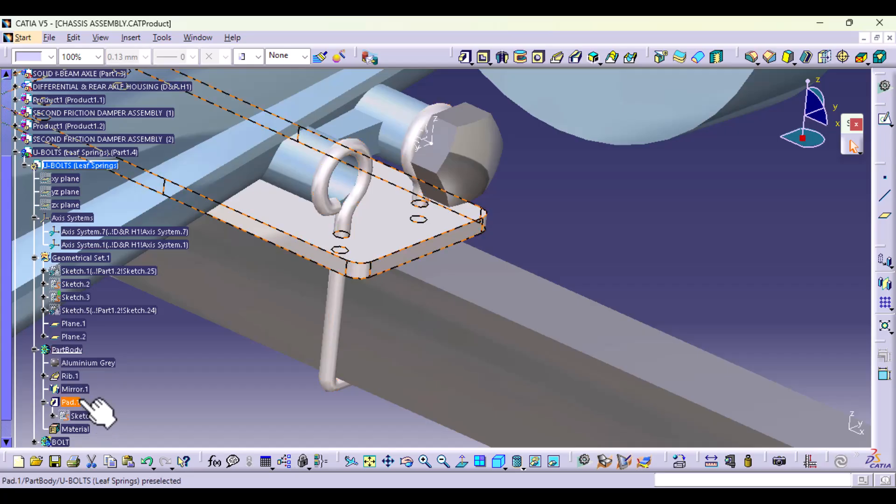
pyautogui.click(86, 401)
pyautogui.press('Delete')
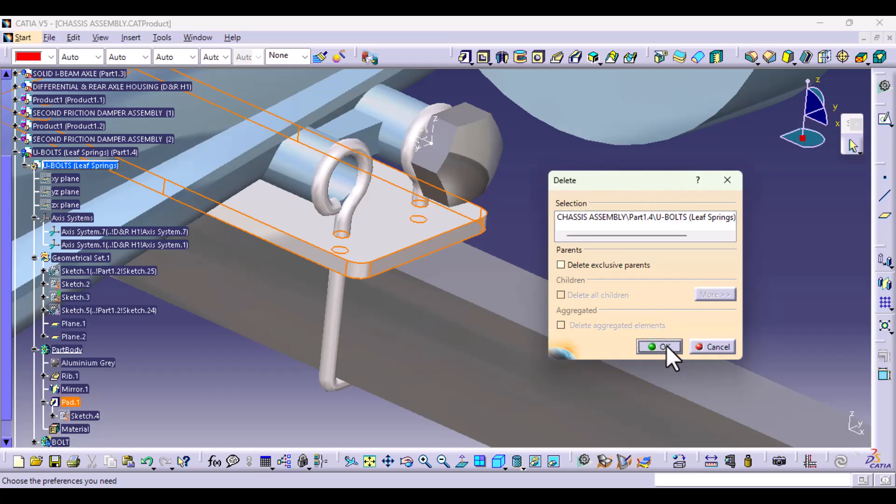
pyautogui.click(666, 346)
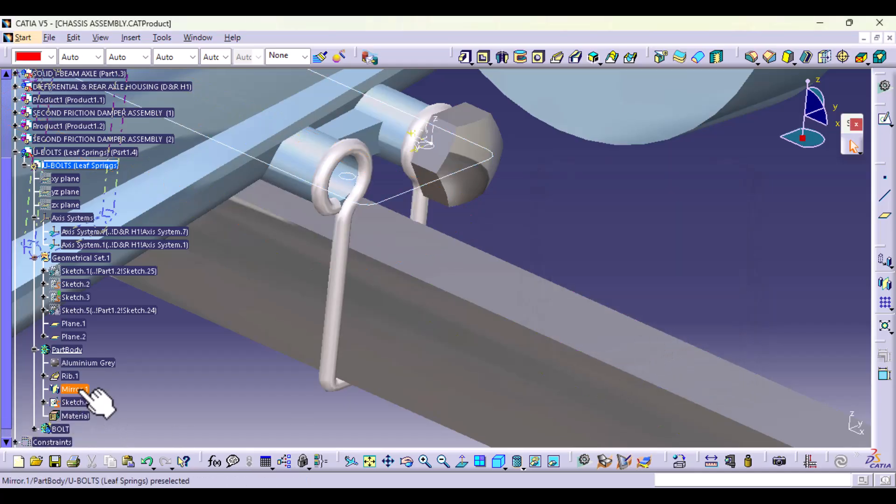
pyautogui.click(79, 389)
pyautogui.press('Delete')
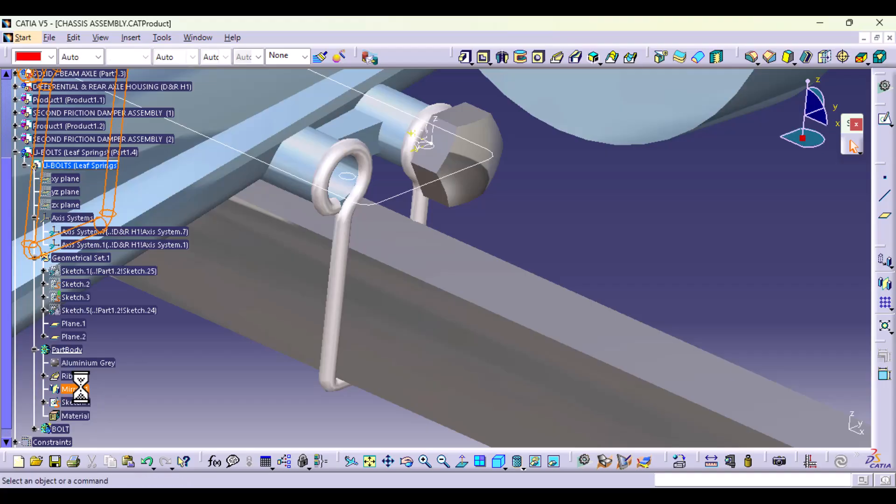
# Step: Translate the U-bolt rib 2.5 mm along the X component, keeping the transformation specifications
pyautogui.click(70, 376)
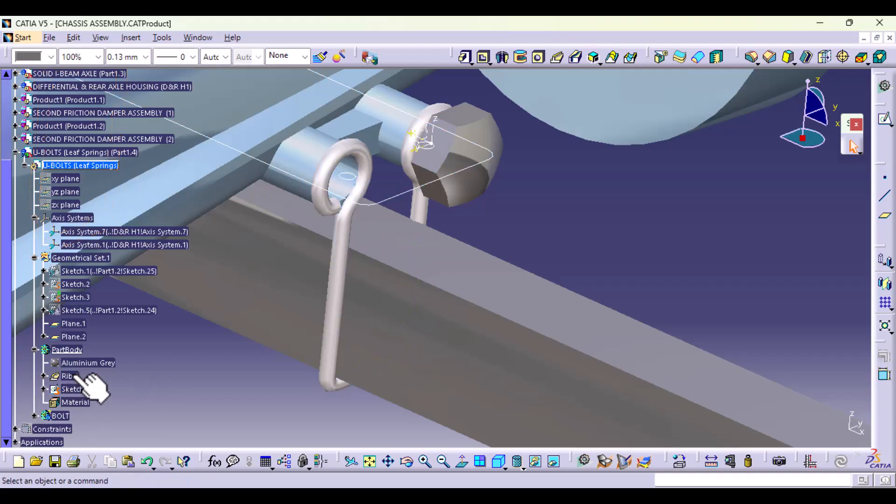
pyautogui.click(883, 273)
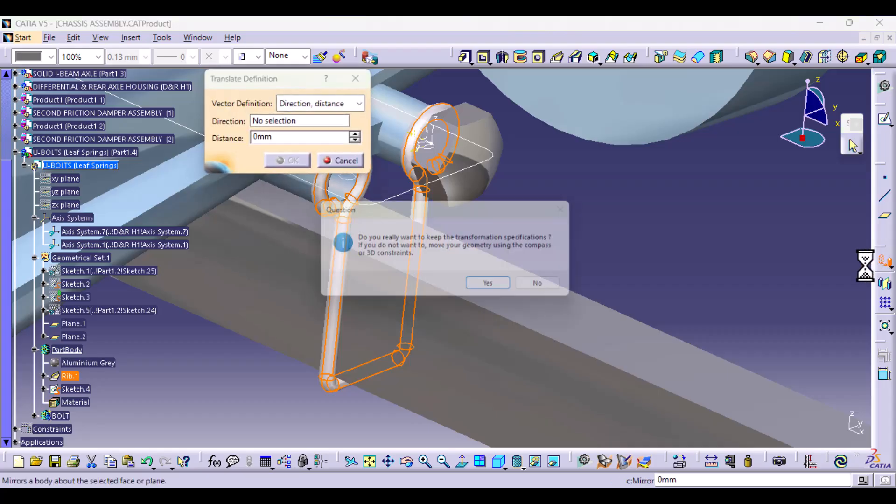
pyautogui.click(508, 289)
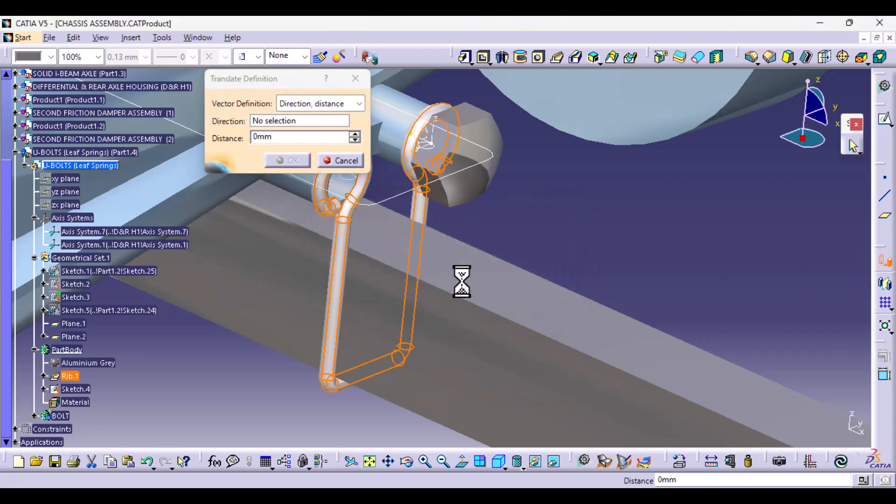
pyautogui.rightClick(270, 122)
pyautogui.click(311, 152)
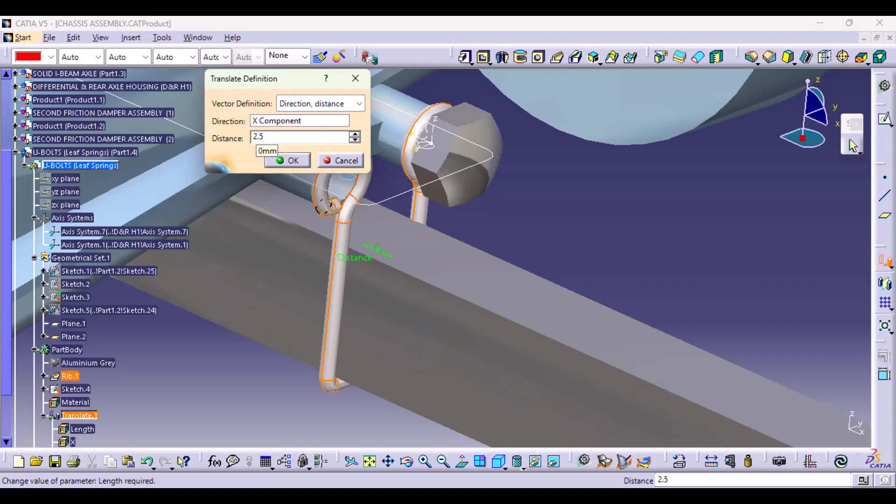
pyautogui.click(295, 161)
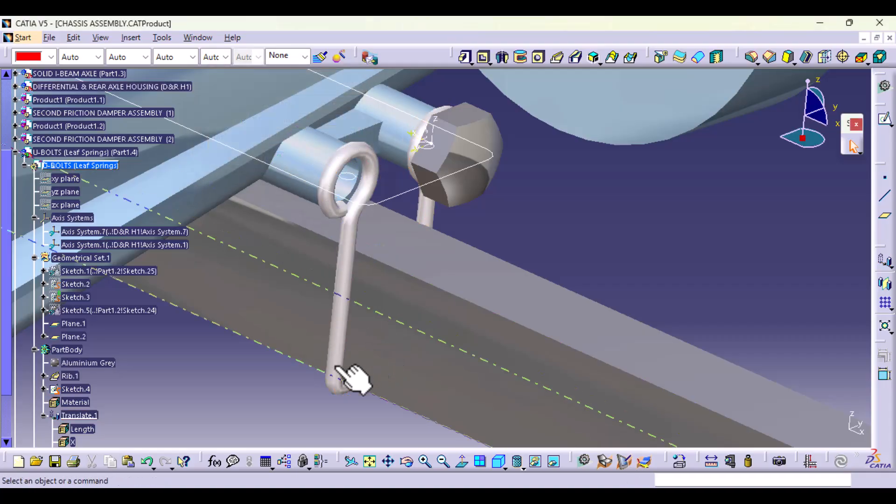
# Step: Mirror the translated U-bolt solid about the YZ plane of Axis System.1
pyautogui.moveTo(320, 384); pyautogui.dragTo(389, 327, button='middle')
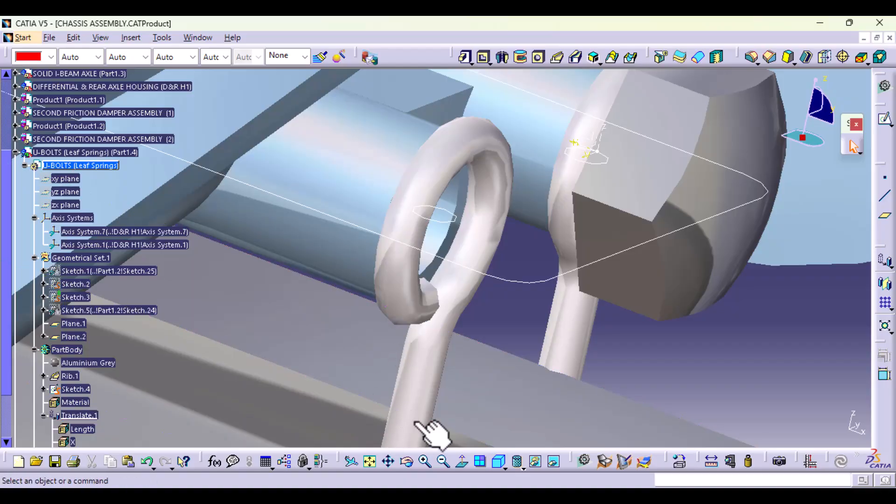
pyautogui.moveTo(622, 295); pyautogui.dragTo(754, 317, button='middle')
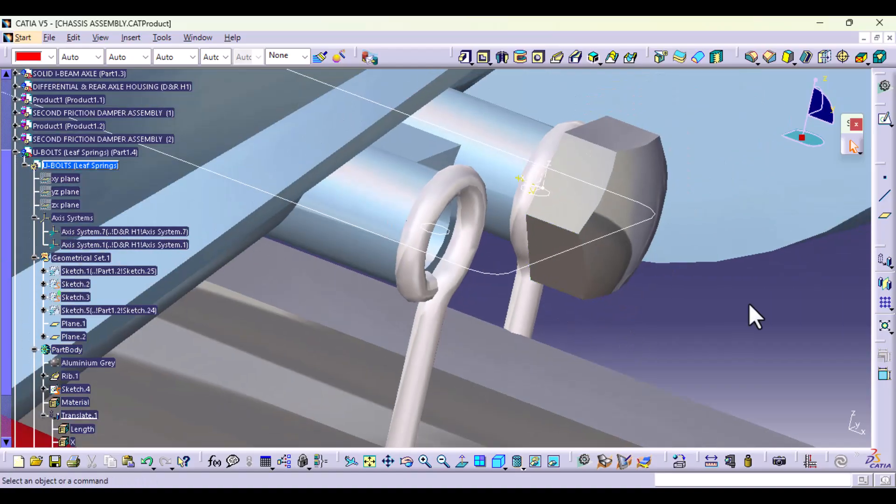
pyautogui.click(885, 285)
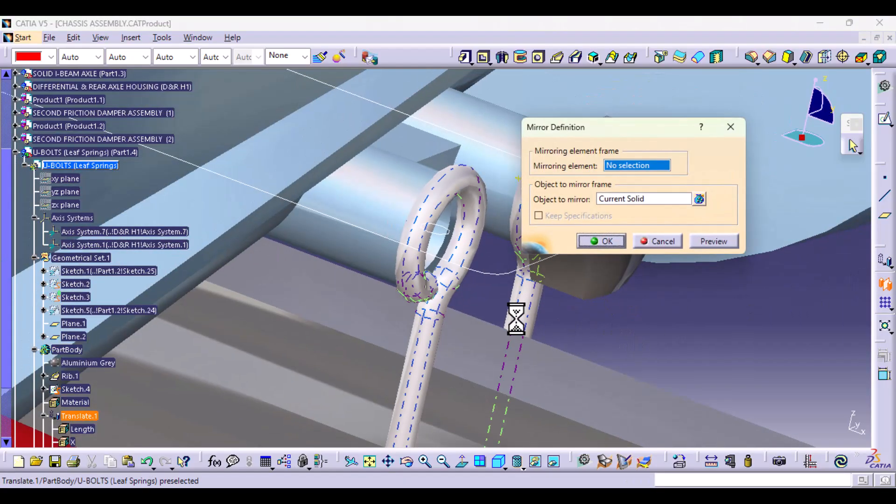
pyautogui.keyDown('ctrl'); pyautogui.moveTo(510, 235); pyautogui.dragTo(494, 363, button='middle'); pyautogui.keyUp('ctrl')
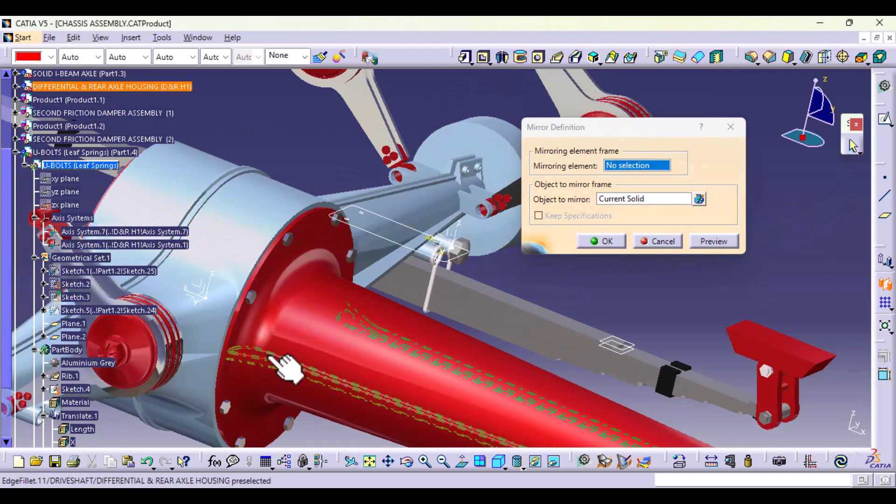
pyautogui.click(203, 294)
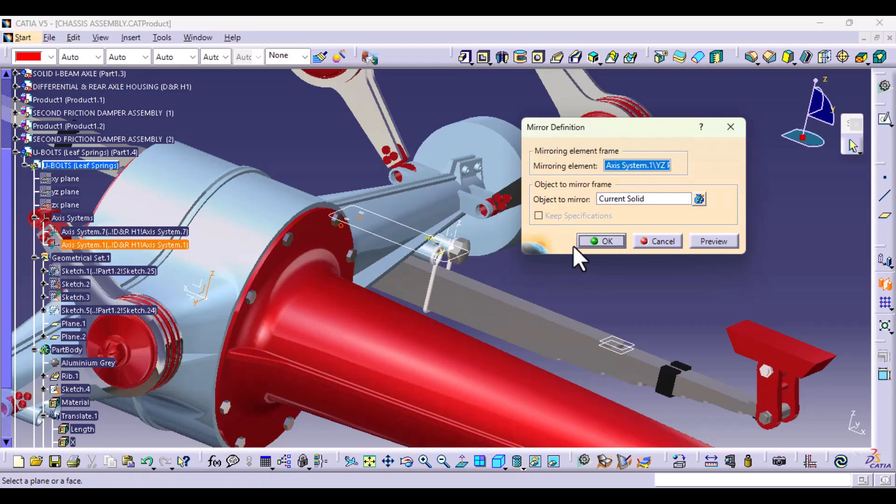
pyautogui.click(601, 241)
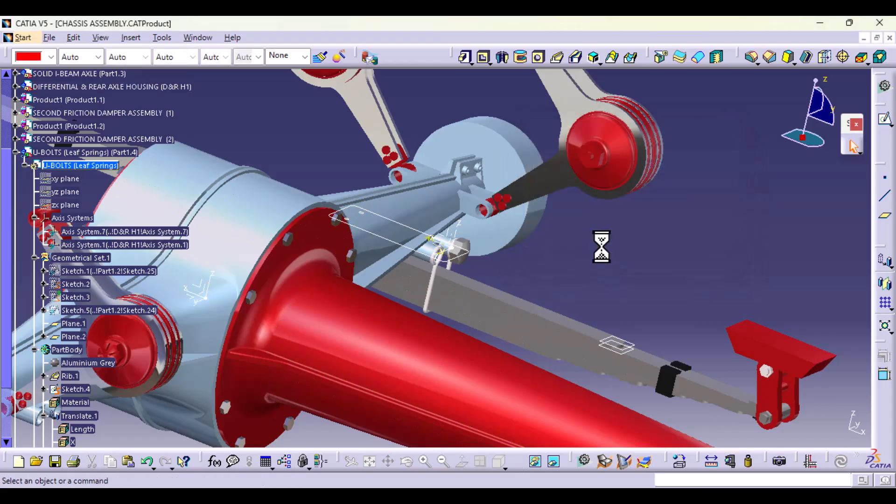
# Step: Pad Sketch.4 to rebuild the plate, with the first limit up to Plane.1 and the second limit up to Plane.2
pyautogui.click(464, 58)
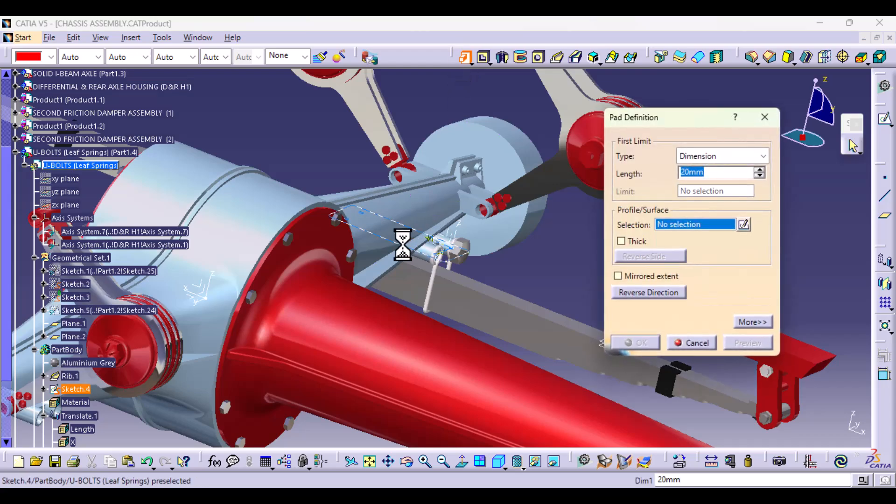
pyautogui.click(404, 245)
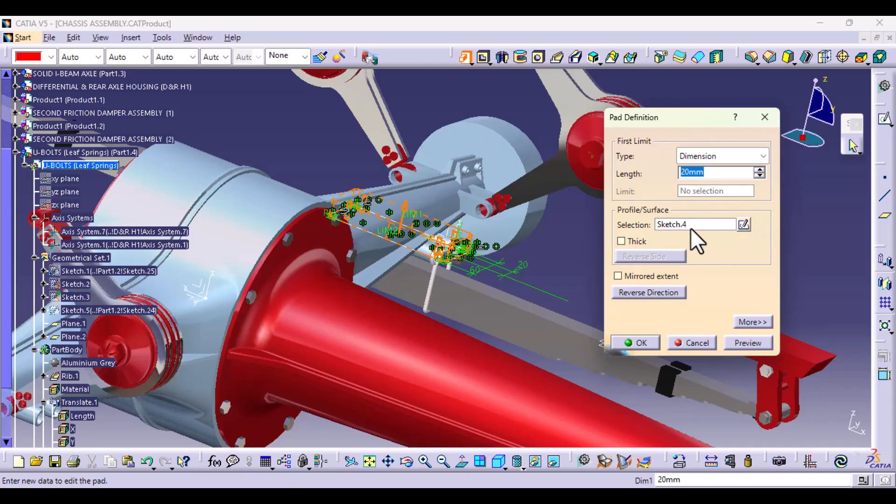
pyautogui.click(732, 152)
pyautogui.click(720, 208)
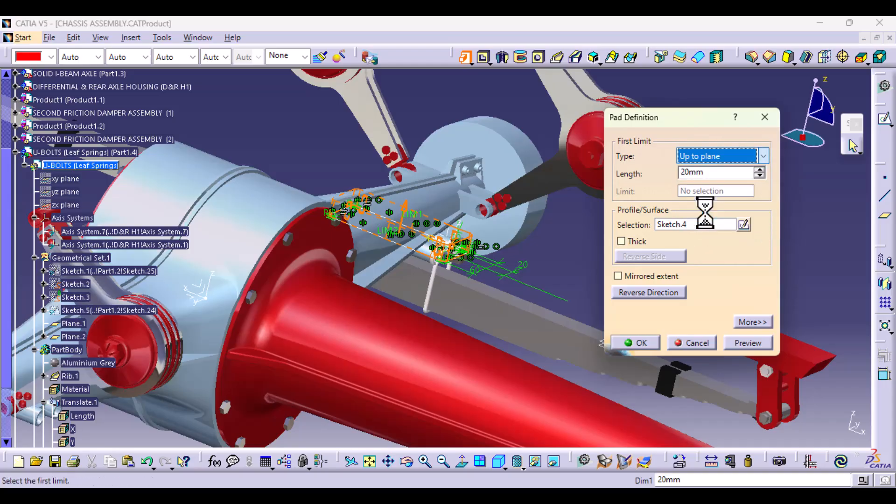
pyautogui.click(77, 324)
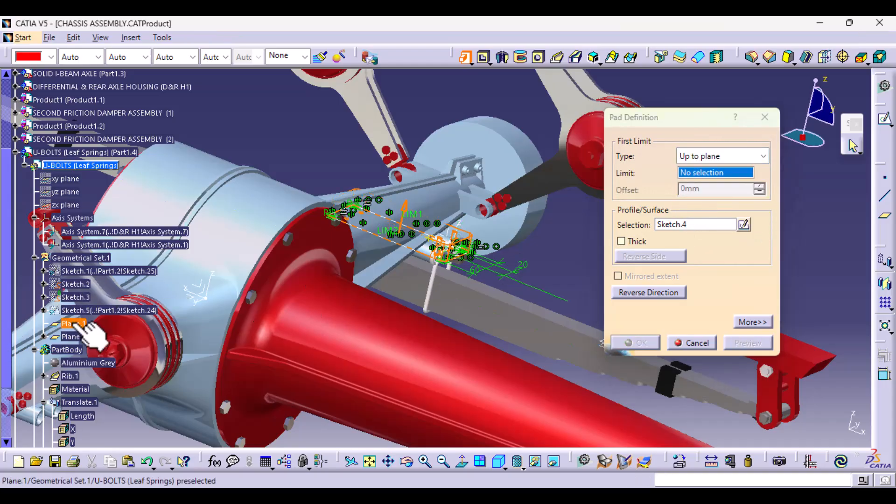
pyautogui.click(752, 322)
pyautogui.click(833, 158)
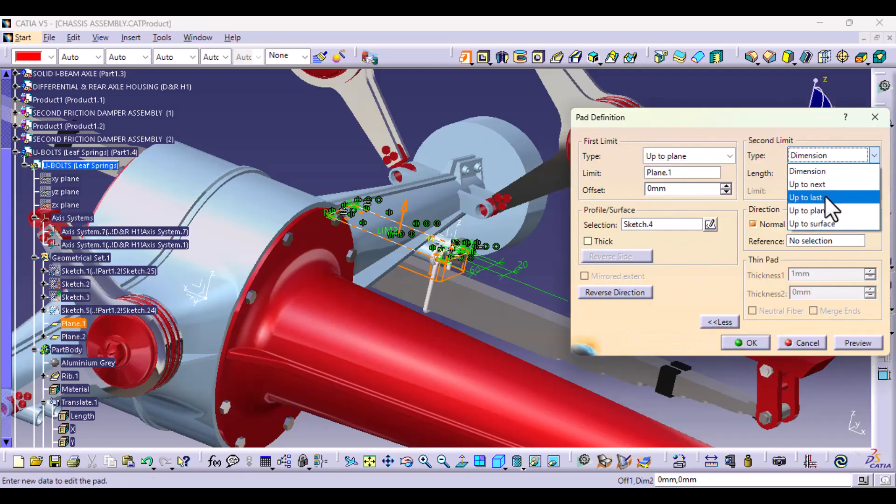
pyautogui.click(824, 211)
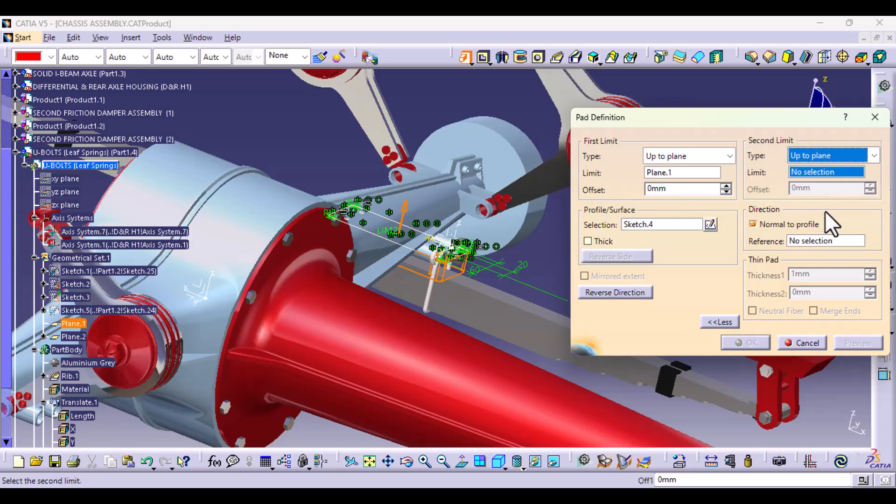
pyautogui.click(74, 337)
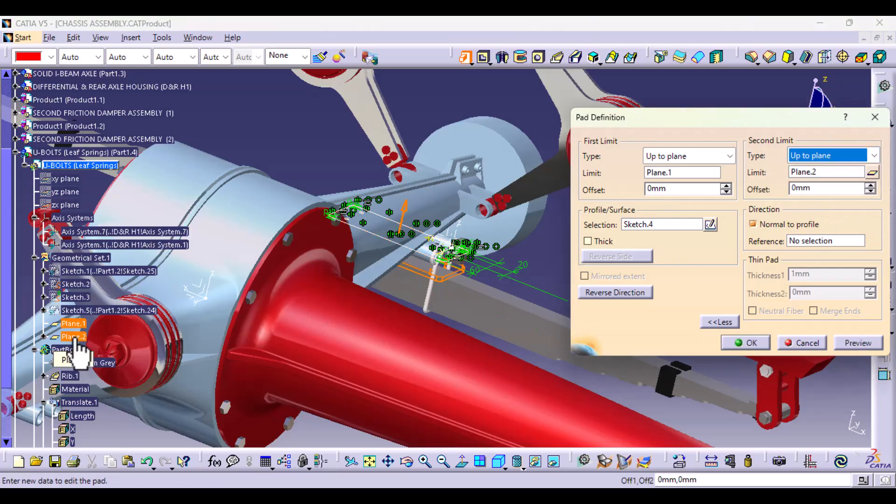
pyautogui.click(745, 342)
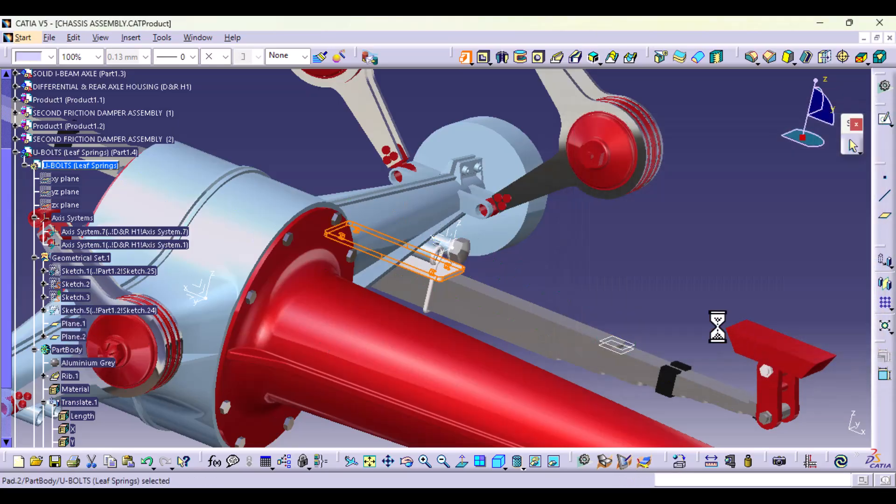
# Step: Check the rebuilt plate and mirrored U-bolts around the axle, and collapse the translation's branch in the tree
pyautogui.moveTo(611, 326); pyautogui.dragTo(450, 336, button='middle')
pyautogui.moveTo(382, 360); pyautogui.dragTo(410, 294, button='middle')
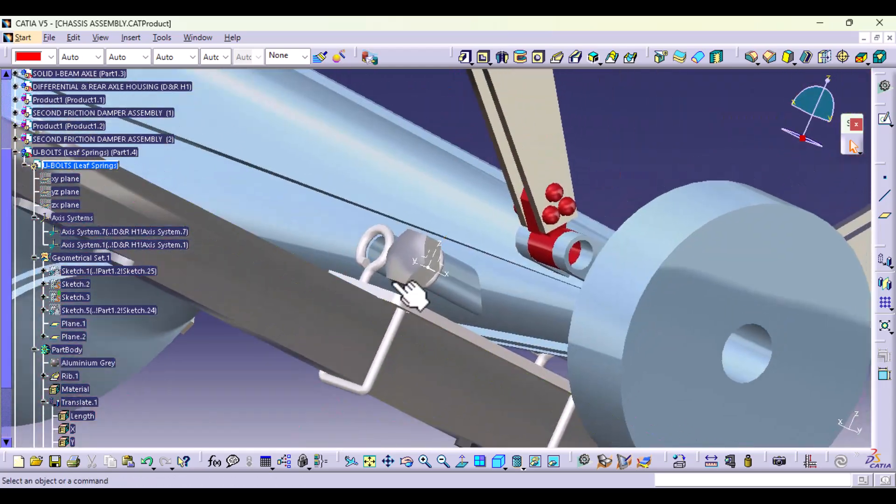
pyautogui.moveTo(458, 326); pyautogui.dragTo(424, 380, button='middle')
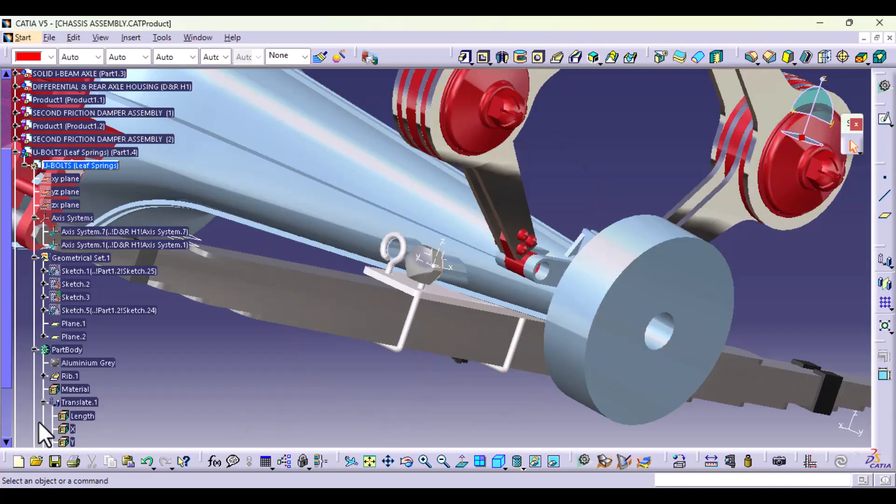
pyautogui.scroll(-2, 44, 420)
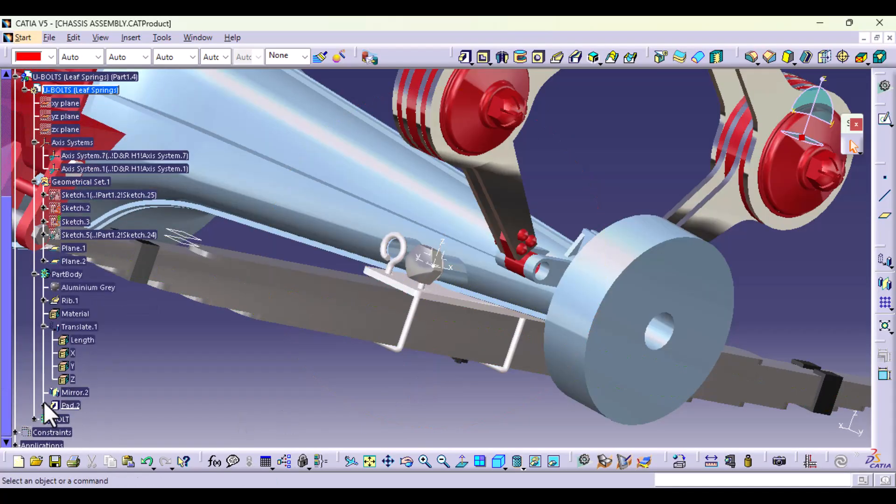
pyautogui.click(44, 327)
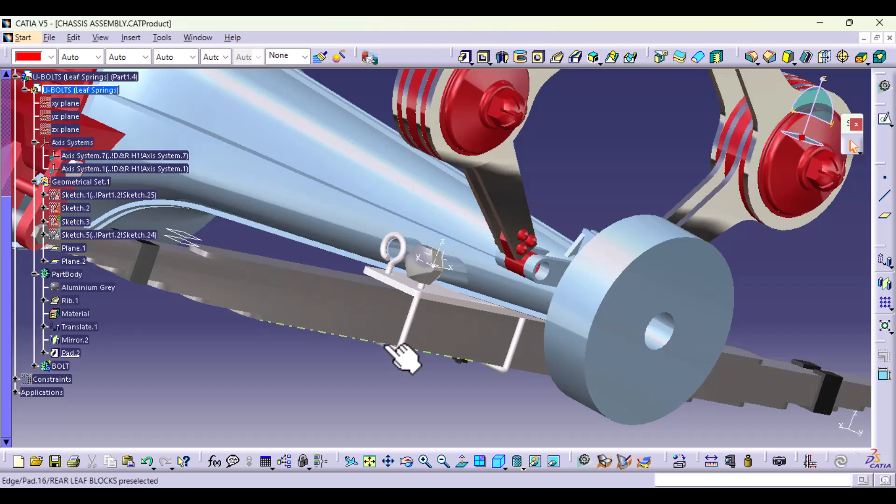
# Step: Start a new sketch in PartBody on the XY plane of Axis System.7
pyautogui.moveTo(402, 357)
pyautogui.mouseDown(button='middle')
pyautogui.moveTo(440, 340)
pyautogui.moveTo(480, 384)
pyautogui.moveTo(436, 370)
pyautogui.moveTo(425, 441)
pyautogui.moveTo(442, 450)
pyautogui.mouseUp(button='middle')
pyautogui.moveTo(462, 377); pyautogui.dragTo(468, 399, button='middle')
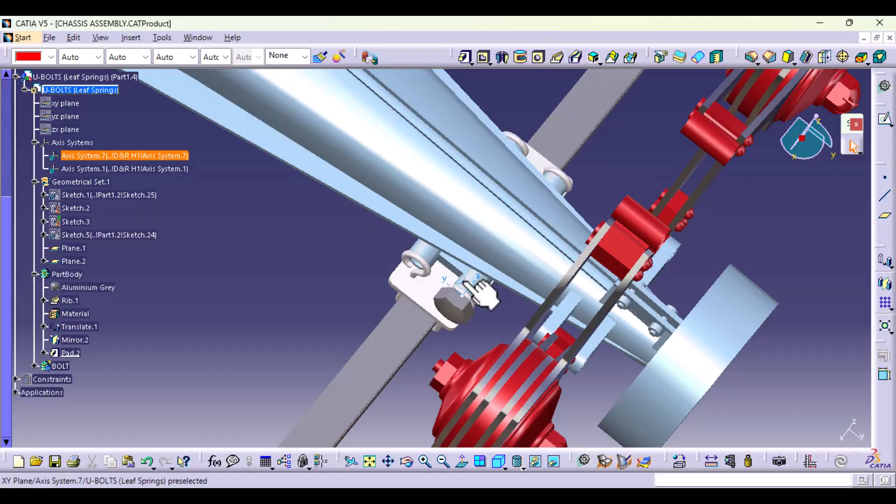
pyautogui.click(463, 281)
pyautogui.click(885, 177)
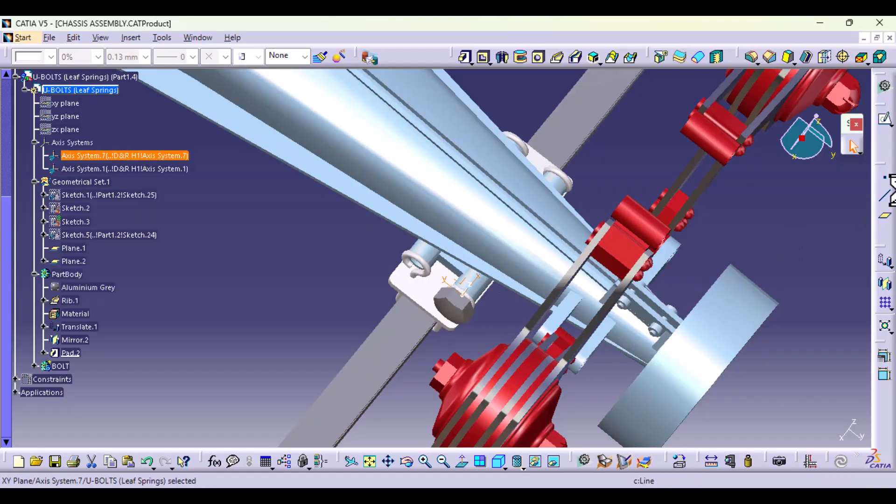
pyautogui.click(882, 122)
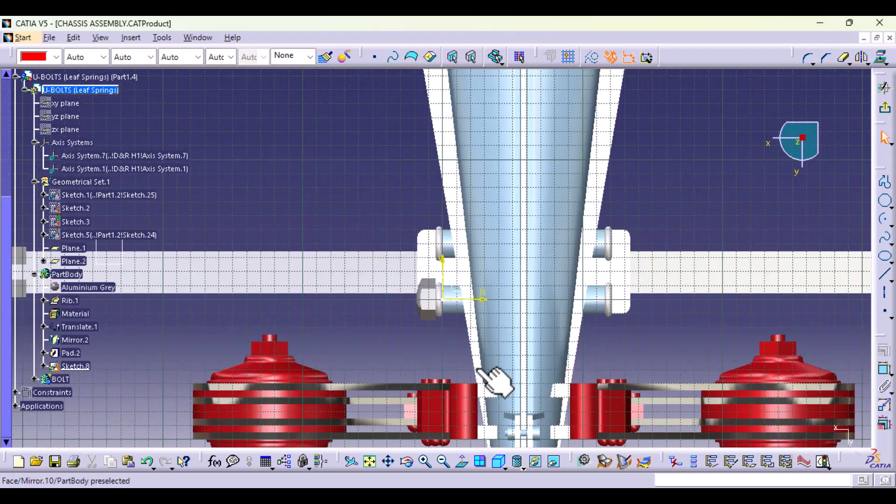
# Step: Place a point on the sketch's vertical axis about 40 mm above the origin, near the upper U-bolt eye, and select it
pyautogui.moveTo(494, 379)
pyautogui.mouseDown(button='middle')
pyautogui.moveTo(410, 314)
pyautogui.moveTo(406, 354)
pyautogui.moveTo(415, 300)
pyautogui.moveTo(436, 314)
pyautogui.moveTo(456, 380)
pyautogui.mouseUp(button='middle')
pyautogui.click(884, 274)
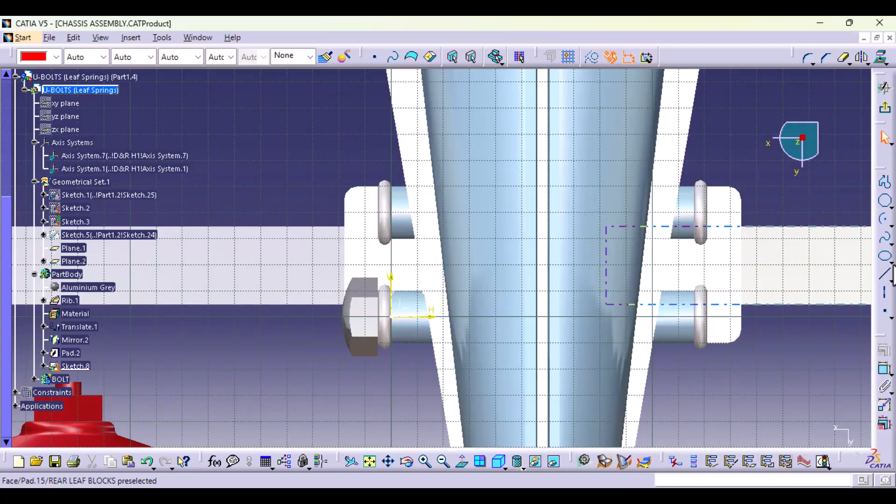
pyautogui.click(885, 311)
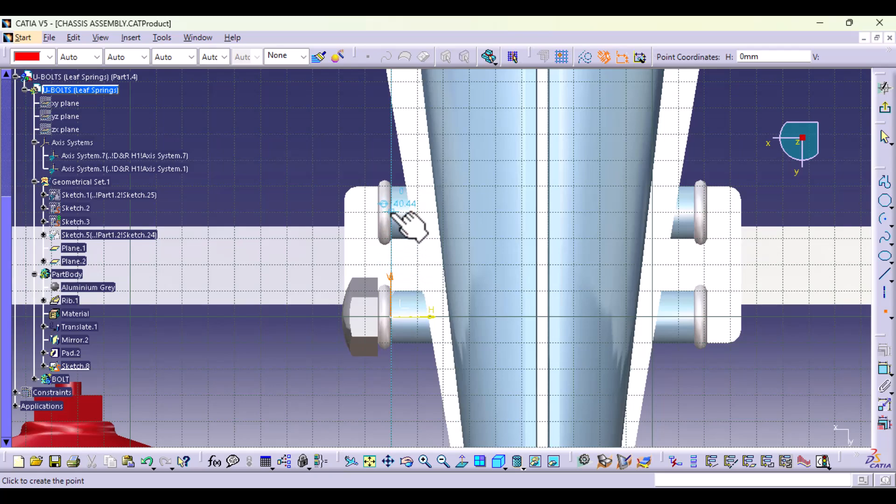
pyautogui.click(392, 213)
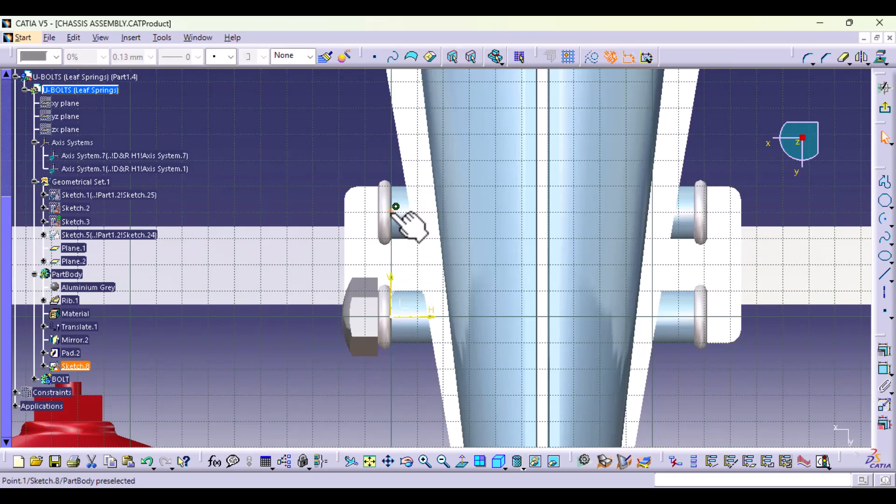
pyautogui.click(394, 210)
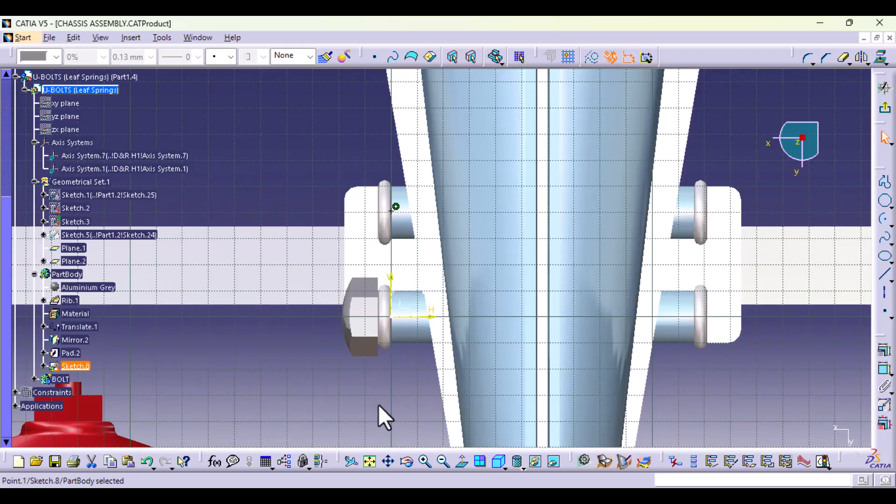
# Step: Constrain the point near the upper U-bolt eye to 40 mm from the sketch's horizontal axis
pyautogui.moveTo(383, 386); pyautogui.dragTo(382, 355, button='middle')
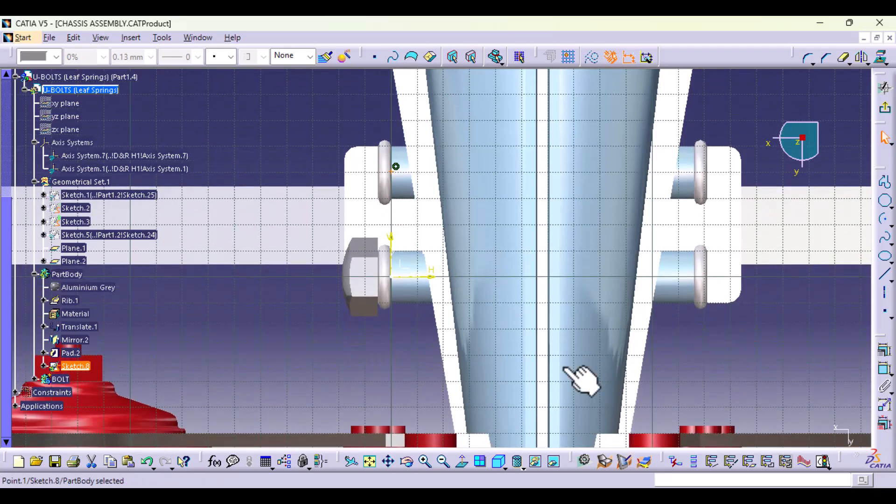
pyautogui.click(883, 370)
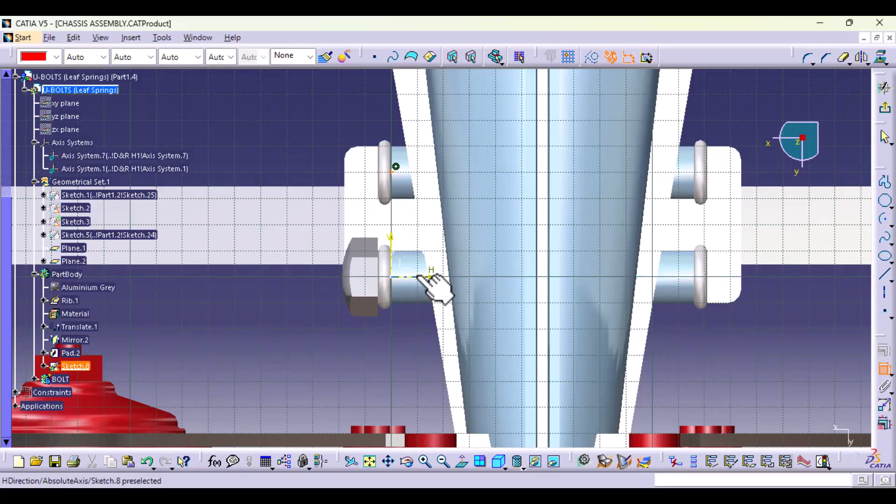
pyautogui.click(429, 277)
pyautogui.click(324, 342)
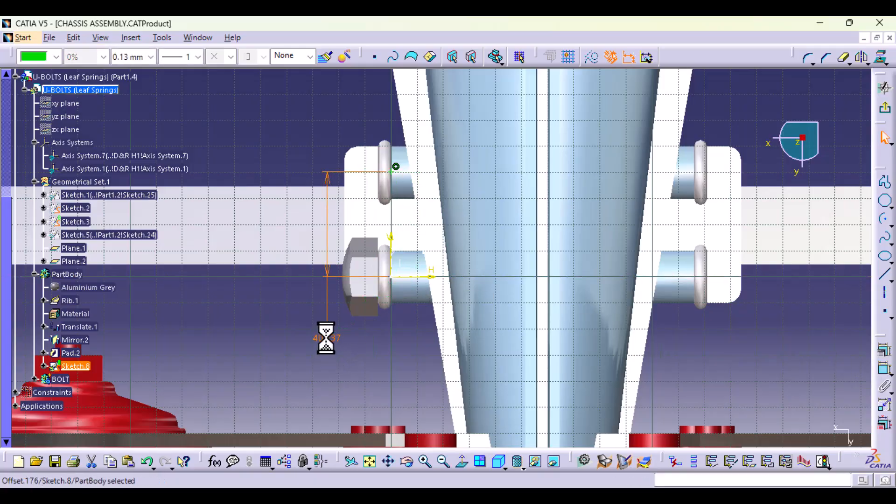
pyautogui.doubleClick(332, 339)
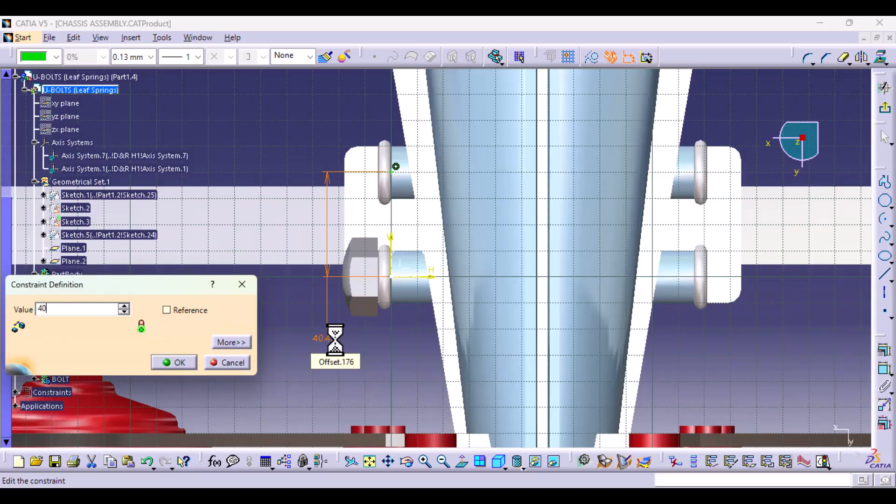
pyautogui.press('Return')
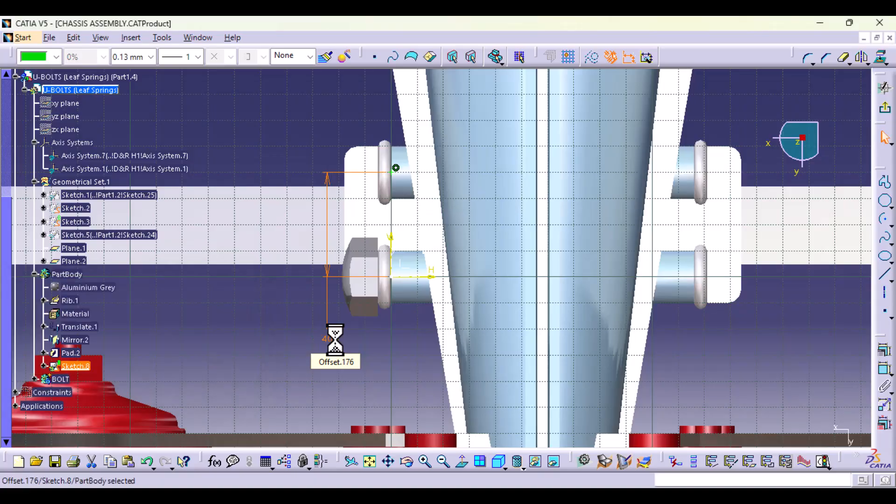
pyautogui.click(385, 347)
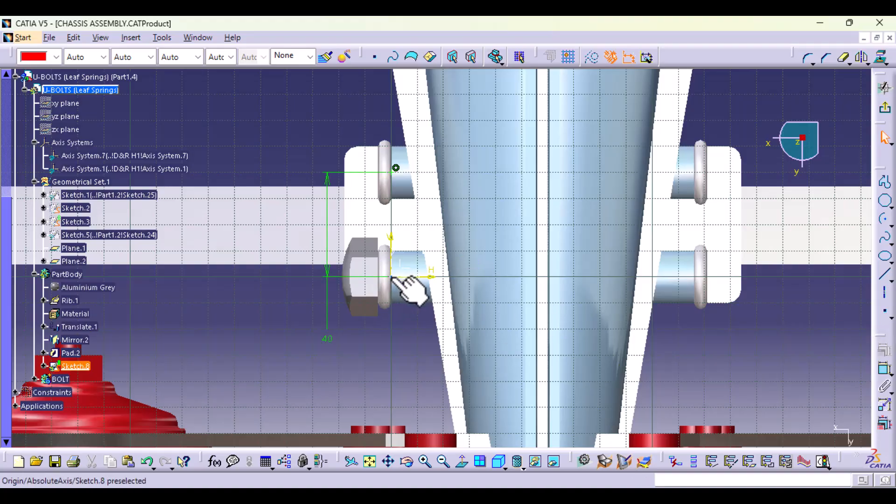
# Step: Place a point at the sketch origin and mirror both points about the YZ plane of Axis System.1
pyautogui.click(884, 312)
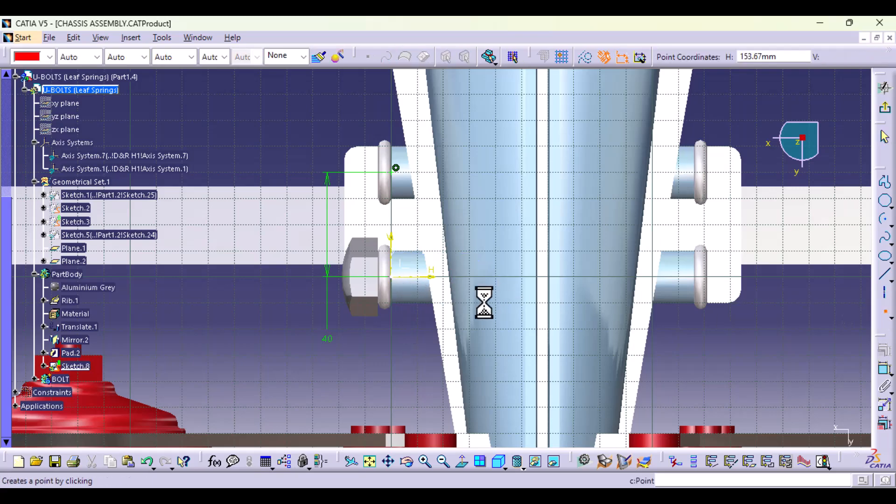
pyautogui.click(391, 276)
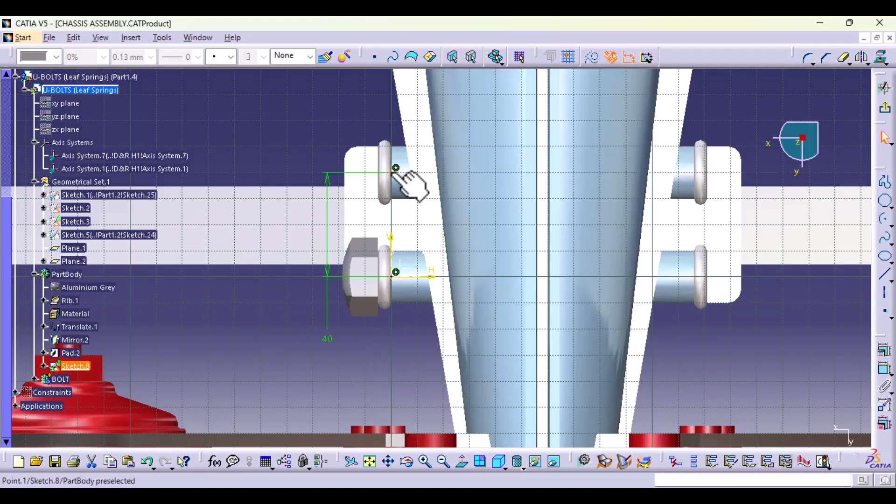
pyautogui.keyDown('ctrl'); pyautogui.click(392, 172); pyautogui.keyUp('ctrl')
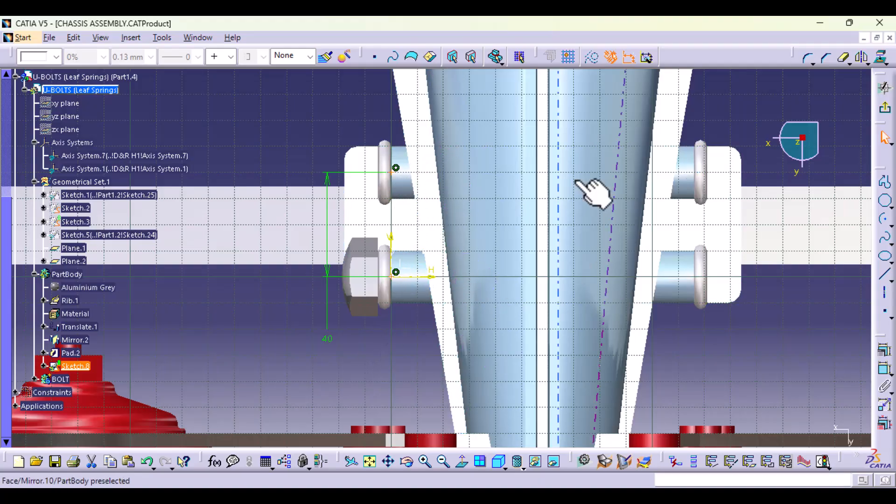
pyautogui.moveTo(576, 180); pyautogui.dragTo(577, 309, button='middle')
pyautogui.click(861, 57)
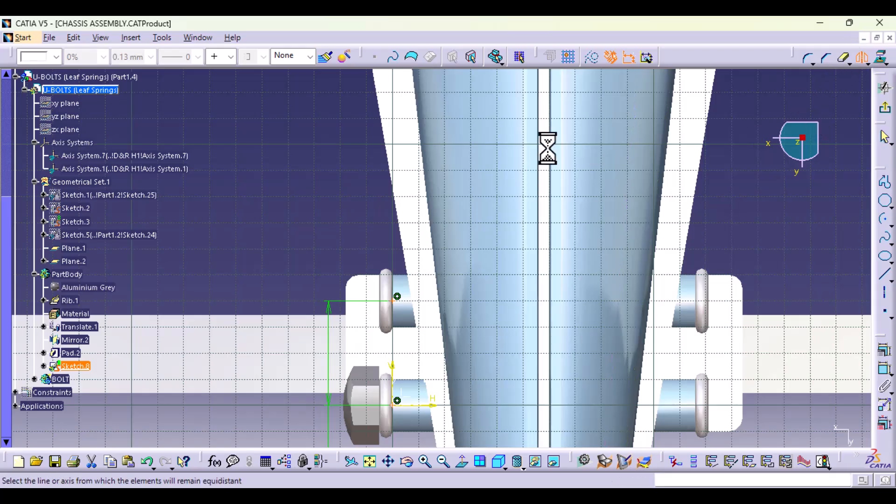
pyautogui.moveTo(544, 144); pyautogui.dragTo(541, 444, button='middle')
pyautogui.moveTo(563, 233); pyautogui.dragTo(548, 370, button='middle')
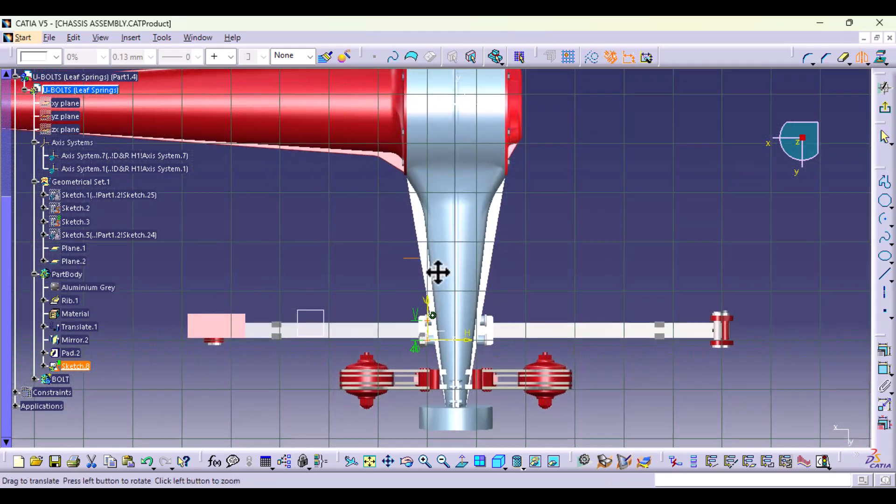
pyautogui.moveTo(437, 272); pyautogui.dragTo(495, 219, button='middle')
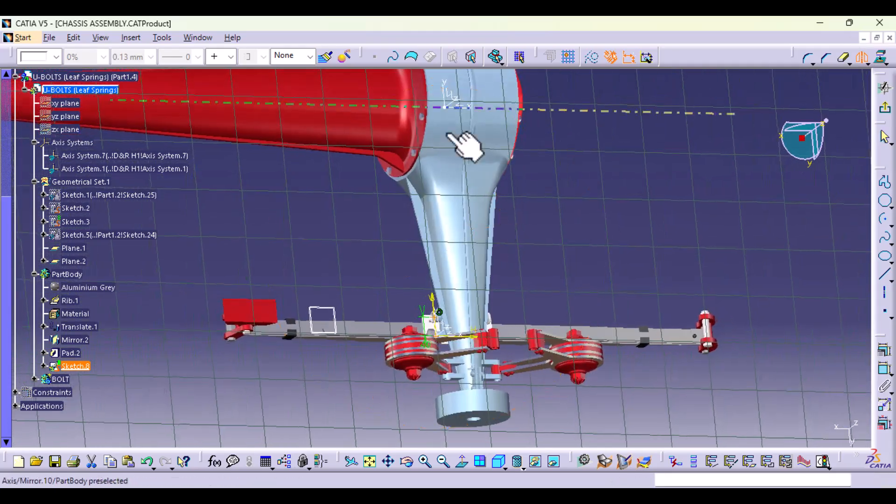
pyautogui.click(450, 98)
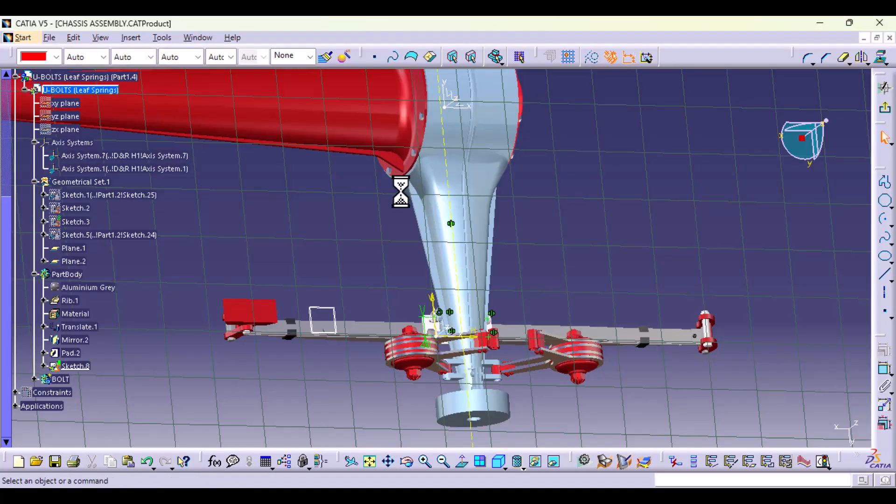
# Step: Check the mirrored points against the U-bolt eyes on the opposite side of the axle, and exit the sketch
pyautogui.moveTo(550, 254); pyautogui.dragTo(541, 443, button='middle')
pyautogui.click(456, 461)
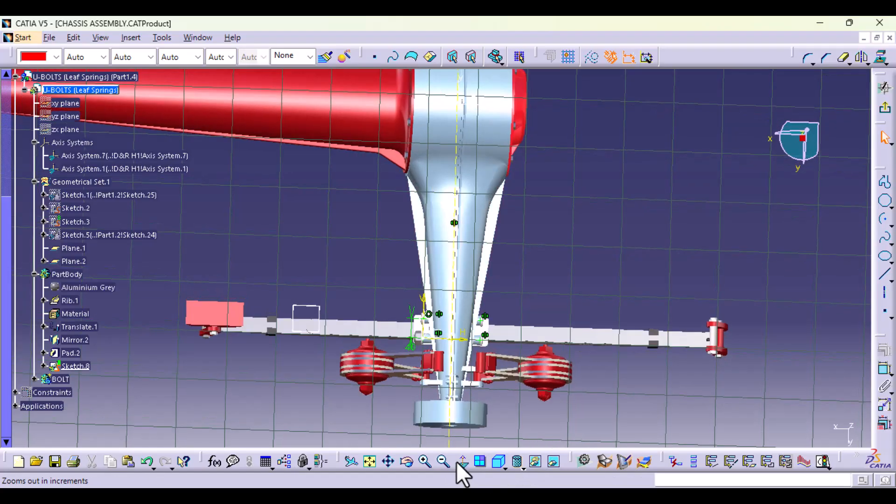
pyautogui.moveTo(472, 425); pyautogui.dragTo(471, 321, button='middle')
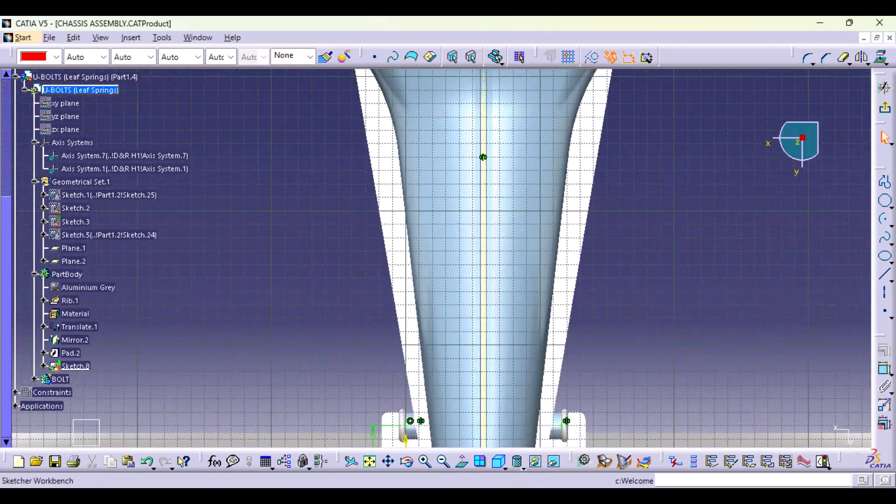
pyautogui.moveTo(626, 228); pyautogui.dragTo(616, 20, button='middle')
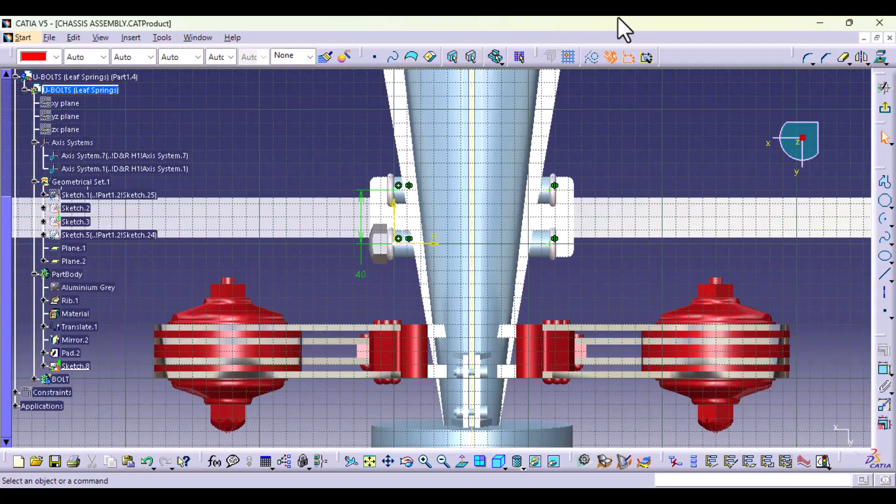
pyautogui.moveTo(616, 294)
pyautogui.mouseDown(button='middle')
pyautogui.moveTo(621, 188)
pyautogui.moveTo(625, 196)
pyautogui.mouseUp(button='middle')
pyautogui.click(728, 217)
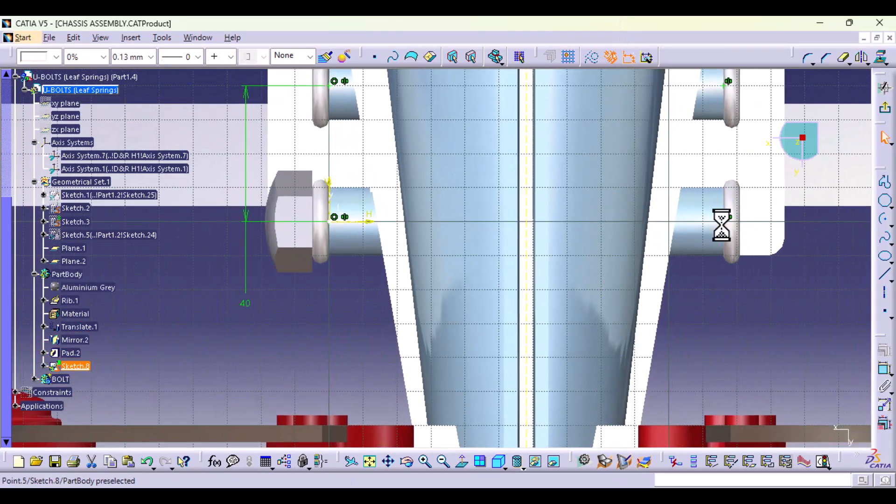
pyautogui.click(719, 317)
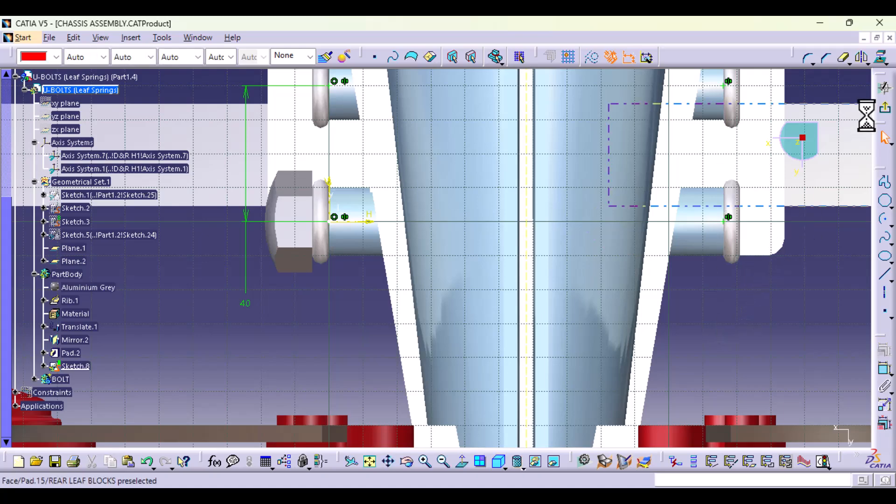
pyautogui.click(883, 110)
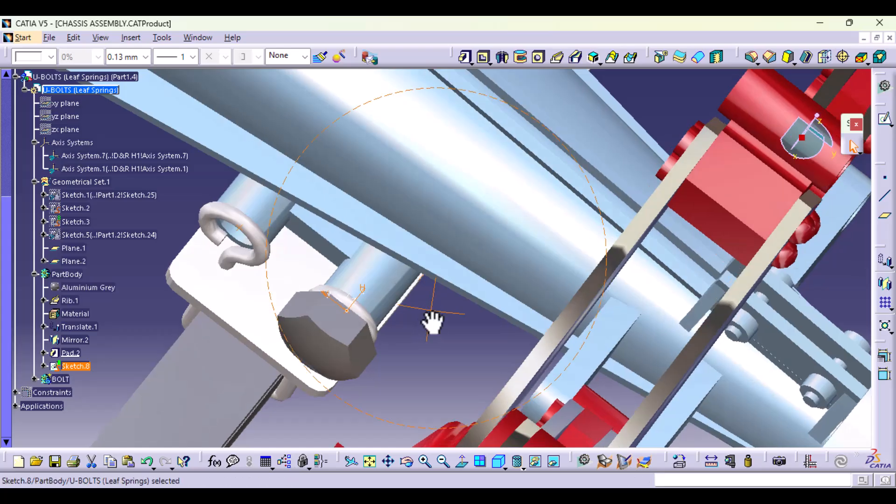
pyautogui.moveTo(433, 322); pyautogui.dragTo(451, 116, button='middle')
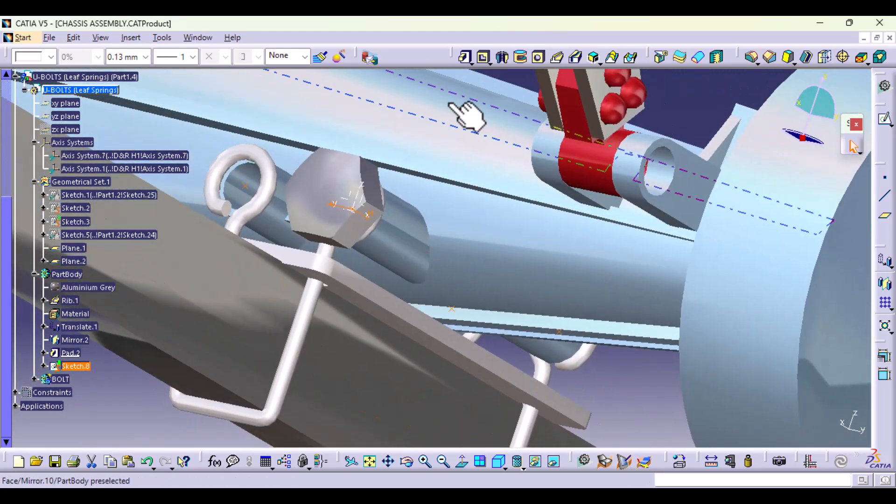
pyautogui.click(890, 308)
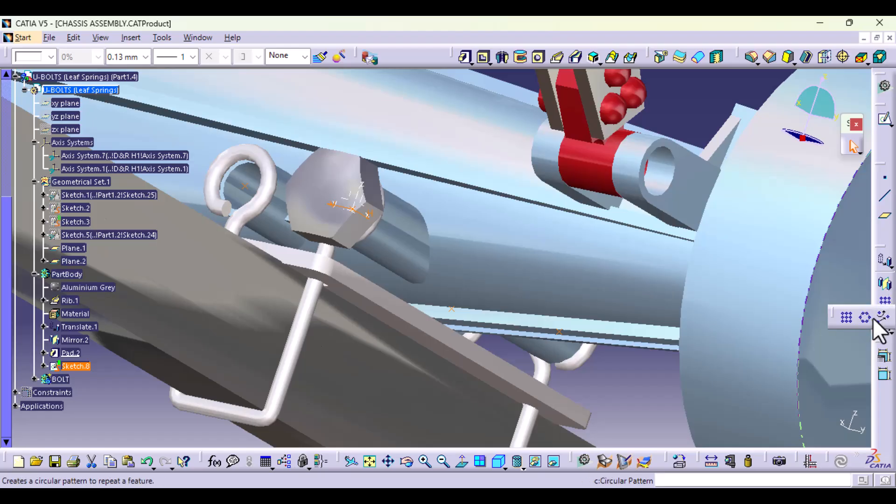
pyautogui.click(881, 319)
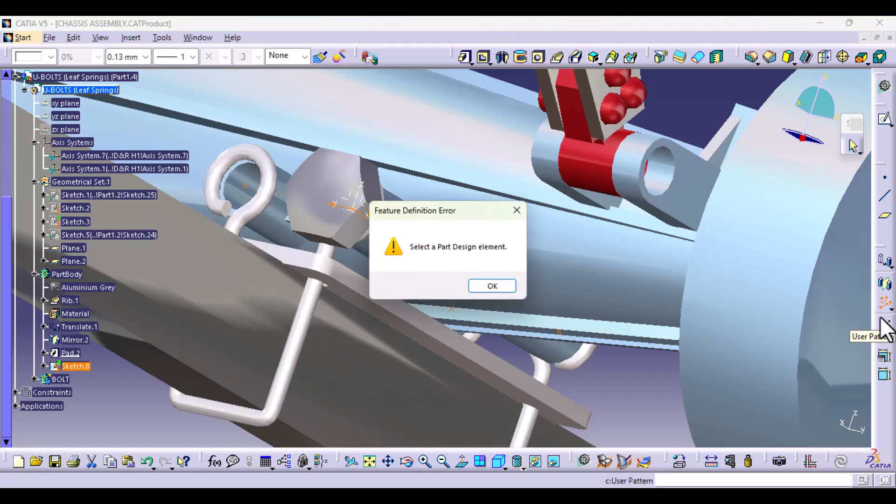
pyautogui.click(492, 286)
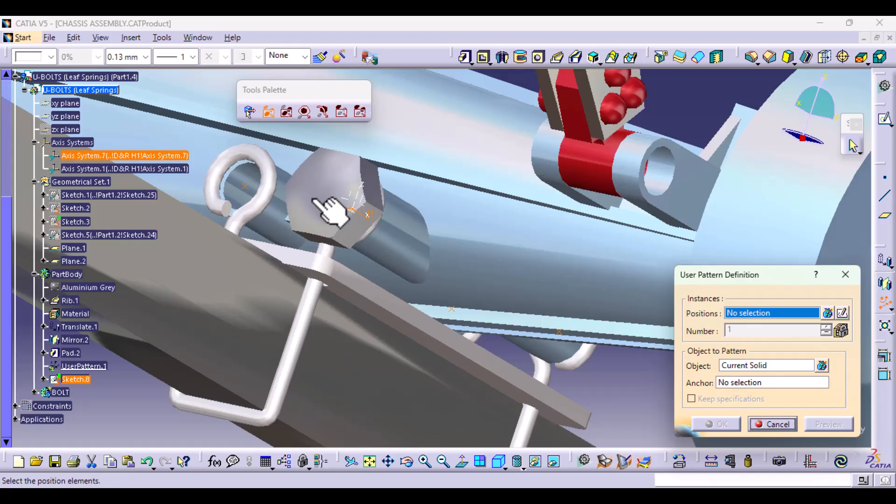
pyautogui.click(245, 186)
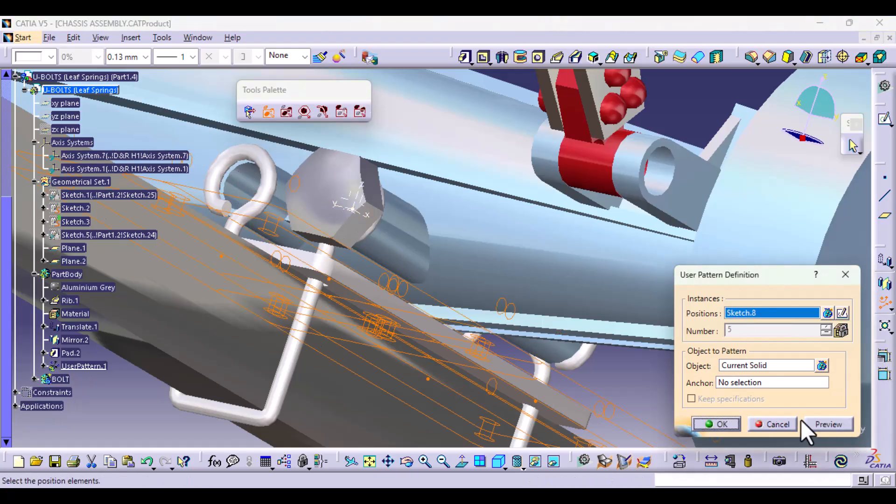
pyautogui.click(778, 426)
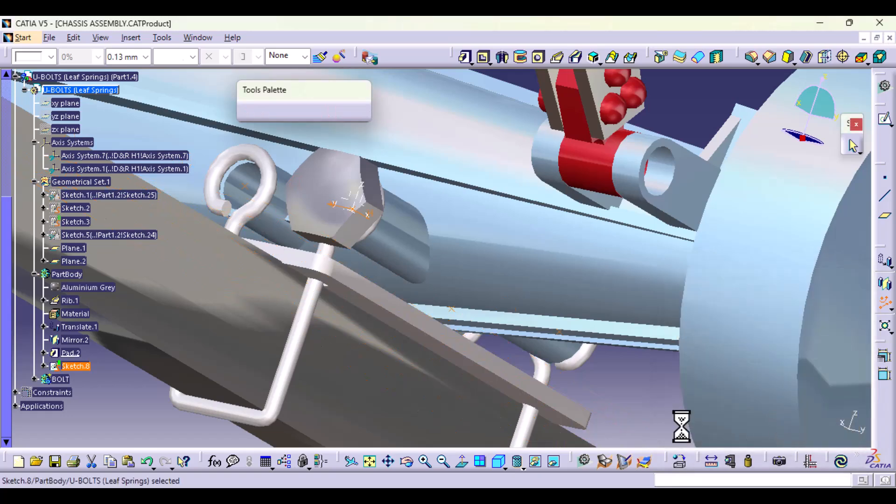
# Step: Set the BOLT body as the in-work object and move Sketch.8 from PartBody into it by cutting and pasting
pyautogui.rightClick(62, 379)
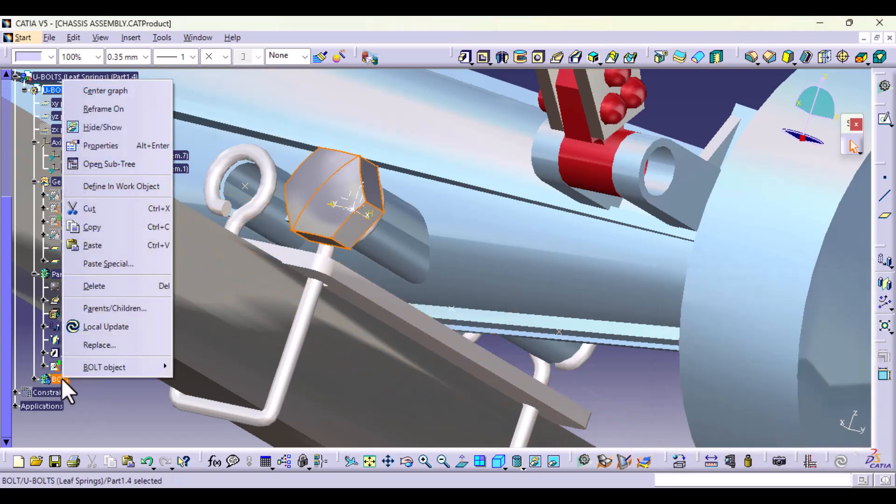
pyautogui.click(131, 189)
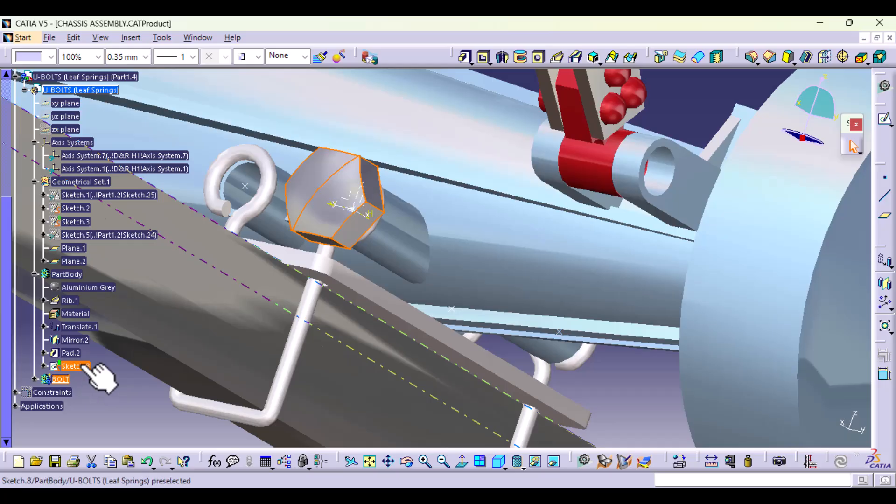
pyautogui.rightClick(82, 365)
pyautogui.click(123, 194)
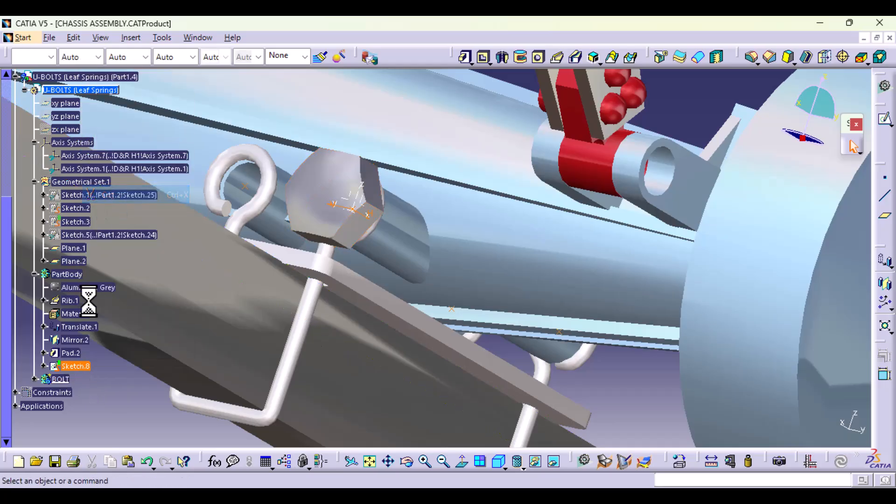
pyautogui.rightClick(59, 366)
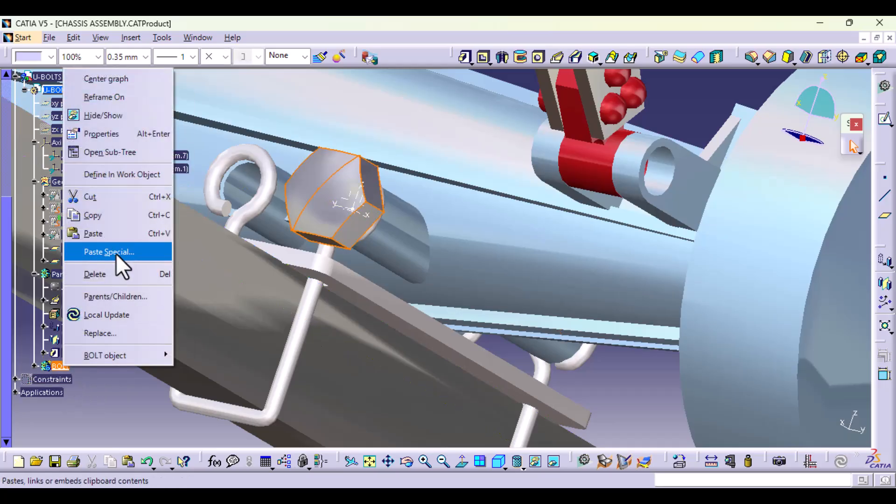
pyautogui.click(118, 233)
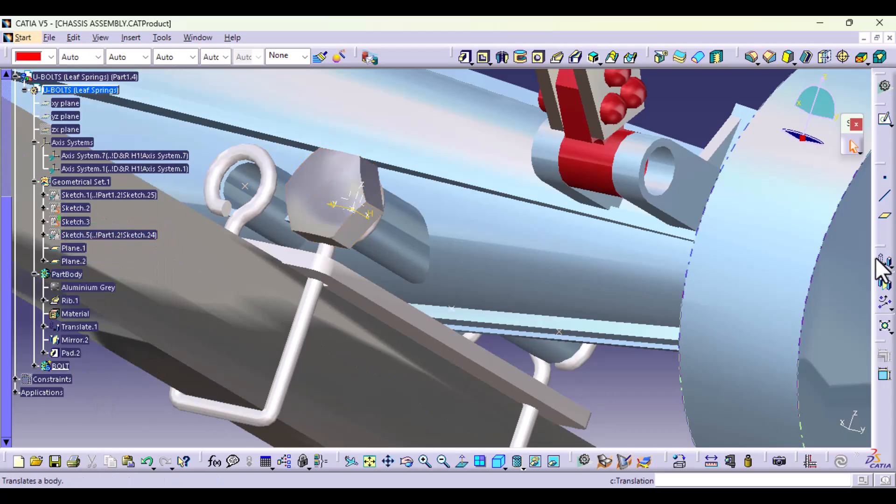
pyautogui.click(884, 304)
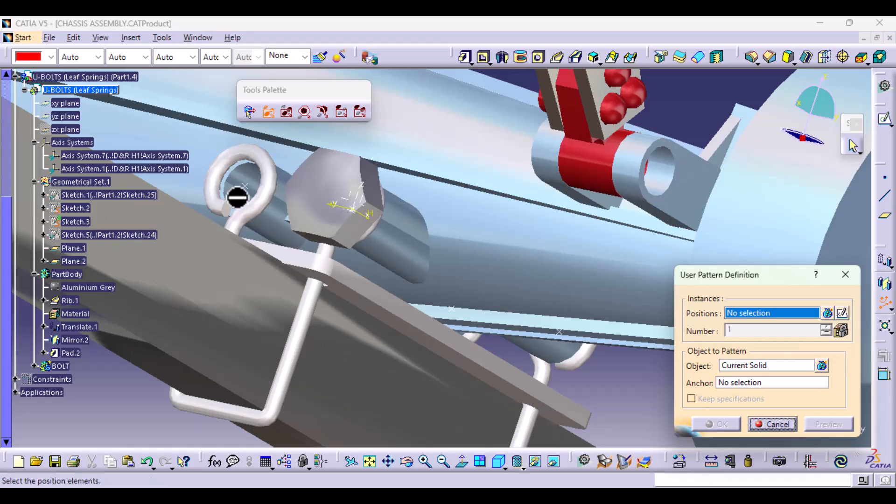
pyautogui.click(248, 187)
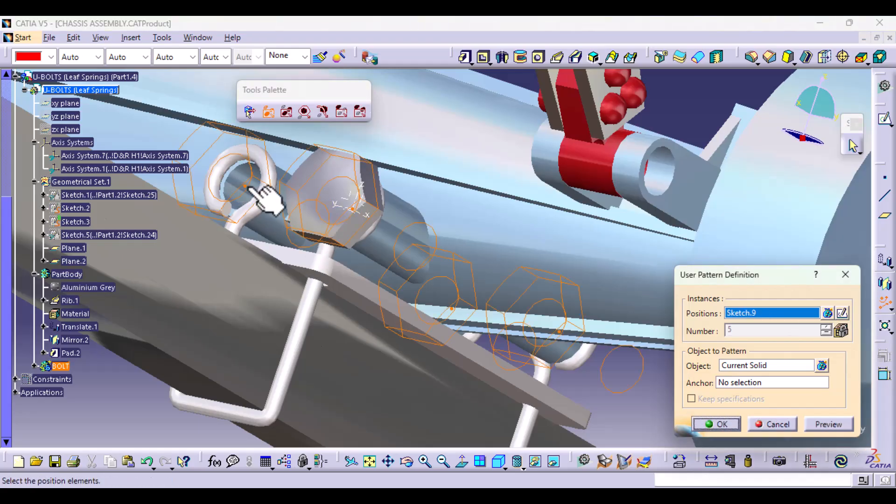
pyautogui.moveTo(420, 284); pyautogui.dragTo(300, 363, button='middle')
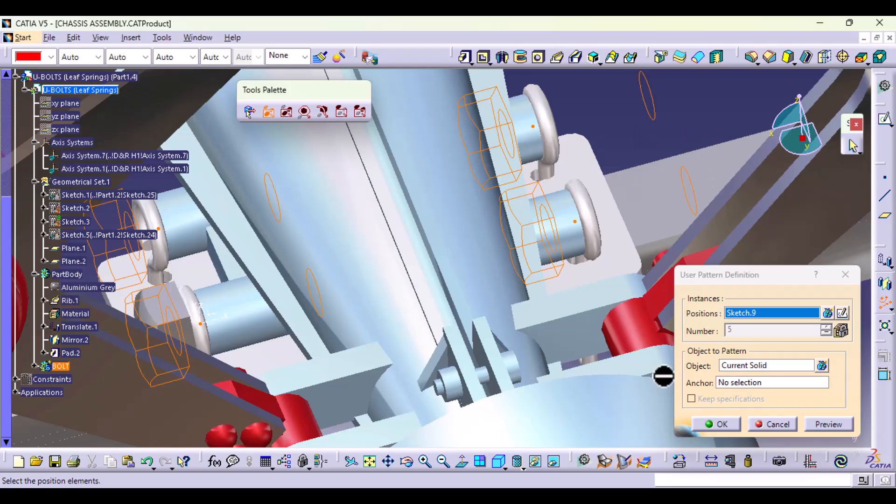
pyautogui.click(787, 423)
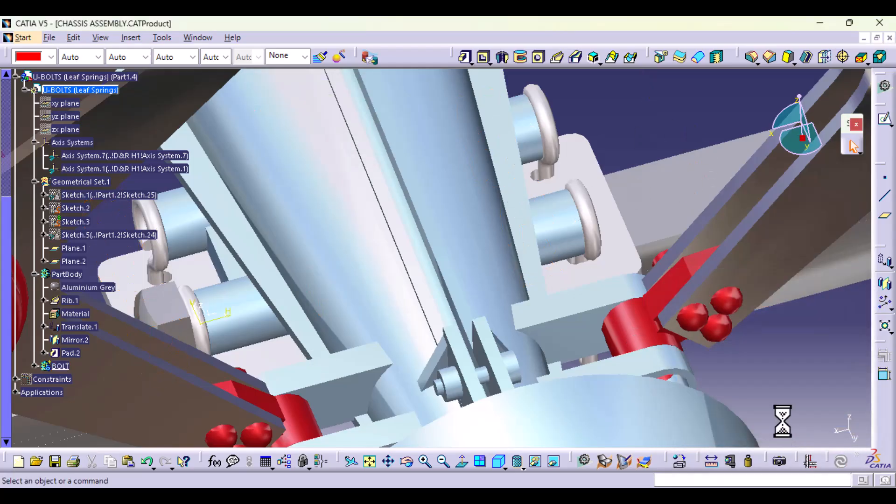
pyautogui.moveTo(351, 329); pyautogui.dragTo(499, 311, button='middle')
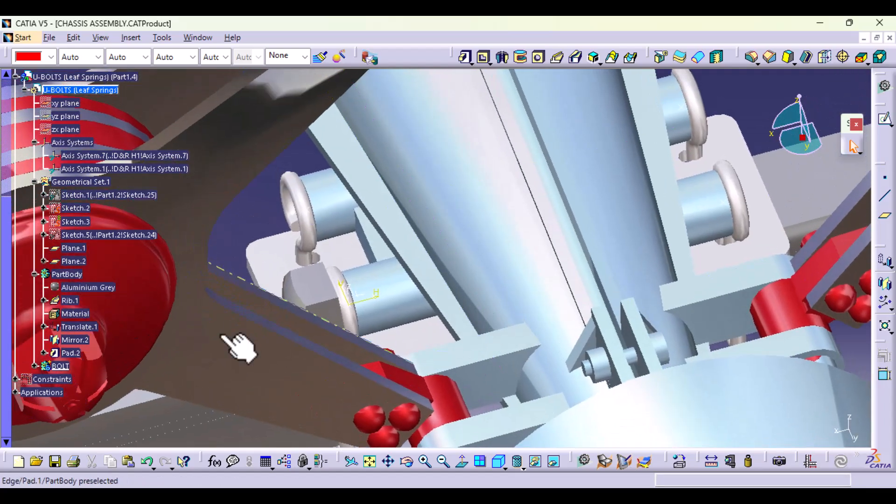
# Step: Reopen the bolt's point sketch to check its points against the U-bolt eyes, and exit the sketch
pyautogui.moveTo(294, 259); pyautogui.dragTo(299, 309, button='middle')
pyautogui.moveTo(376, 272); pyautogui.dragTo(330, 246, button='middle')
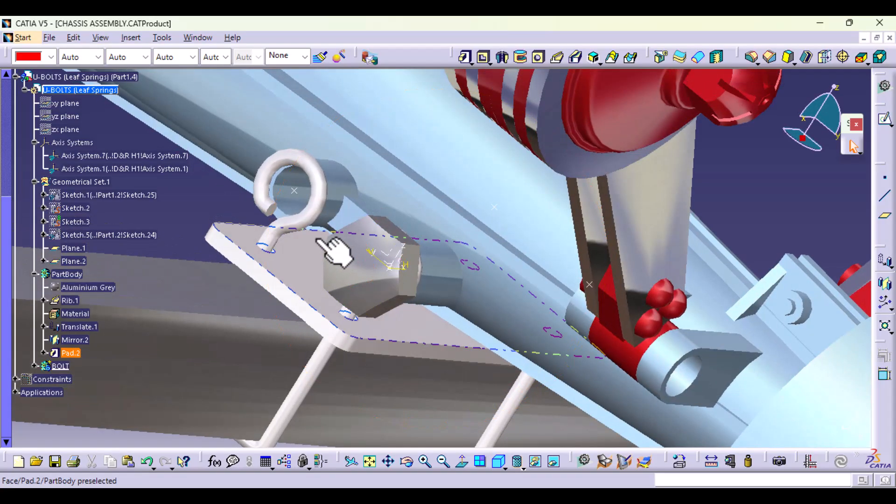
pyautogui.click(294, 191)
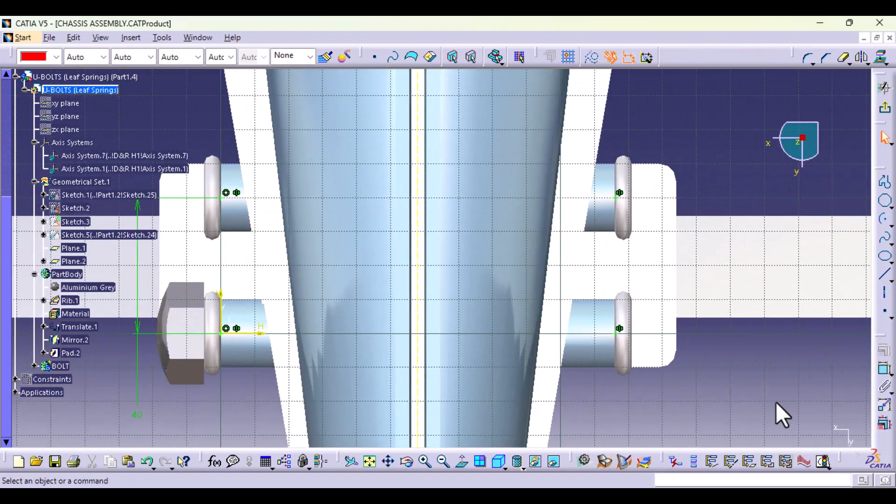
pyautogui.moveTo(776, 404); pyautogui.dragTo(592, 140)
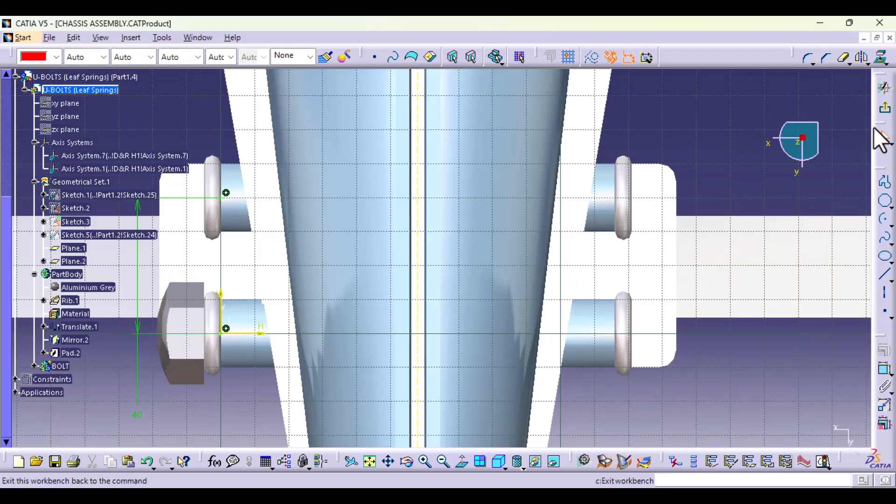
pyautogui.click(877, 133)
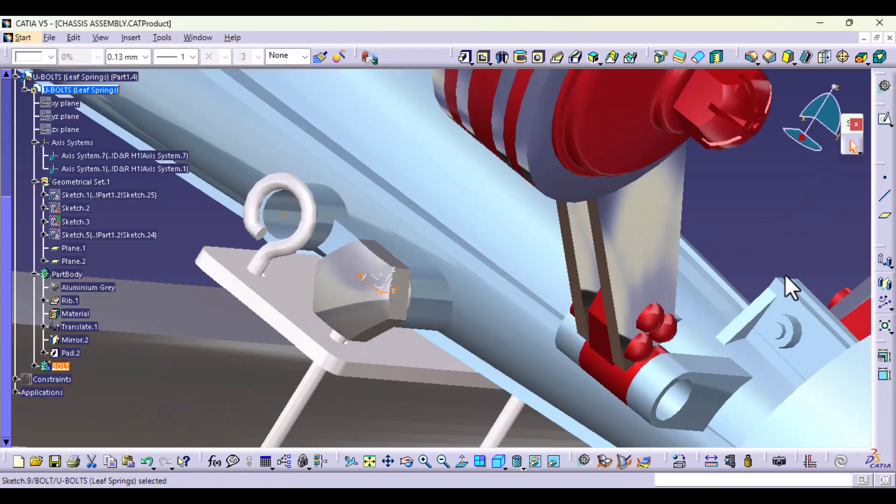
# Step: Try to create a user pattern of the bolt on the sketched points
pyautogui.click(883, 306)
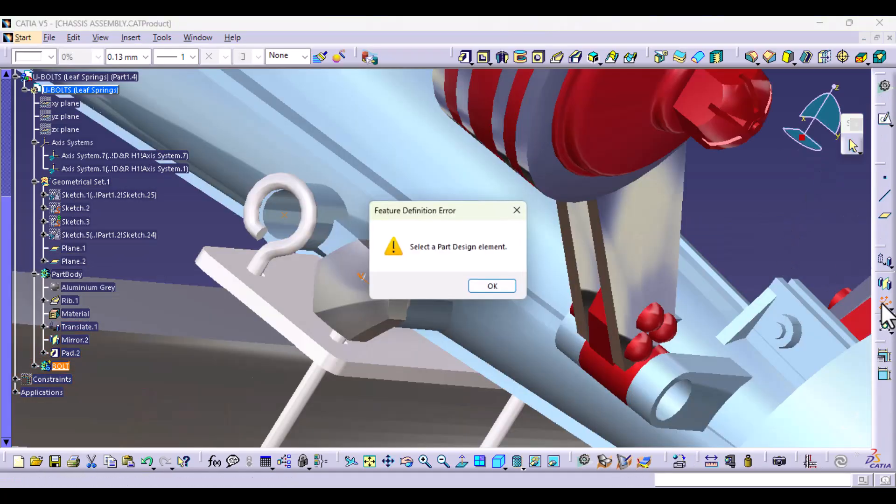
pyautogui.click(516, 210)
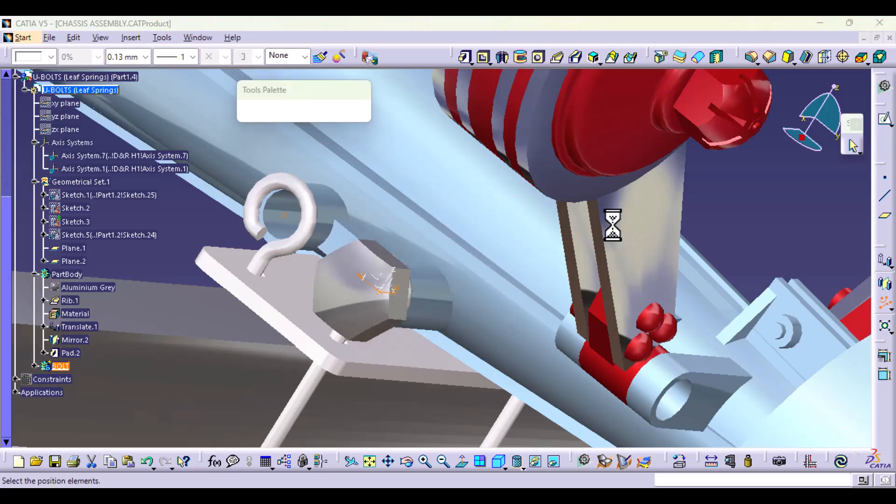
pyautogui.click(845, 274)
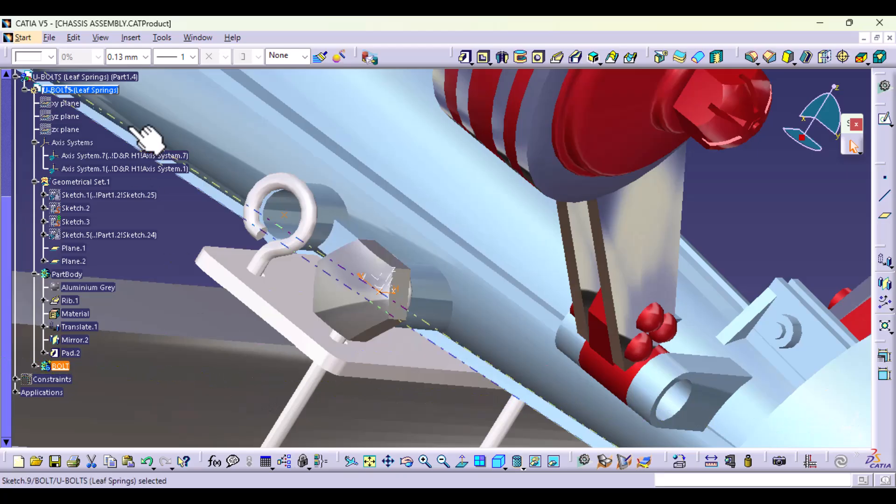
pyautogui.click(173, 217)
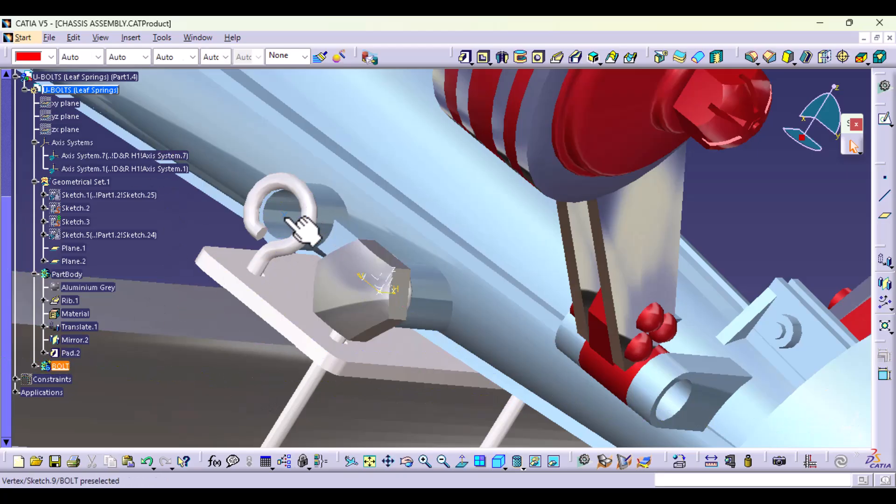
# Step: Delete Sketch.9 with the pattern points from the BOLT body
pyautogui.click(34, 365)
pyautogui.click(44, 389)
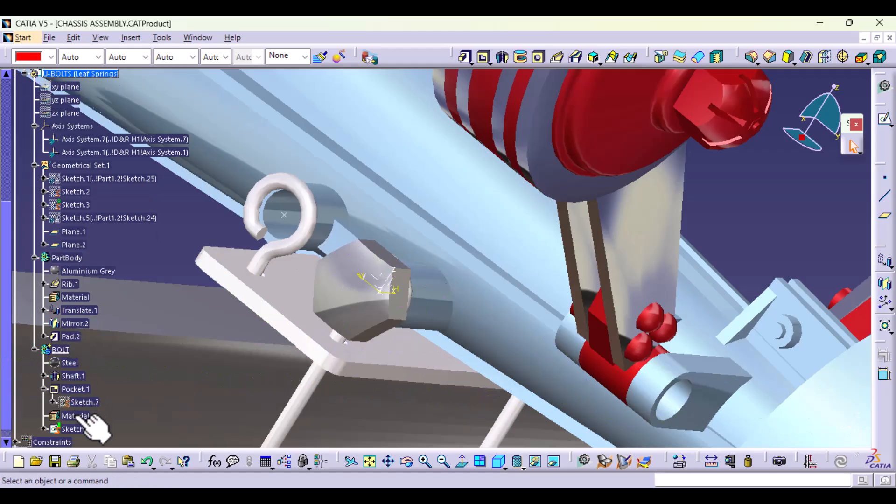
pyautogui.click(77, 429)
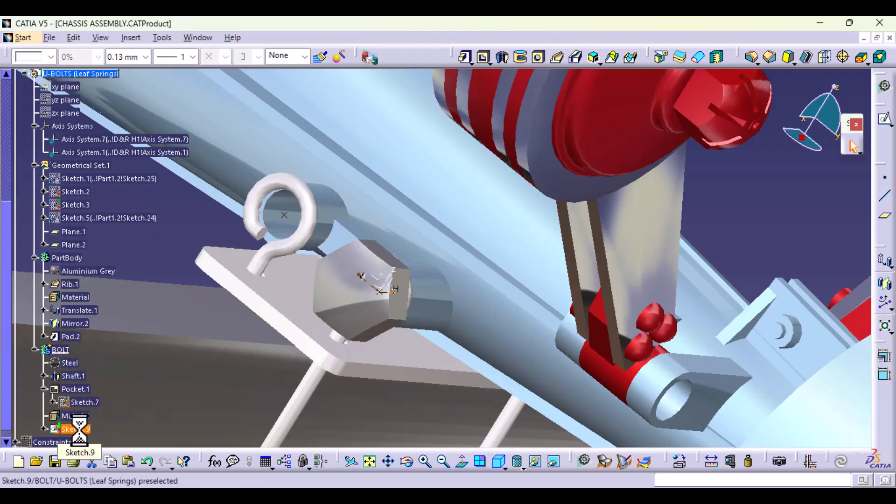
pyautogui.press('Delete')
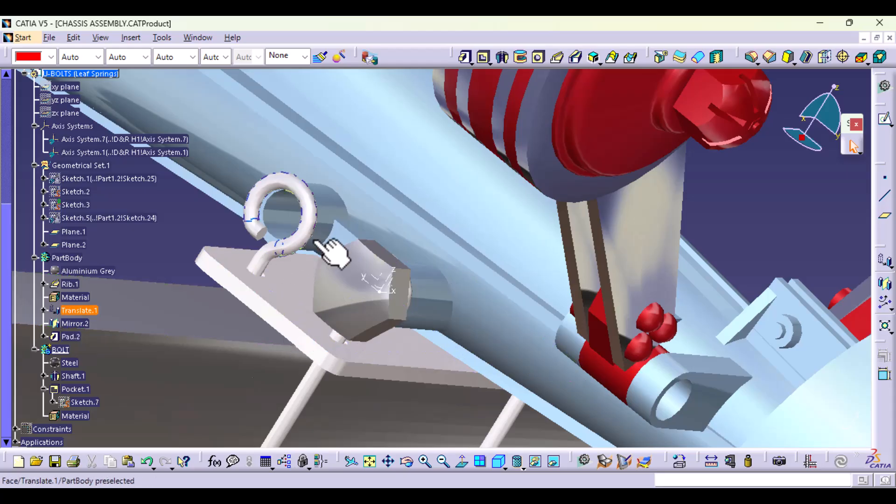
pyautogui.moveTo(300, 292); pyautogui.dragTo(329, 286, button='middle')
pyautogui.click(311, 293)
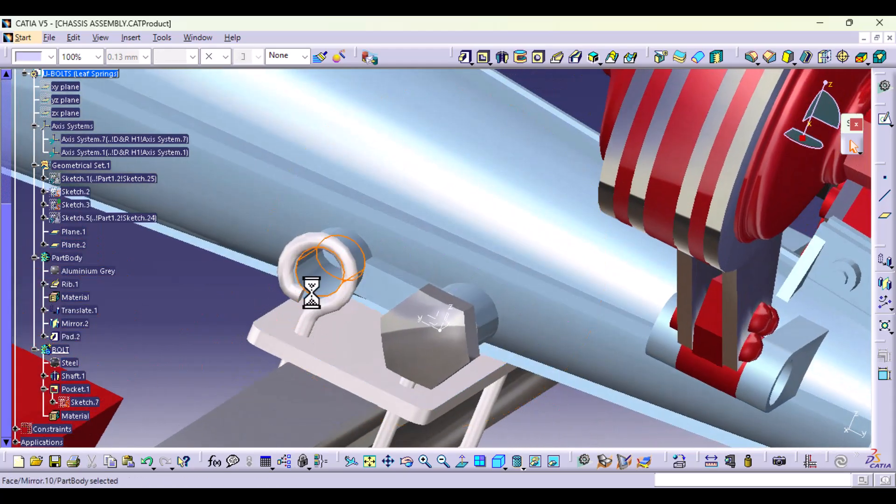
pyautogui.click(169, 314)
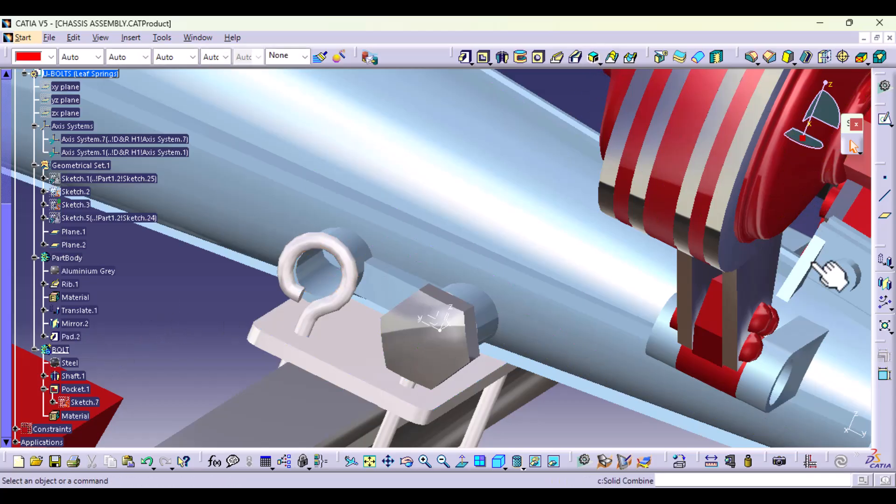
pyautogui.click(606, 463)
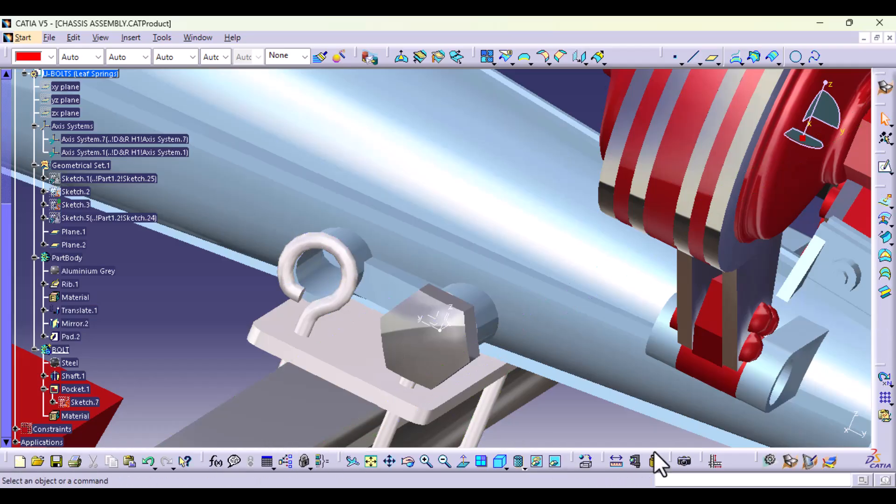
pyautogui.click(769, 461)
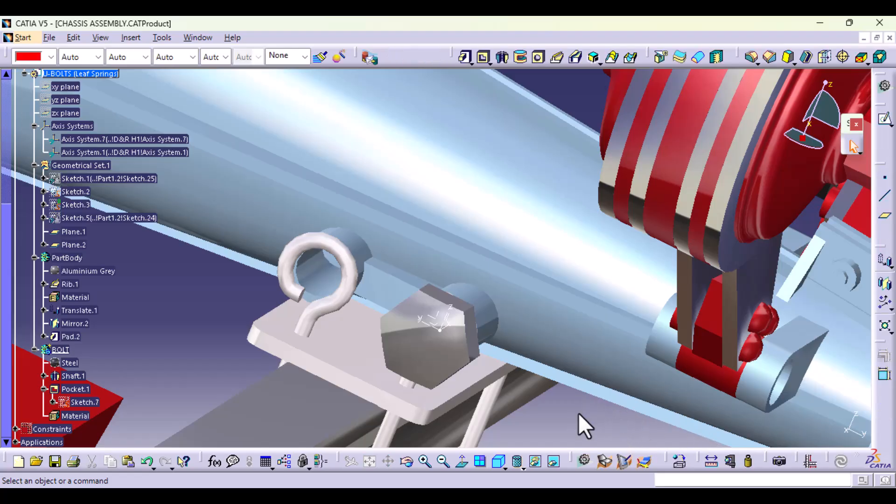
# Step: Create a coordinate point at X 0 mm, Y 40 mm, Z 0 mm relative to Axis System.7
pyautogui.click(884, 178)
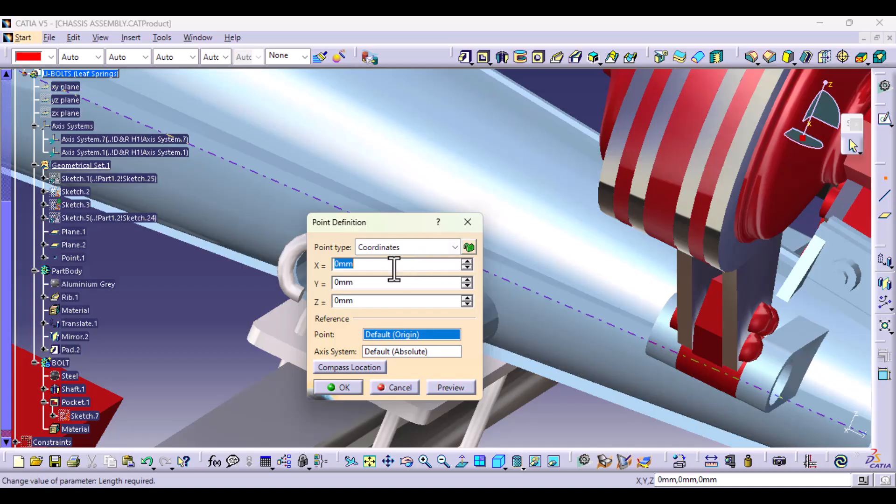
pyautogui.moveTo(397, 227); pyautogui.dragTo(244, 175)
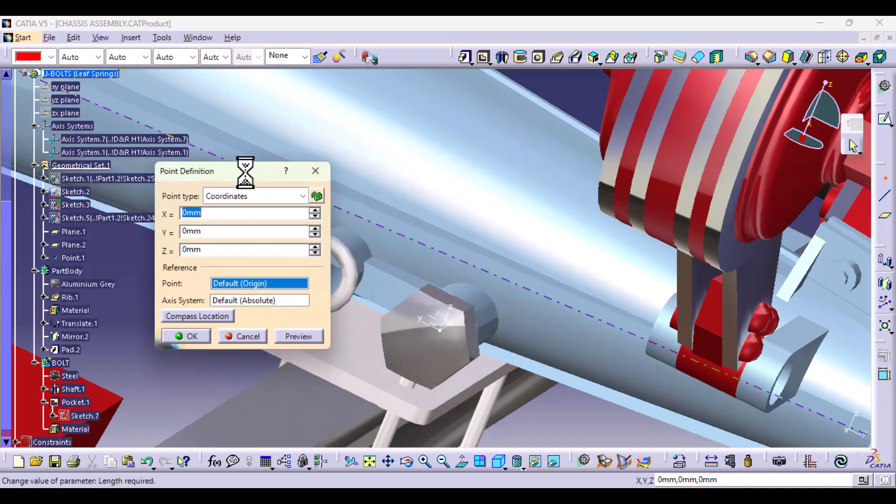
pyautogui.click(248, 301)
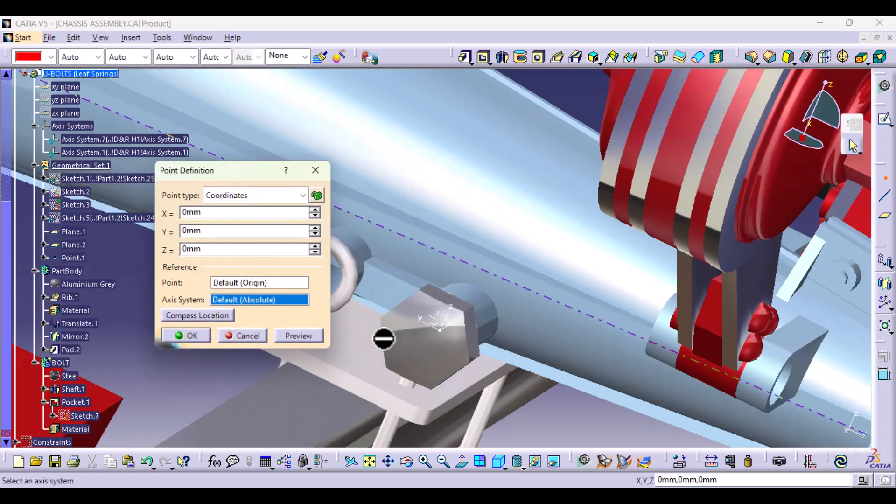
pyautogui.click(450, 326)
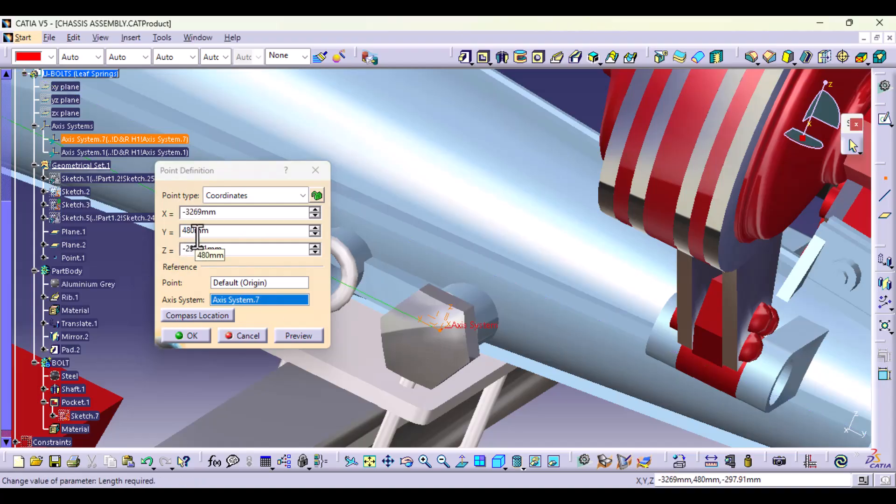
pyautogui.moveTo(202, 214); pyautogui.dragTo(179, 211)
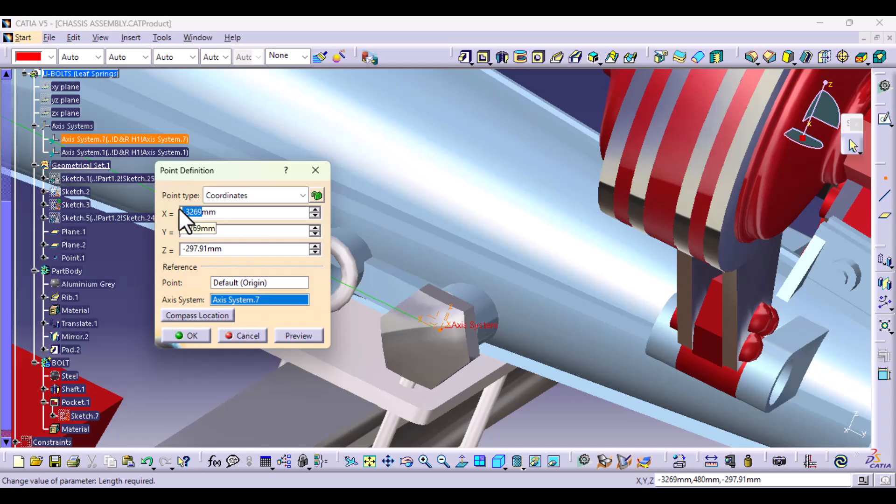
pyautogui.write('0')
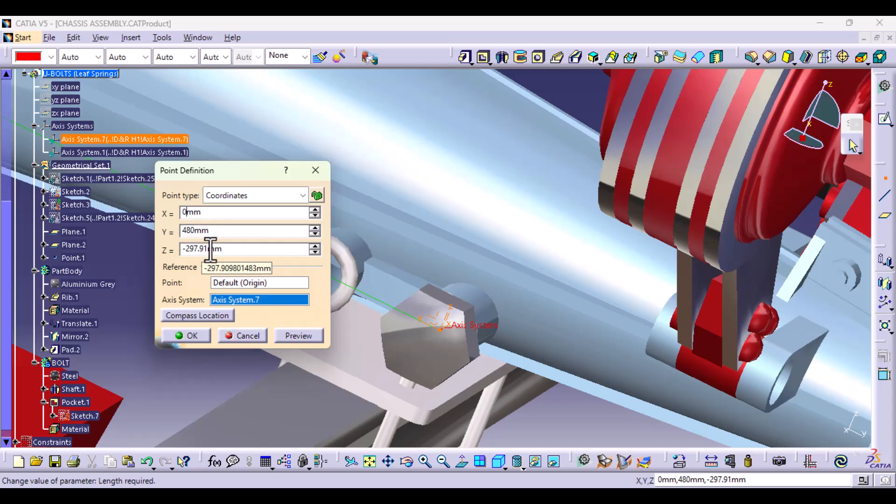
pyautogui.moveTo(207, 252); pyautogui.dragTo(184, 252)
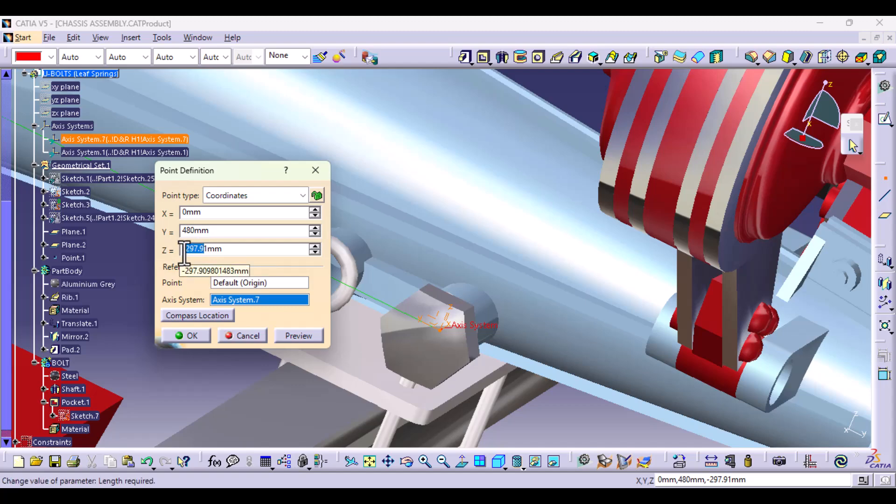
pyautogui.moveTo(195, 231); pyautogui.dragTo(170, 237)
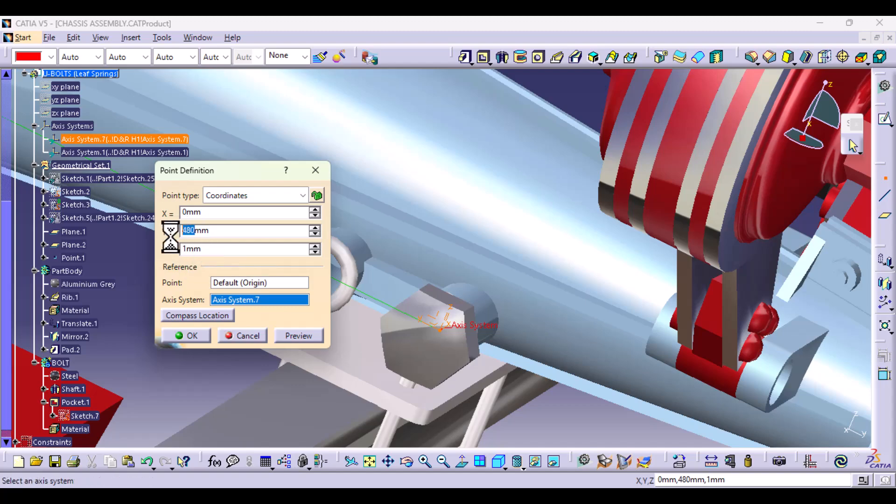
pyautogui.write('40')
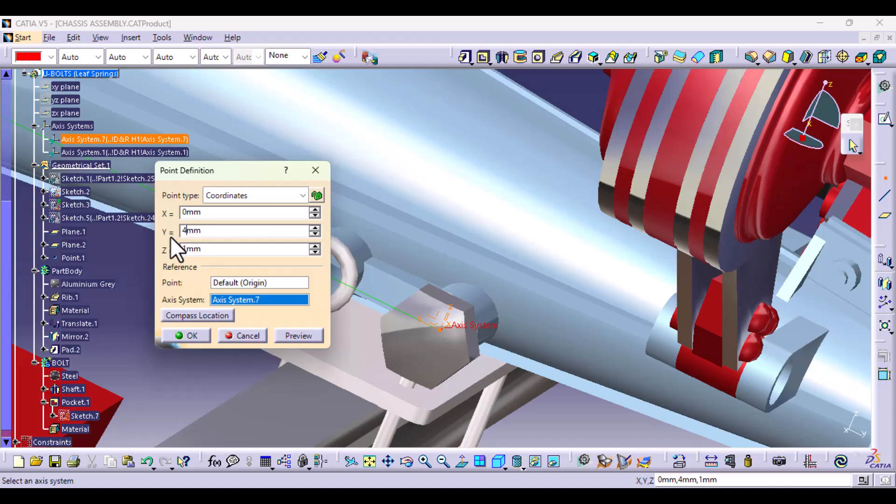
pyautogui.click(315, 252)
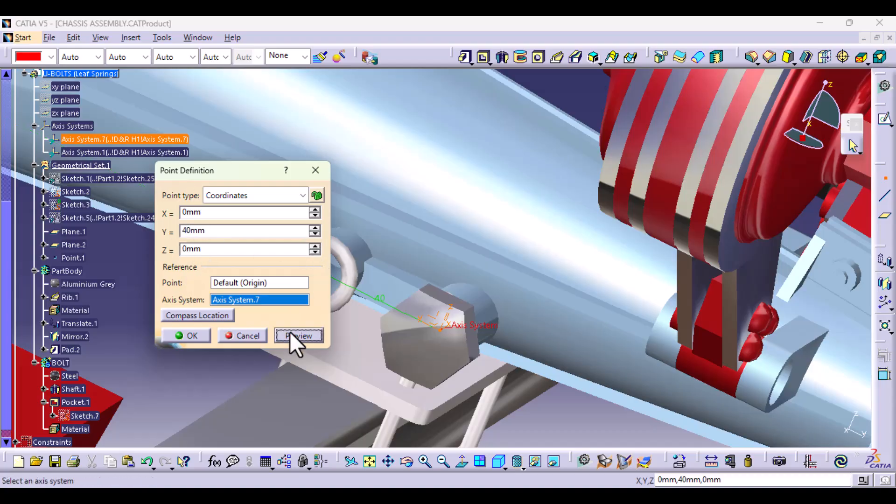
pyautogui.click(200, 335)
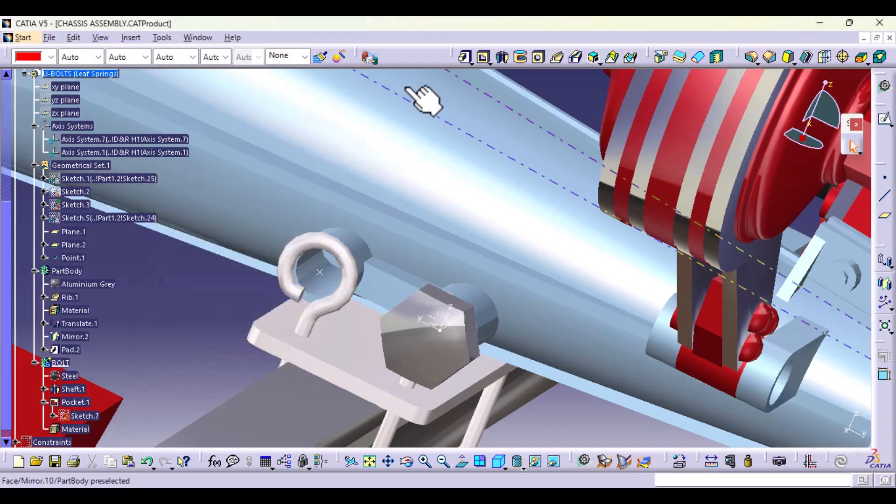
# Step: Insert a standard axis system with its origin at the new point in the upper U-bolt eye
pyautogui.click(131, 37)
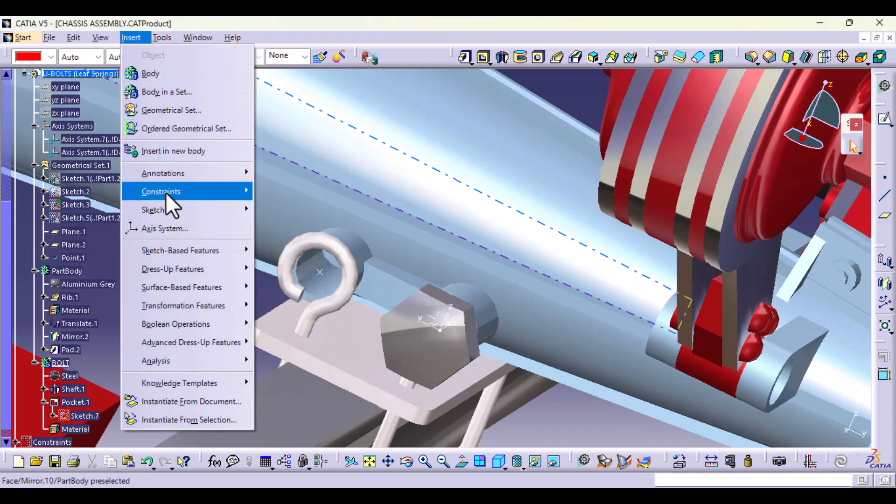
pyautogui.click(164, 228)
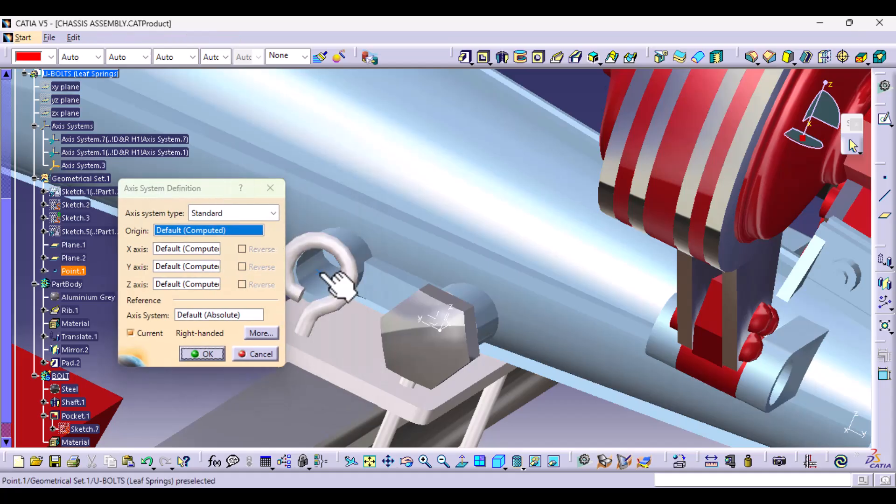
pyautogui.click(321, 270)
pyautogui.click(202, 354)
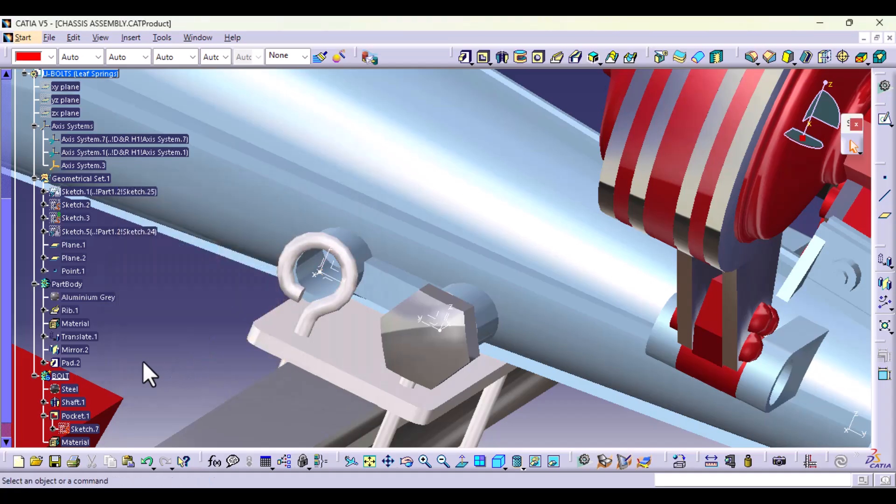
# Step: Copy the bolt's shaft sketch Sketch.6 and pocket sketch Sketch.7, and paste both into the BOLT body
pyautogui.moveTo(236, 335); pyautogui.dragTo(220, 289, button='middle')
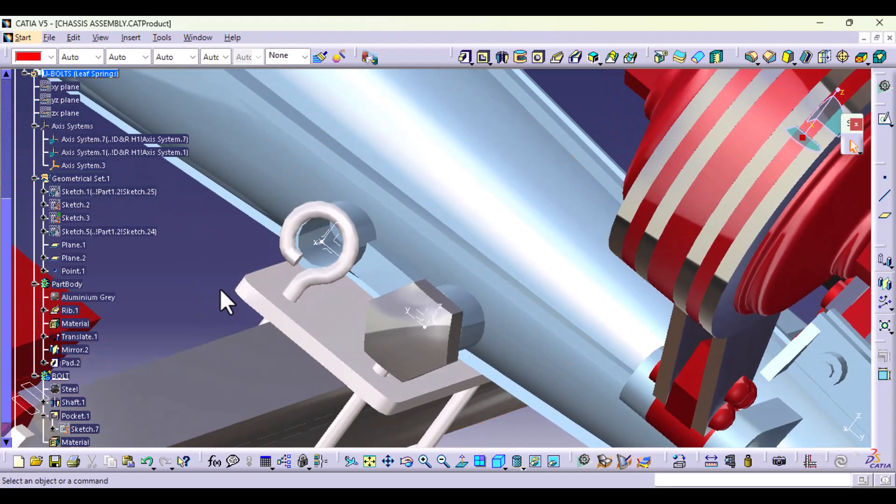
pyautogui.moveTo(333, 291)
pyautogui.mouseDown(button='middle')
pyautogui.moveTo(316, 260)
pyautogui.moveTo(336, 330)
pyautogui.moveTo(244, 356)
pyautogui.mouseUp(button='middle')
pyautogui.scroll(-4, 100, 366)
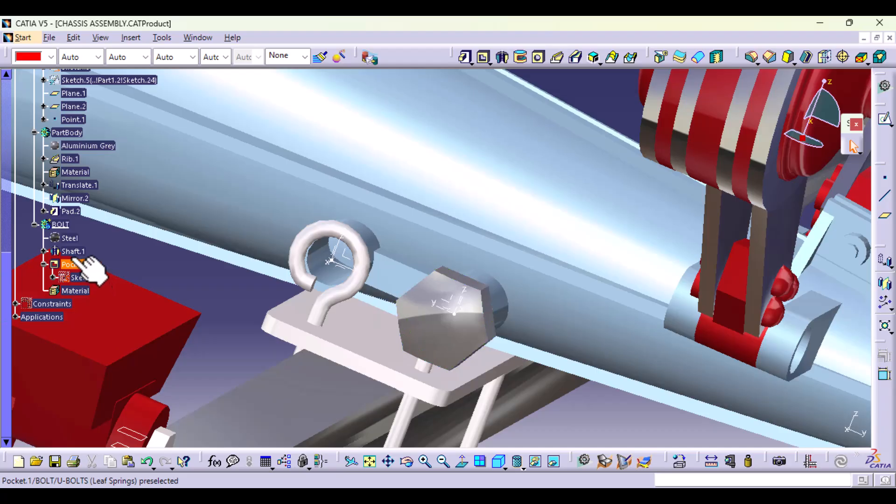
pyautogui.click(44, 253)
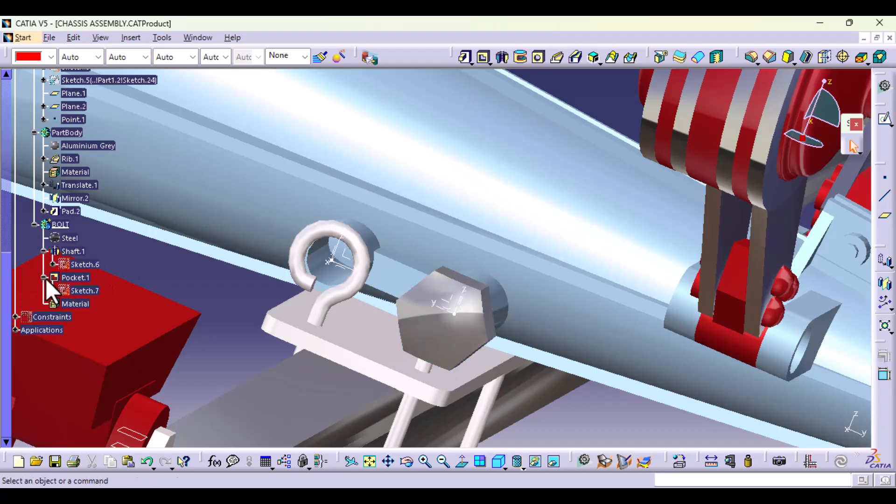
pyautogui.click(43, 277)
pyautogui.click(44, 277)
pyautogui.click(89, 264)
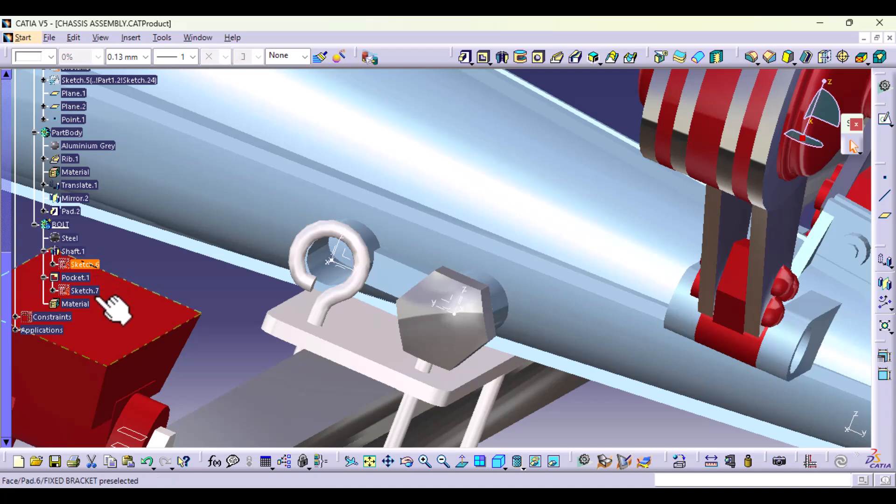
pyautogui.keyDown('ctrl'); pyautogui.click(86, 290); pyautogui.keyUp('ctrl')
pyautogui.rightClick(90, 291)
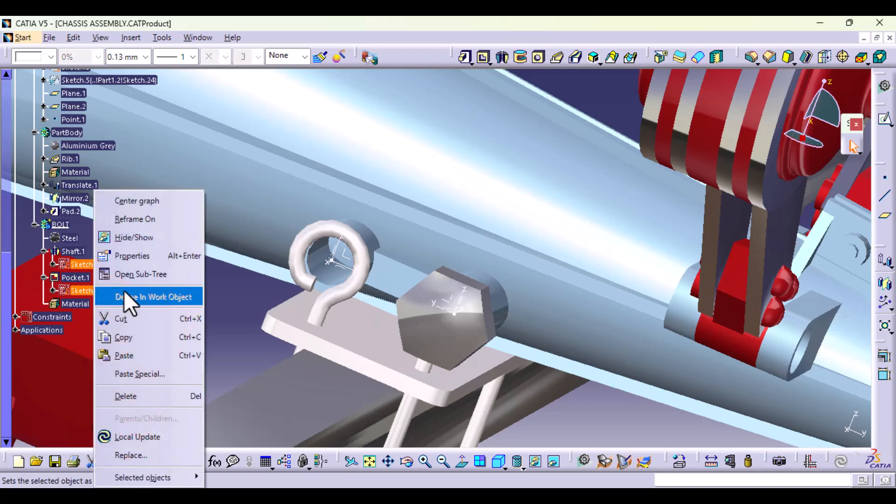
pyautogui.click(121, 337)
pyautogui.rightClick(66, 229)
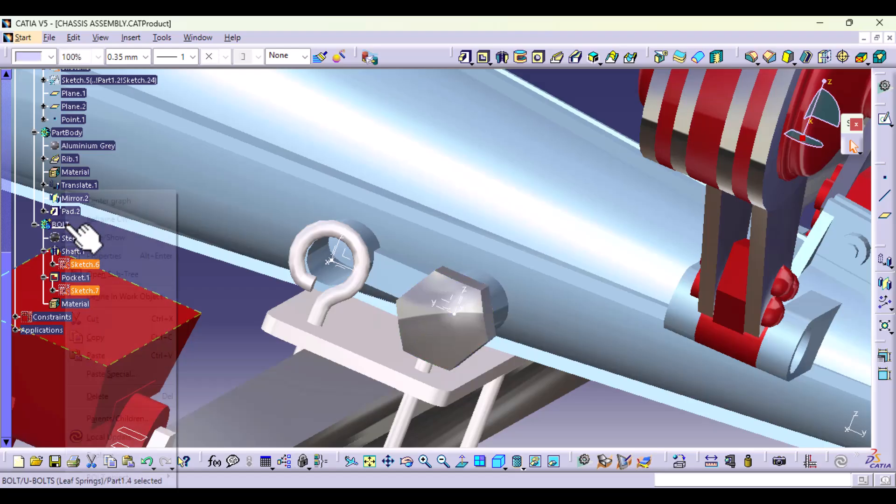
pyautogui.click(119, 349)
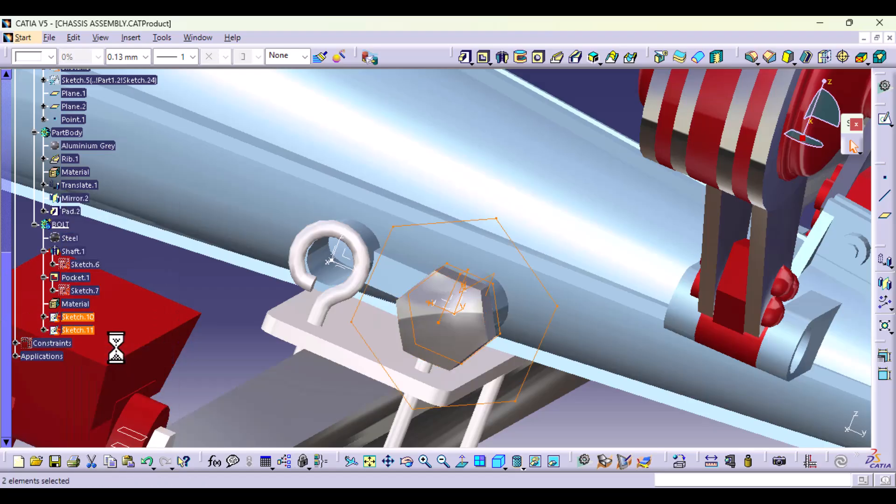
# Step: Try to change the support of the pasted Sketch.10 to the ZX plane of Axis System.3
pyautogui.click(78, 316)
pyautogui.rightClick(79, 316)
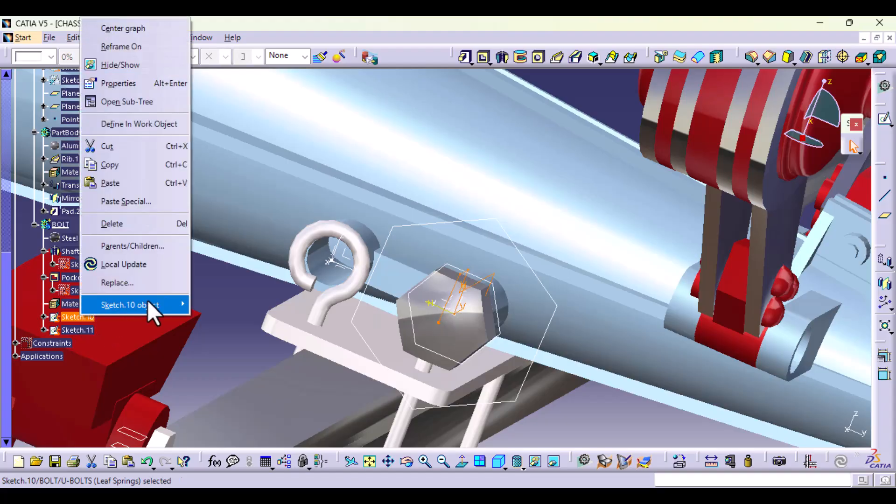
pyautogui.moveTo(147, 303)
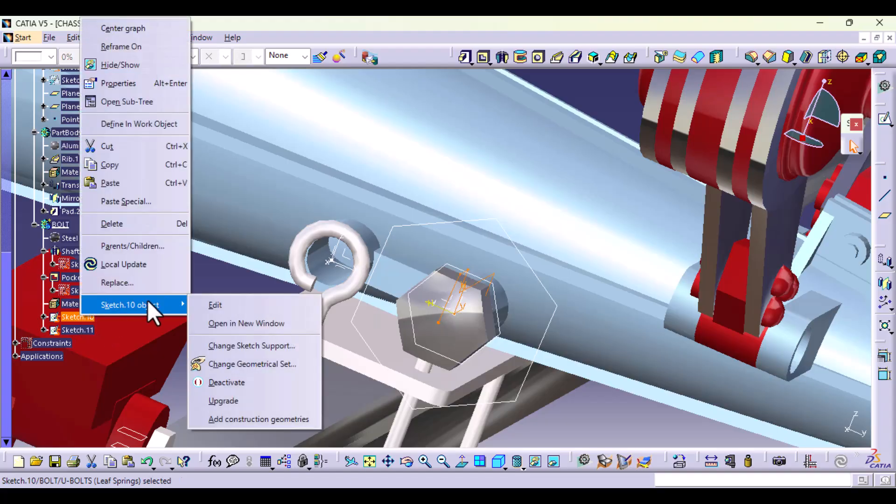
pyautogui.click(233, 347)
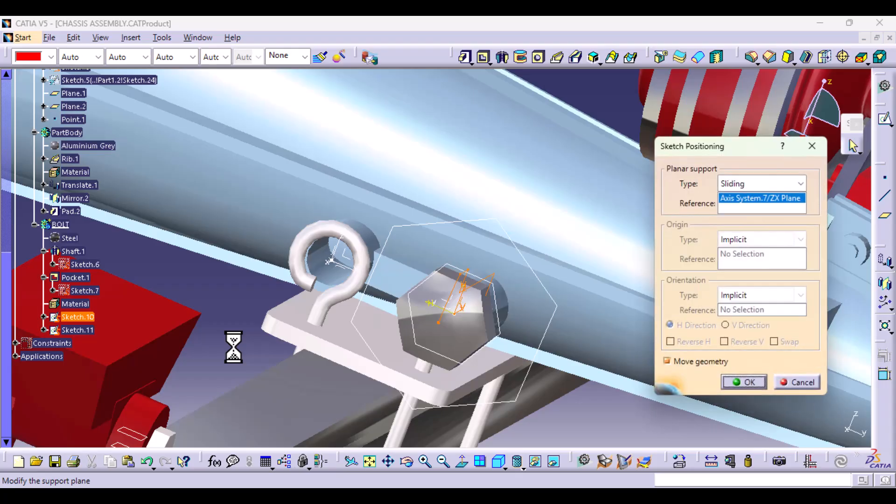
pyautogui.moveTo(391, 293); pyautogui.dragTo(317, 274, button='middle')
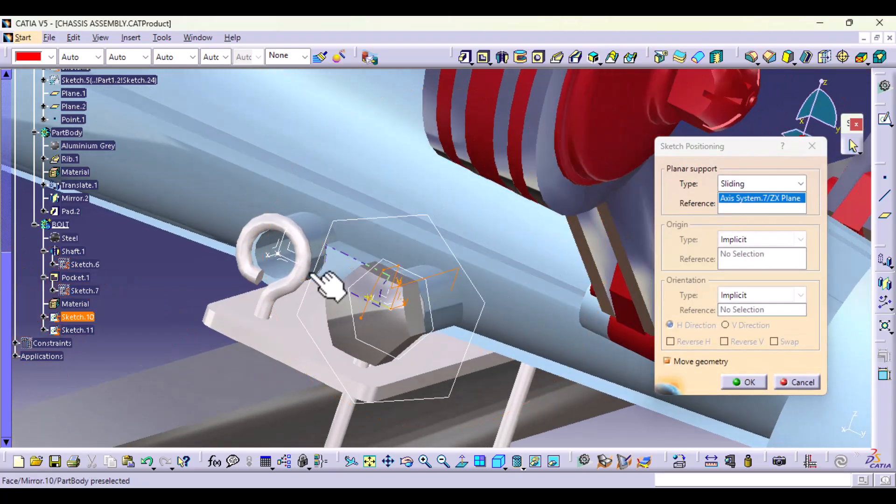
pyautogui.click(279, 252)
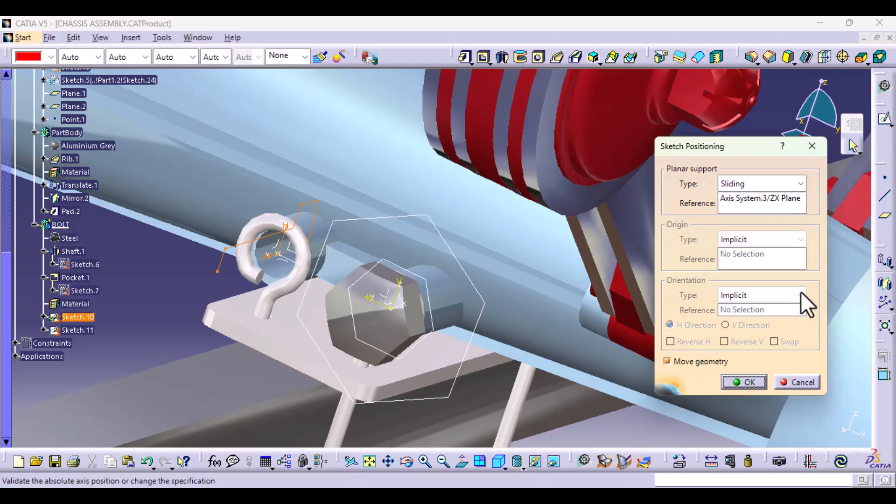
pyautogui.click(802, 382)
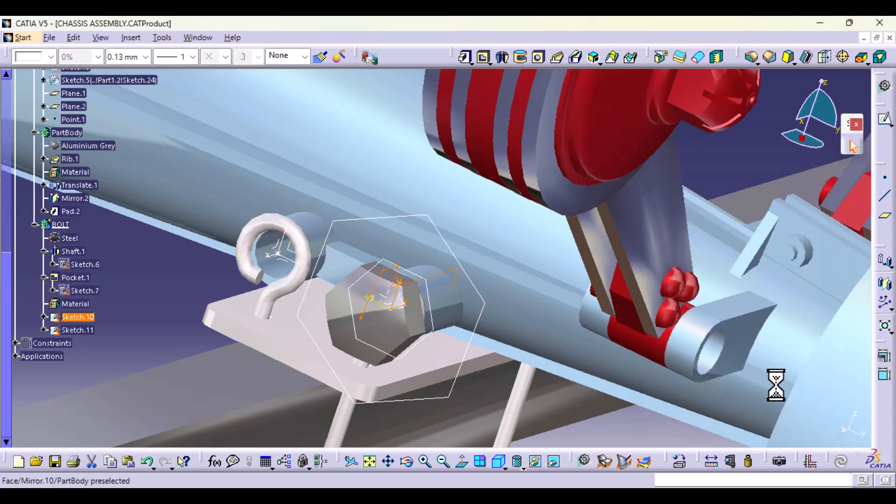
# Step: Define the X axis of Axis System.3 with a new 20 mm Point-Direction line from Point.1 along its own X axis
pyautogui.click(205, 289)
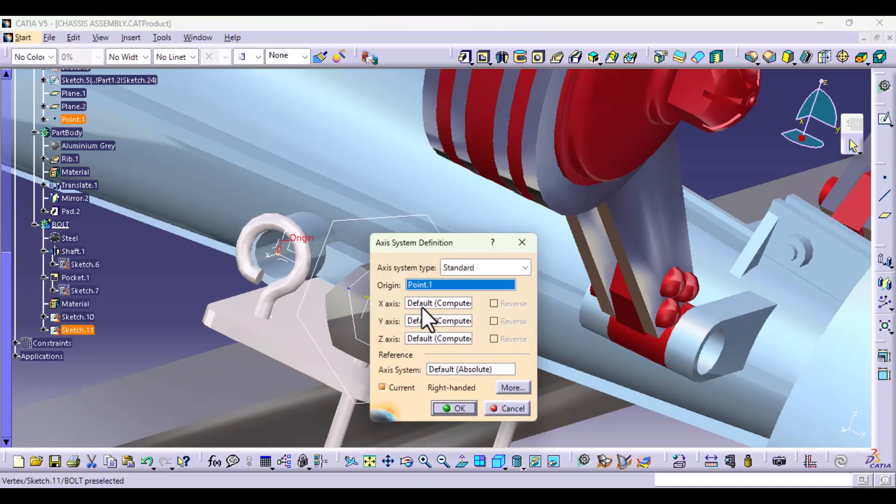
pyautogui.click(422, 304)
pyautogui.rightClick(423, 304)
pyautogui.click(462, 351)
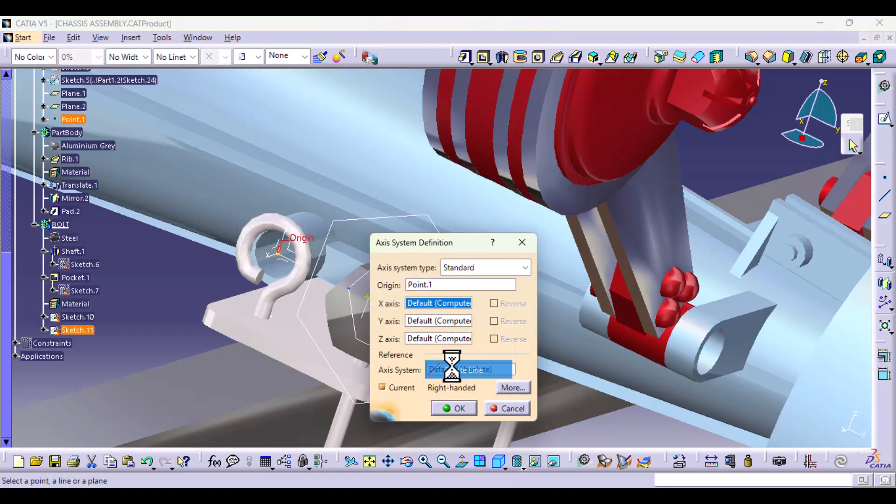
pyautogui.click(285, 256)
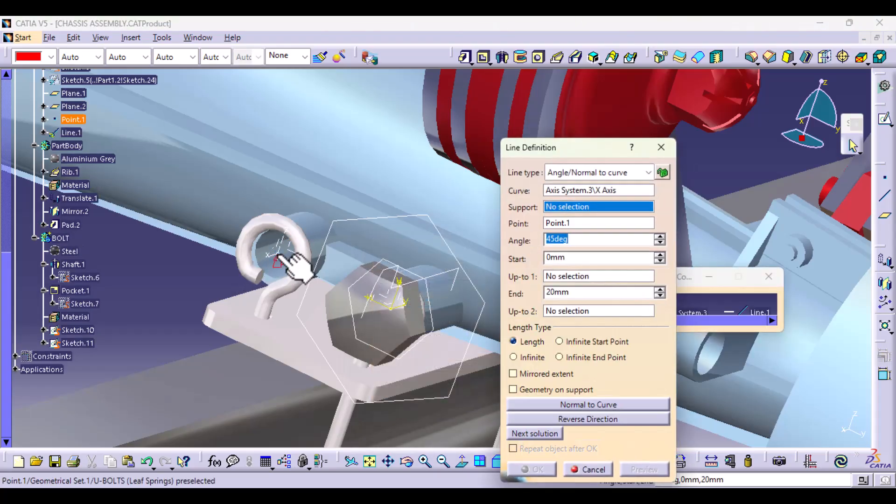
pyautogui.click(646, 172)
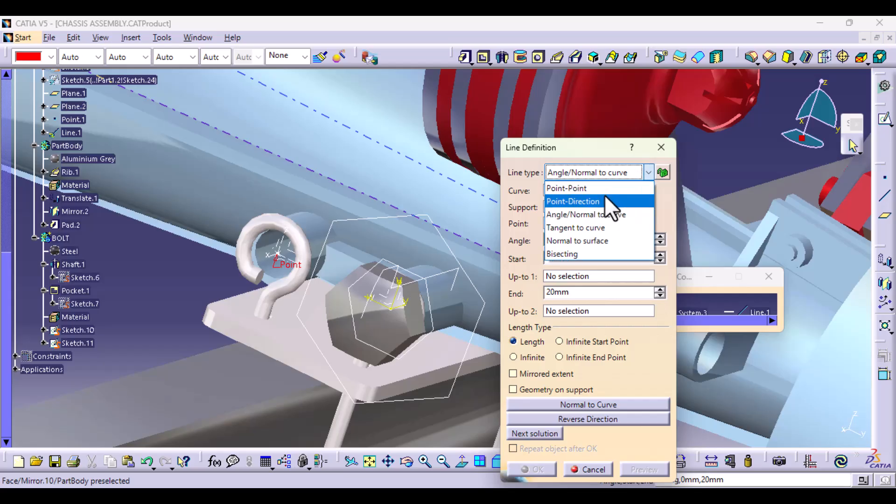
pyautogui.click(601, 201)
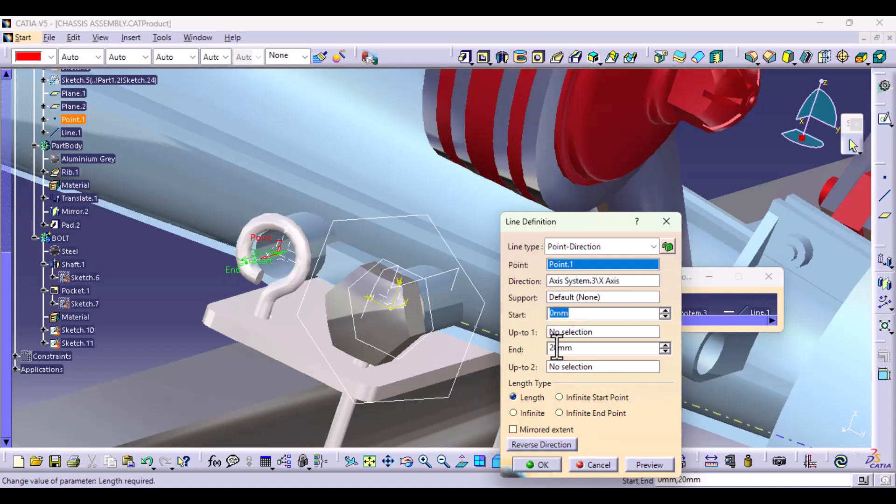
pyautogui.click(537, 464)
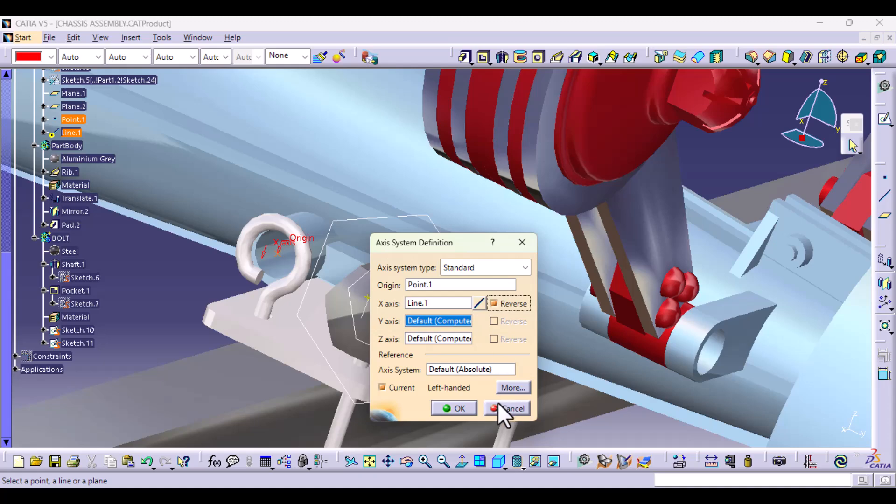
# Step: Turn off the Current option for Axis System.3 and apply its definition with the X axis reversed
pyautogui.click(387, 388)
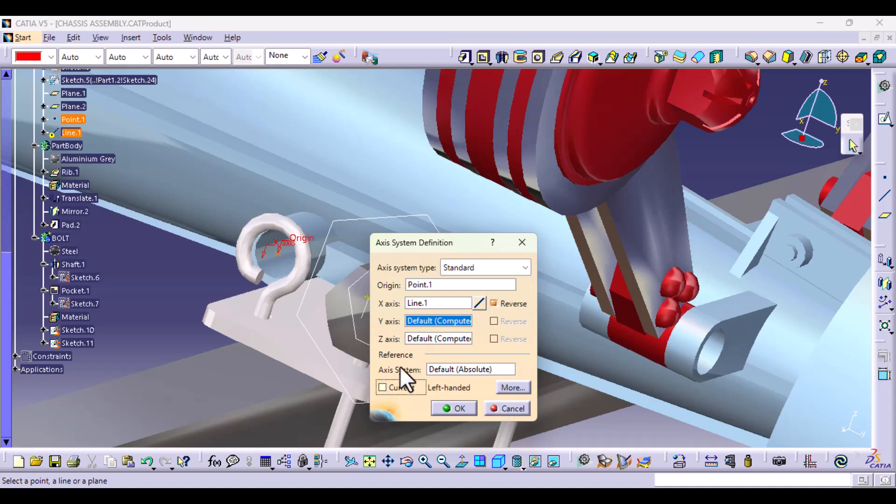
pyautogui.moveTo(454, 235); pyautogui.dragTo(460, 195)
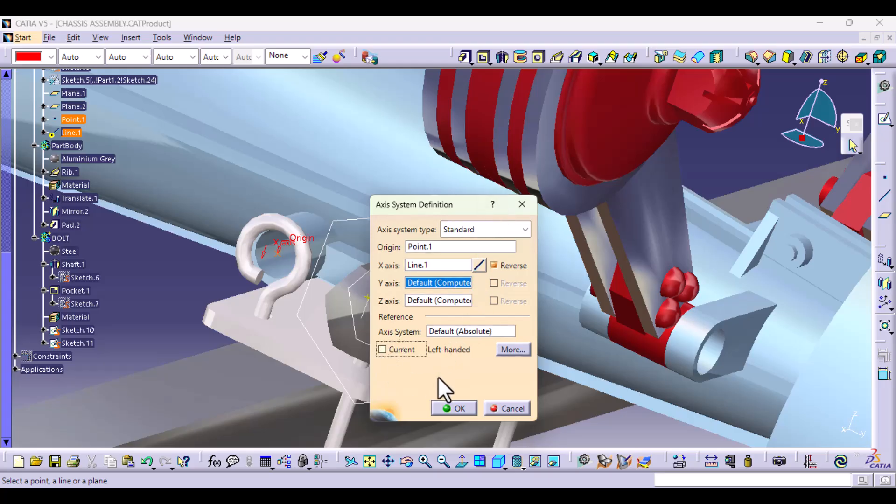
pyautogui.click(470, 408)
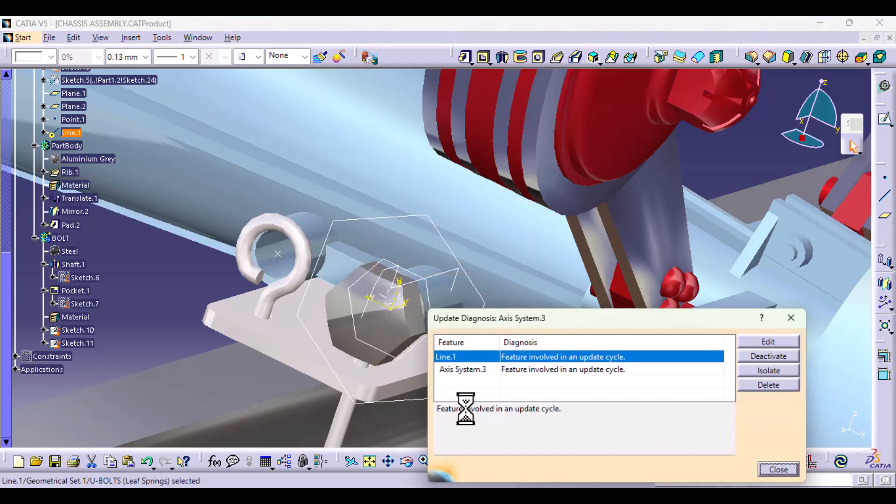
# Step: Check the direction reference of Line.1 from the update diagnosis, leaving its definition as it is
pyautogui.click(777, 340)
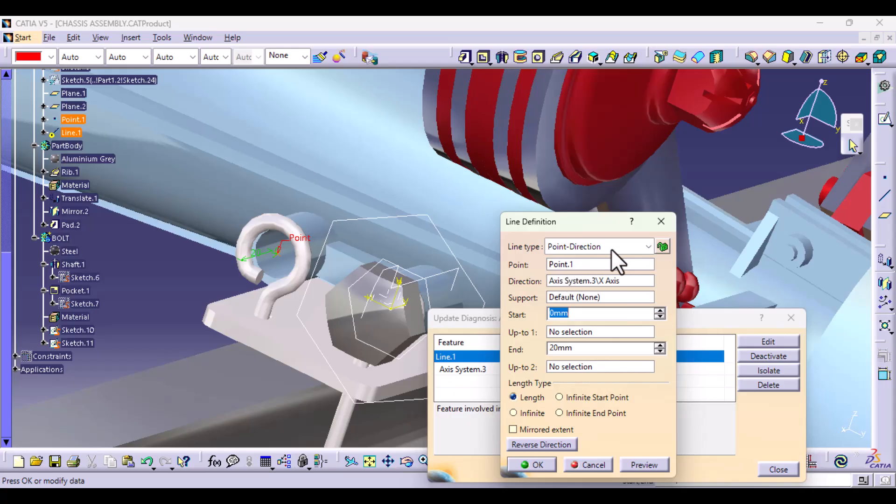
pyautogui.click(588, 281)
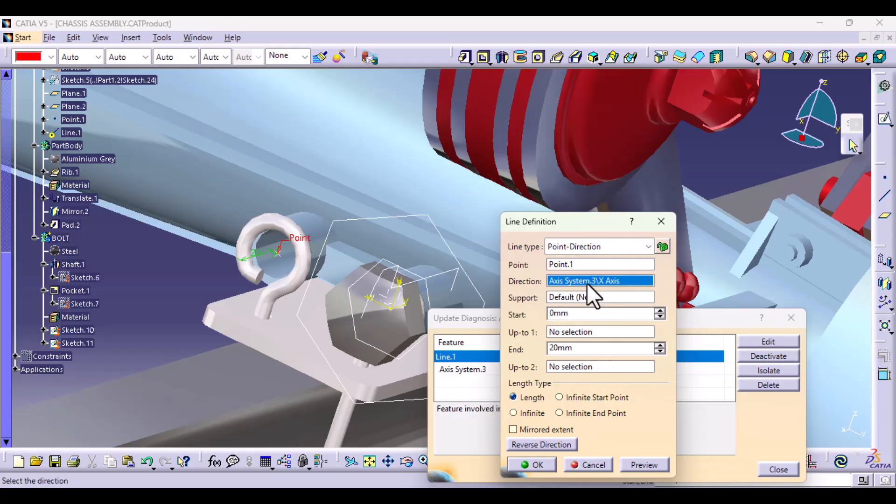
pyautogui.click(660, 222)
pyautogui.click(769, 341)
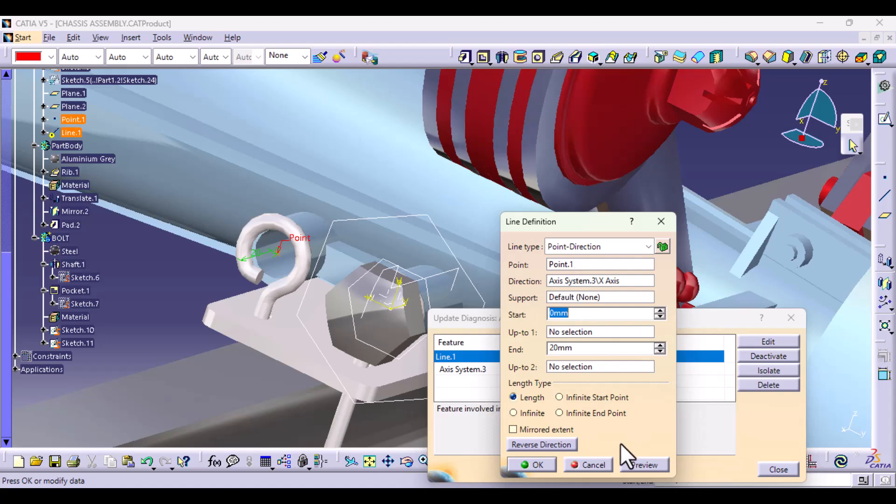
pyautogui.click(600, 461)
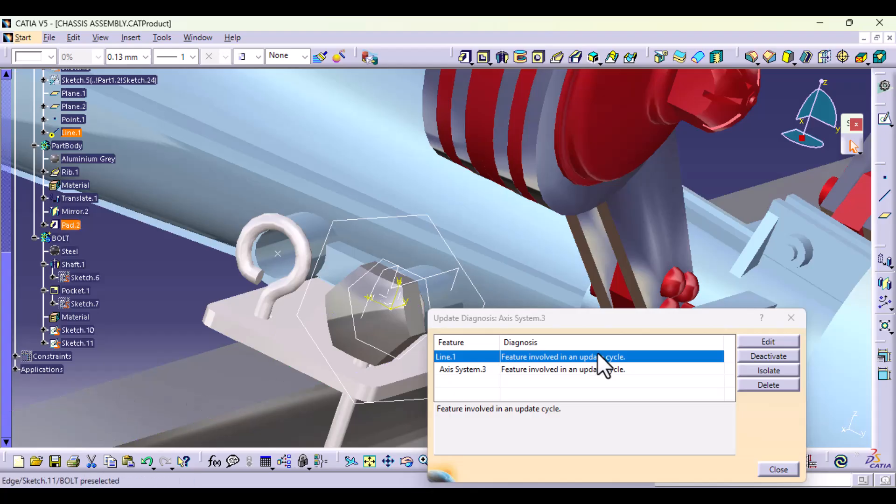
pyautogui.click(778, 469)
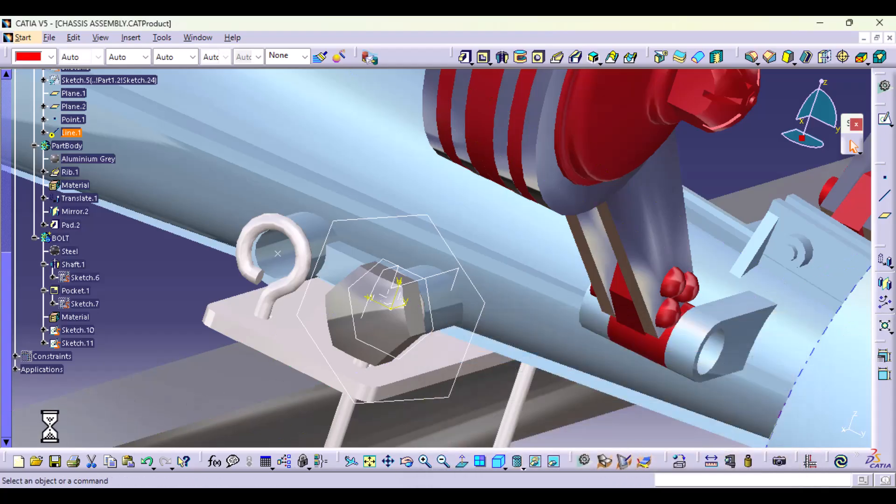
# Step: Undo the axis system edit and delete Axis System.3 from the upper U-bolt eye
pyautogui.click(145, 462)
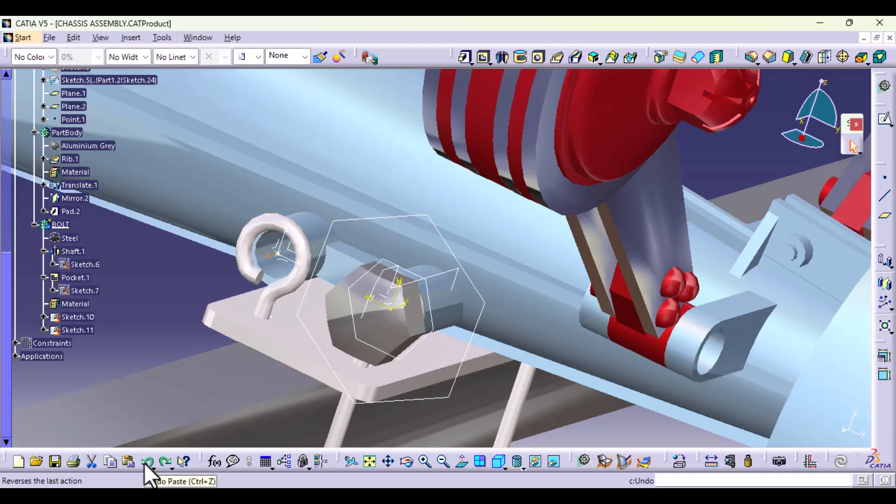
pyautogui.doubleClick(299, 252)
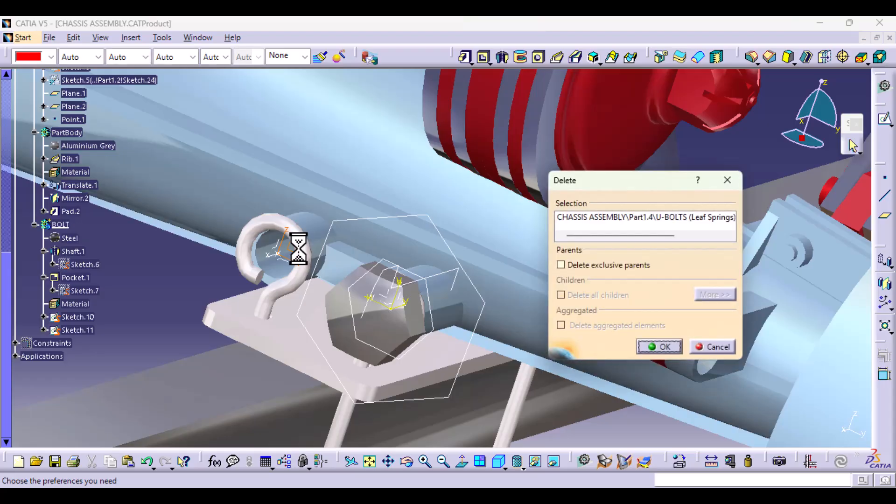
pyautogui.click(667, 346)
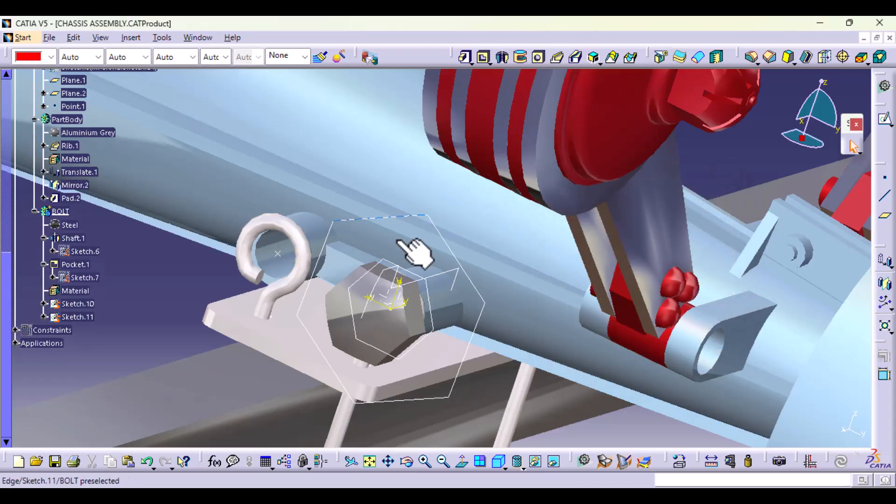
# Step: Create a Point-Direction line from Point.1 along the X component, starting at 0 mm and ending at 20 mm
pyautogui.click(883, 202)
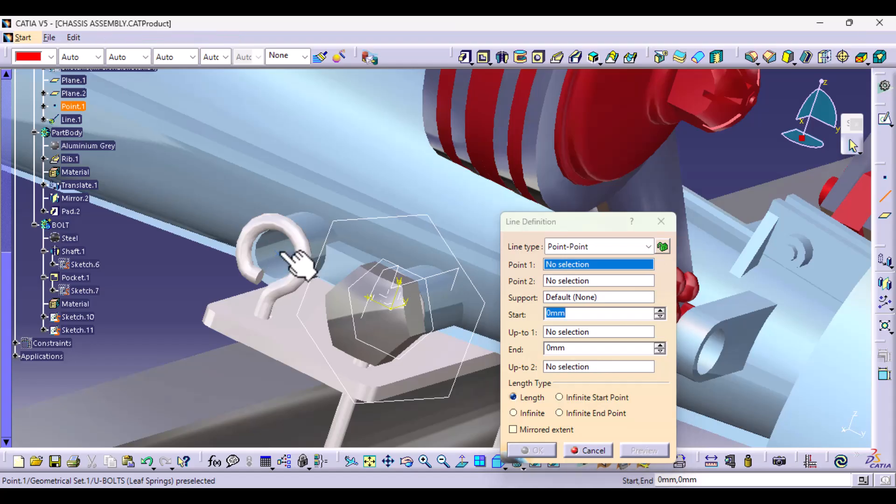
pyautogui.click(280, 247)
pyautogui.click(597, 252)
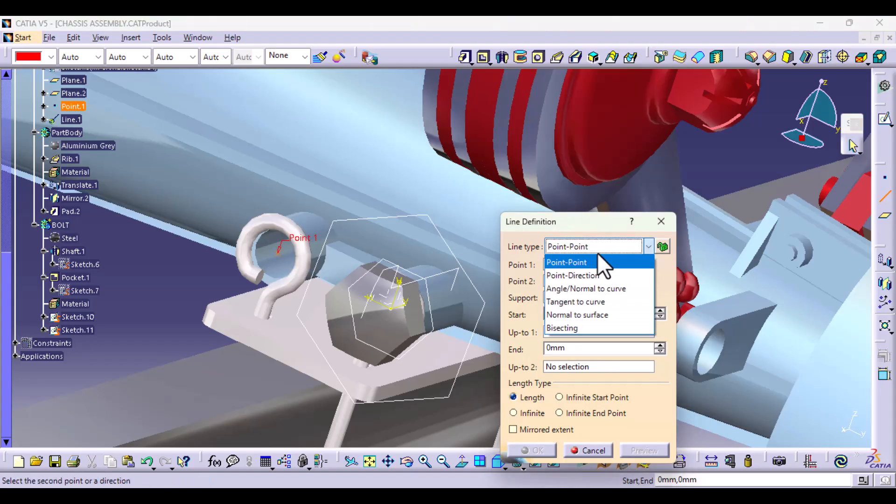
pyautogui.click(589, 274)
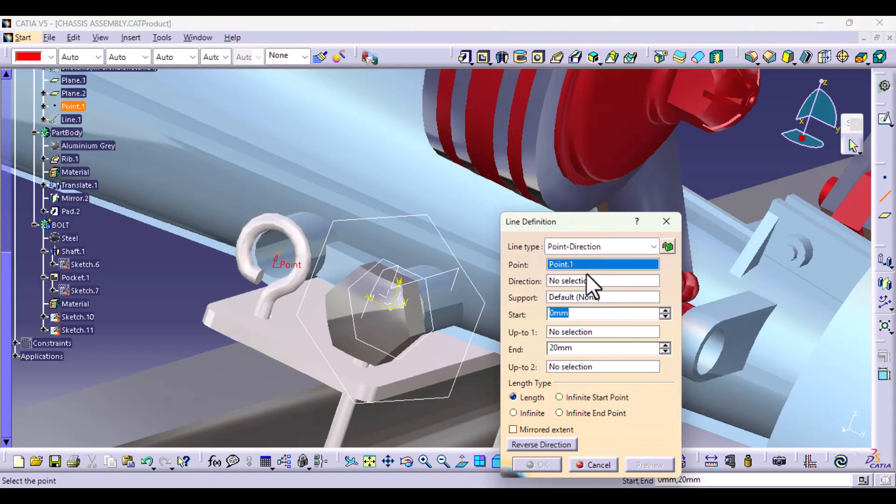
pyautogui.click(572, 282)
pyautogui.rightClick(572, 281)
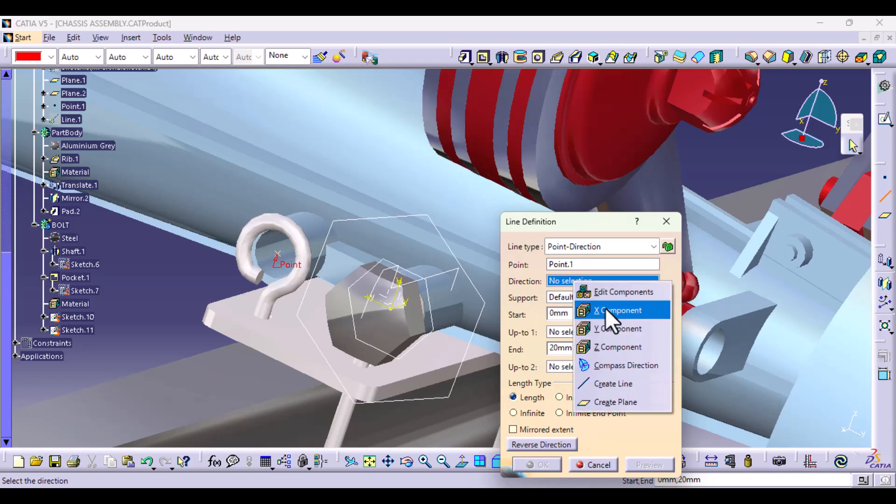
pyautogui.click(606, 309)
pyautogui.click(541, 464)
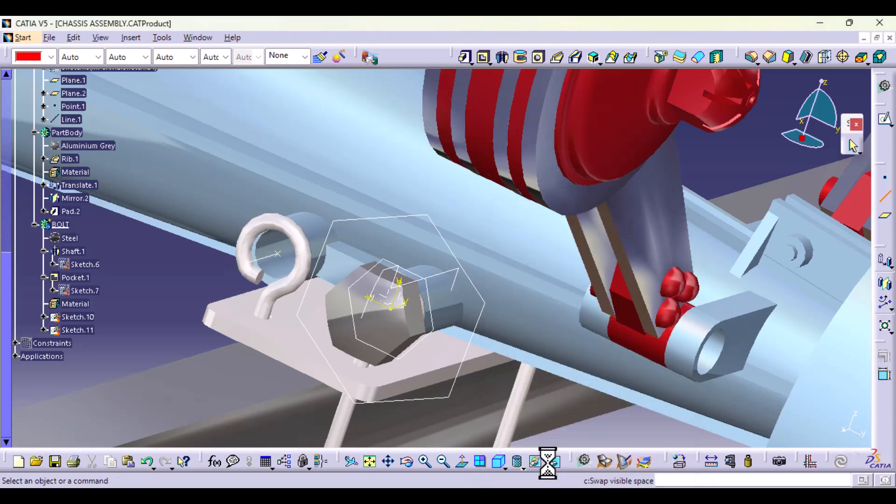
# Step: Create an axis system at Point.1 with Line.1 as the reversed X axis and a reversed Z axis set by Coordinates
pyautogui.click(127, 36)
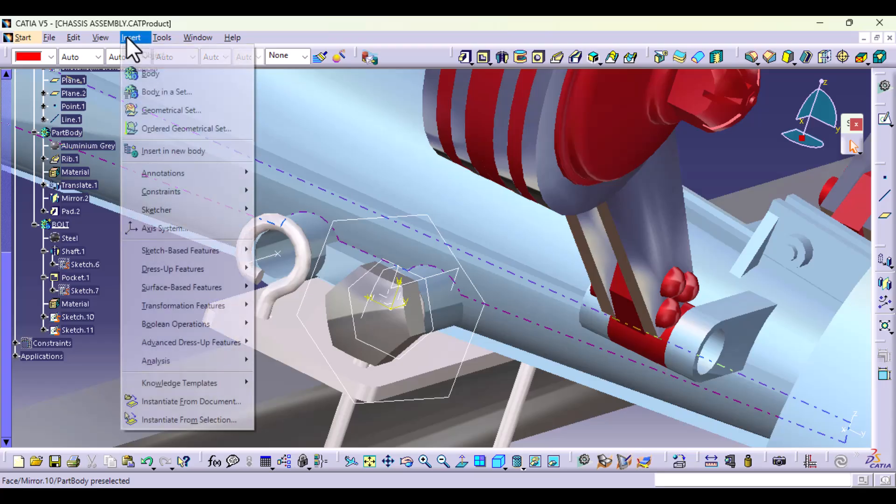
pyautogui.click(174, 228)
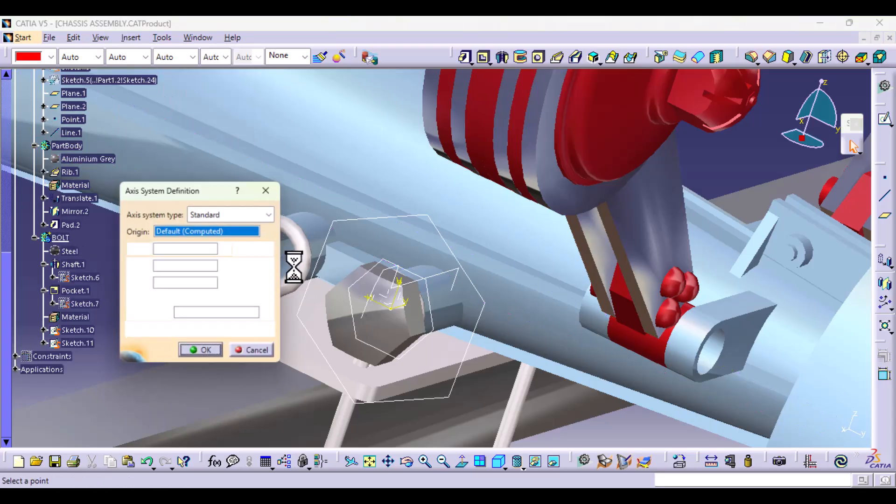
pyautogui.moveTo(212, 185); pyautogui.dragTo(523, 125)
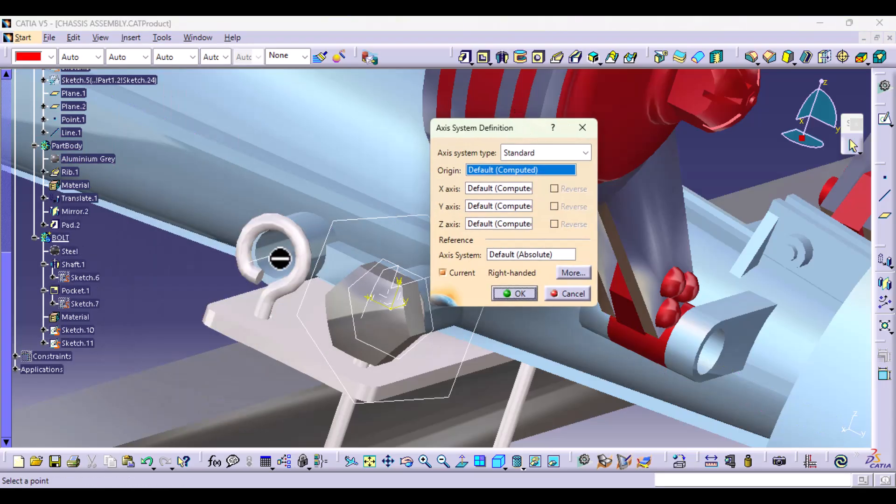
pyautogui.click(280, 254)
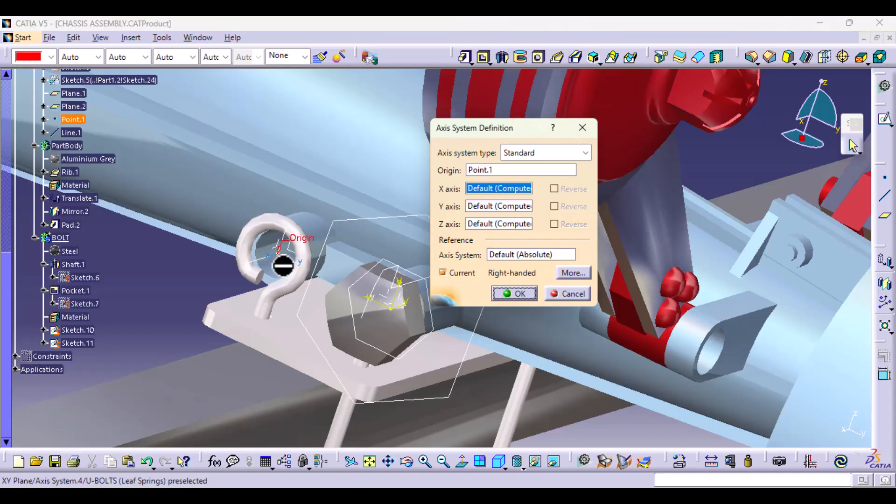
pyautogui.click(257, 257)
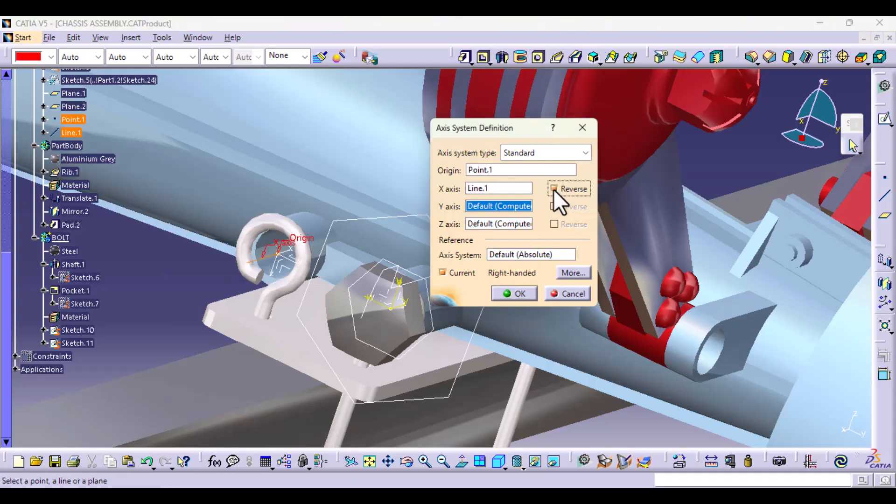
pyautogui.moveTo(271, 339); pyautogui.dragTo(257, 268, button='middle')
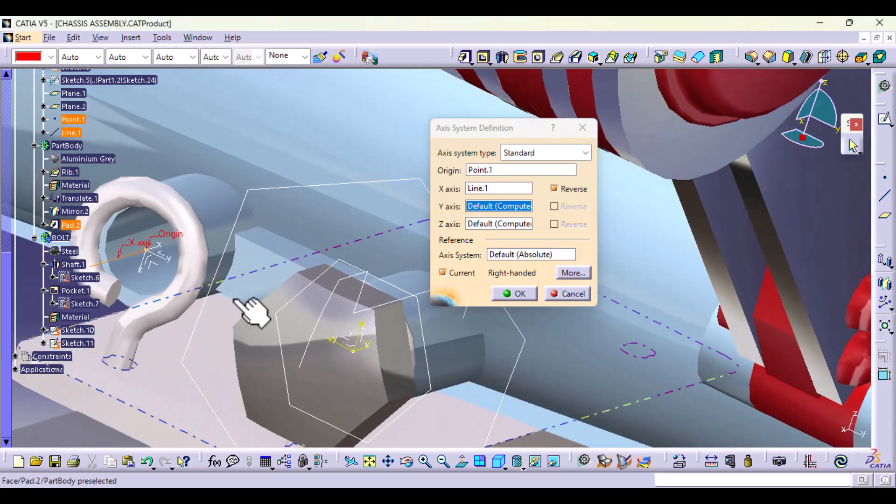
pyautogui.middleClick(286, 295)
pyautogui.click(286, 231)
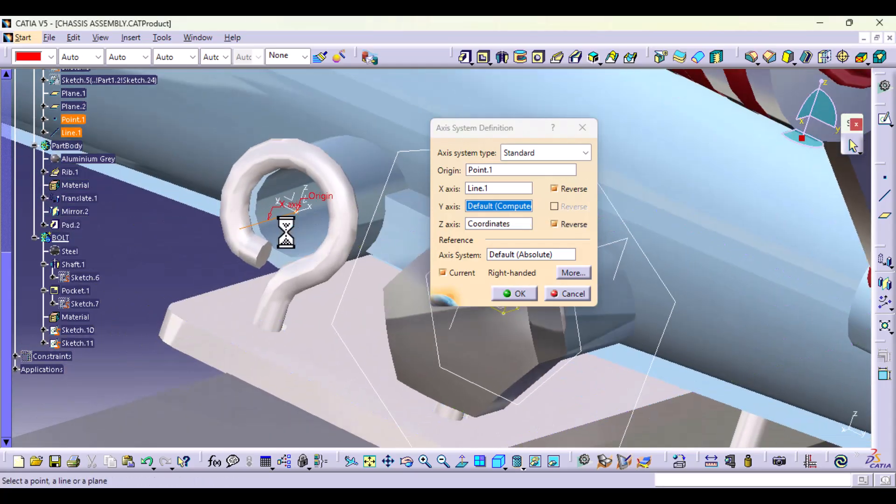
pyautogui.click(516, 294)
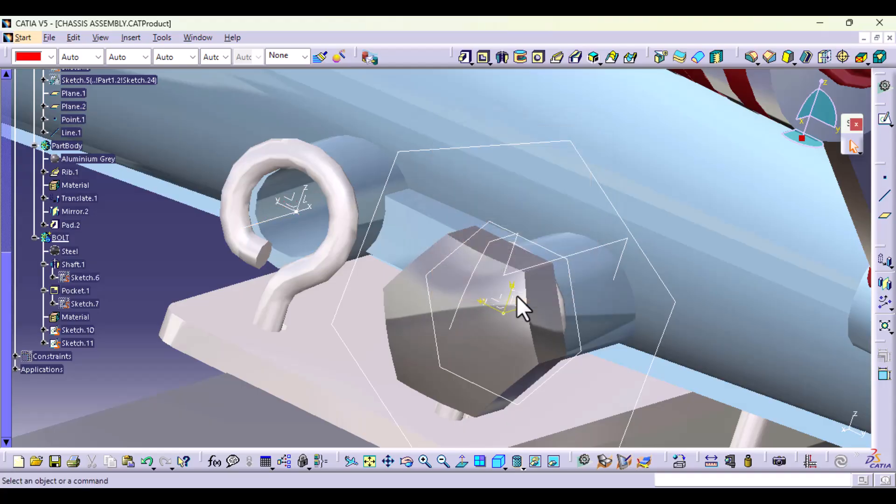
# Step: Hide the reference line Line.1 at the upper U-bolt eye
pyautogui.rightClick(266, 220)
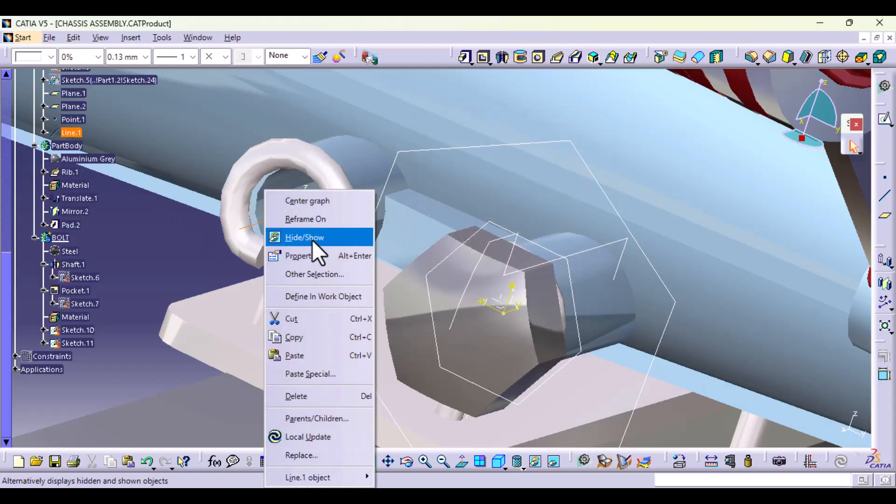
pyautogui.click(313, 237)
pyautogui.moveTo(316, 275); pyautogui.dragTo(320, 326, button='middle')
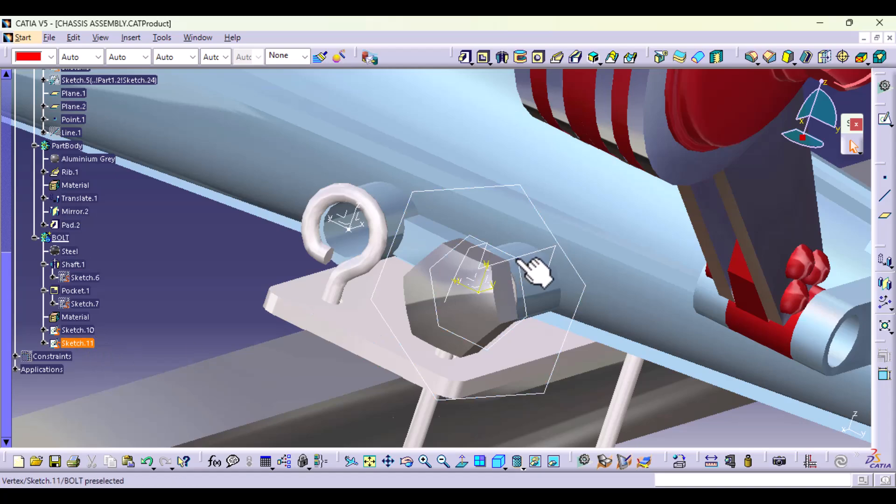
# Step: Change the support of Sketch.10 to the corresponding plane of the new axis system at the U-bolt eye, moving its geometry along
pyautogui.rightClick(88, 330)
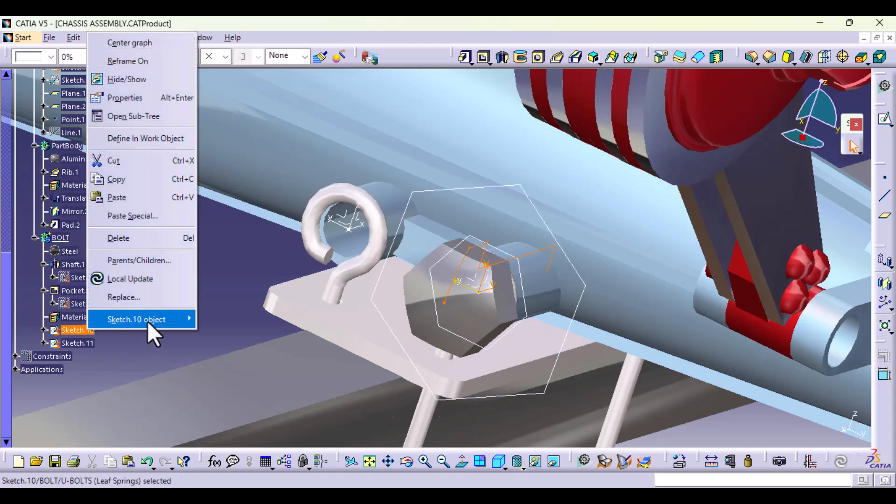
pyautogui.moveTo(148, 321)
pyautogui.click(256, 359)
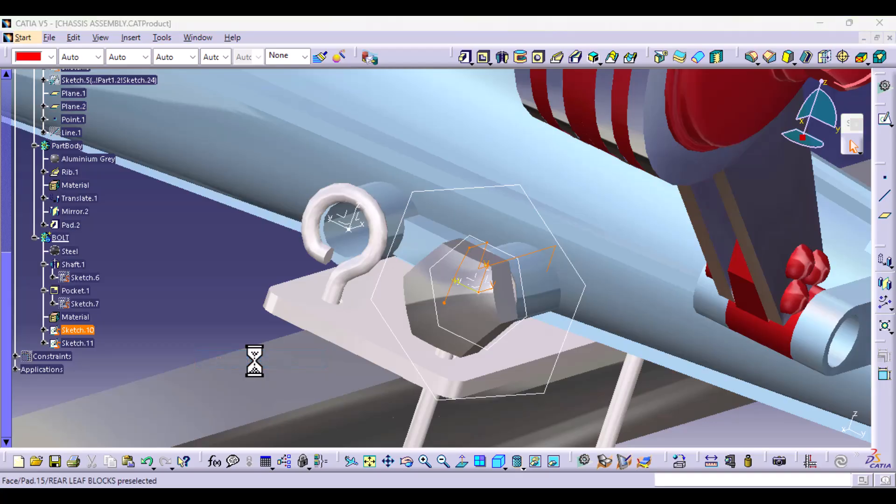
pyautogui.click(369, 225)
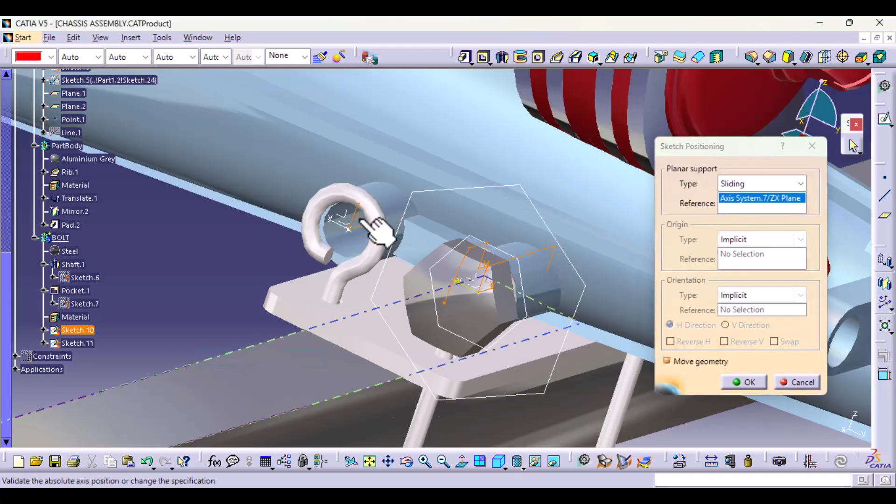
pyautogui.click(746, 382)
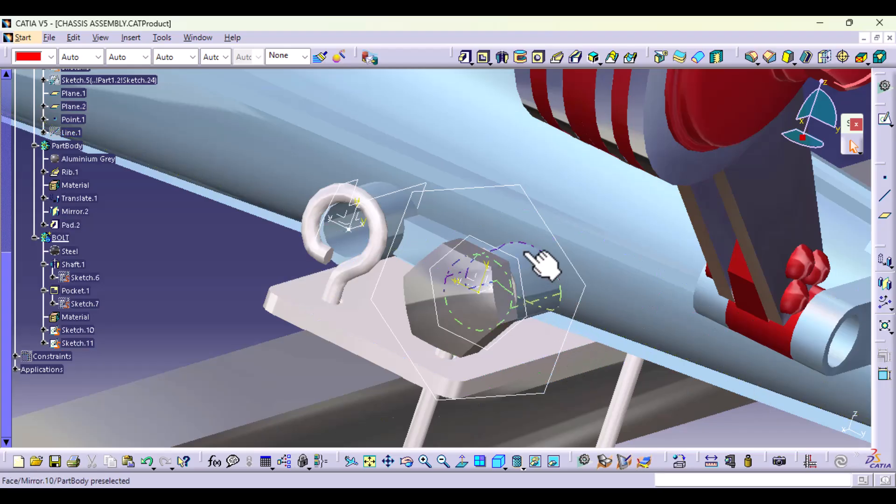
# Step: Change the support of Sketch.11 to the YZ plane of Axis System.4, moving its geometry along
pyautogui.rightClick(76, 341)
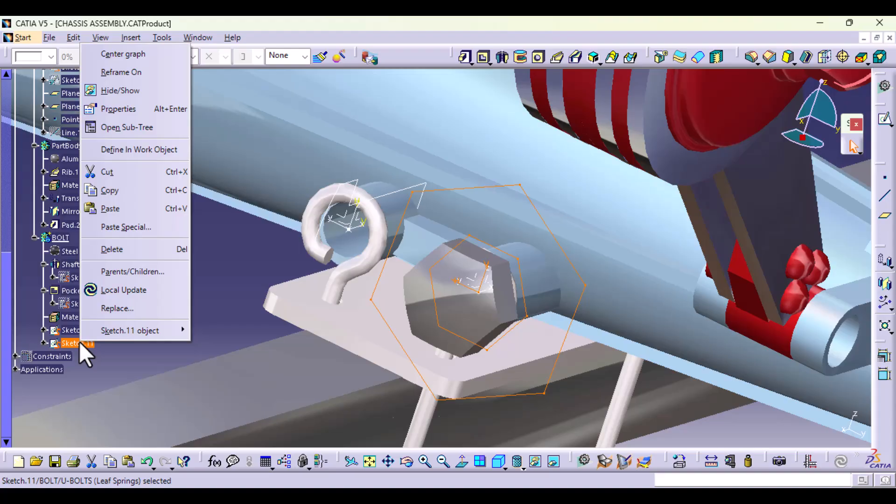
pyautogui.moveTo(140, 331)
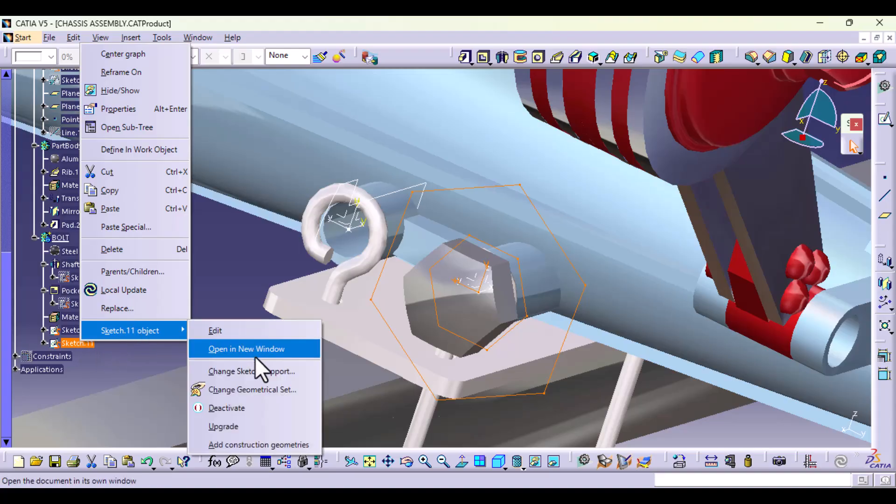
pyautogui.click(256, 372)
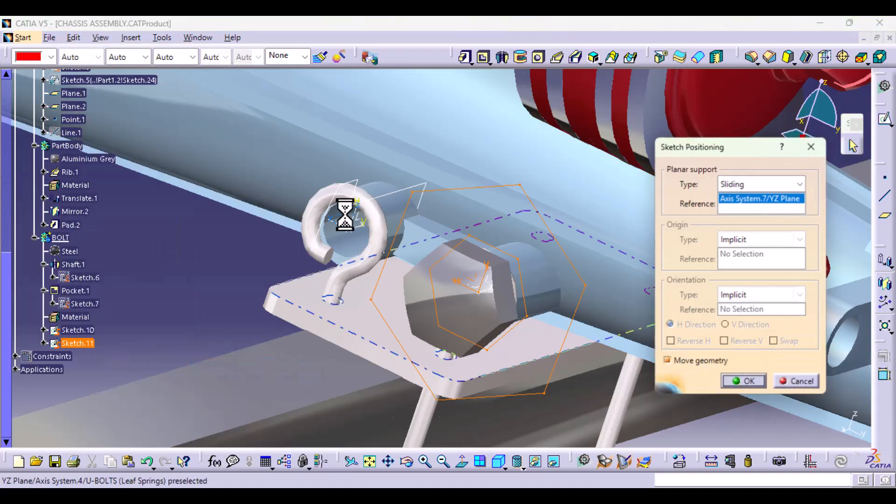
pyautogui.click(356, 225)
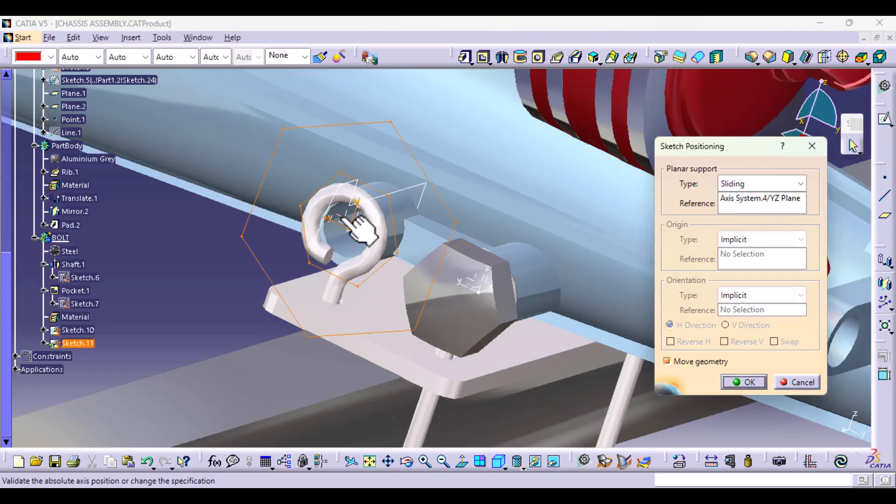
pyautogui.click(746, 382)
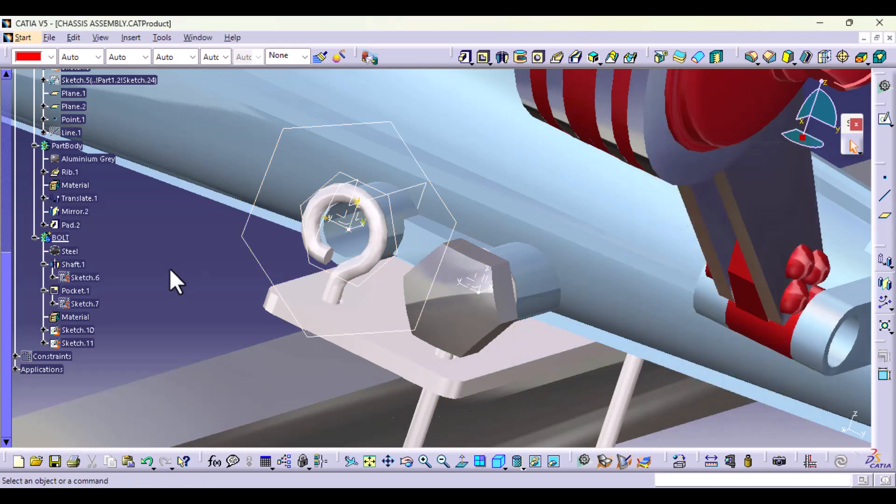
# Step: Create a 360-degree Shaft from Sketch.10 about the sketch's V direction
pyautogui.click(502, 56)
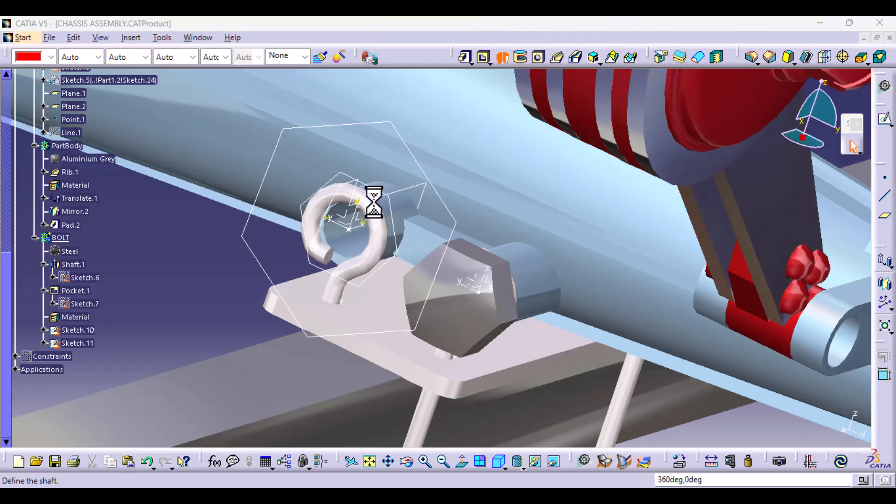
pyautogui.click(397, 207)
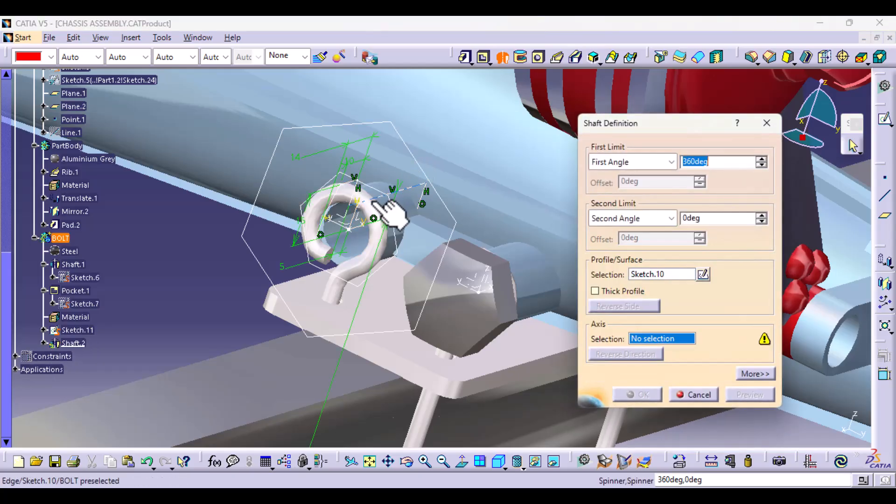
pyautogui.click(364, 226)
pyautogui.click(656, 393)
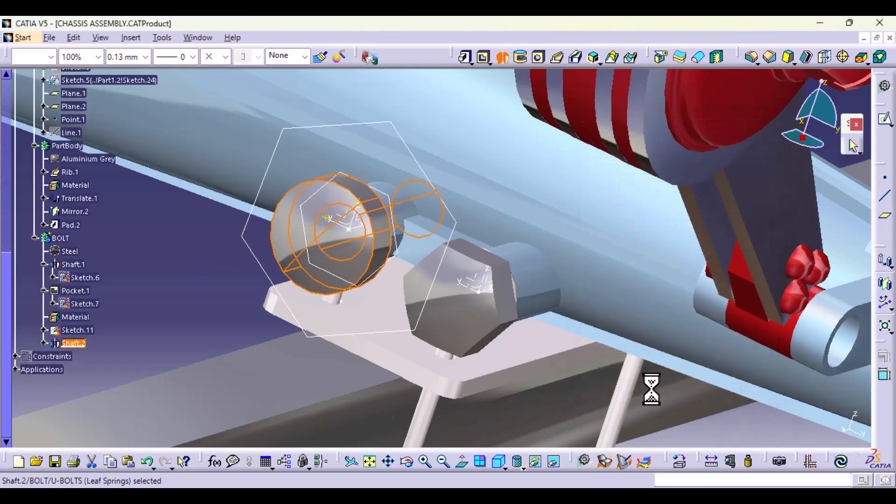
# Step: Cut the hexagonal bolt head with a Pocket from Sketch.11, 20 mm deep with mirrored extent
pyautogui.click(483, 58)
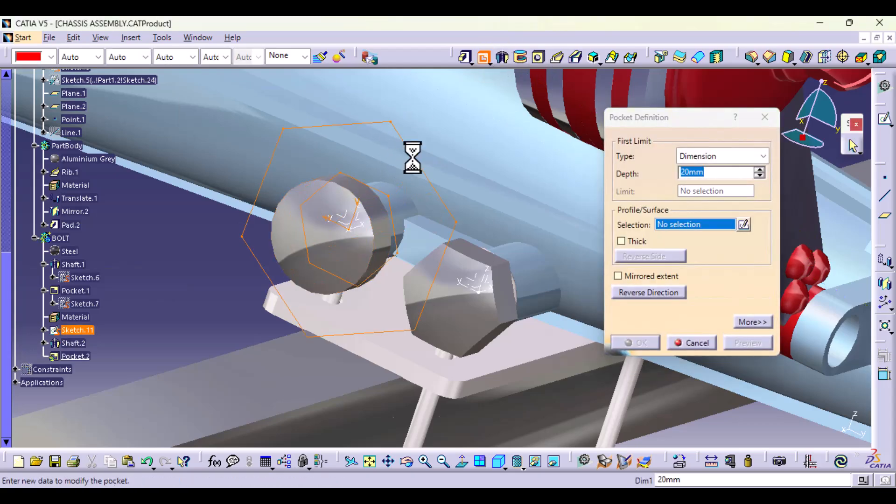
pyautogui.click(413, 157)
pyautogui.click(644, 275)
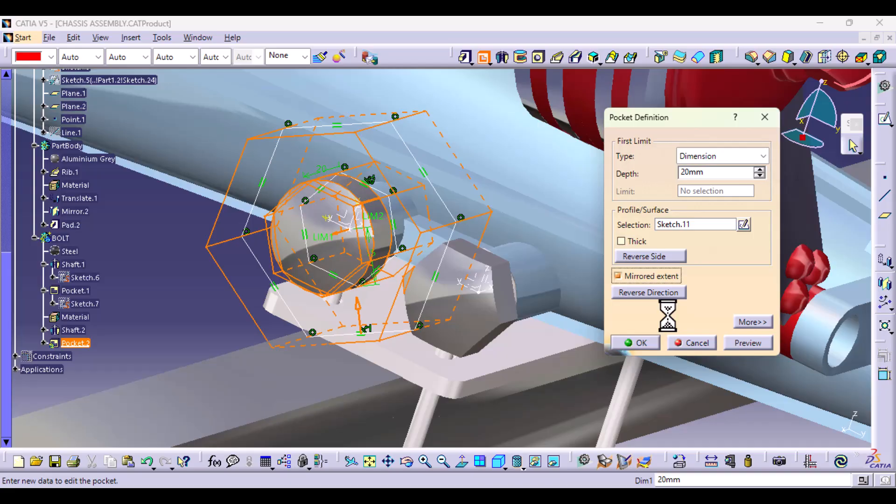
pyautogui.click(639, 344)
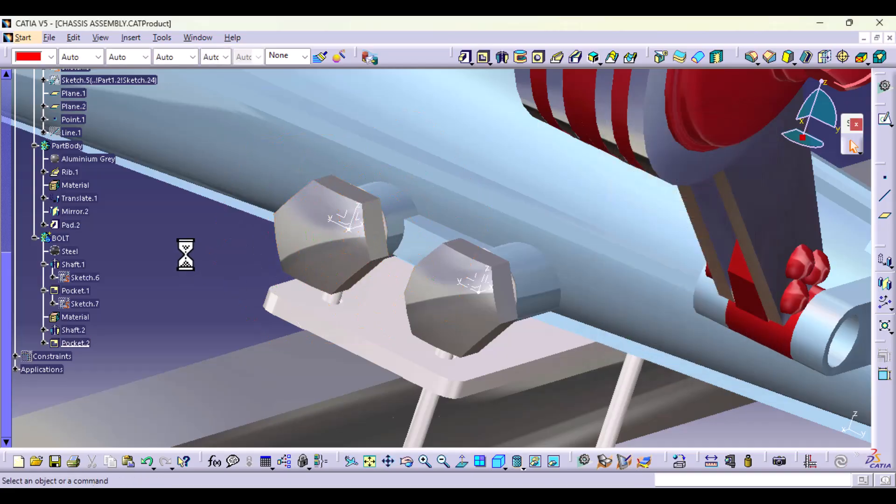
# Step: Mirror the current solid of the BOLT body about the YZ plane of Axis System.1 at the axle centre
pyautogui.moveTo(404, 284); pyautogui.dragTo(340, 343, button='middle')
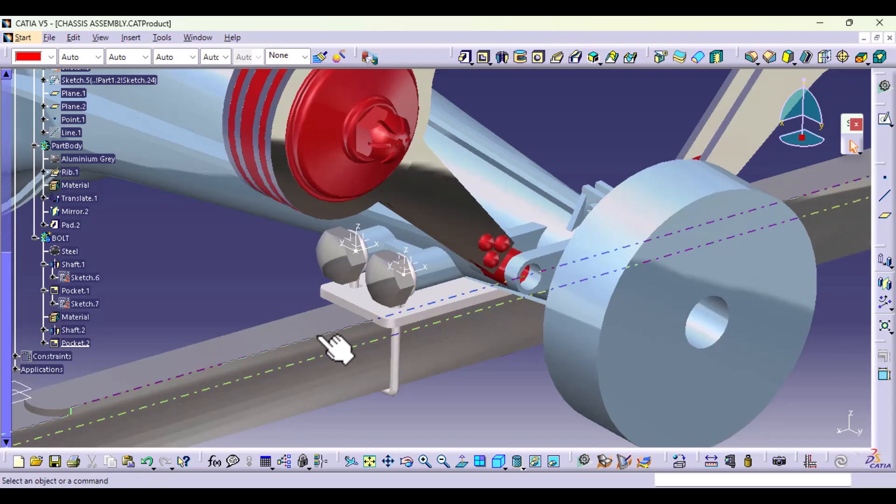
pyautogui.click(77, 292)
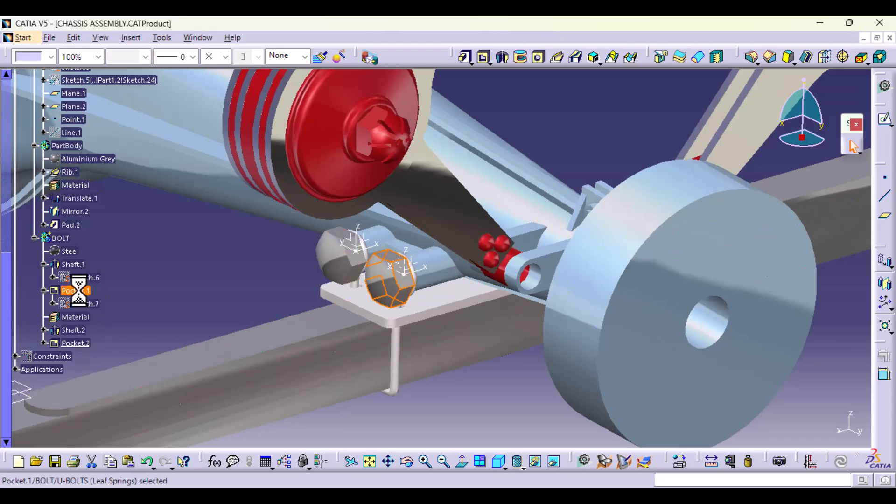
pyautogui.click(77, 332)
pyautogui.click(140, 317)
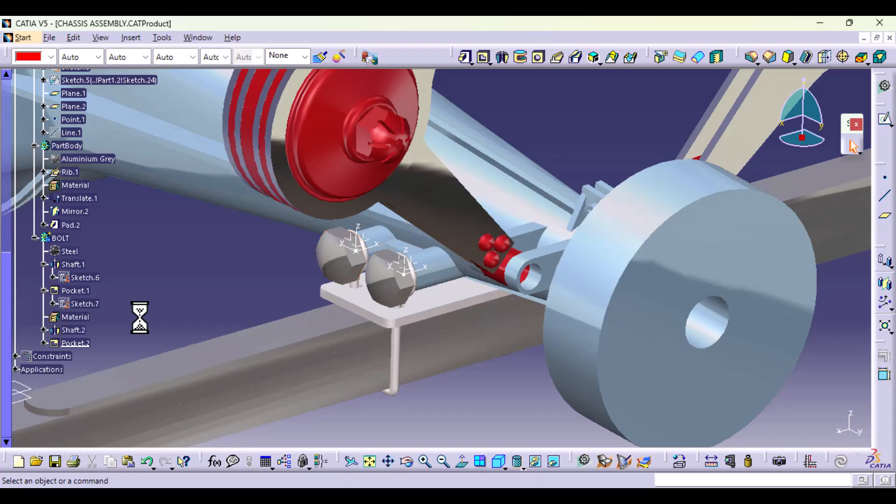
pyautogui.click(884, 297)
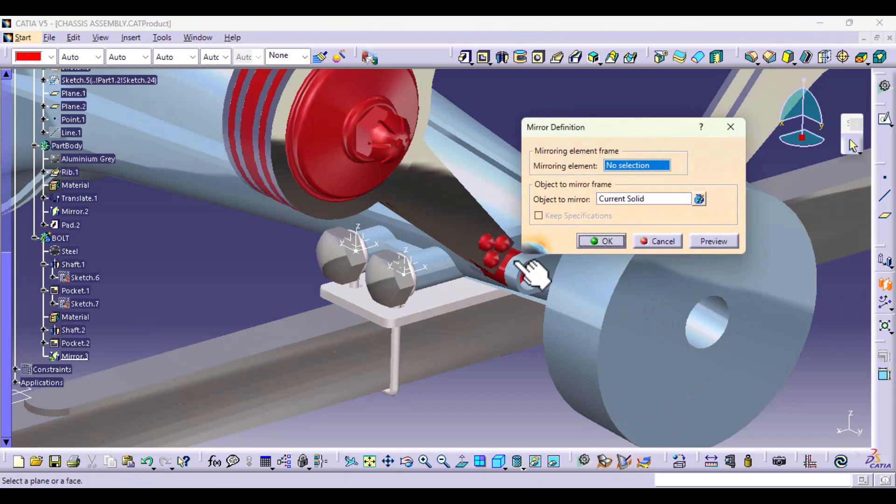
pyautogui.moveTo(530, 270); pyautogui.dragTo(303, 230, button='middle')
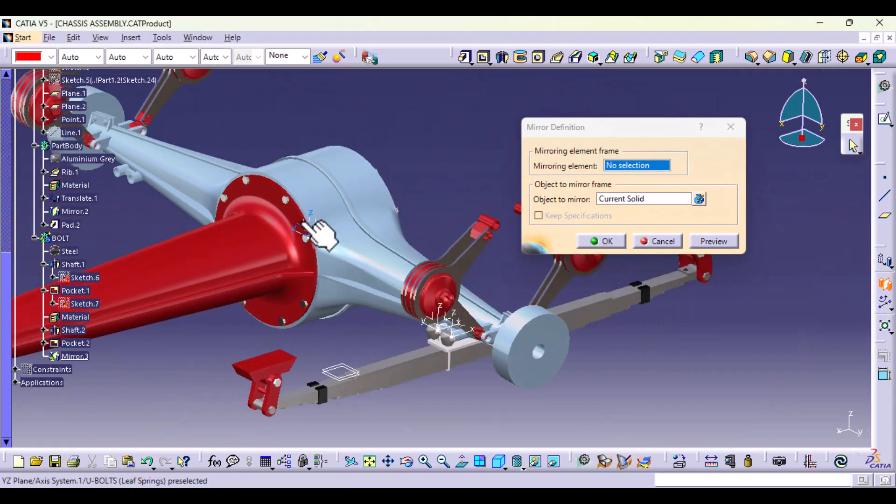
pyautogui.click(300, 222)
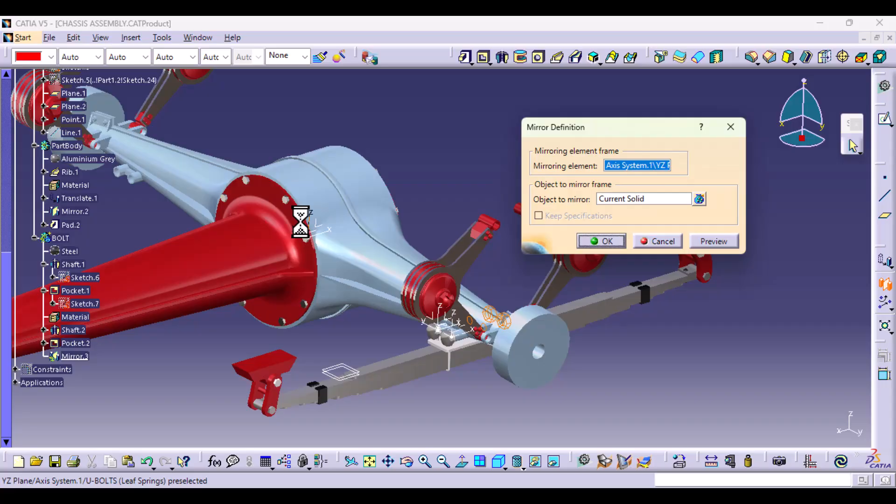
pyautogui.click(616, 242)
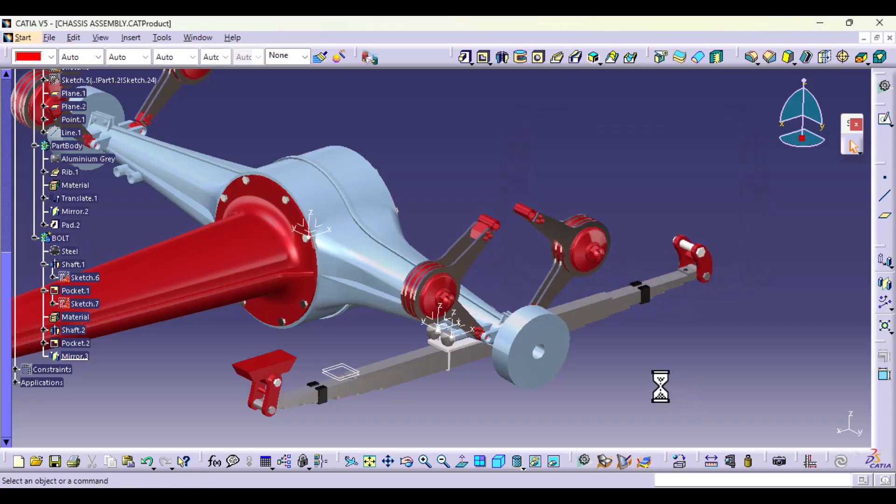
# Step: Hide Axis System.4, Axis System.7 and Point.1 at the two hexagonal bolt heads
pyautogui.moveTo(659, 386); pyautogui.dragTo(462, 329, button='middle')
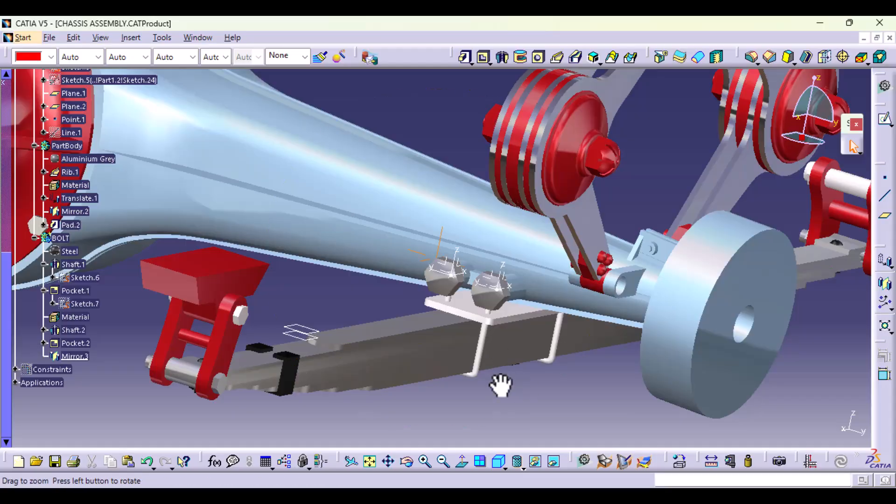
pyautogui.moveTo(501, 385); pyautogui.dragTo(485, 294, button='middle')
pyautogui.rightClick(471, 289)
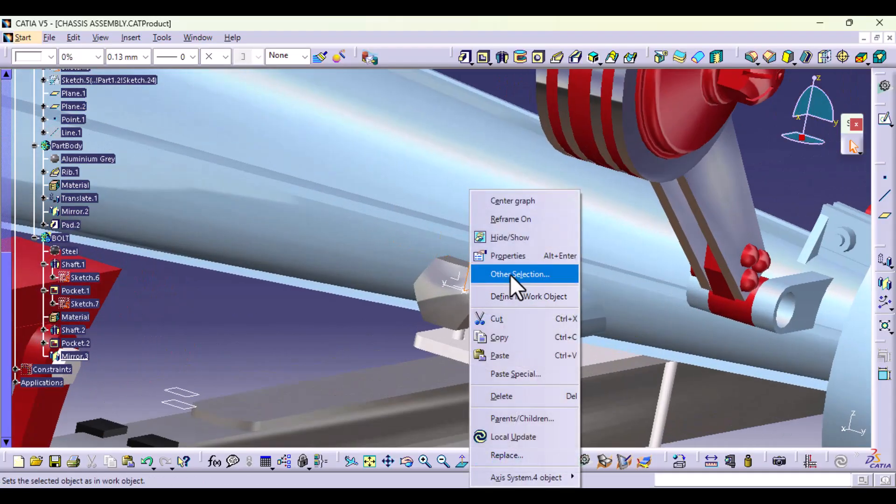
pyautogui.click(526, 236)
pyautogui.rightClick(560, 302)
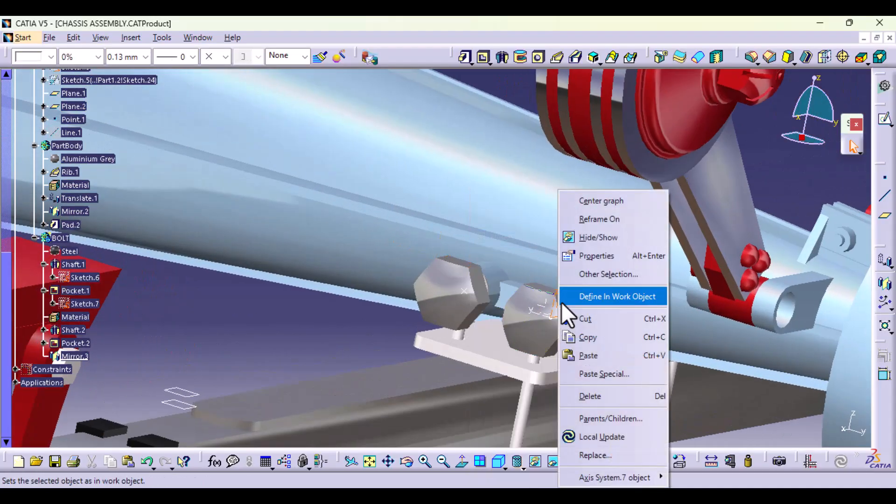
pyautogui.click(597, 237)
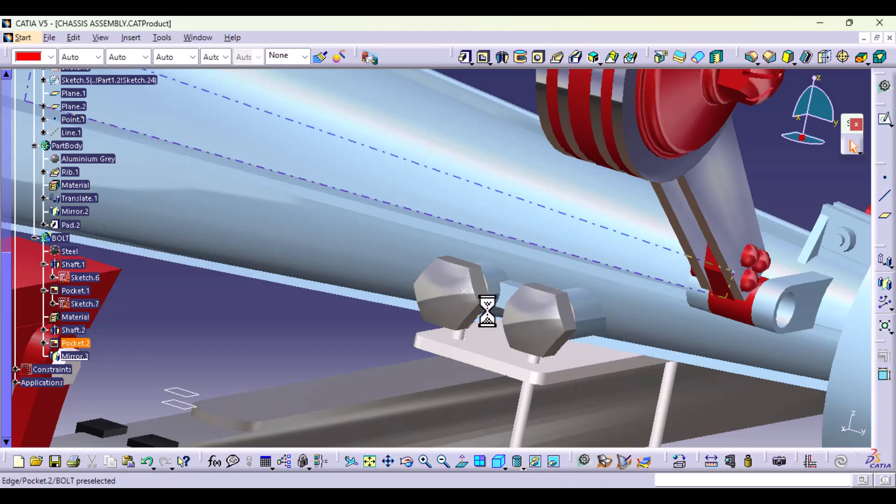
pyautogui.rightClick(464, 291)
pyautogui.click(513, 236)
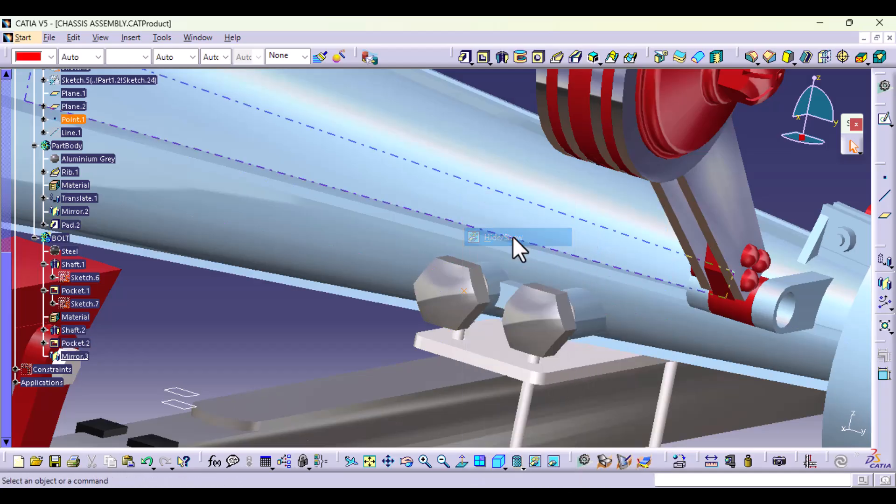
# Step: Examine the fit of the hexagonal bolts, U-bolts and clamp plate around the leaf spring from several angles
pyautogui.moveTo(532, 321); pyautogui.dragTo(469, 407, button='middle')
pyautogui.moveTo(527, 304); pyautogui.dragTo(555, 333, button='middle')
pyautogui.moveTo(391, 304); pyautogui.dragTo(452, 309, button='middle')
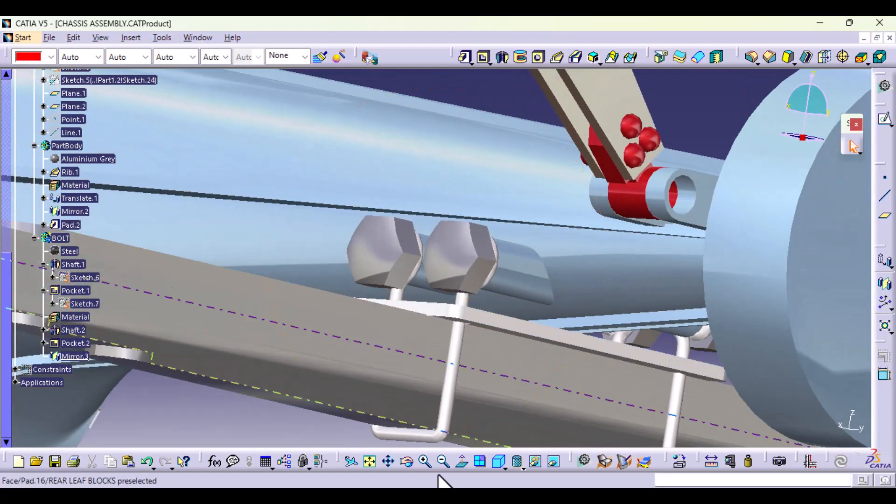
pyautogui.moveTo(455, 436); pyautogui.dragTo(480, 282, button='middle')
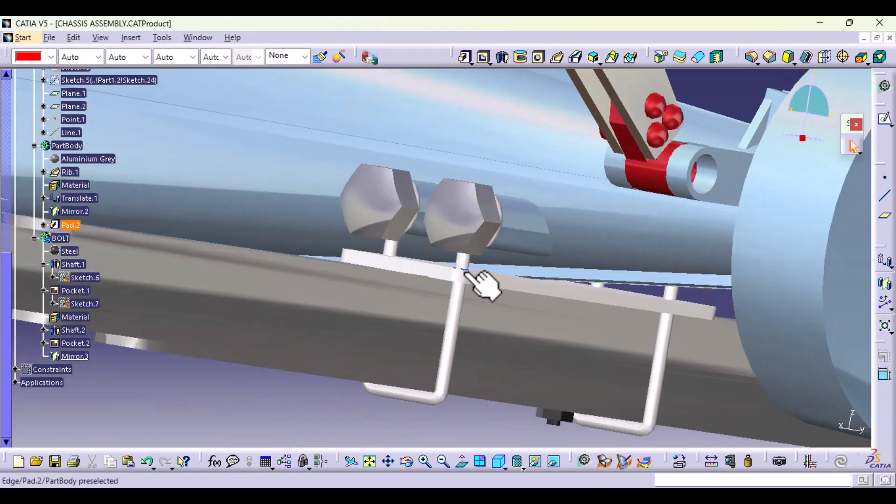
pyautogui.moveTo(495, 370); pyautogui.dragTo(477, 323, button='middle')
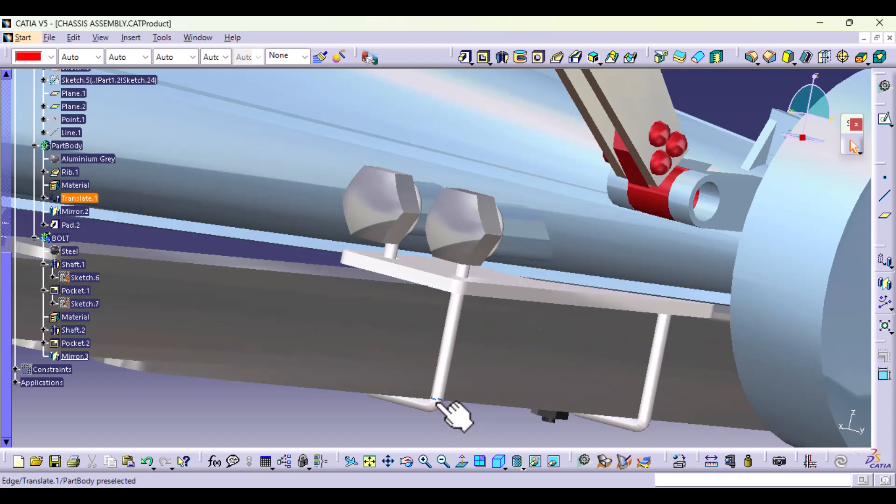
pyautogui.moveTo(443, 409); pyautogui.dragTo(432, 376, button='middle')
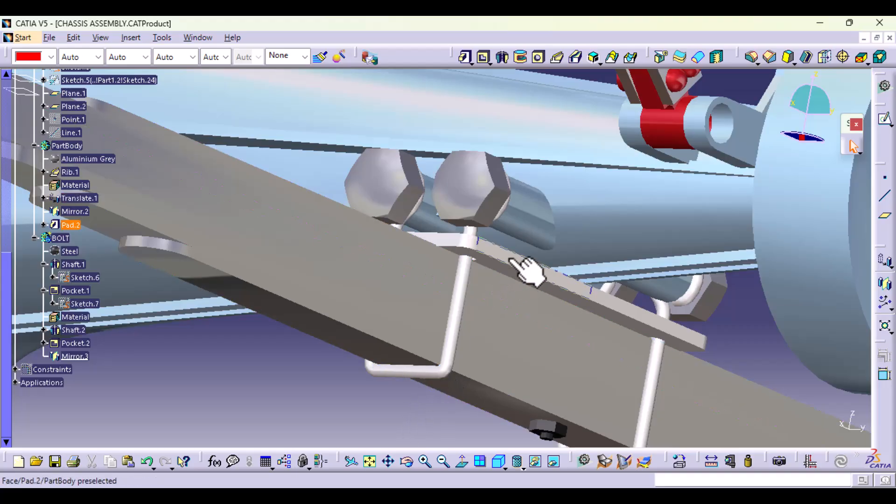
pyautogui.moveTo(430, 314); pyautogui.dragTo(494, 294, button='middle')
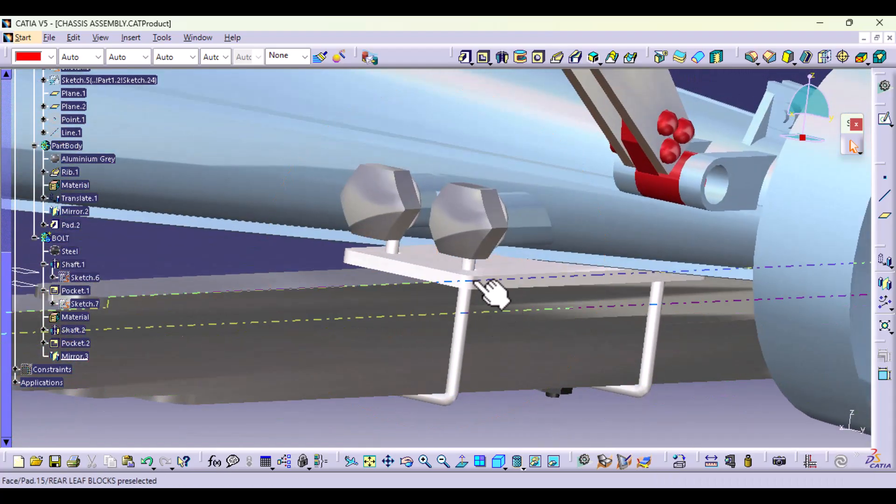
pyautogui.moveTo(595, 314); pyautogui.dragTo(426, 248, button='middle')
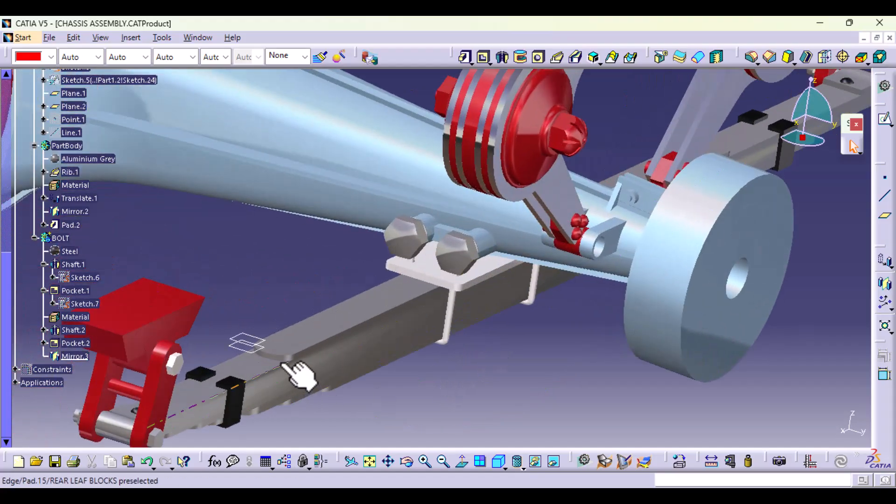
# Step: Hide the construction planes Plane.2 and Plane.1 above the leaf spring
pyautogui.rightClick(258, 347)
pyautogui.click(299, 96)
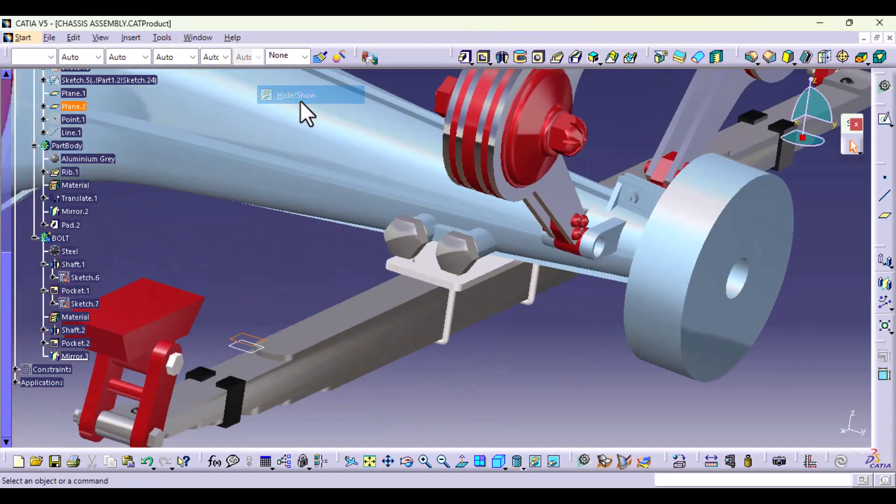
pyautogui.rightClick(247, 352)
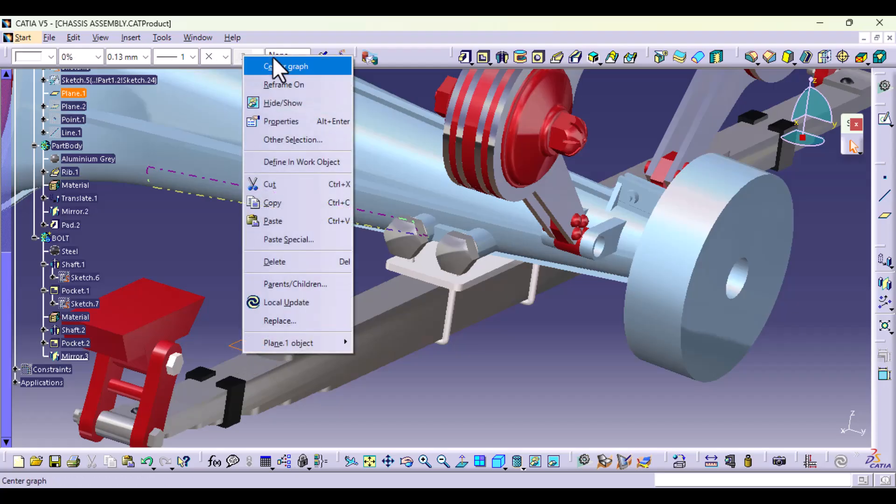
pyautogui.click(290, 102)
pyautogui.moveTo(406, 305); pyautogui.dragTo(380, 274, button='middle')
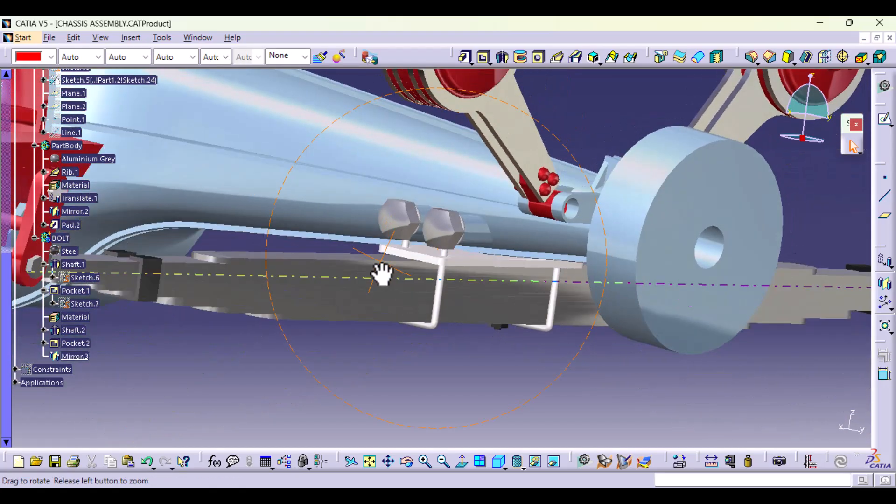
pyautogui.moveTo(484, 362); pyautogui.dragTo(486, 375, button='middle')
pyautogui.moveTo(441, 215); pyautogui.dragTo(539, 341, button='middle')
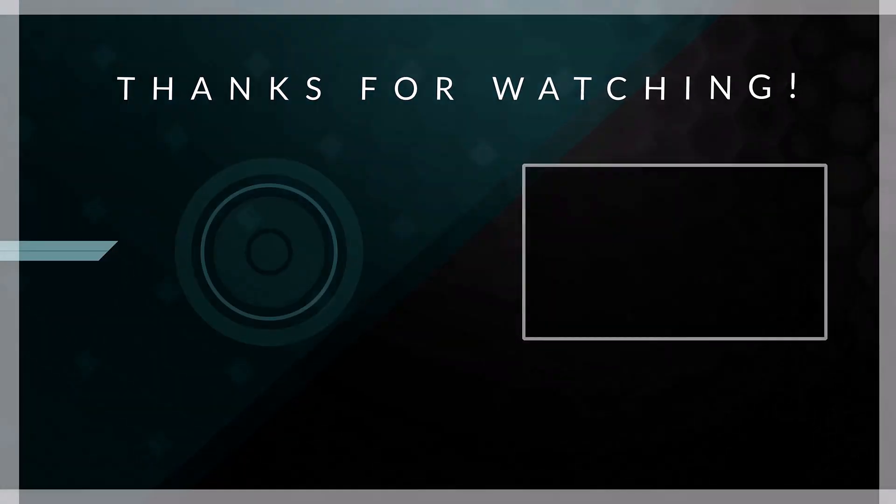